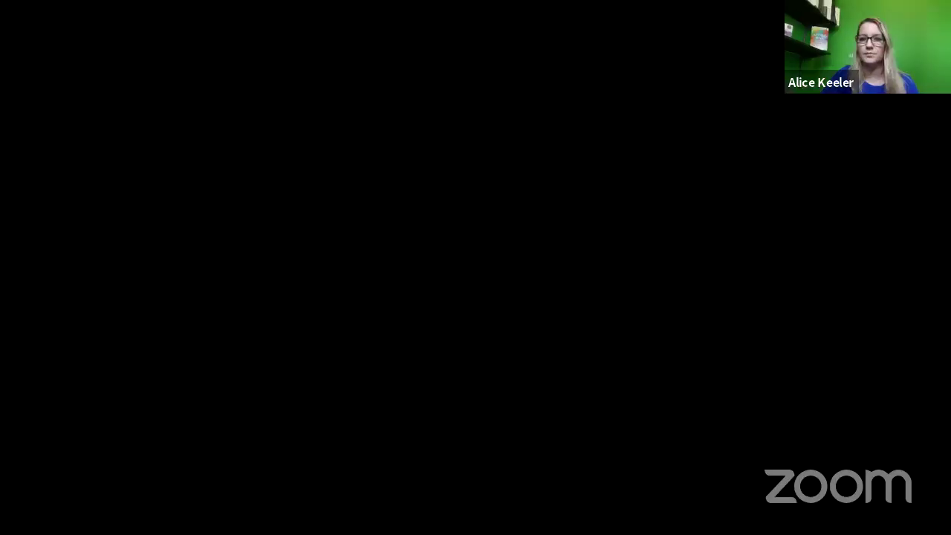
Start presenting the GeoGebra Part 2 slide deck full screen in the Zoom share.
click(738, 97)
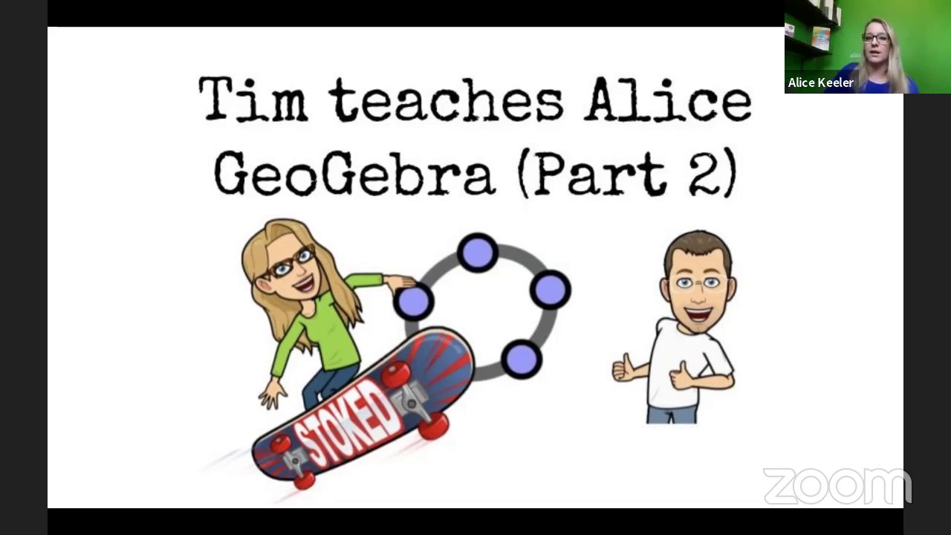
Advance the slideshow past the #ggbchat slide to the Teachers Using GeoGebra (English) slide.
click(535, 306)
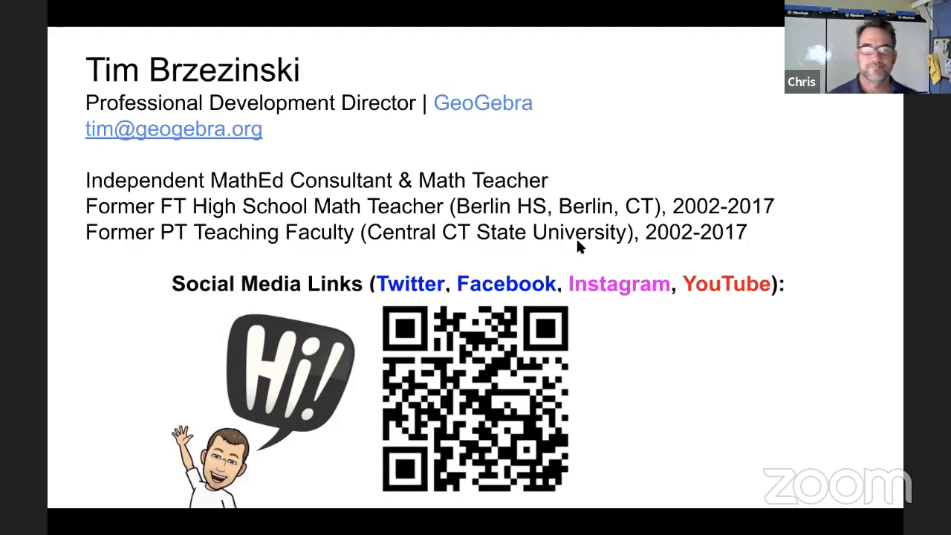
click(576, 298)
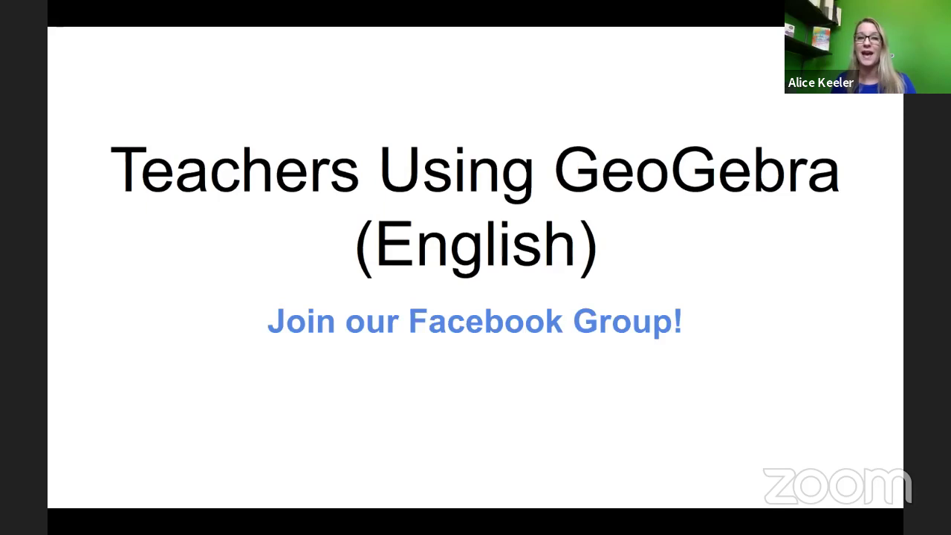
Advance to slide 5, the Disclaimer slide with the past-webinars link and QR code.
click(517, 312)
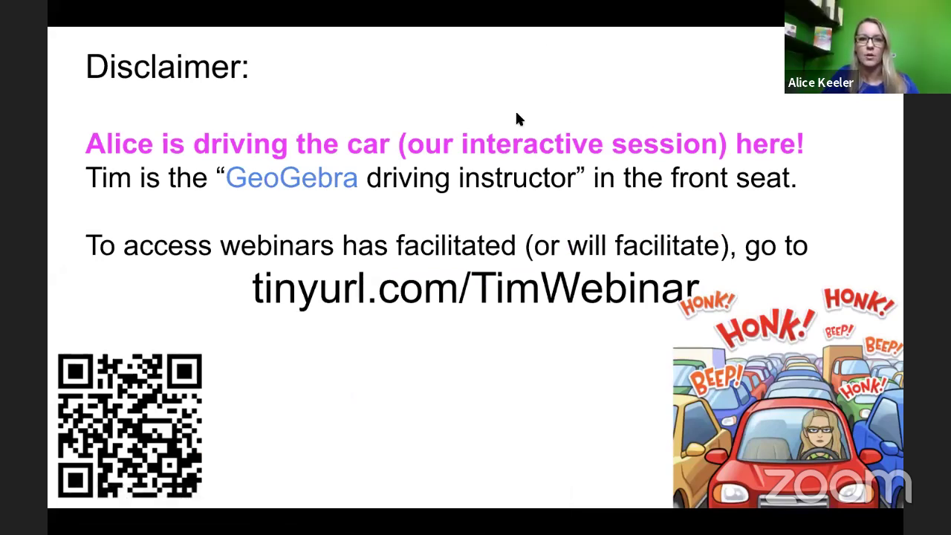
Exit full-screen presentation mode and start a new browser tab.
key(Escape)
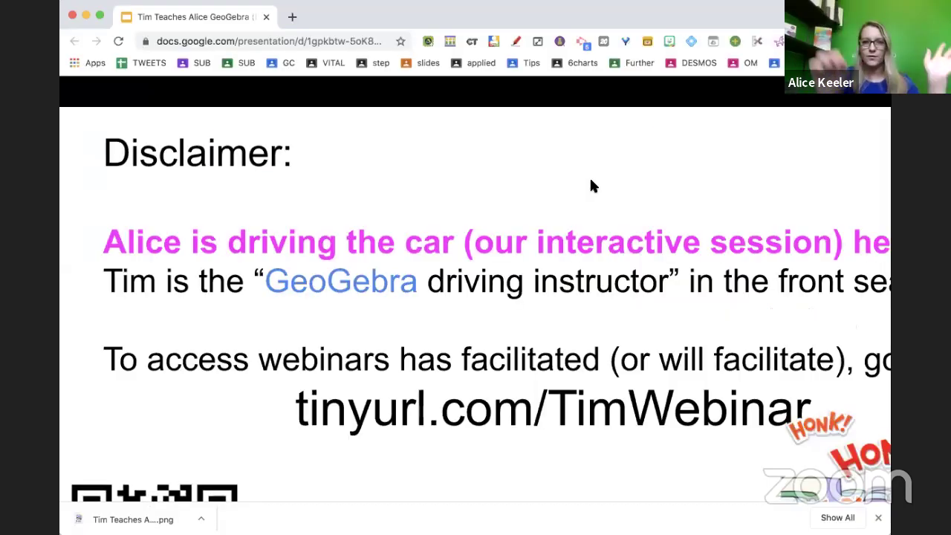
click(292, 17)
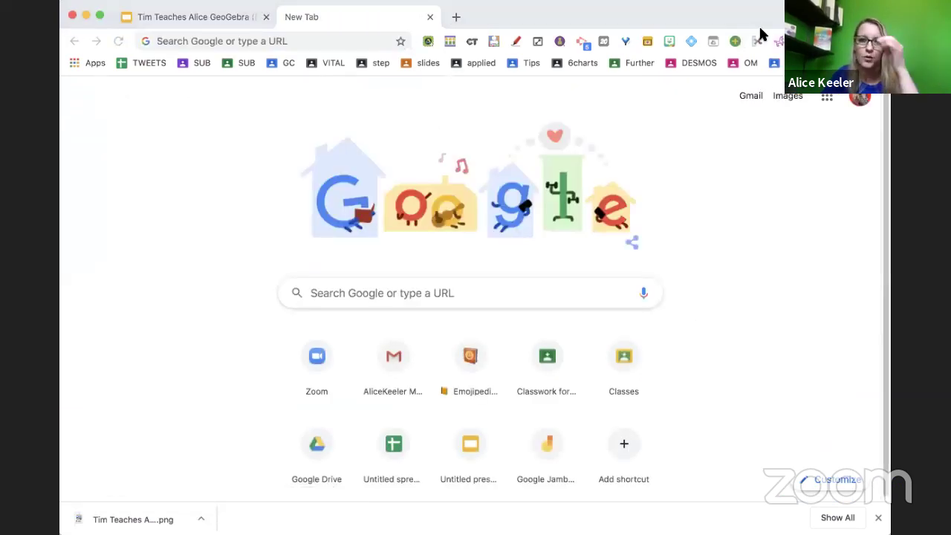
Go to geogebra.org, show the signed-in user's profile, and reset page zoom to 100%.
text(geogebra.org)
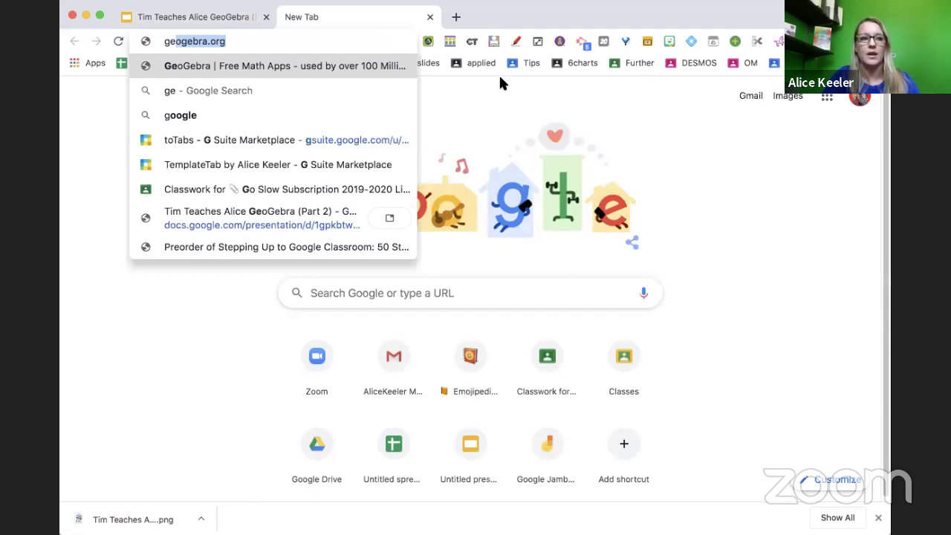
key(Return)
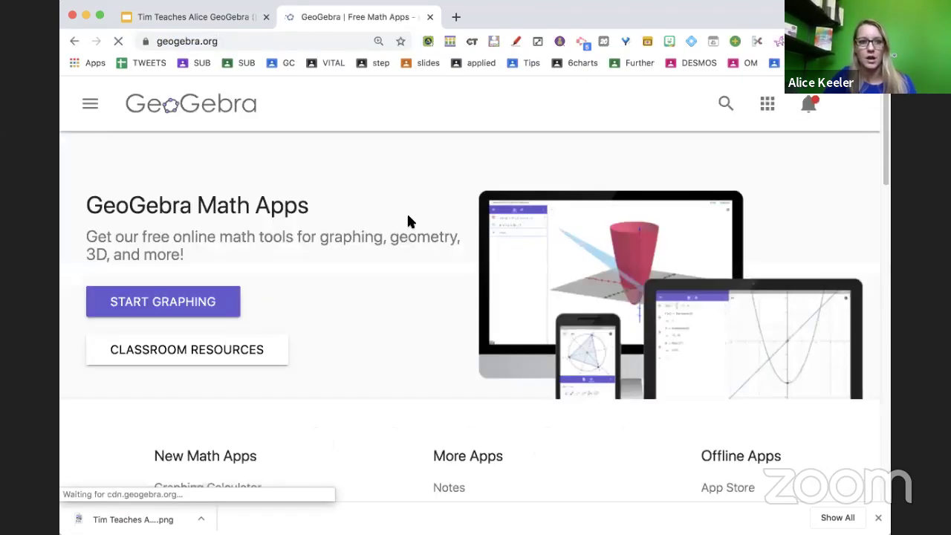
click(855, 105)
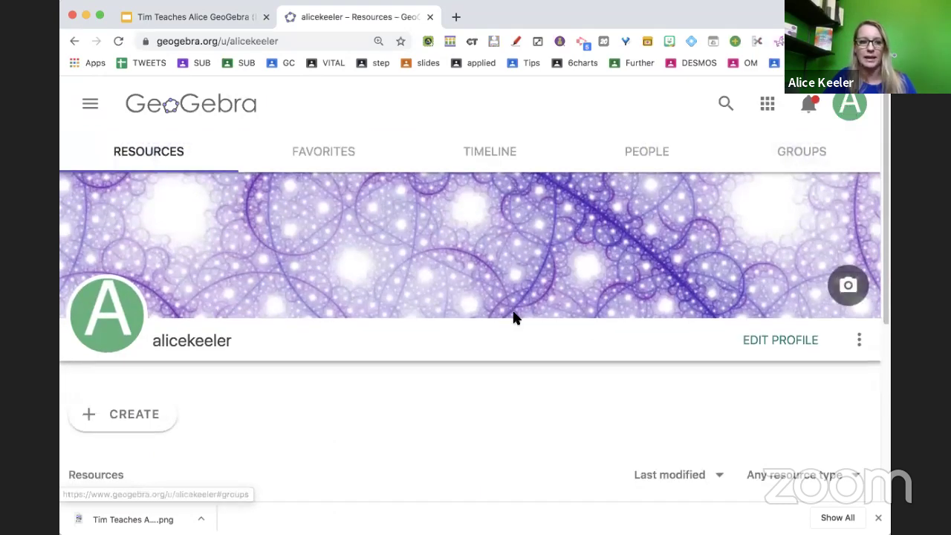
scroll(513, 318, down, 5)
key(super+0)
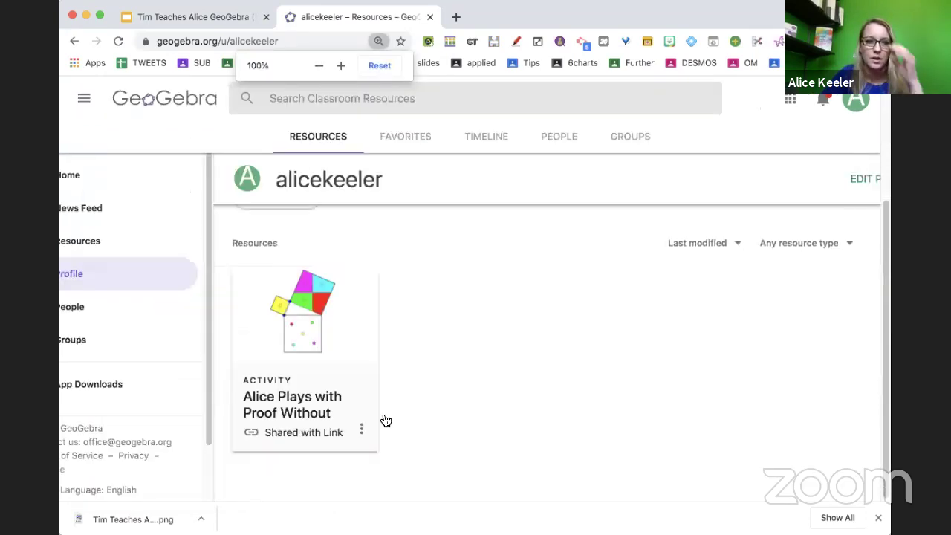
scroll(408, 215, up, 3)
scroll(409, 220, down, 1)
Search classroom resources for 'linear equations' and open the Graph the Line activity.
click(363, 101)
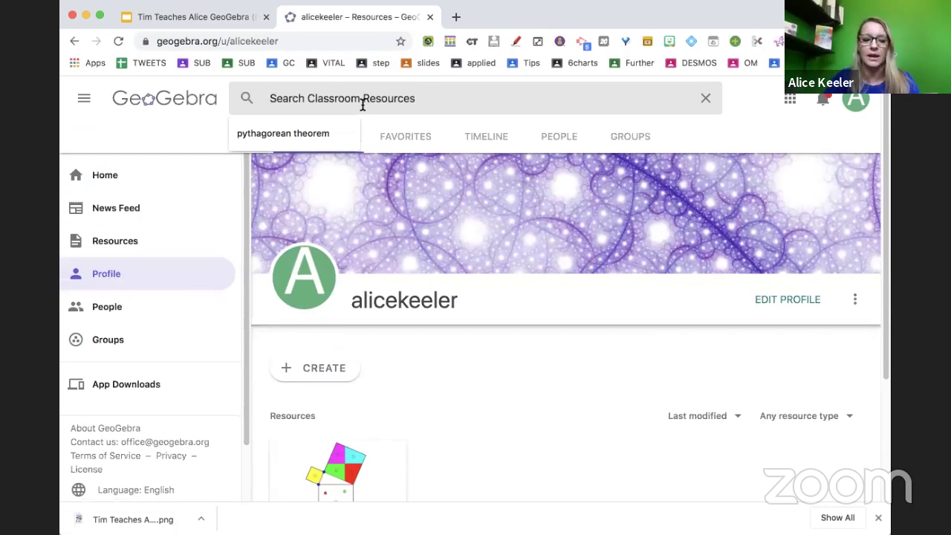
text(linear equa)
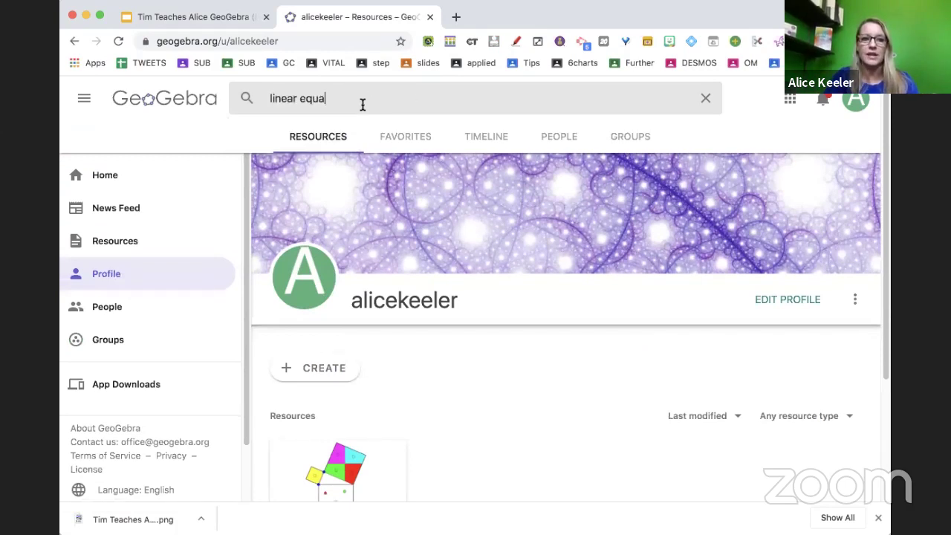
key(Return)
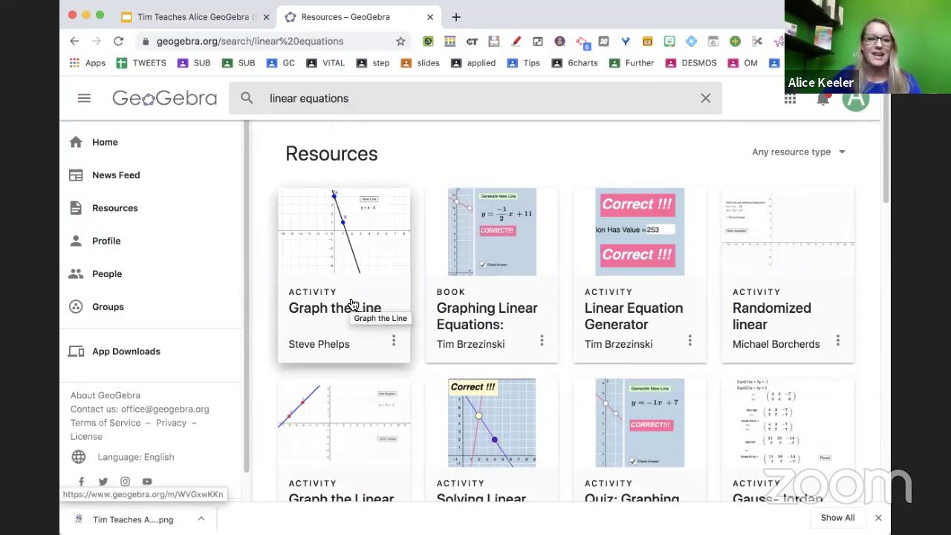
click(352, 305)
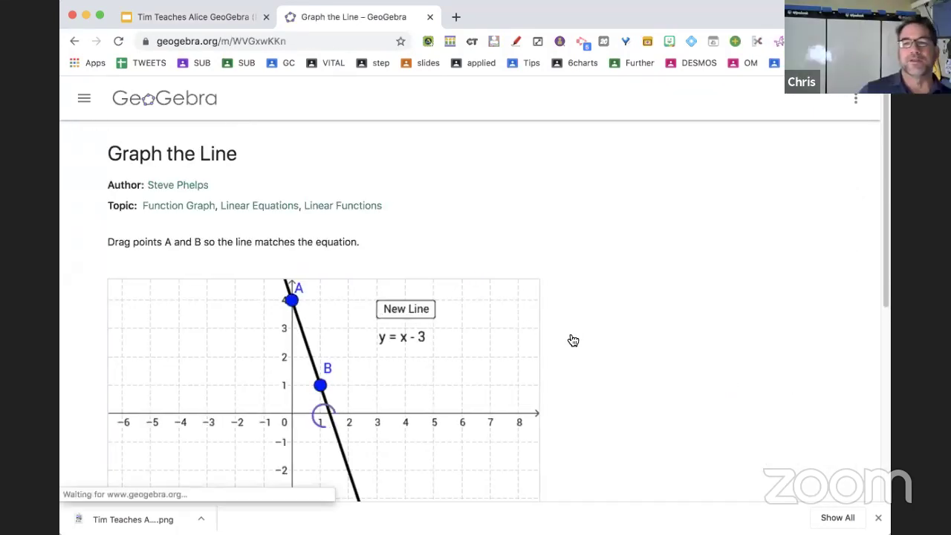
Review the Graph the Line activity page, then return to the GeoGebra home page.
scroll(572, 337, down, 3)
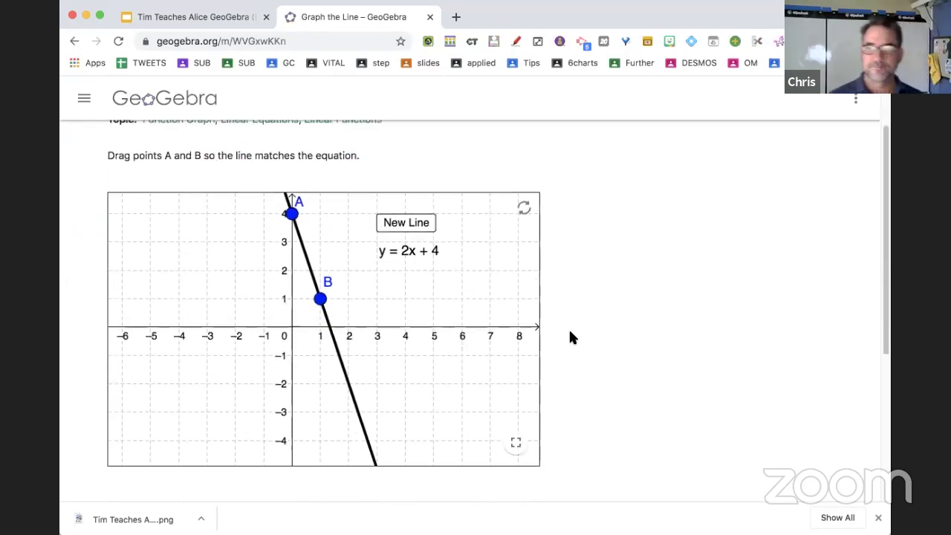
scroll(570, 332, up, 3)
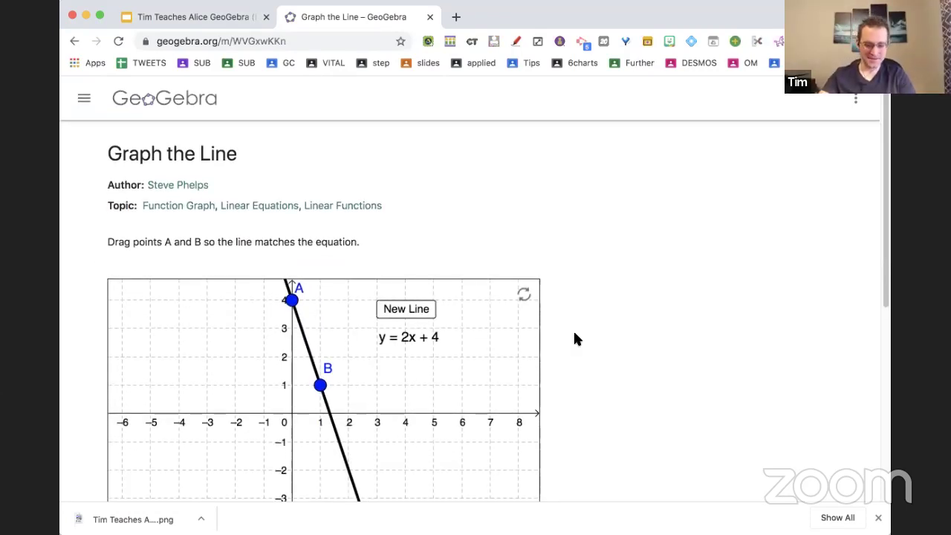
scroll(574, 338, down, 4)
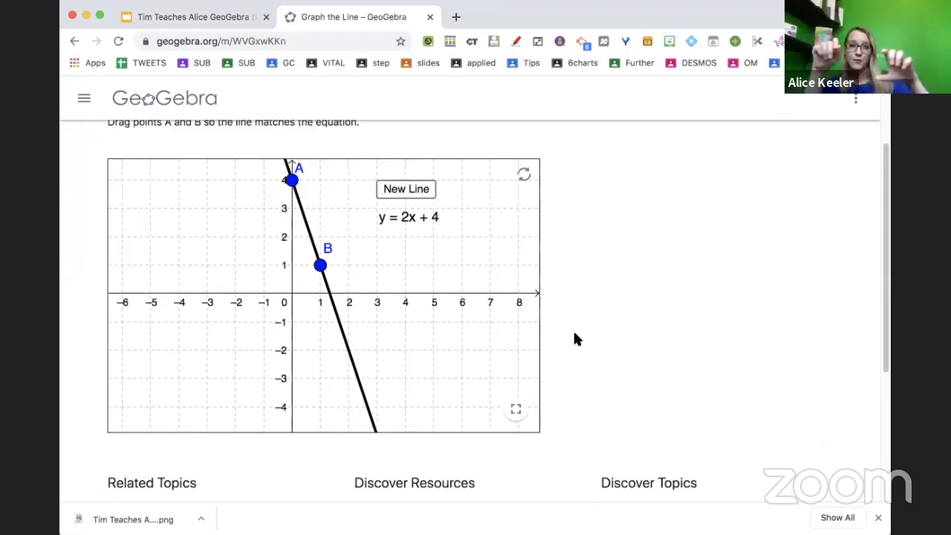
scroll(574, 338, up, 4)
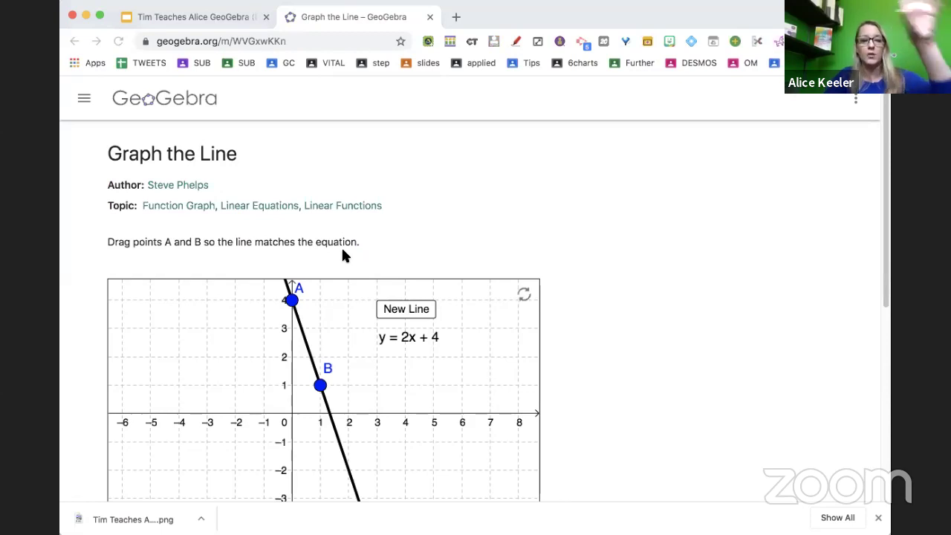
scroll(343, 255, down, 2)
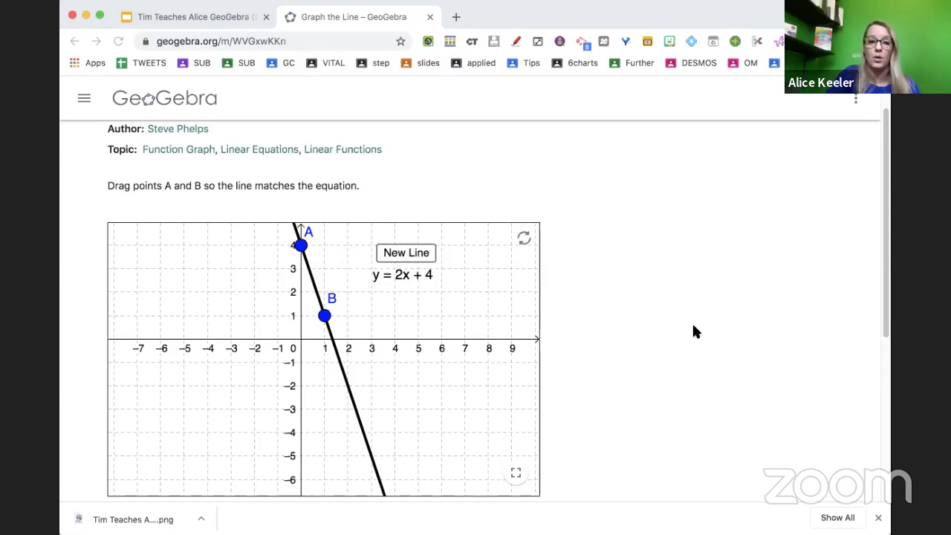
scroll(692, 330, down, 4)
scroll(692, 329, up, 5)
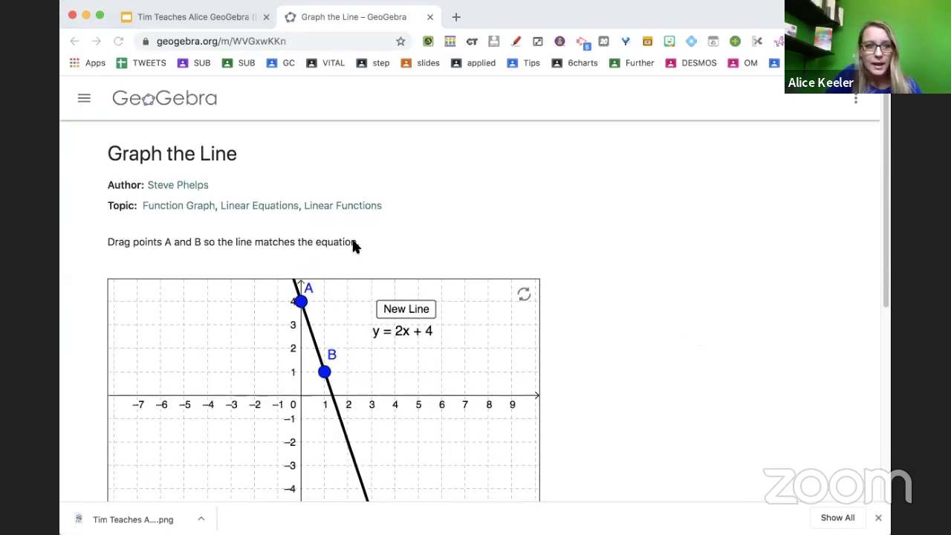
click(128, 104)
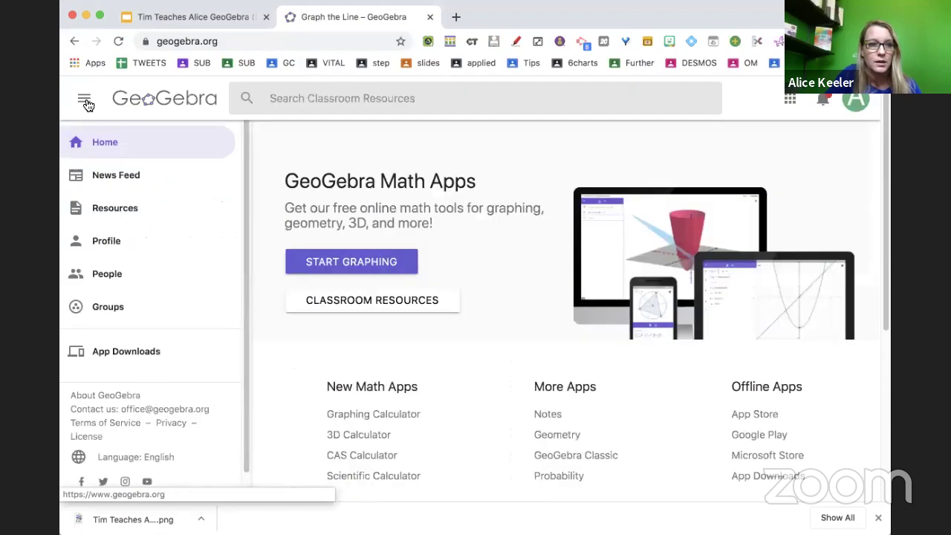
Go to the Classroom Resources topic map through the site's navigation menu.
scroll(226, 278, down, 6)
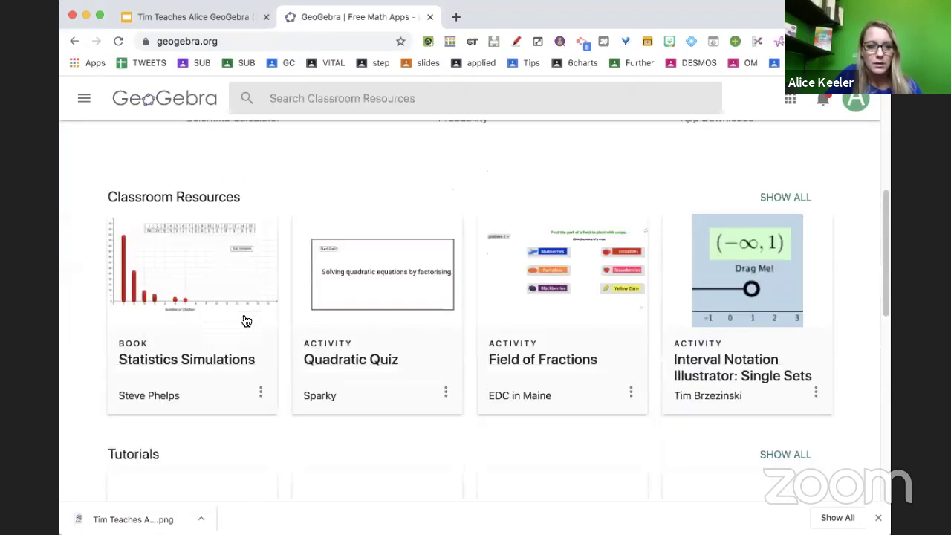
scroll(416, 303, up, 6)
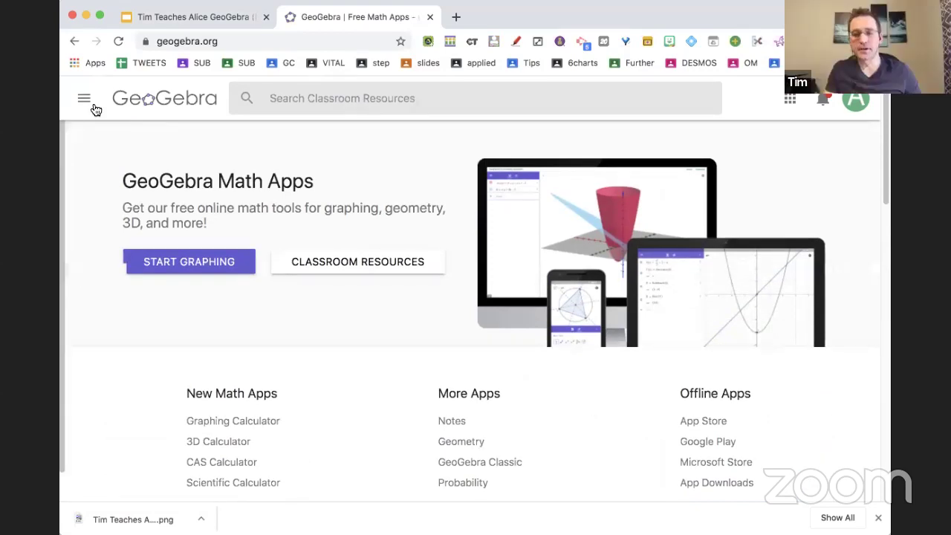
click(86, 100)
click(117, 207)
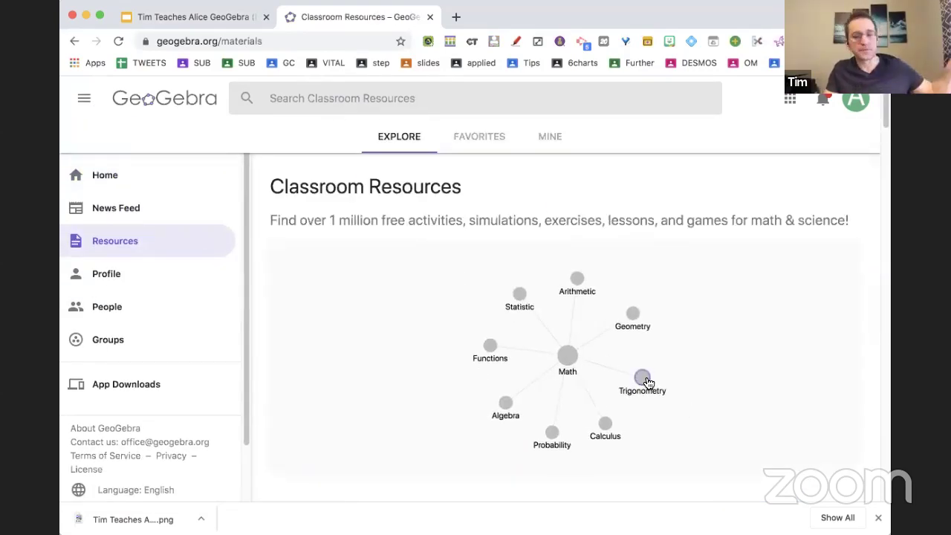
Browse the Algebra, Percentages and Interest Calculation topic pages.
scroll(632, 315, down, 1)
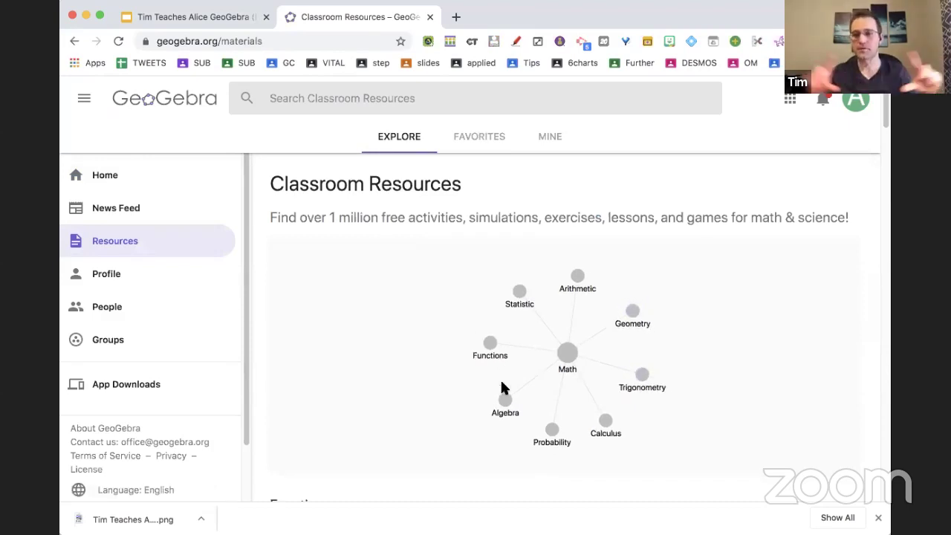
click(505, 400)
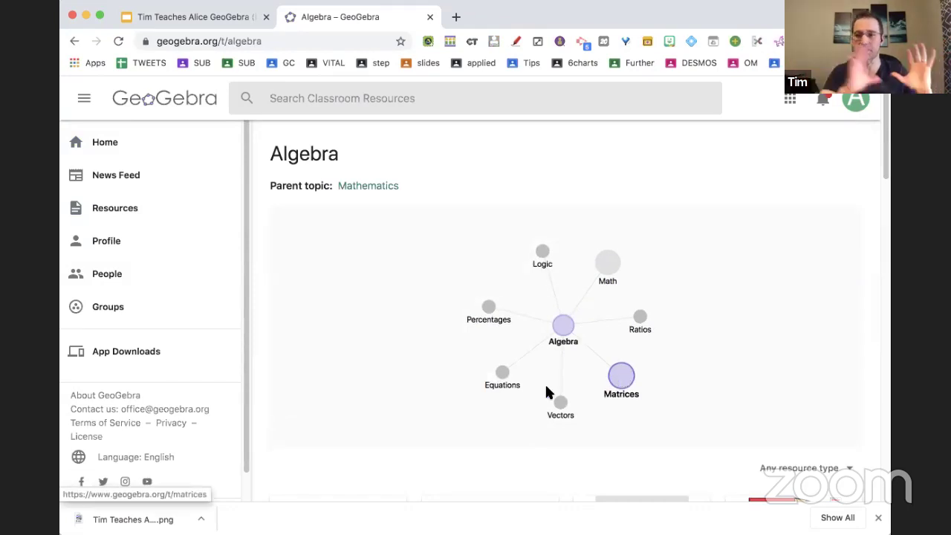
click(491, 313)
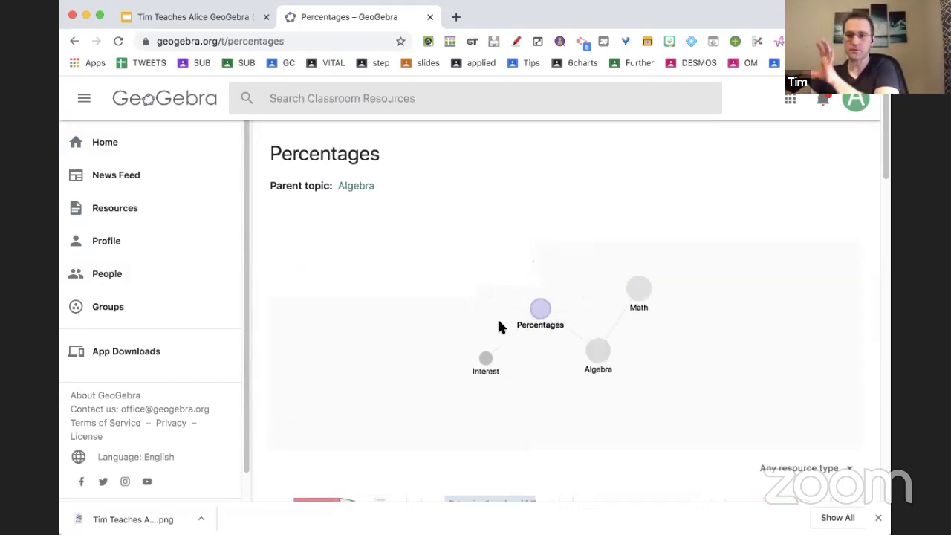
scroll(499, 327, down, 2)
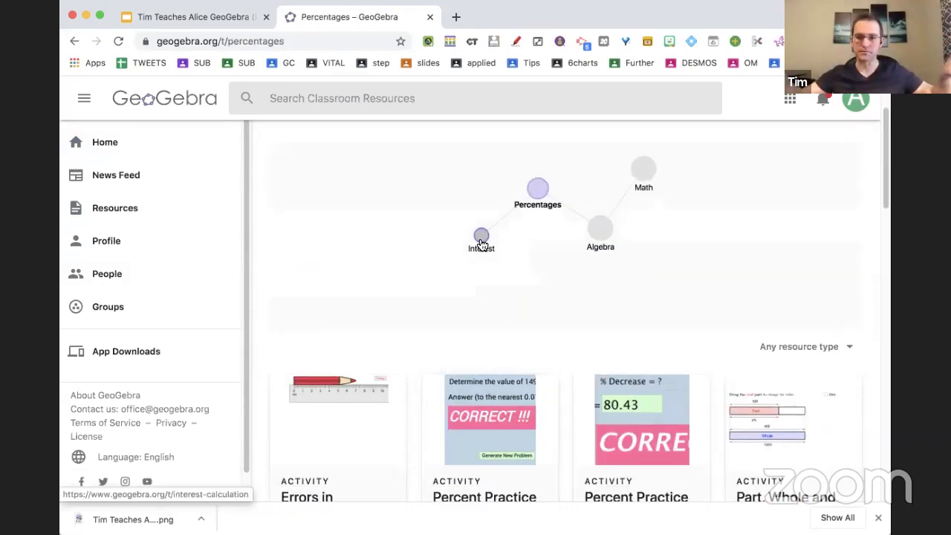
click(480, 244)
scroll(478, 243, down, 5)
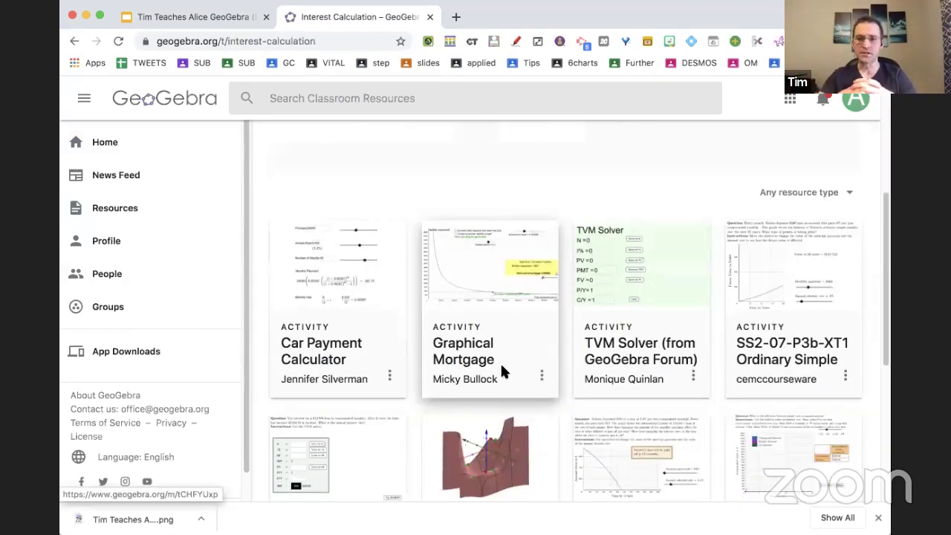
scroll(502, 369, down, 5)
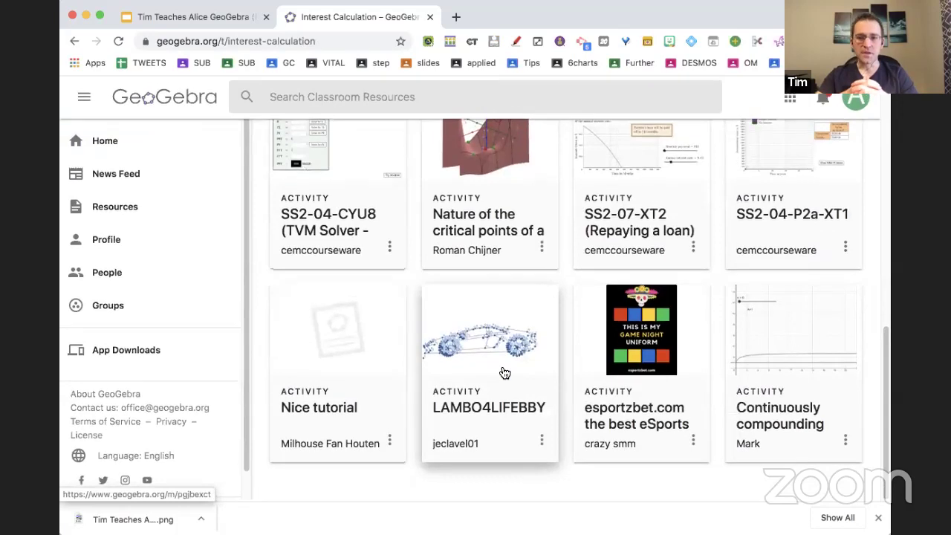
scroll(503, 372, up, 3)
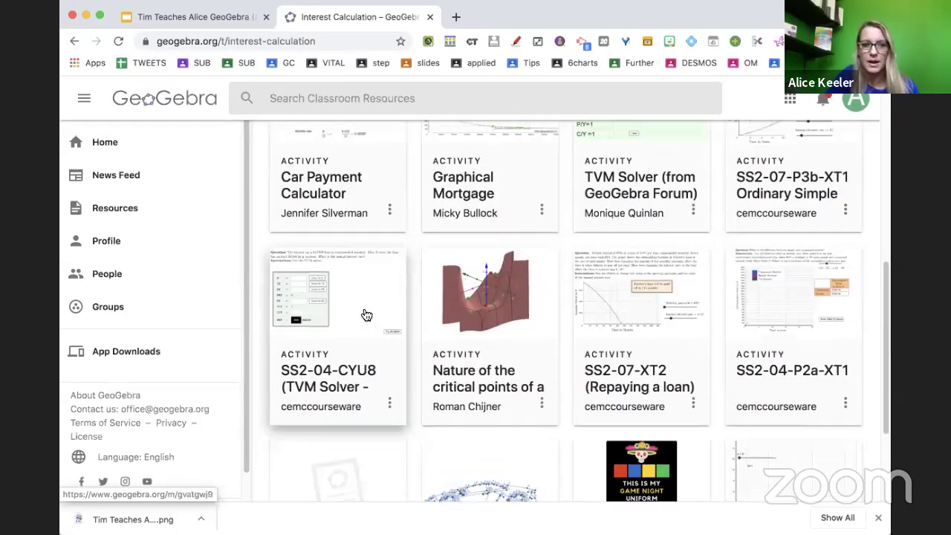
scroll(366, 315, up, 4)
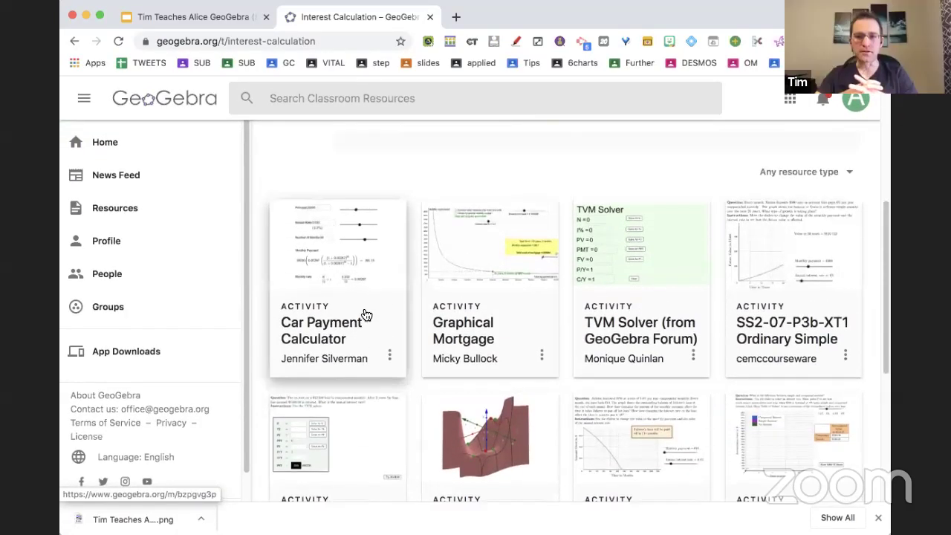
scroll(367, 315, up, 4)
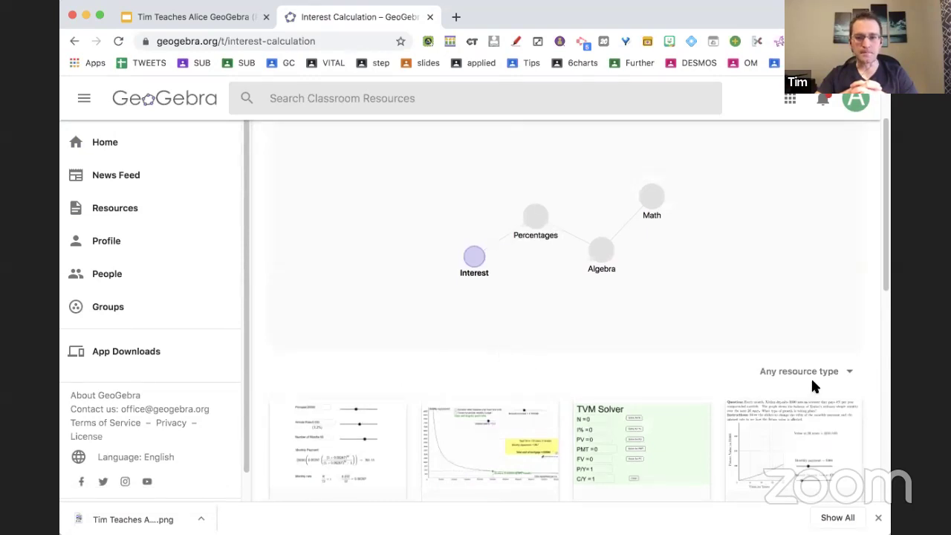
Filter the topic to Books, then open the Circle Area (By Peeling!) activity from Mathematics.
click(812, 381)
click(808, 426)
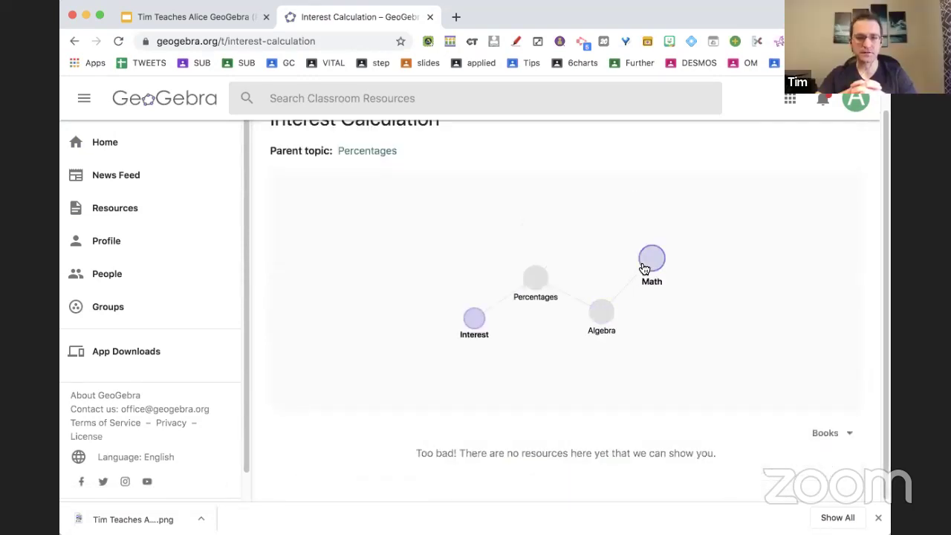
click(644, 268)
scroll(599, 379, down, 3)
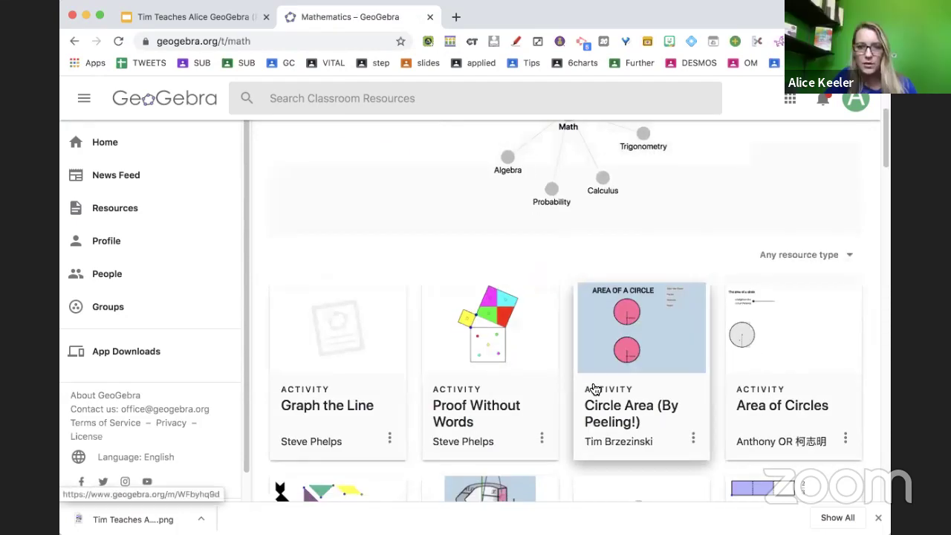
scroll(594, 388, down, 2)
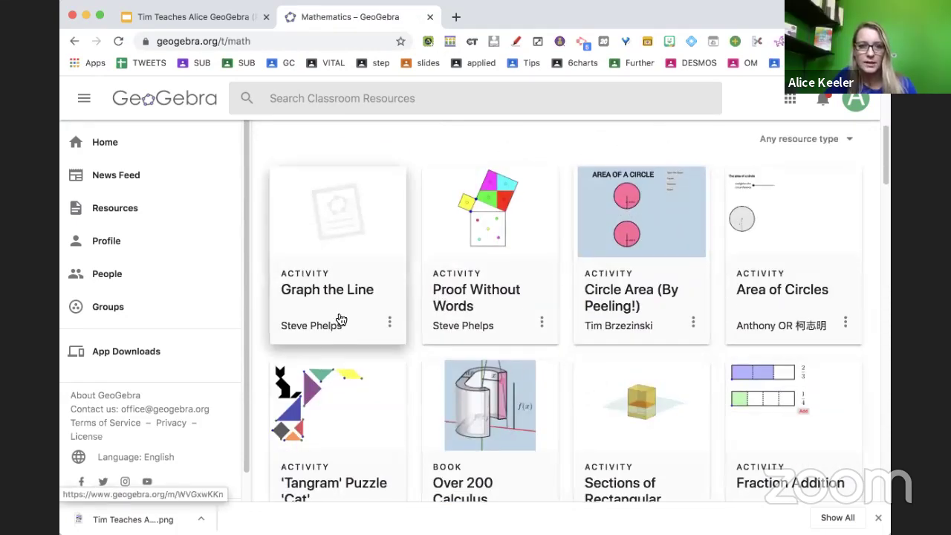
click(626, 278)
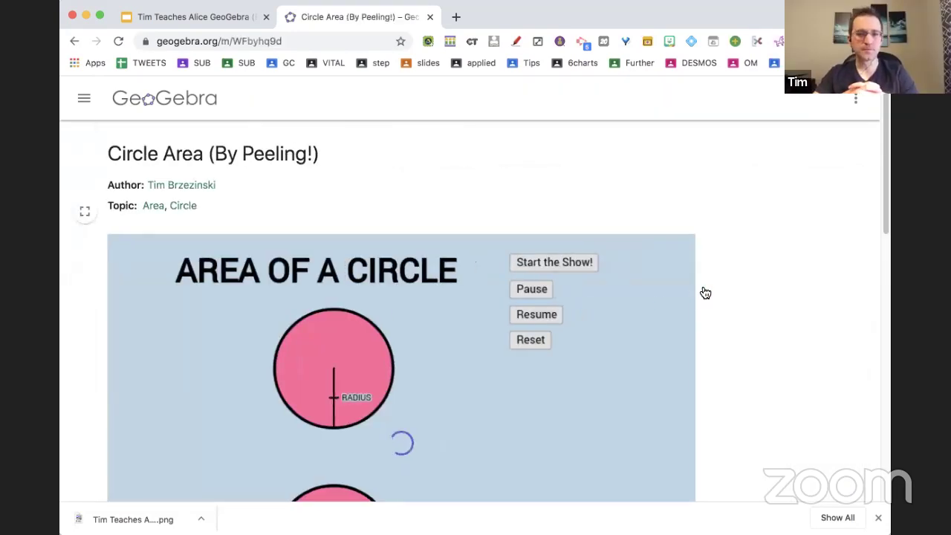
Review the Circle Area (By Peeling!) activity, then make an editable copy of it.
scroll(705, 291, down, 1)
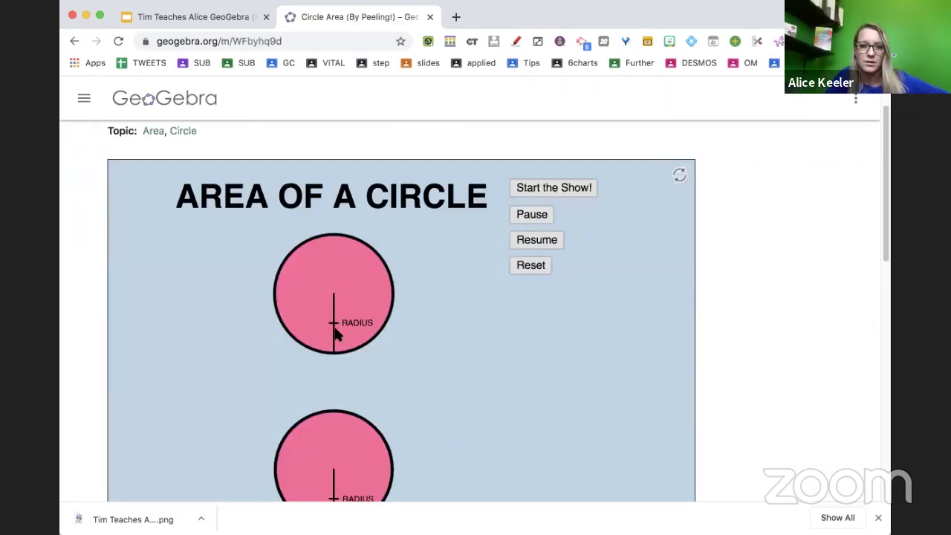
scroll(463, 369, down, 5)
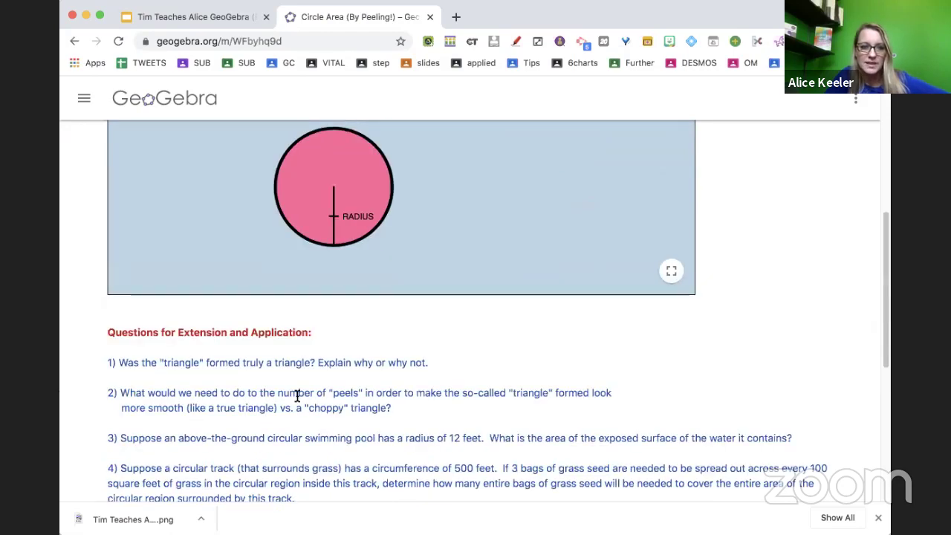
scroll(223, 305, down, 3)
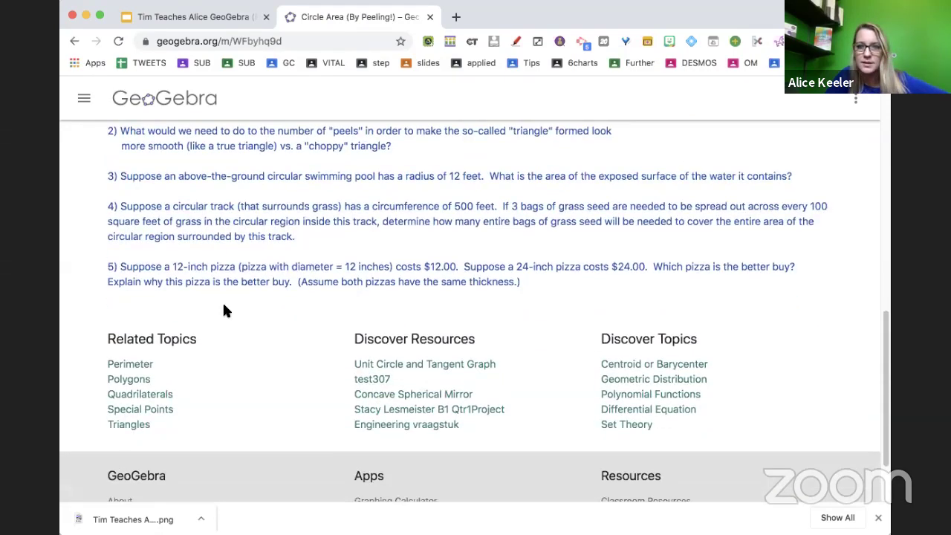
scroll(222, 301, up, 10)
click(855, 102)
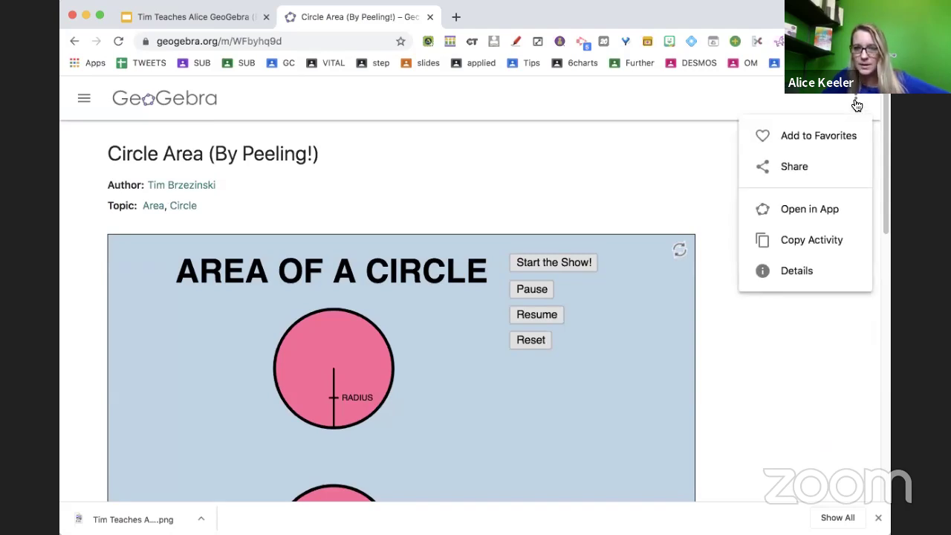
click(788, 241)
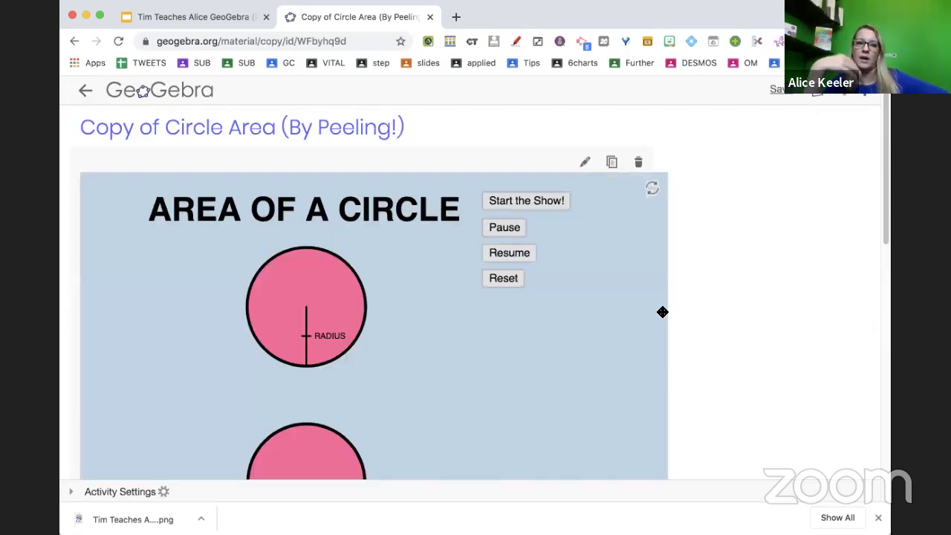
Scroll to the extension questions and show the addable element types (Text, Video, GeoGebra, Image, Web, PDF File).
scroll(662, 312, down, 3)
scroll(662, 312, down, 3)
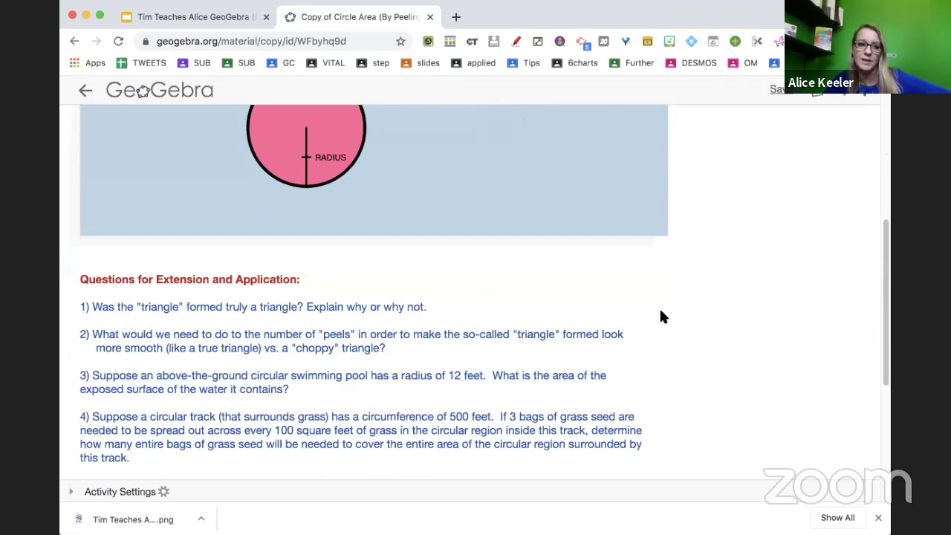
scroll(661, 314, down, 2)
mouse_move(240, 168)
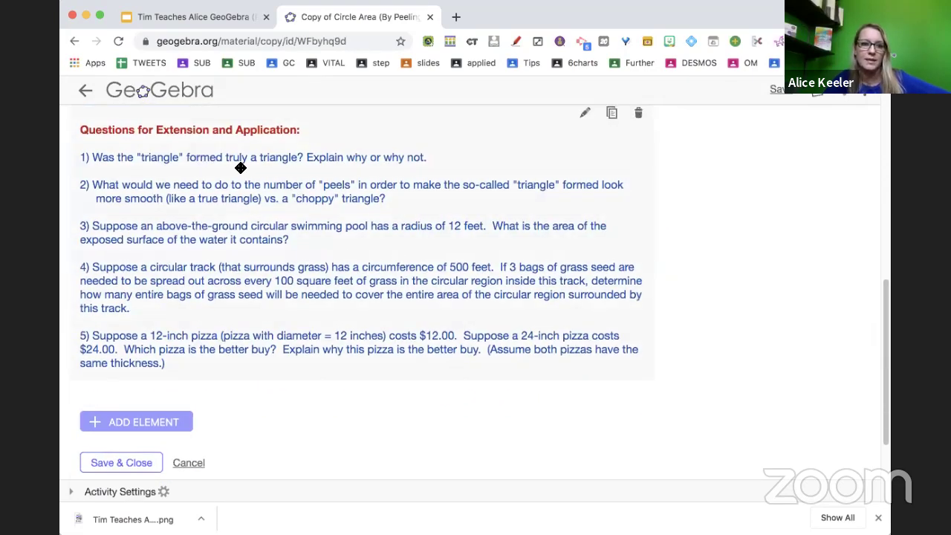
scroll(345, 261, up, 1)
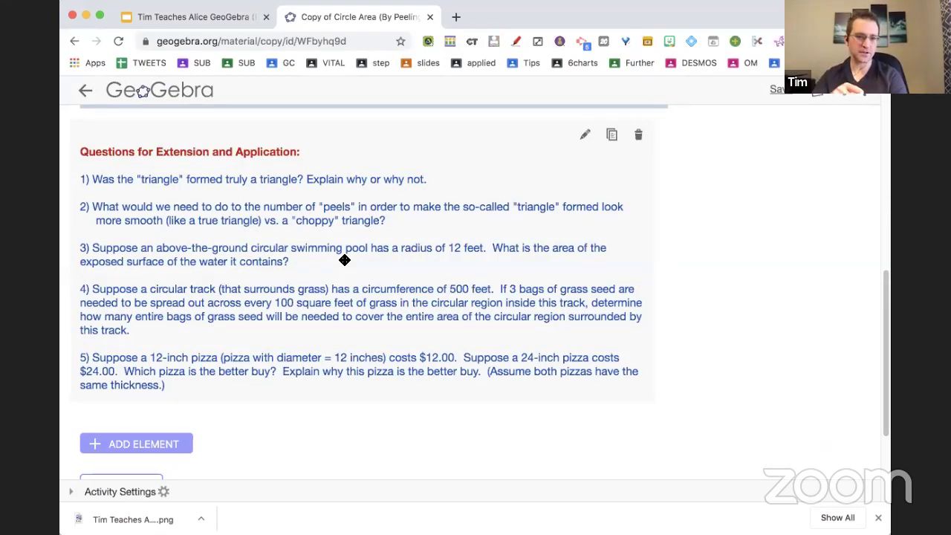
scroll(345, 261, down, 2)
click(135, 396)
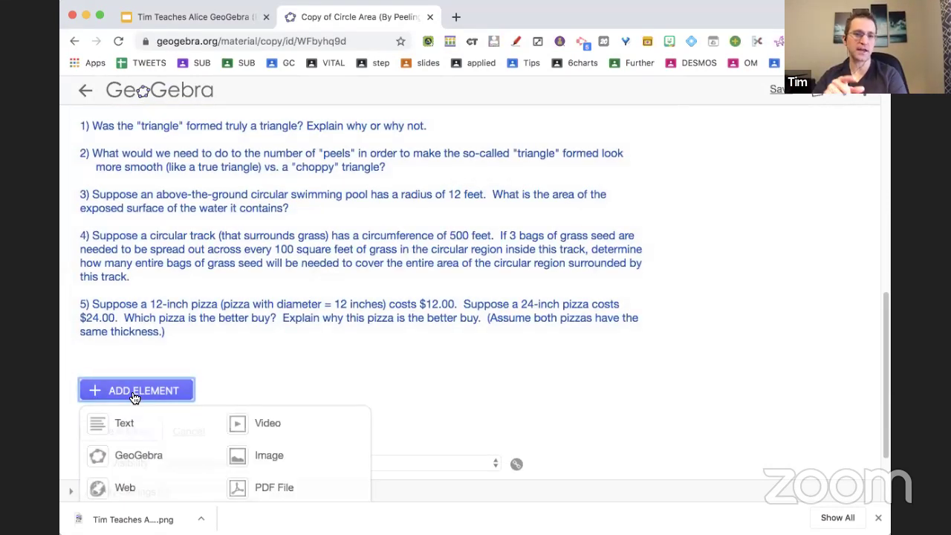
Add a question element and fill it with the first extension question's text.
scroll(133, 398, down, 2)
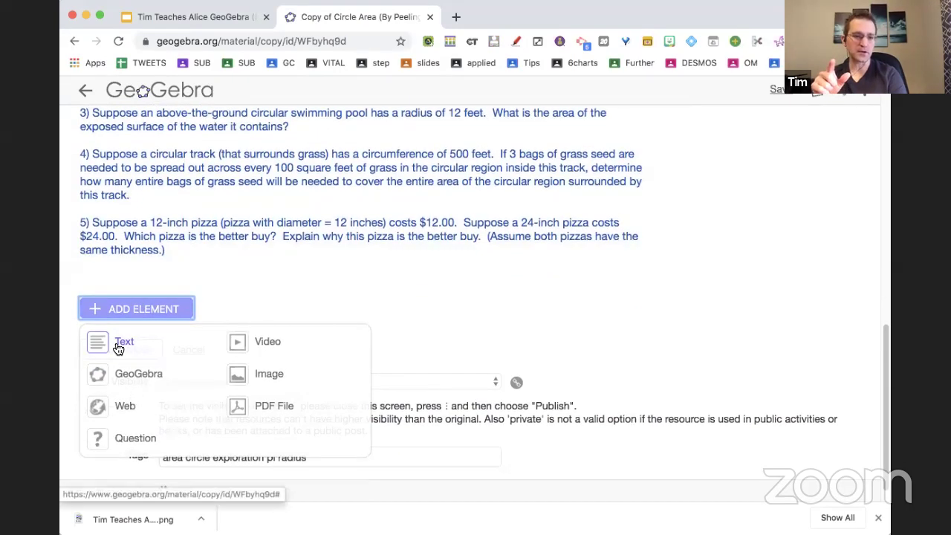
click(99, 438)
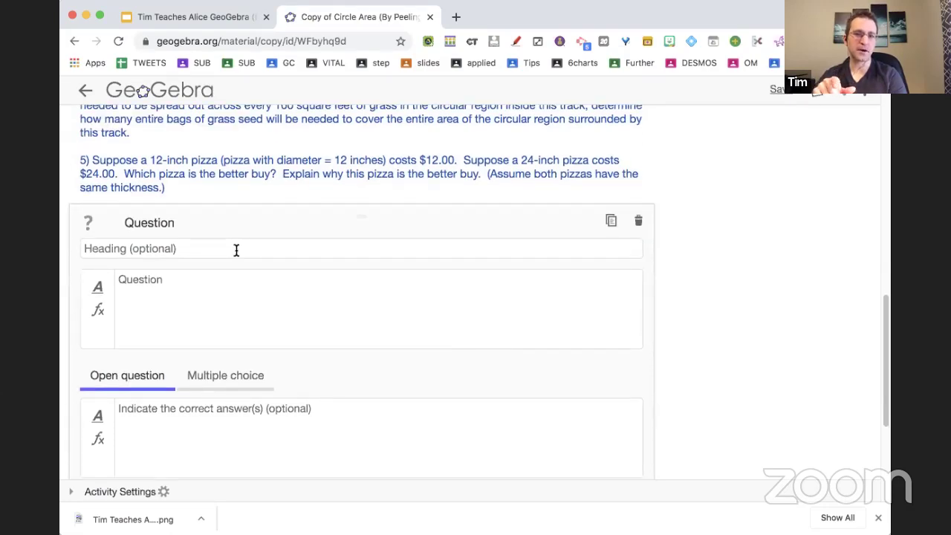
scroll(236, 250, up, 5)
click(415, 179)
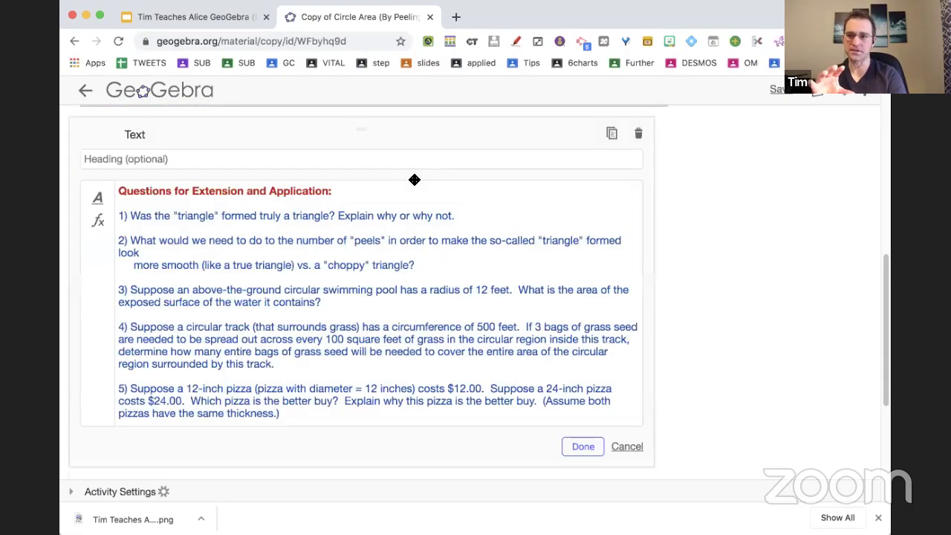
drag(468, 217, 116, 216)
scroll(119, 223, down, 5)
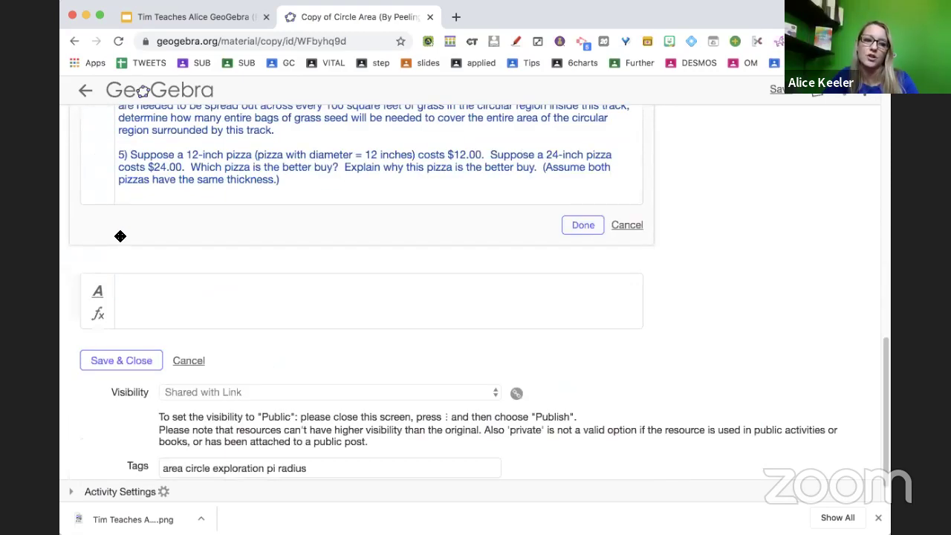
click(144, 305)
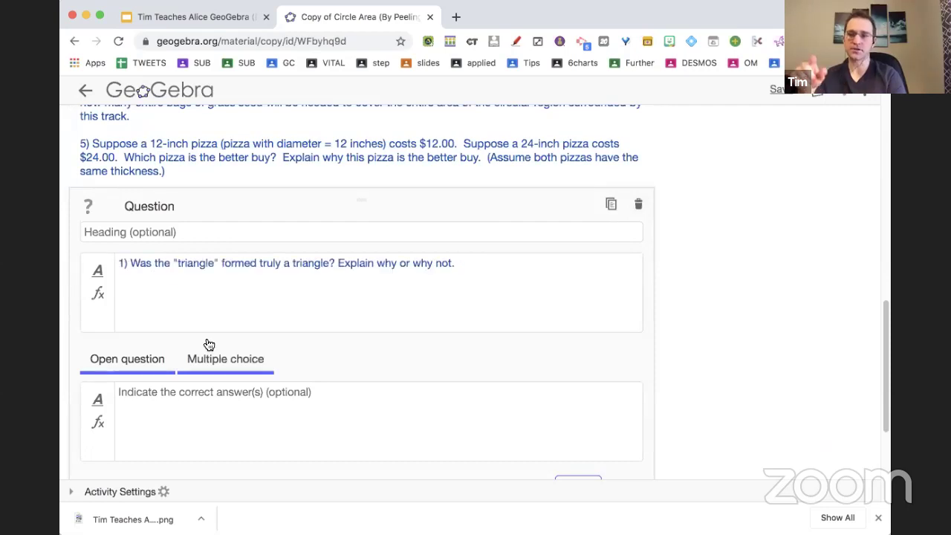
Review the five Questions for Extension and Application listed above the question element.
scroll(230, 368, up, 1)
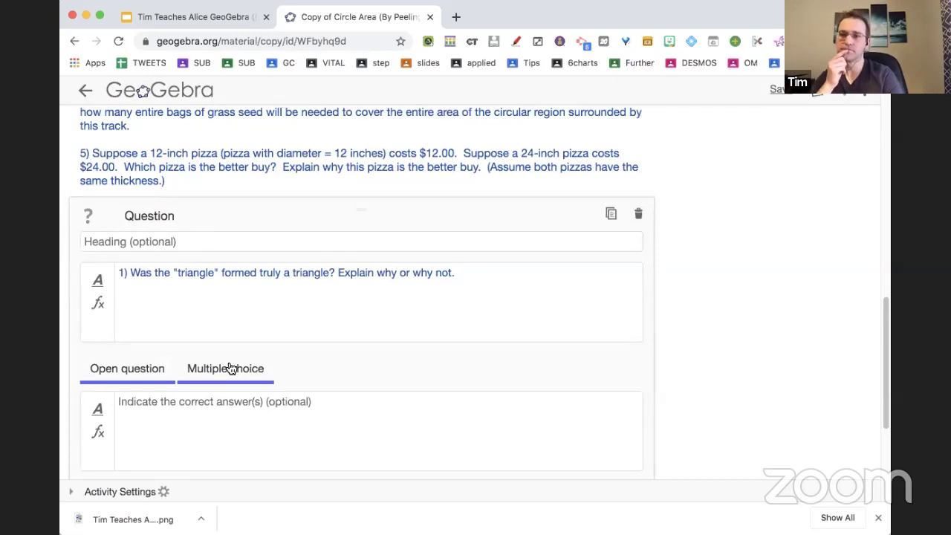
scroll(231, 369, up, 3)
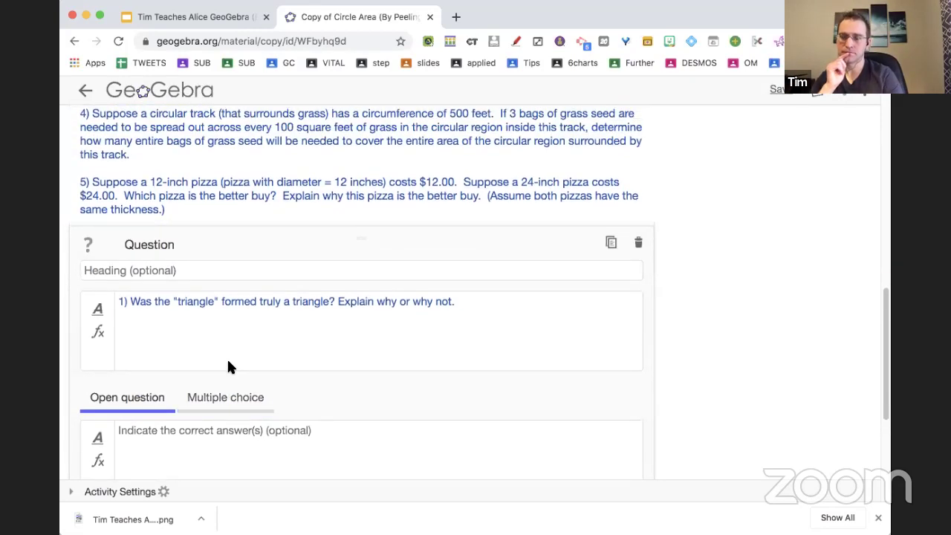
scroll(228, 365, up, 5)
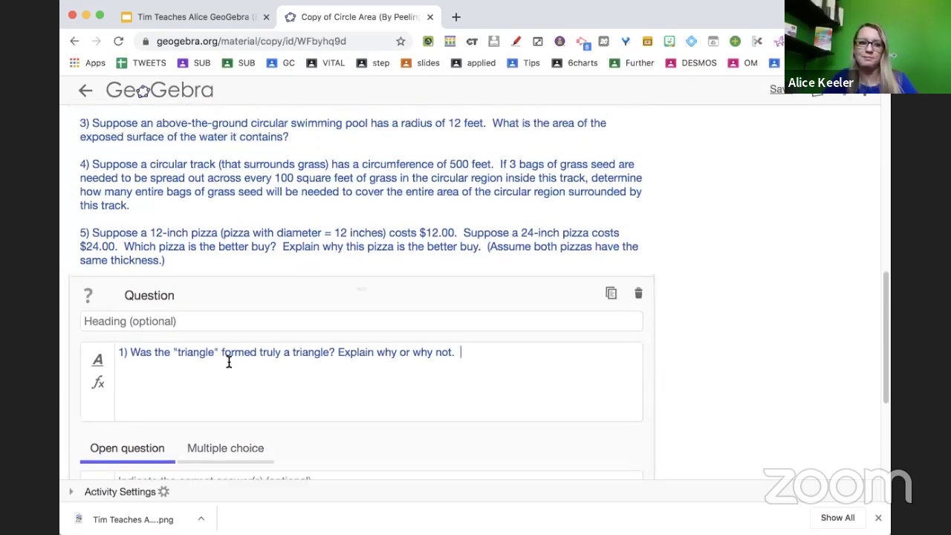
scroll(229, 362, up, 8)
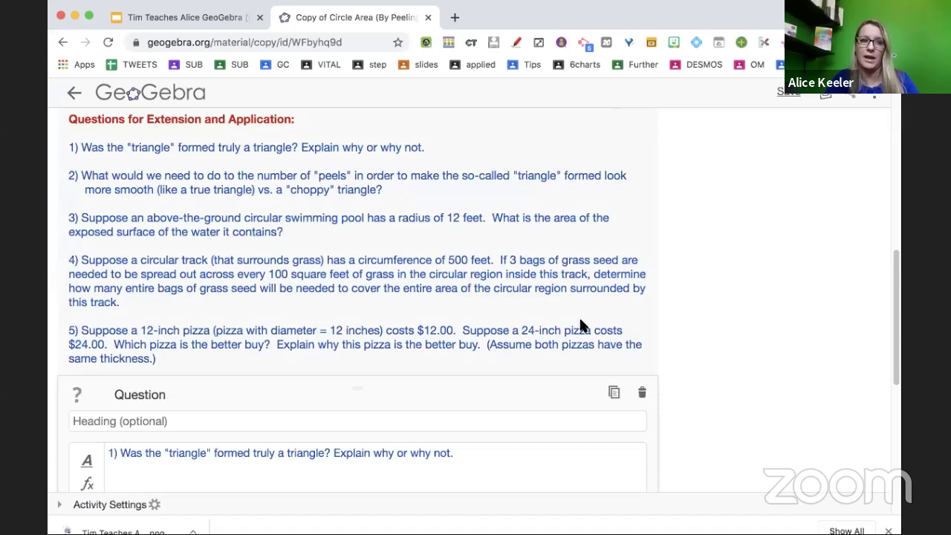
key(ctrl+t)
Create a new Google Form via forms.new titled 'ALice wants a google form'.
text(forms.new)
key(Return)
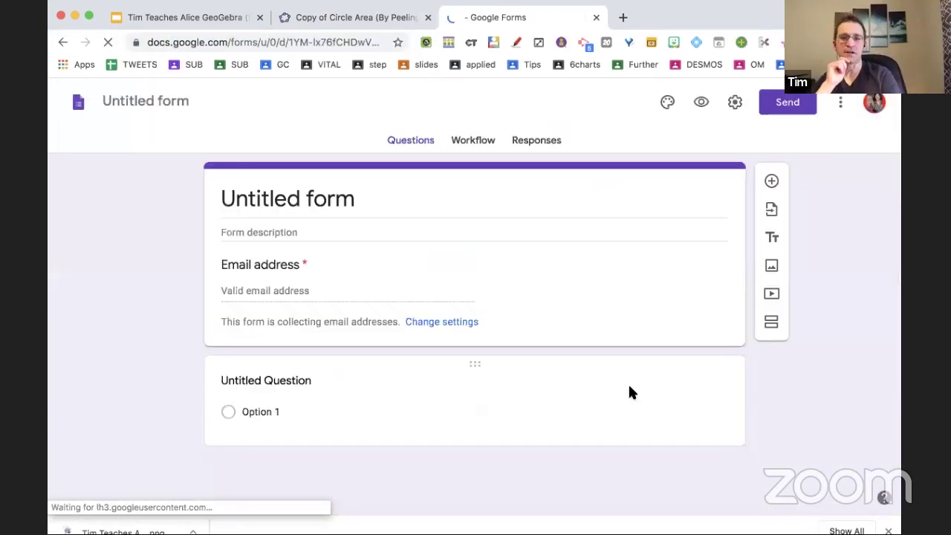
click(334, 199)
text(A)
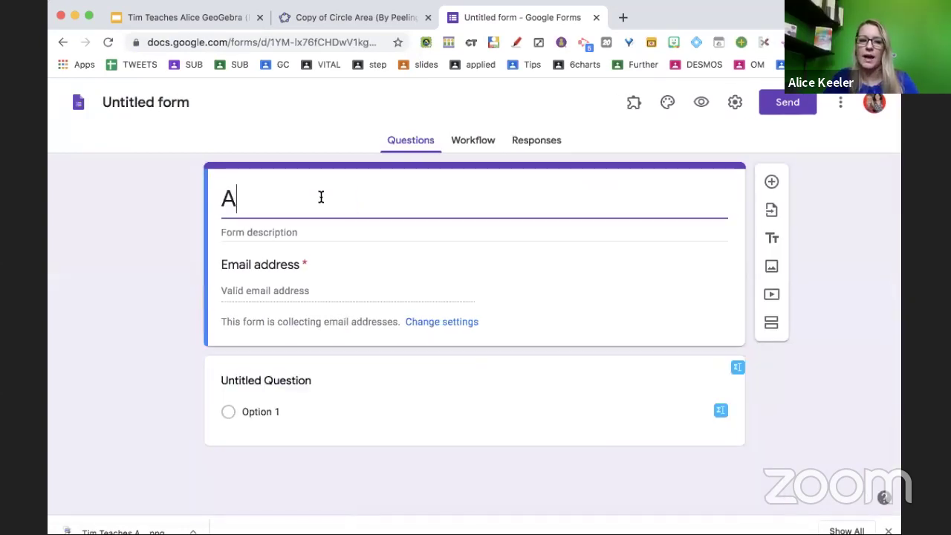
text(Lice wants a google form)
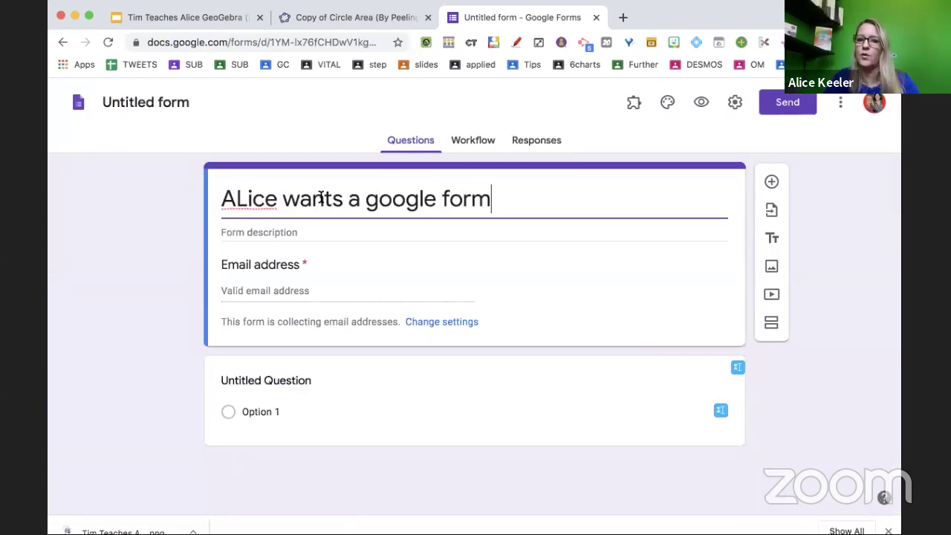
Paste question 1 as the first form question and select question 2's text in GeoGebra.
click(283, 384)
key(super+v)
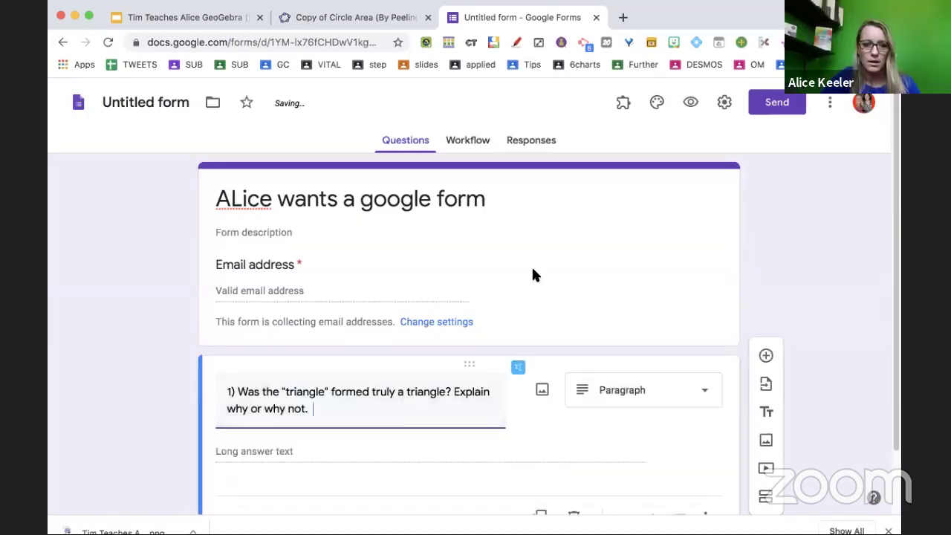
click(355, 17)
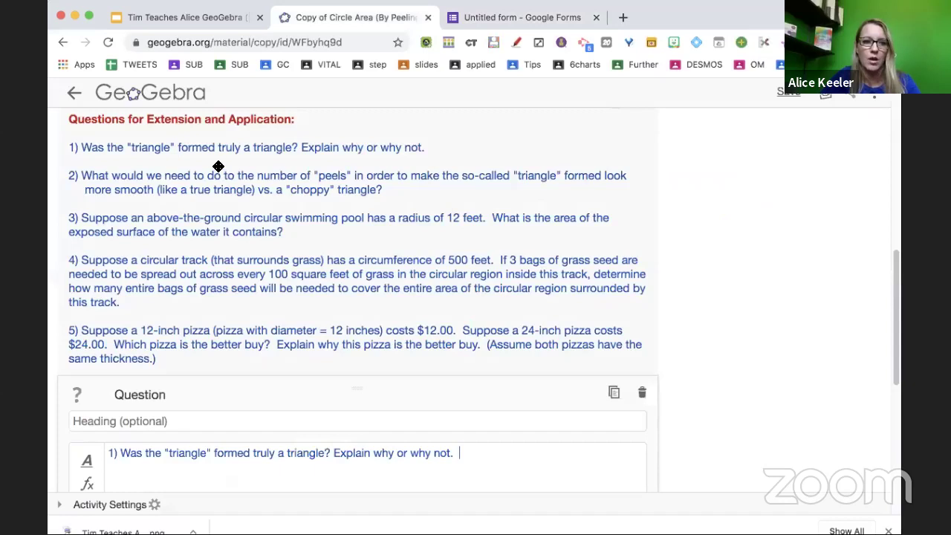
key(super+a)
key(super+v)
drag(435, 240, 98, 211)
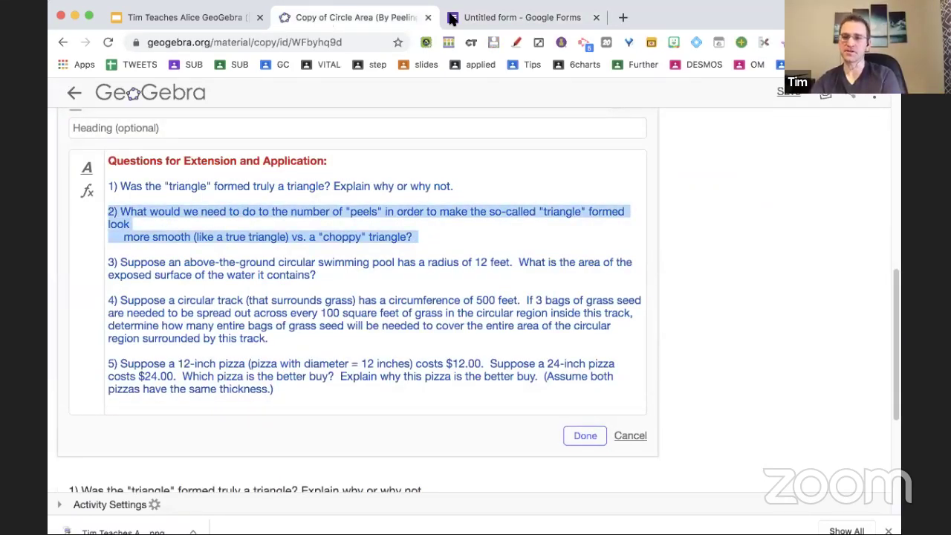
Add a second form question containing the pasted question 2.
click(453, 18)
scroll(475, 246, down, 2)
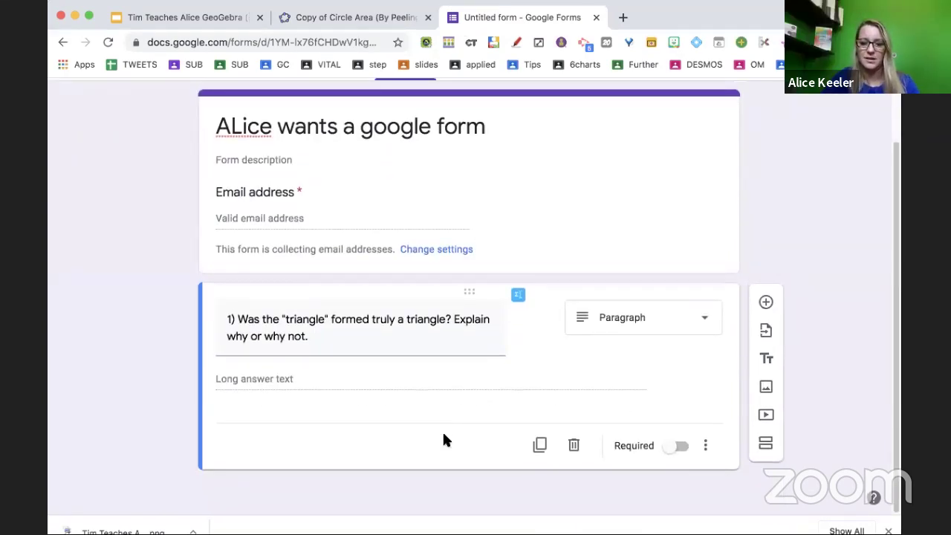
key(Return)
key(ctrl+v)
scroll(535, 453, down, 2)
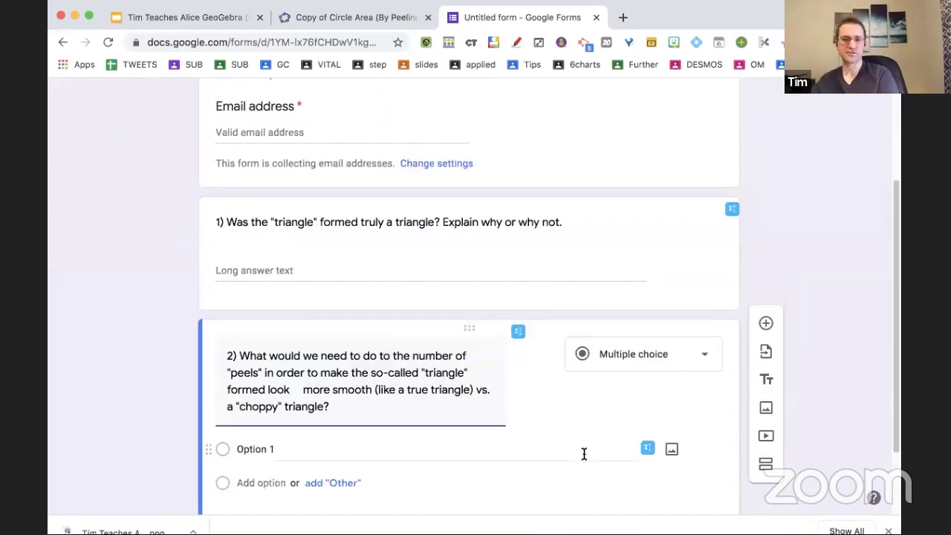
Set question 2's answer type to Paragraph.
click(665, 365)
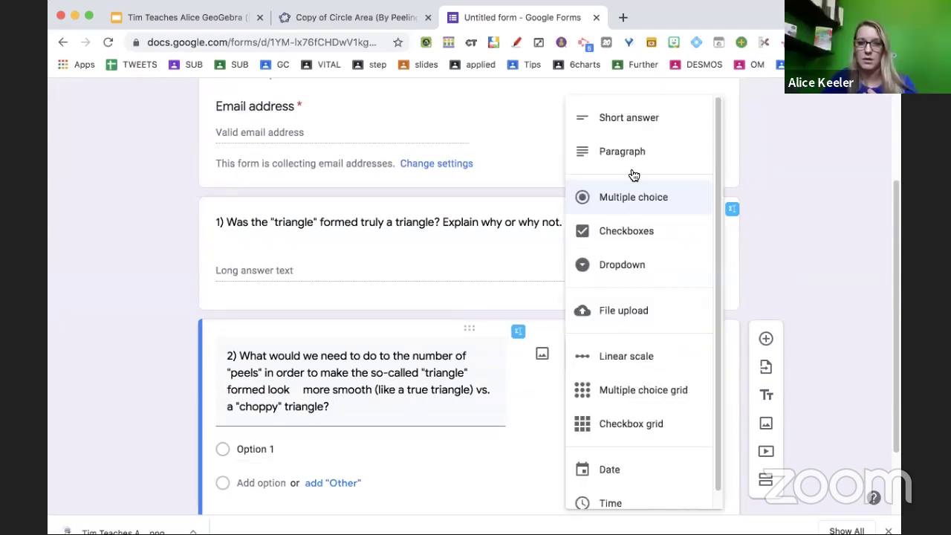
click(631, 120)
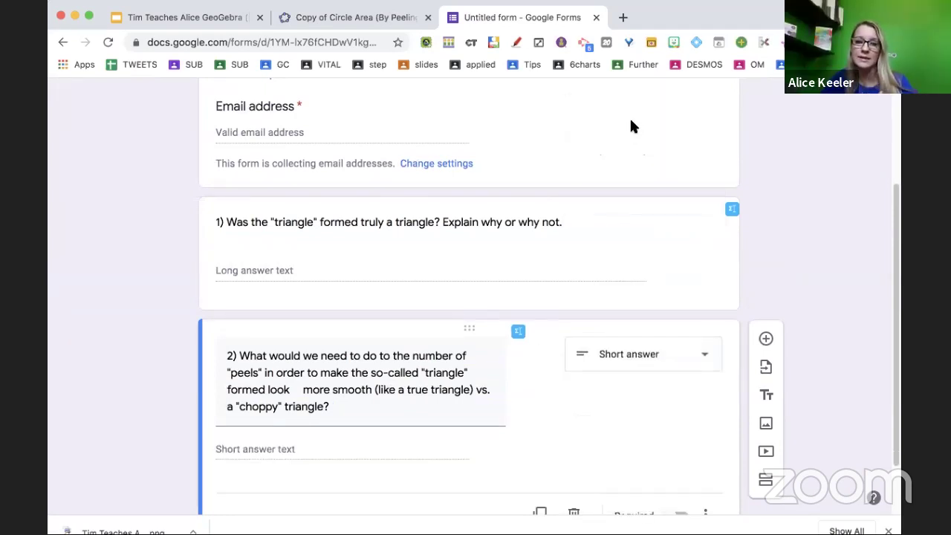
click(633, 349)
click(607, 148)
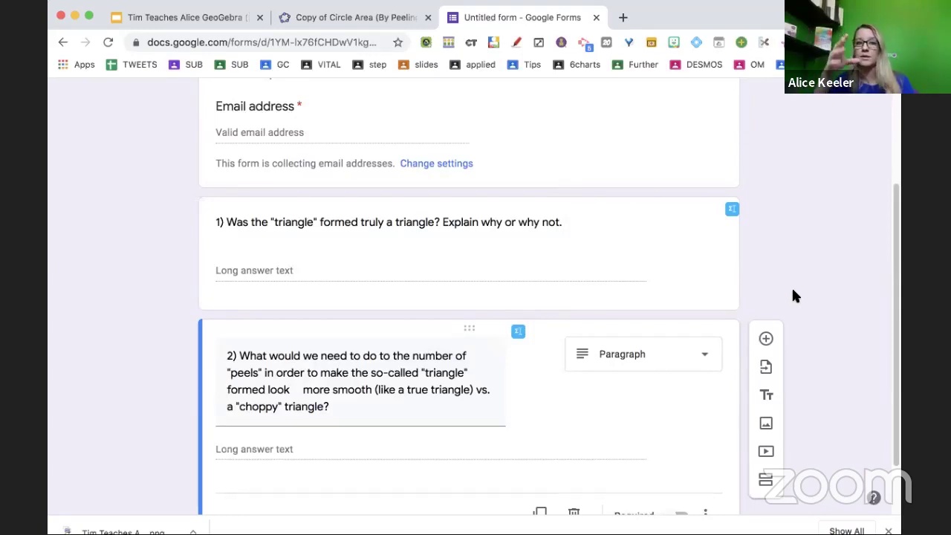
scroll(792, 296, up, 3)
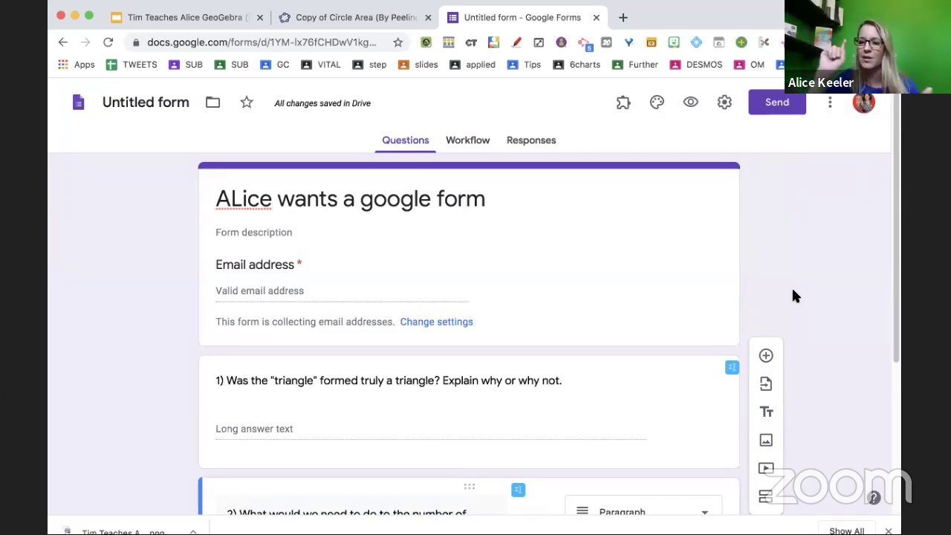
click(828, 104)
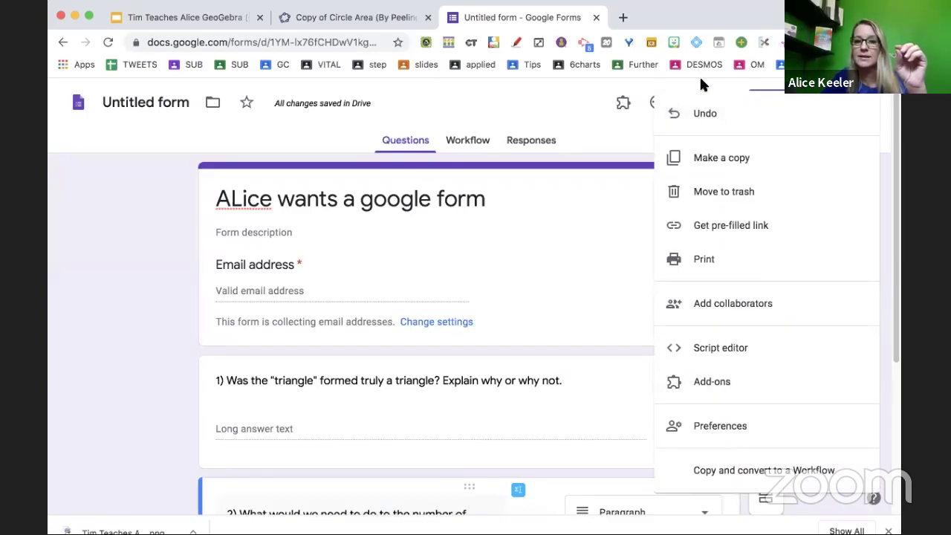
Copy the form's <> embed HTML code from the Send dialog and return to the GeoGebra tab.
click(619, 87)
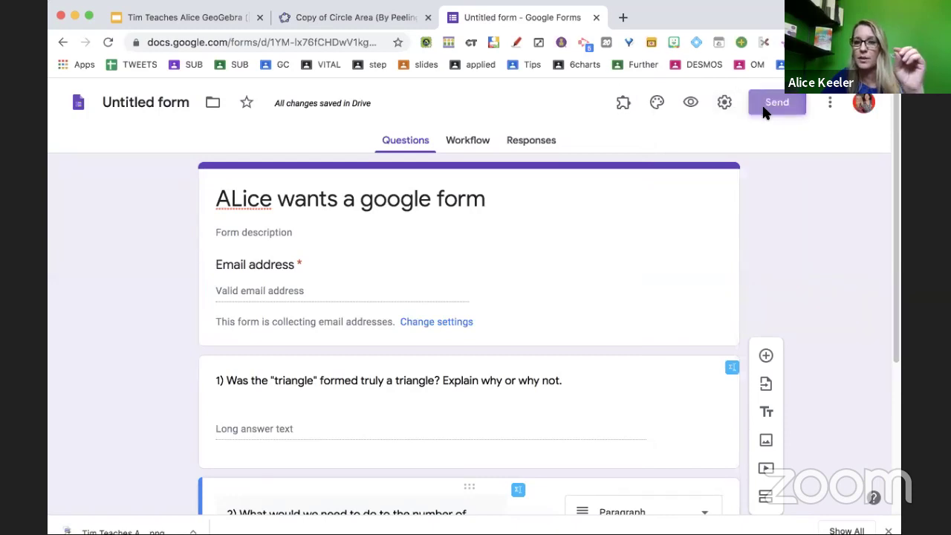
click(766, 108)
click(468, 205)
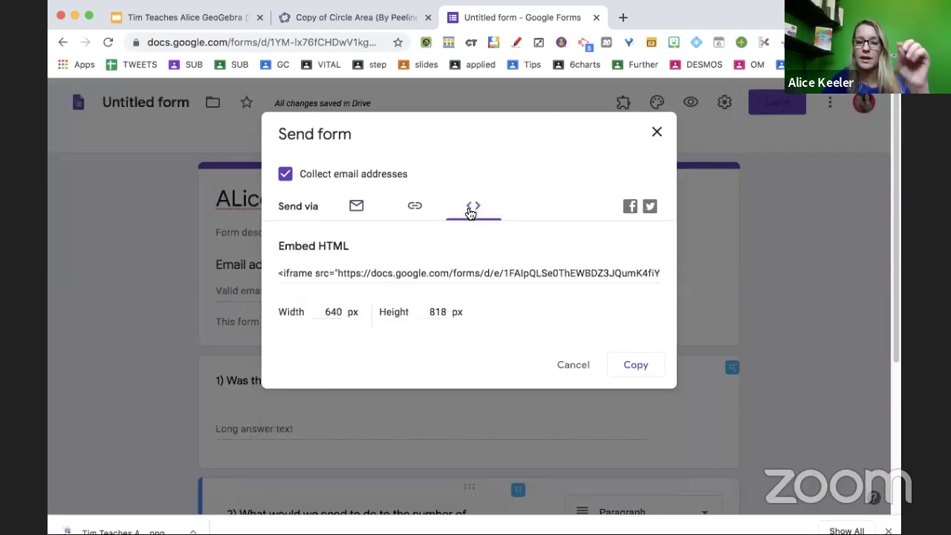
click(631, 375)
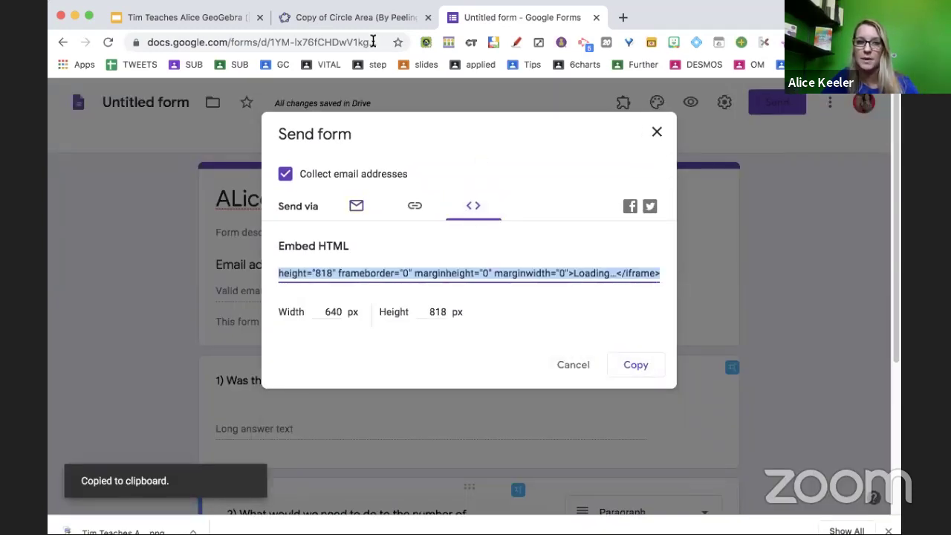
click(346, 20)
scroll(287, 259, down, 4)
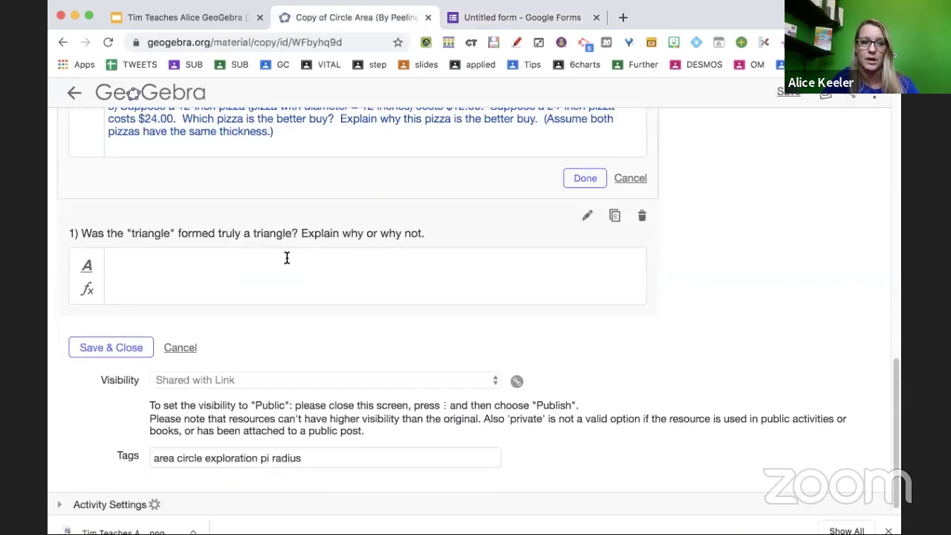
Save & Close the activity, then open Copy of Circle Area (By Peeling!) from the profile's resources.
click(113, 337)
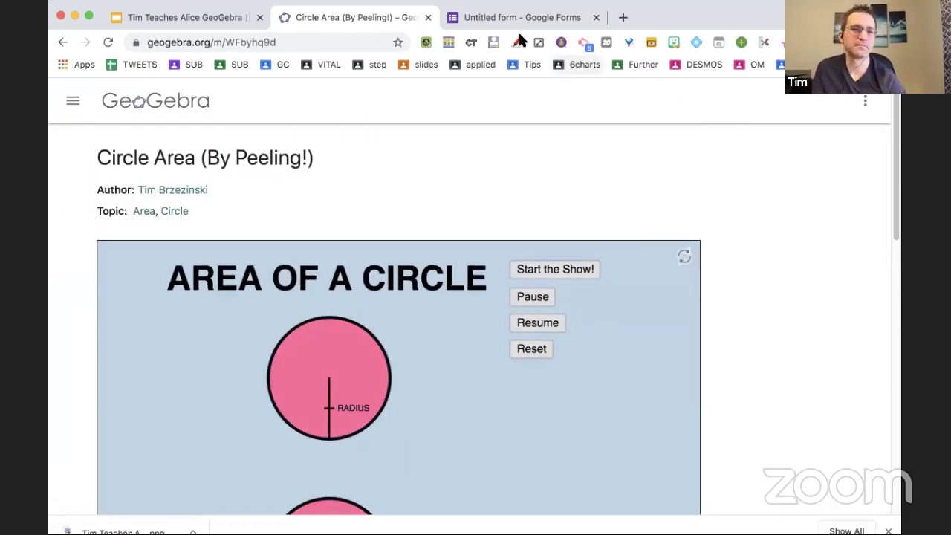
click(189, 104)
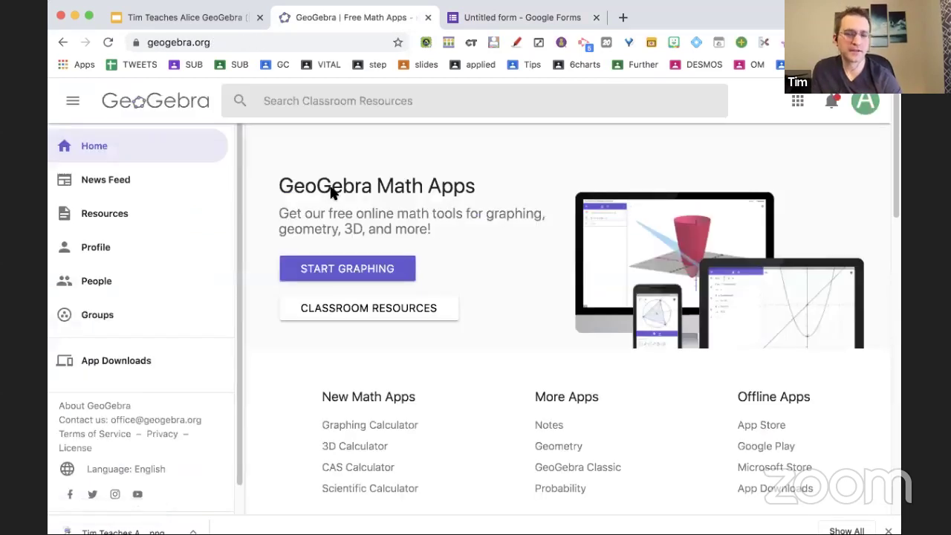
click(154, 252)
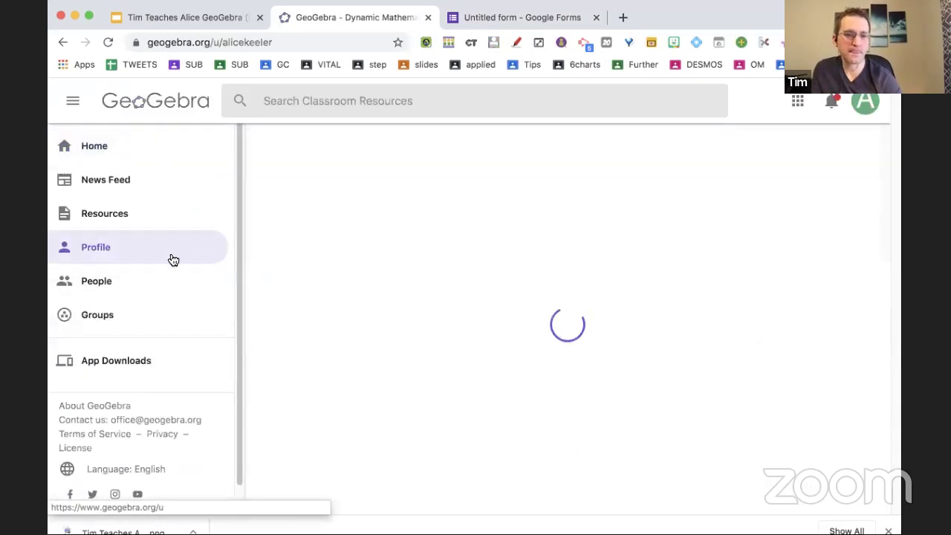
scroll(356, 384, down, 3)
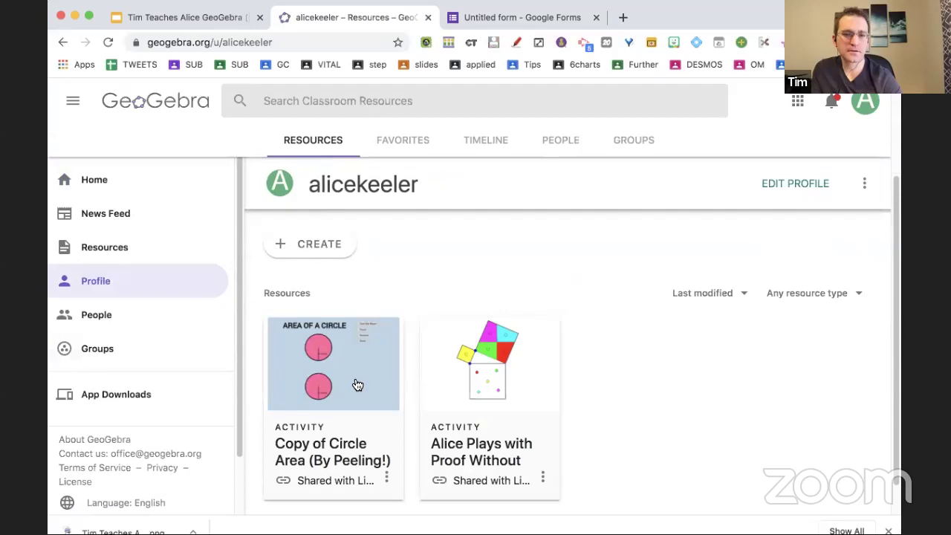
click(355, 462)
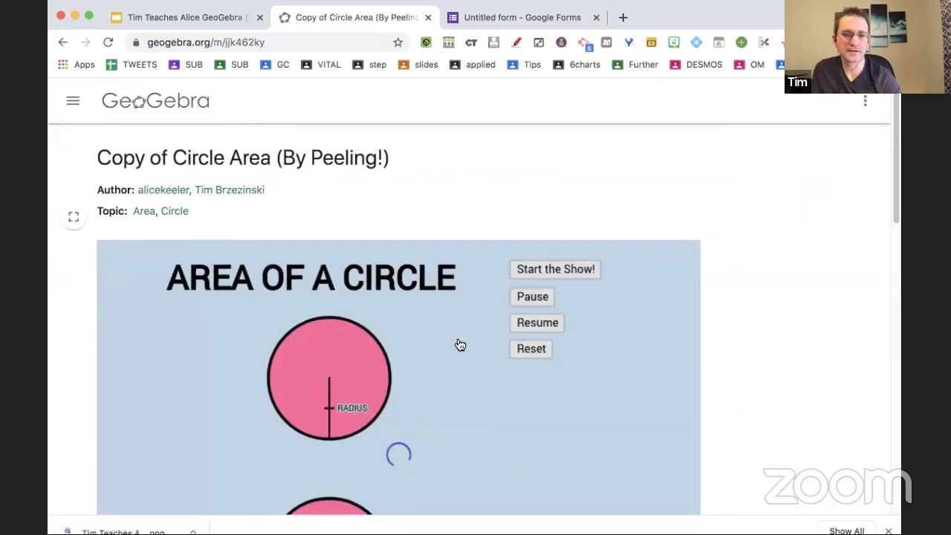
click(62, 43)
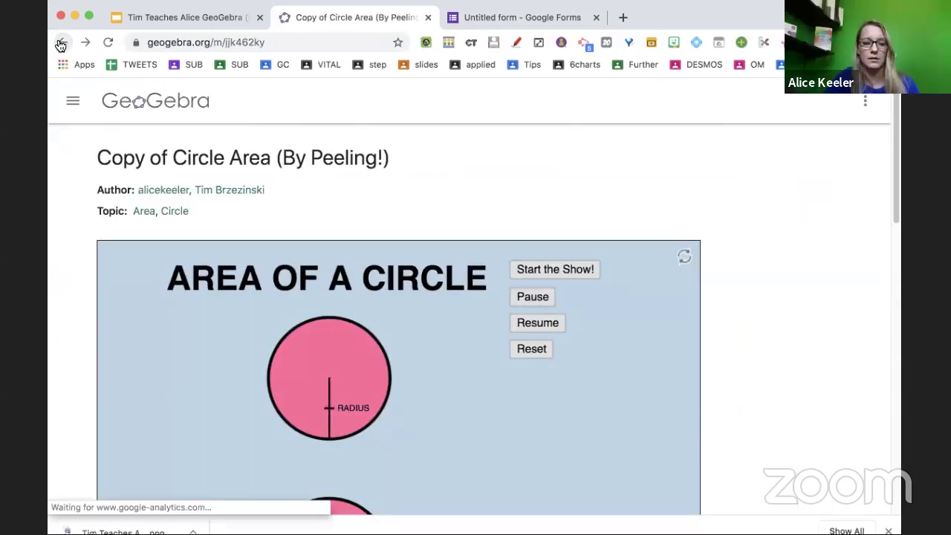
Choose Edit Activity from the Circle Area card's three-dot menu and scroll to the editor's bottom.
scroll(359, 324, down, 3)
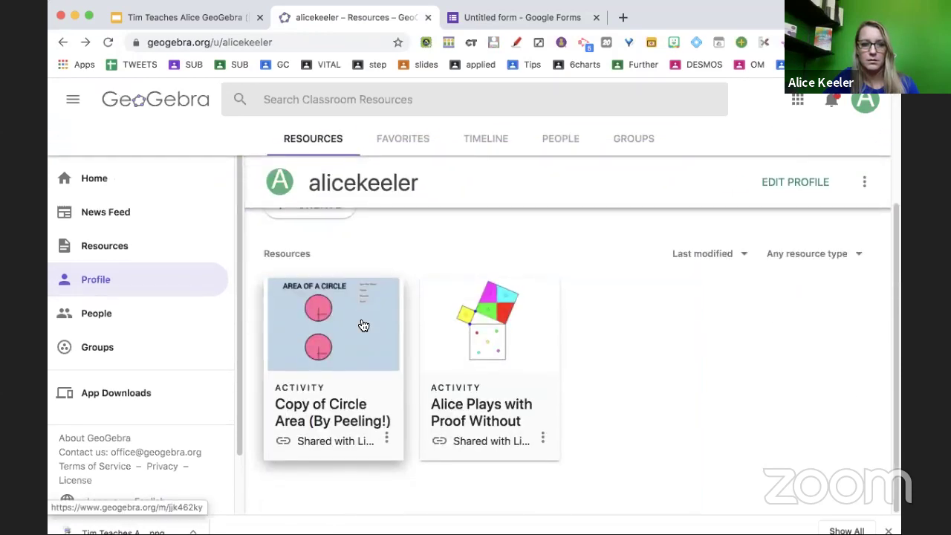
click(387, 440)
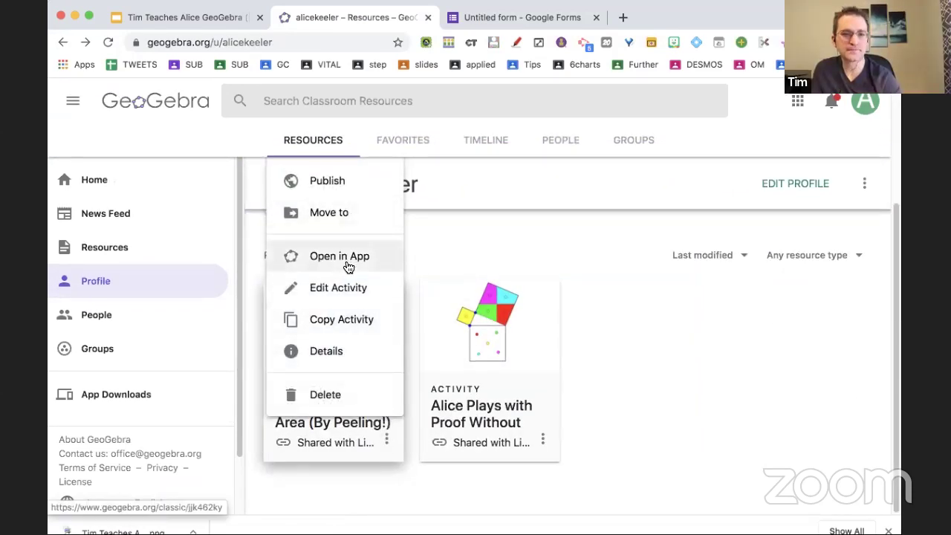
click(341, 287)
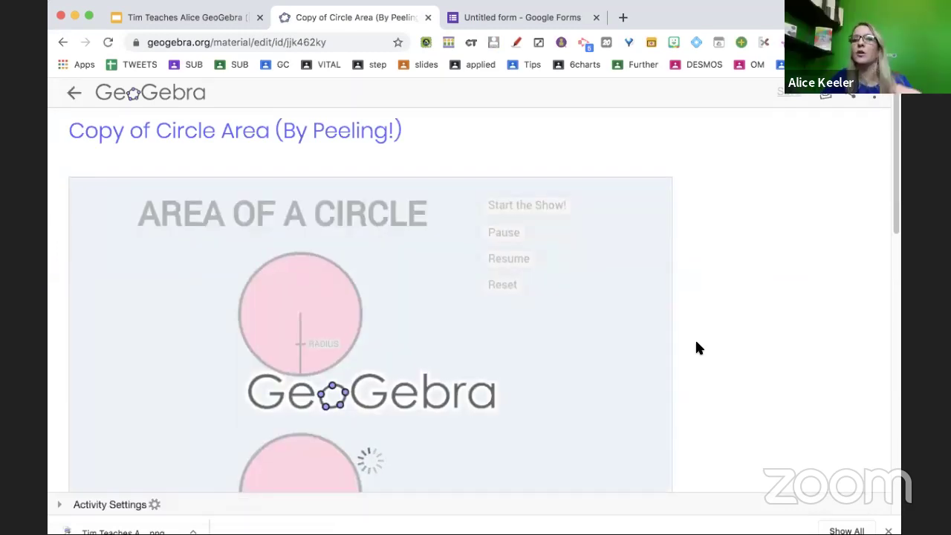
scroll(697, 348, down, 3)
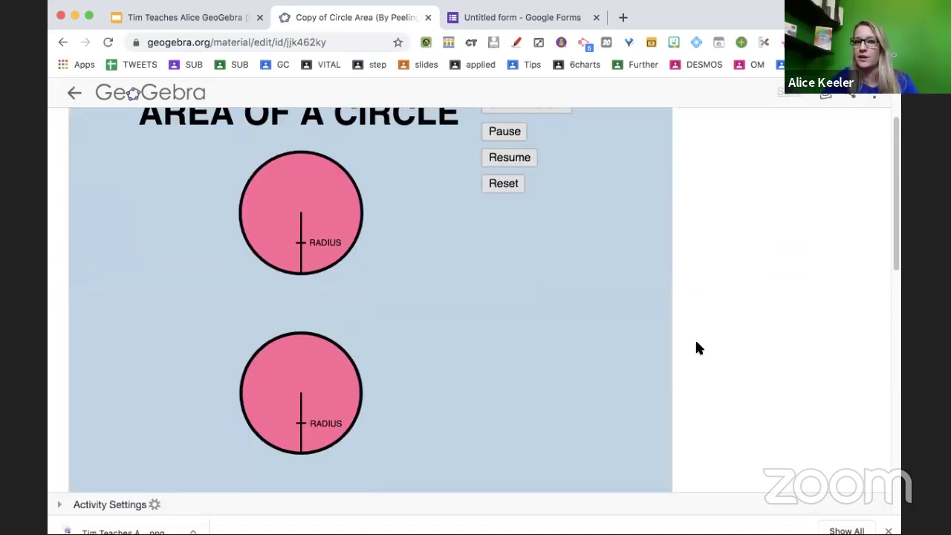
scroll(697, 347, down, 15)
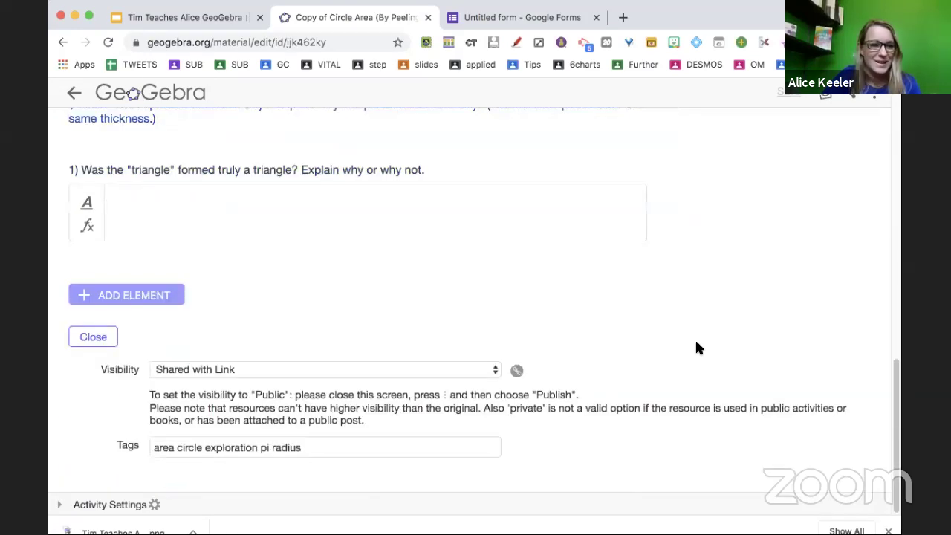
Add a Web element with the pasted Google Form embed code below question 1 and review it.
click(126, 295)
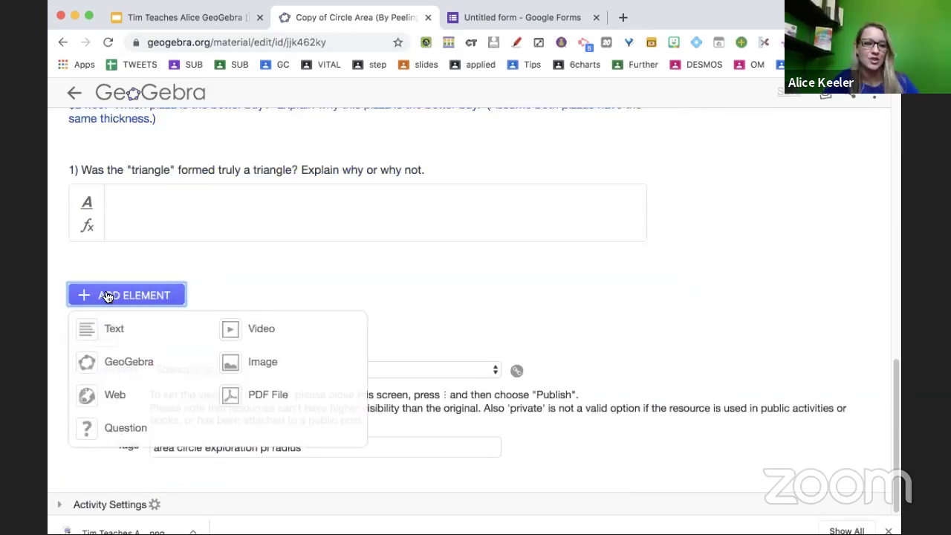
click(91, 401)
click(243, 327)
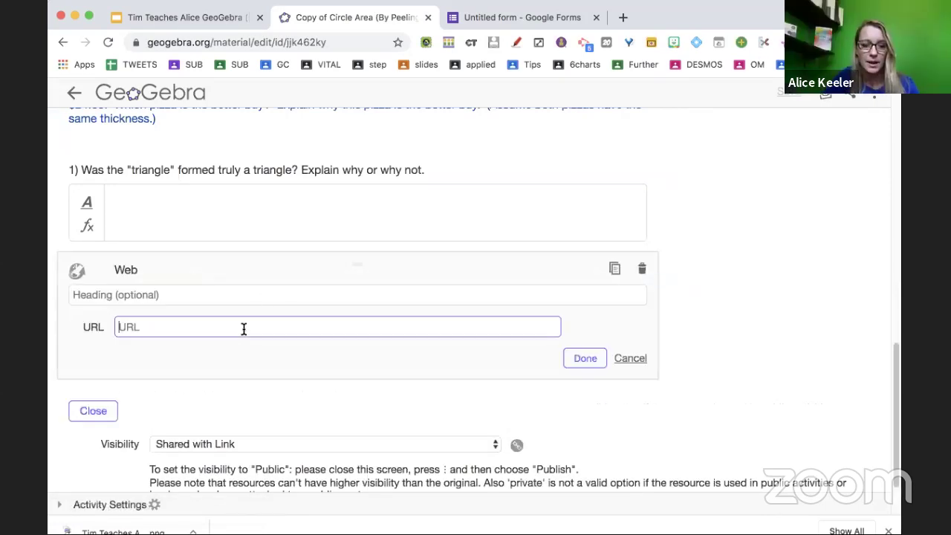
key(super+v)
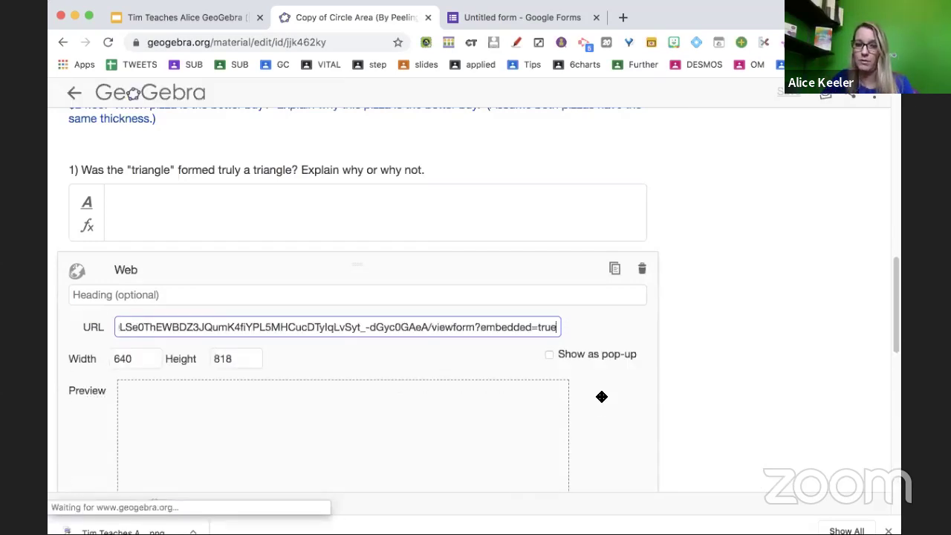
scroll(600, 395, down, 3)
scroll(601, 409, down, 15)
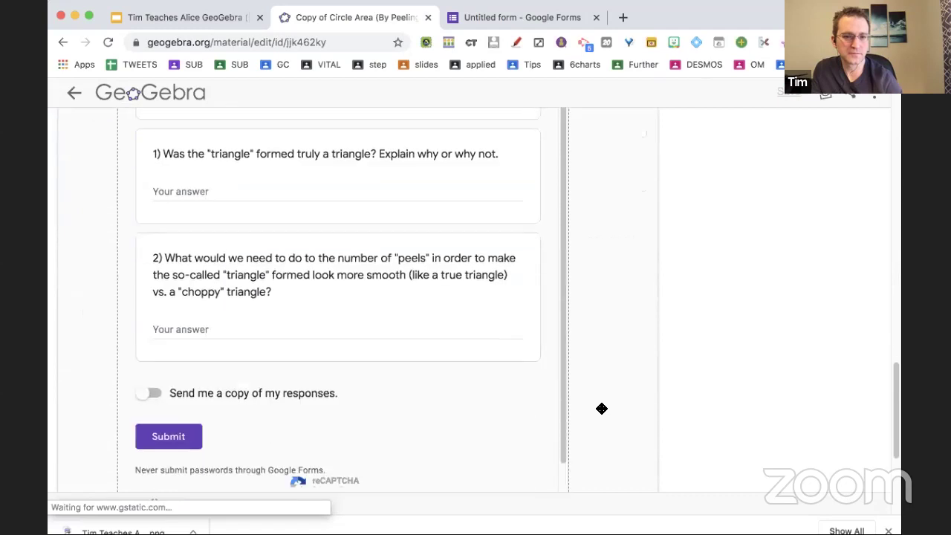
click(585, 284)
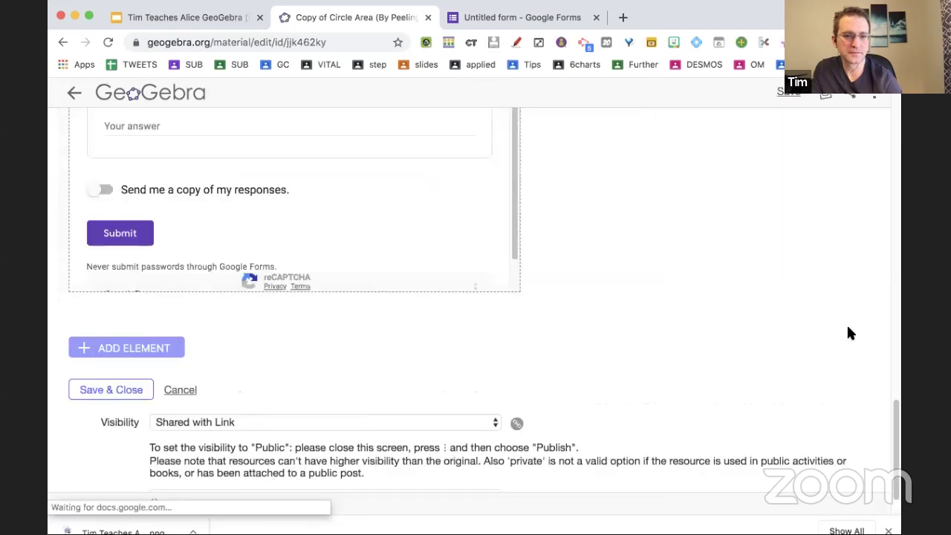
scroll(836, 286, up, 5)
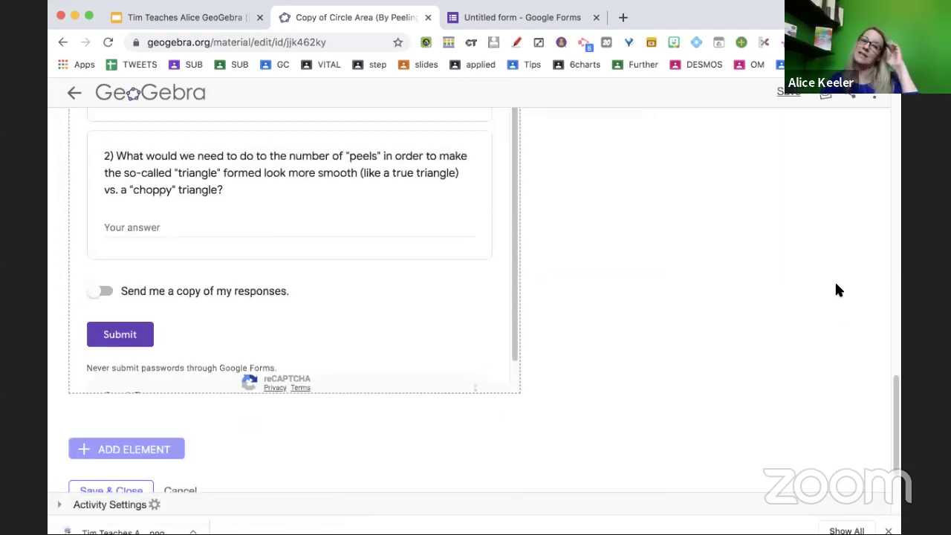
scroll(836, 290, up, 6)
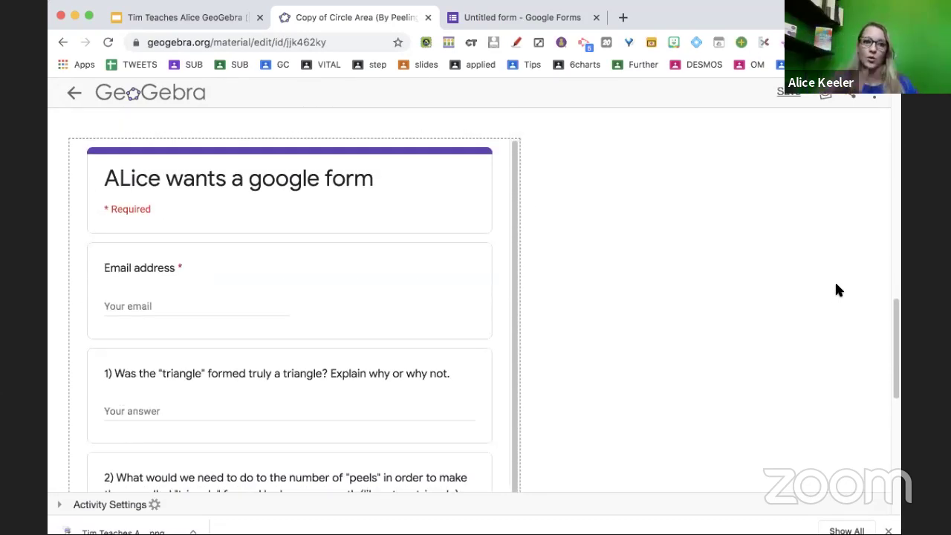
scroll(836, 290, up, 15)
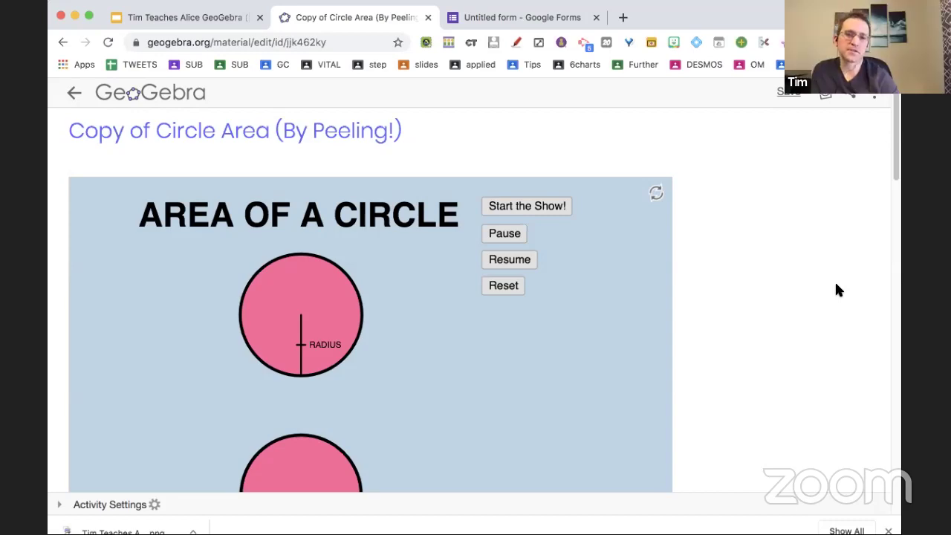
Run the applet's Start the Show! animation, peeling the circle into a triangle.
scroll(836, 290, down, 10)
scroll(836, 290, down, 3)
scroll(836, 290, up, 15)
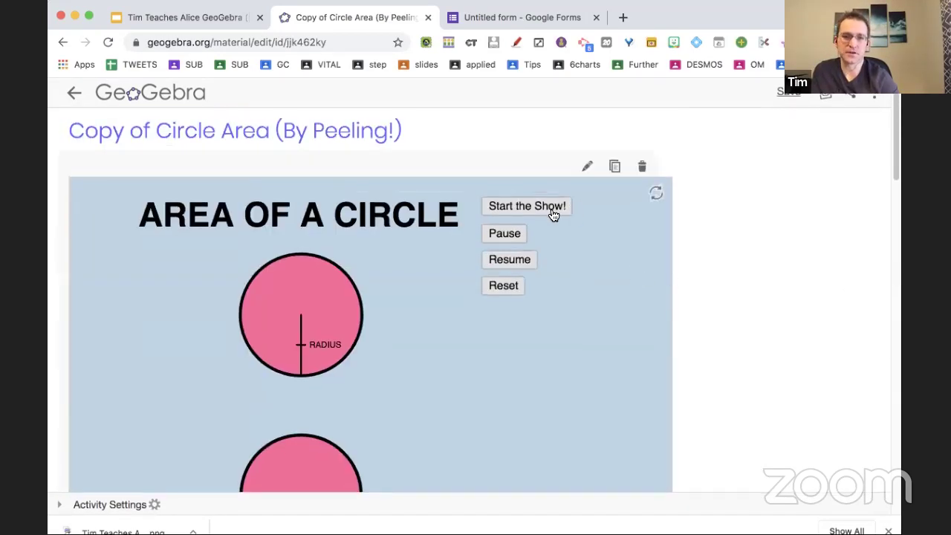
click(553, 213)
scroll(549, 210, down, 2)
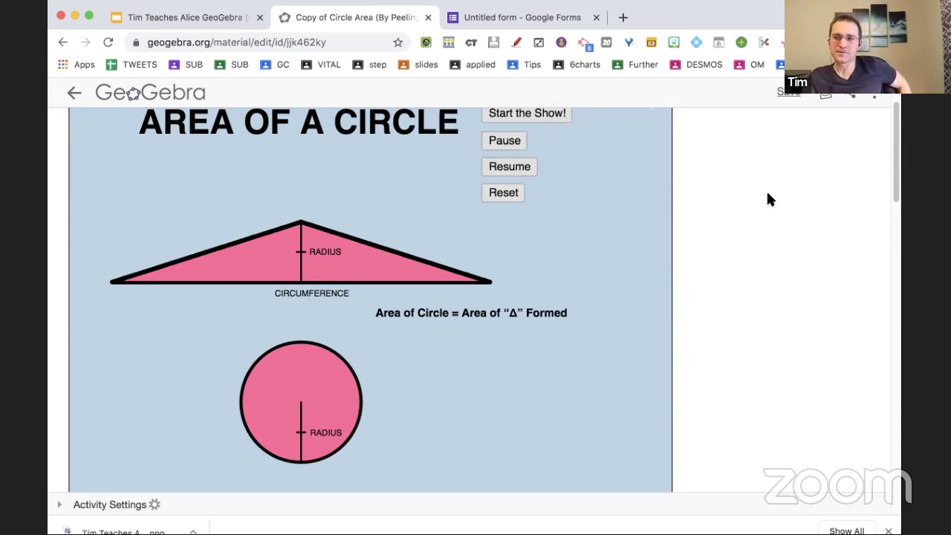
scroll(769, 199, up, 2)
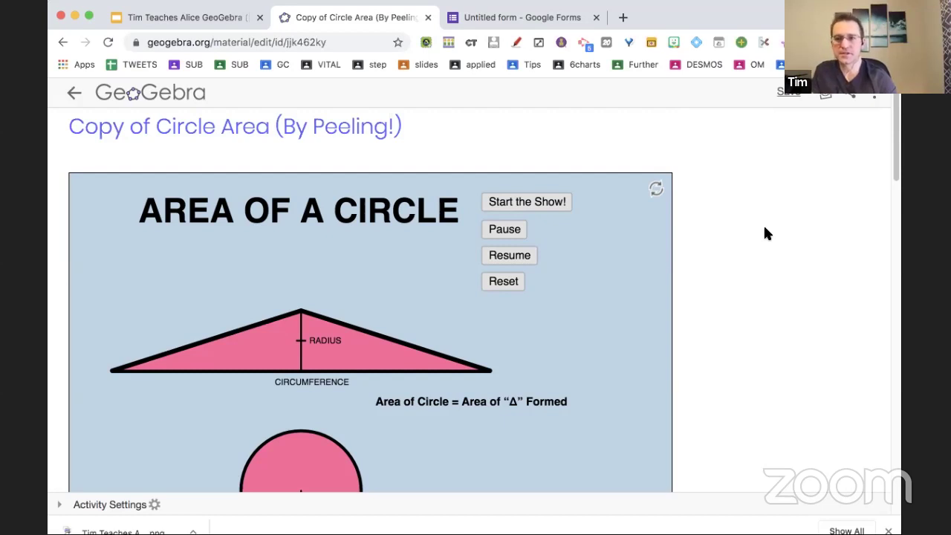
Create a presentation via slides.new named 'slides' with a Bitmoji sticker on slide 1.
key(ctrl+t)
text(slides.new)
key(Return)
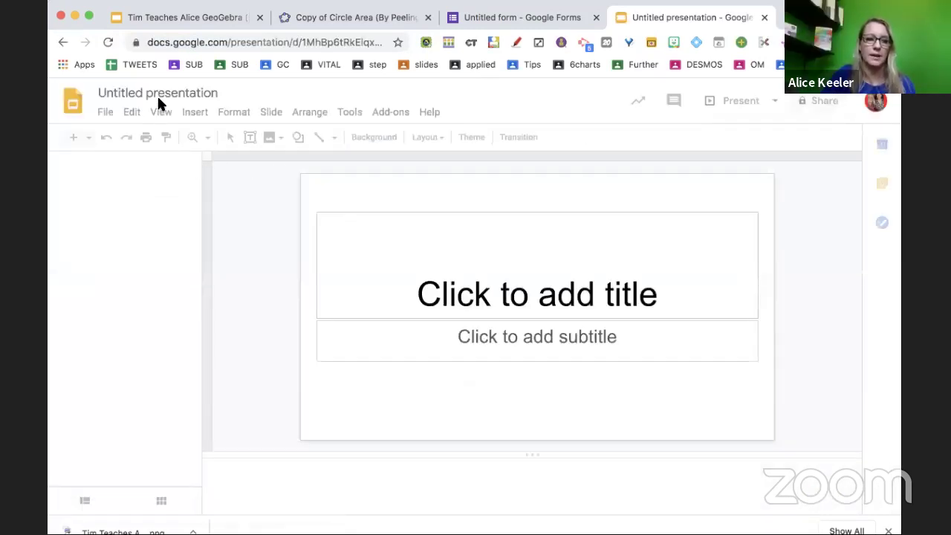
click(156, 91)
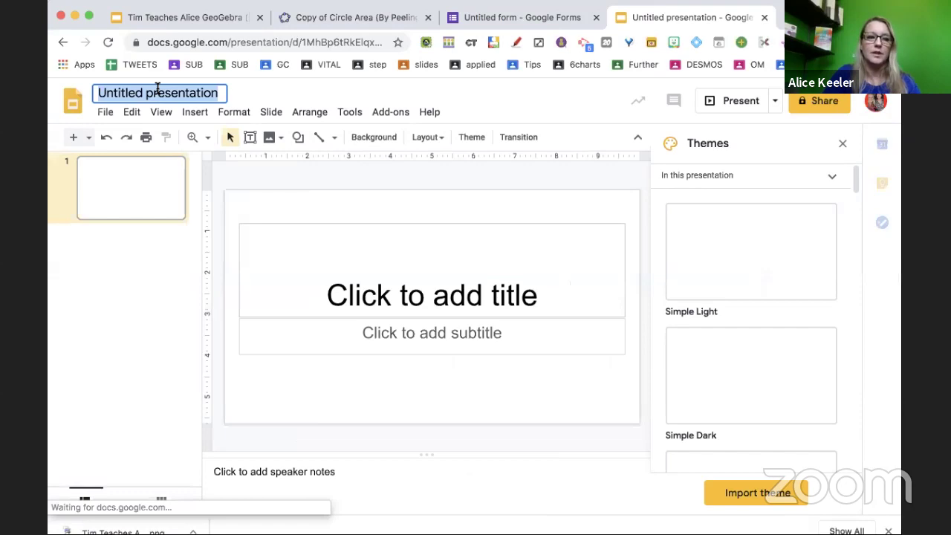
text(slides)
key(Return)
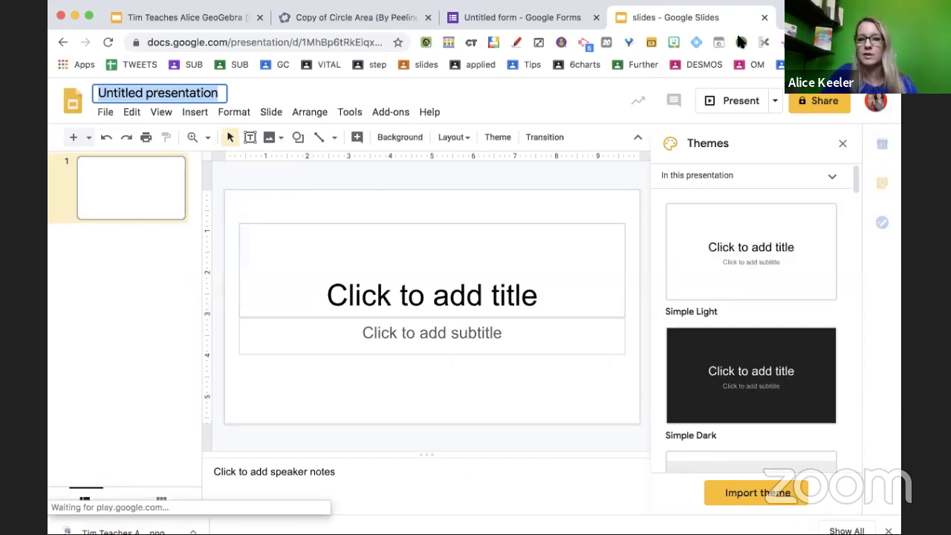
click(673, 42)
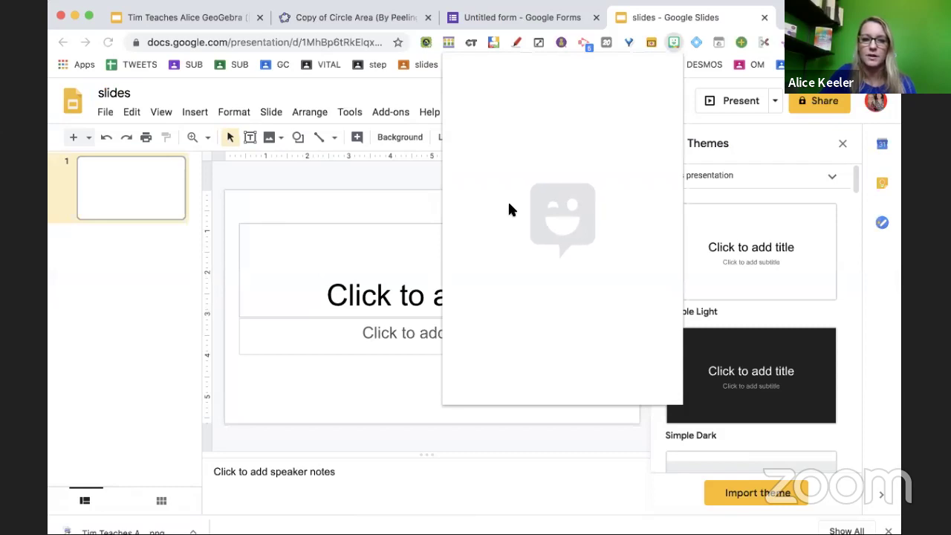
drag(537, 217, 259, 244)
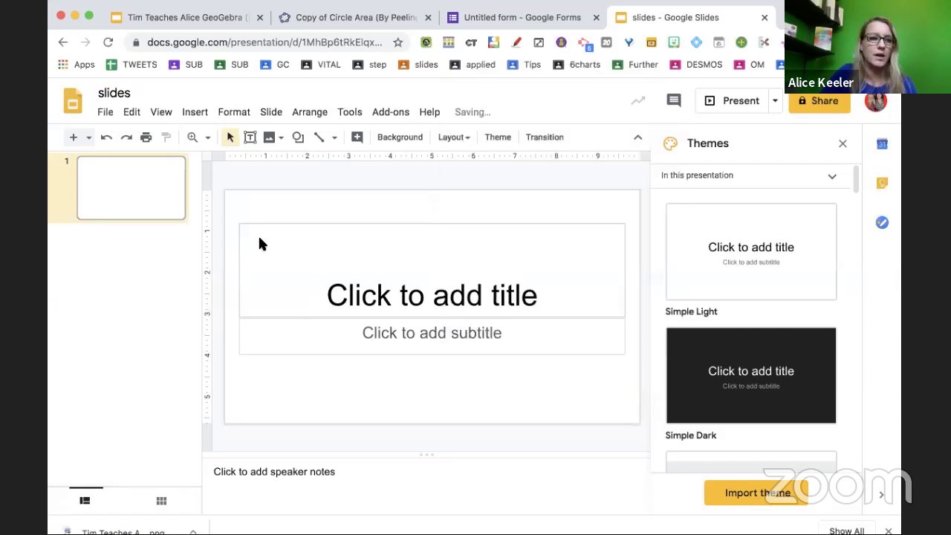
Publish the deck to the web as embed code via File > Publish to the web.
click(105, 118)
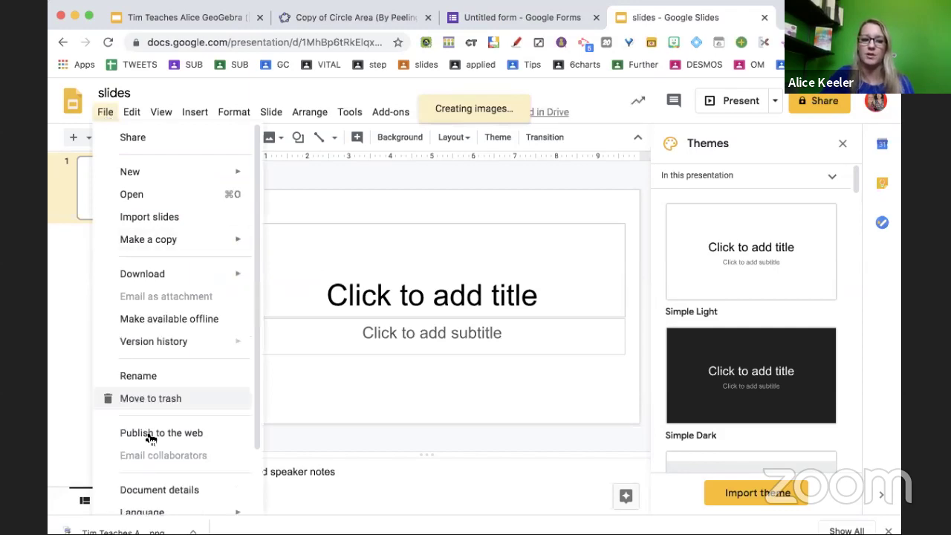
click(149, 434)
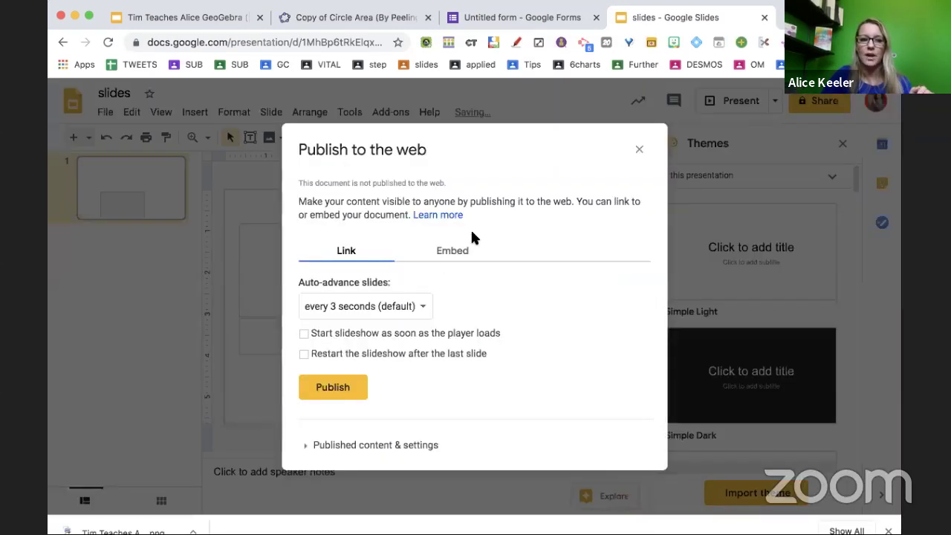
click(462, 247)
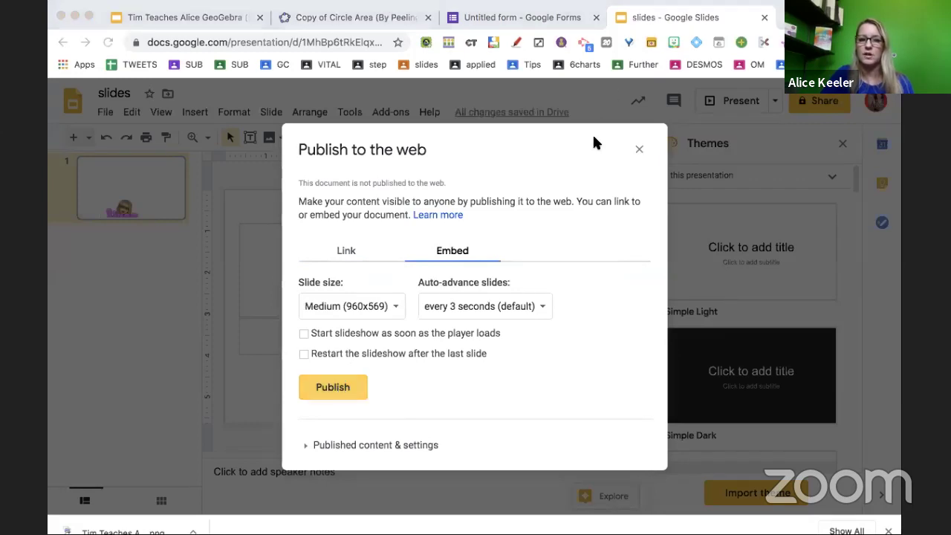
click(333, 387)
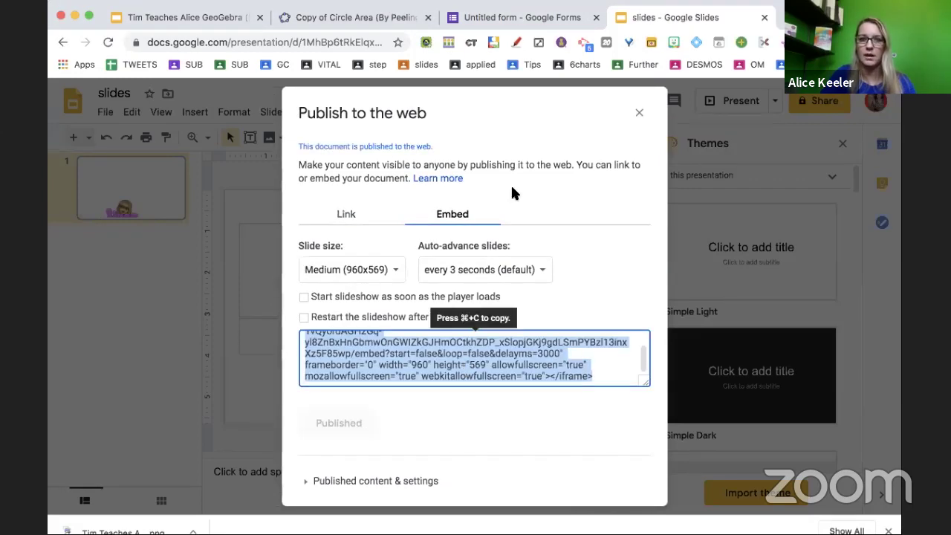
click(357, 17)
scroll(372, 97, down, 5)
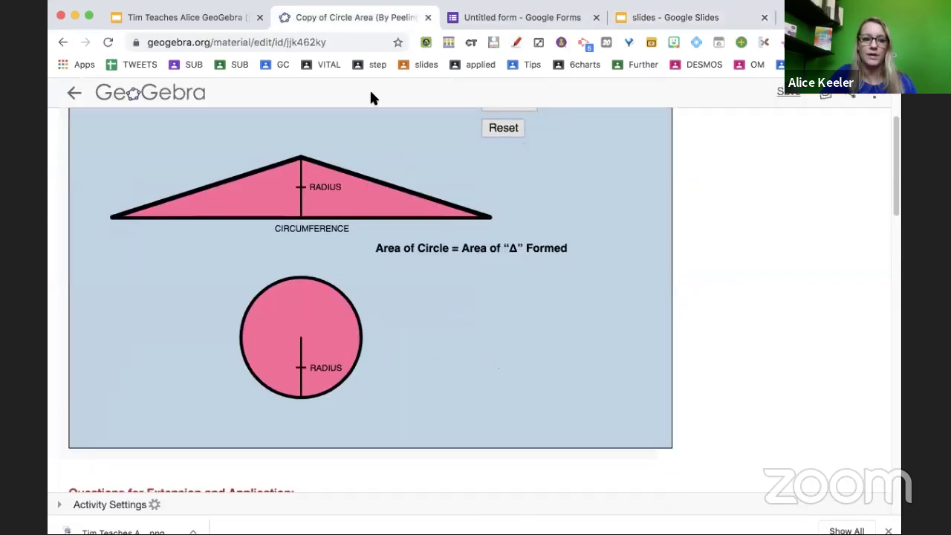
Add a Web element with the pasted Slides iframe embed code and confirm it.
scroll(367, 283, down, 15)
scroll(370, 284, up, 20)
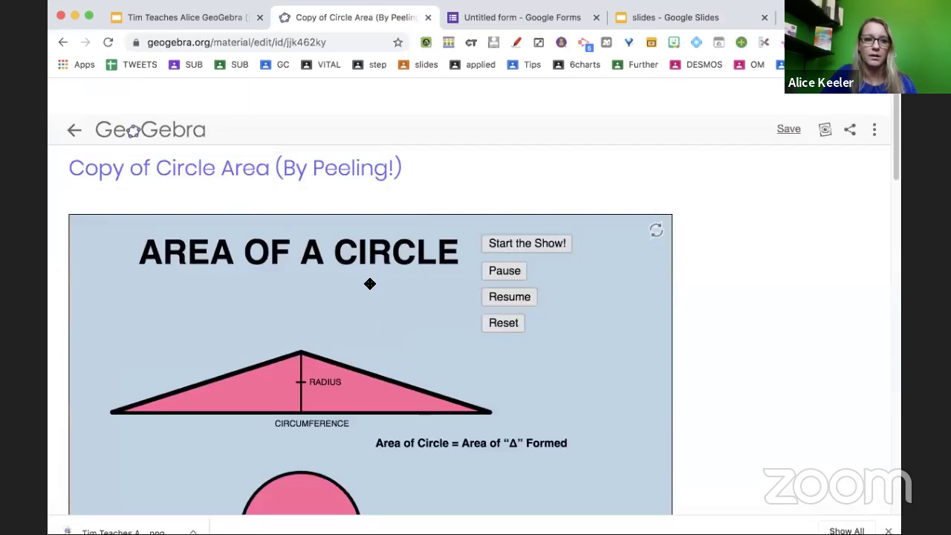
scroll(369, 283, down, 1)
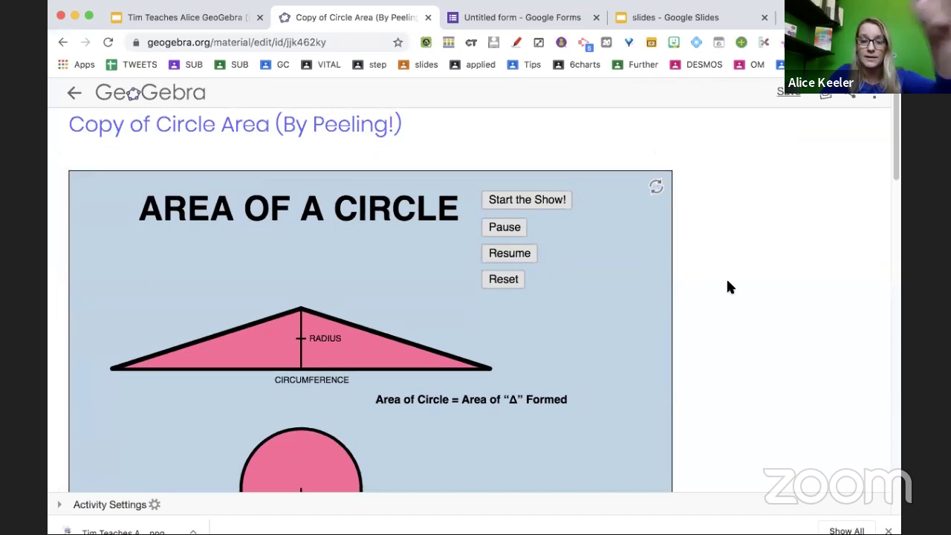
scroll(728, 287, down, 12)
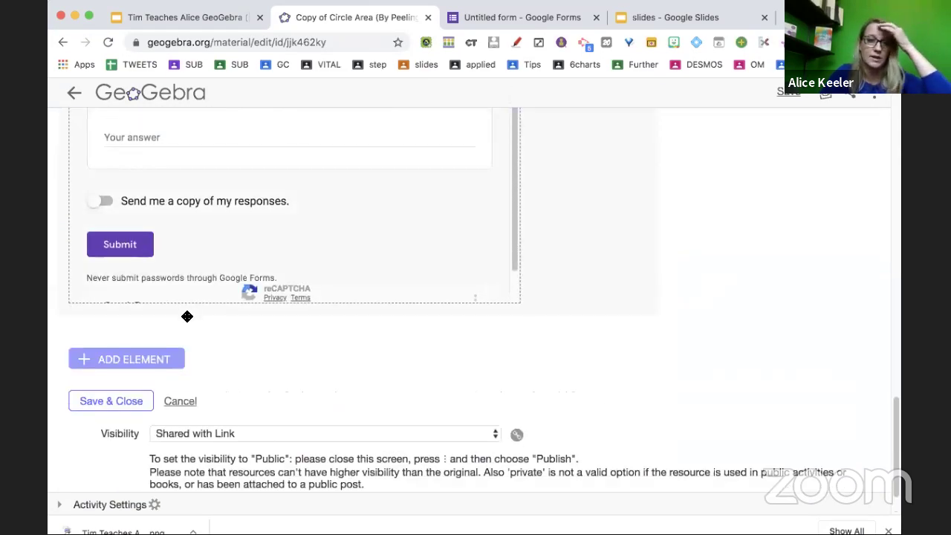
click(153, 360)
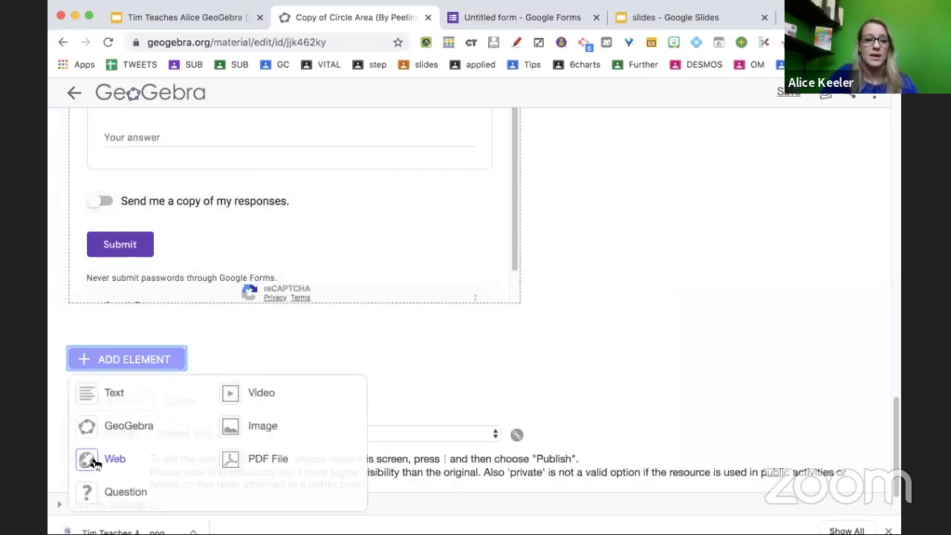
click(95, 461)
click(199, 392)
key(cmd+v)
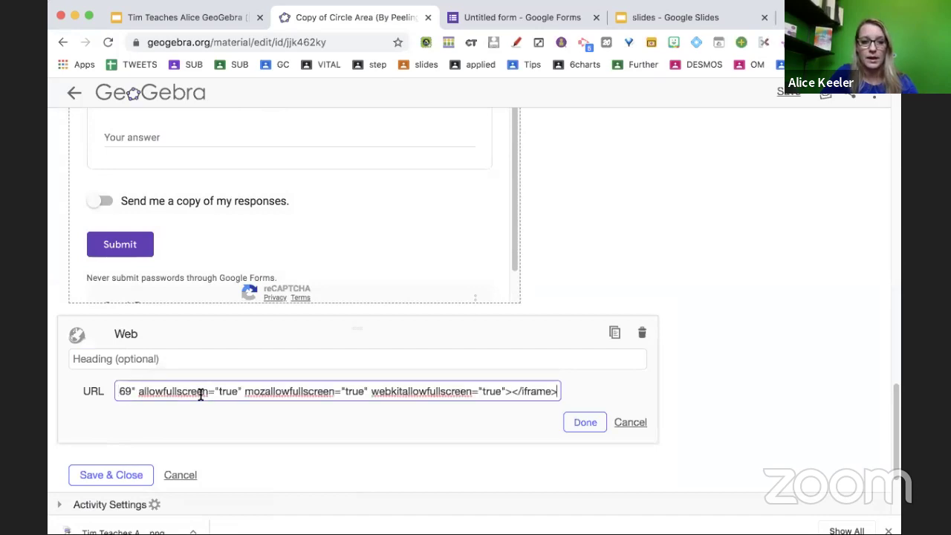
click(586, 417)
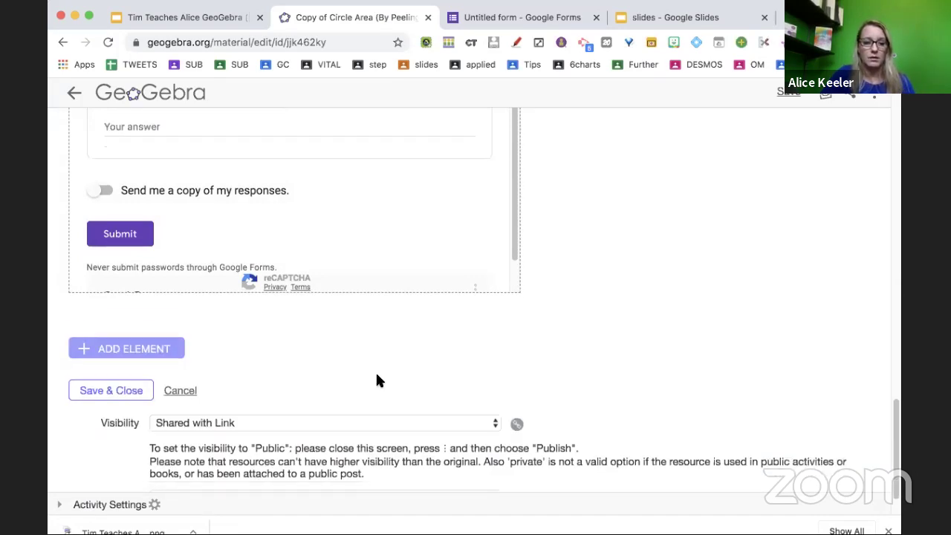
scroll(377, 381, down, 2)
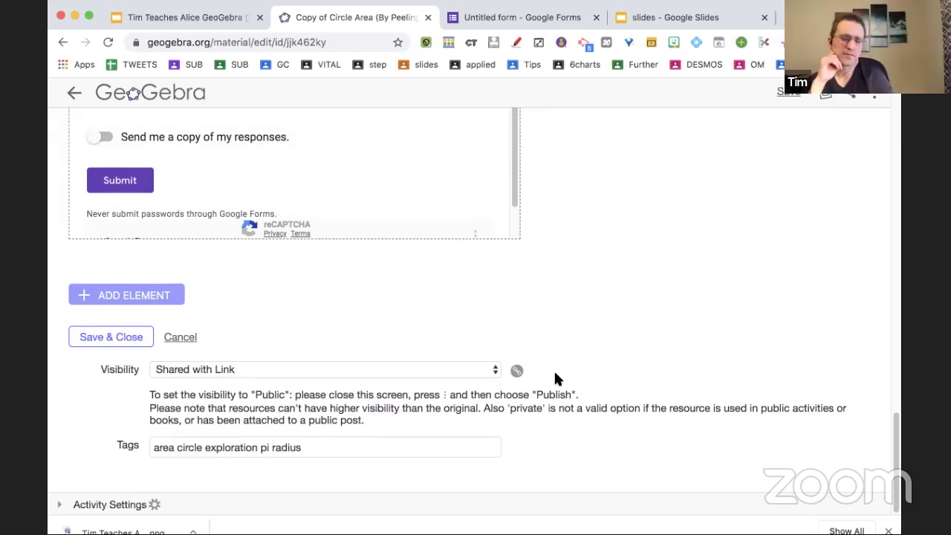
Add a second Web element with the Slides embed code, again showing nothing new.
scroll(528, 376, up, 2)
click(134, 367)
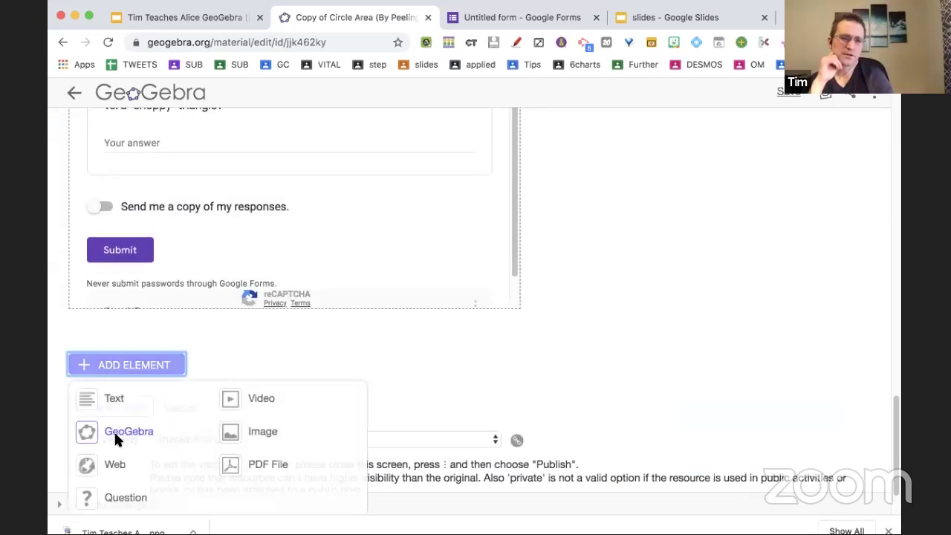
click(113, 464)
click(251, 401)
key(ctrl+v)
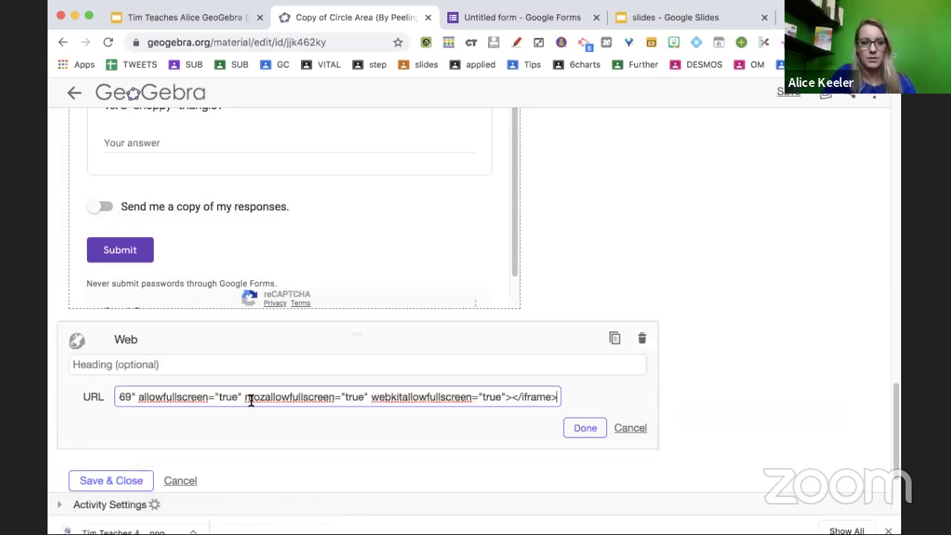
click(585, 428)
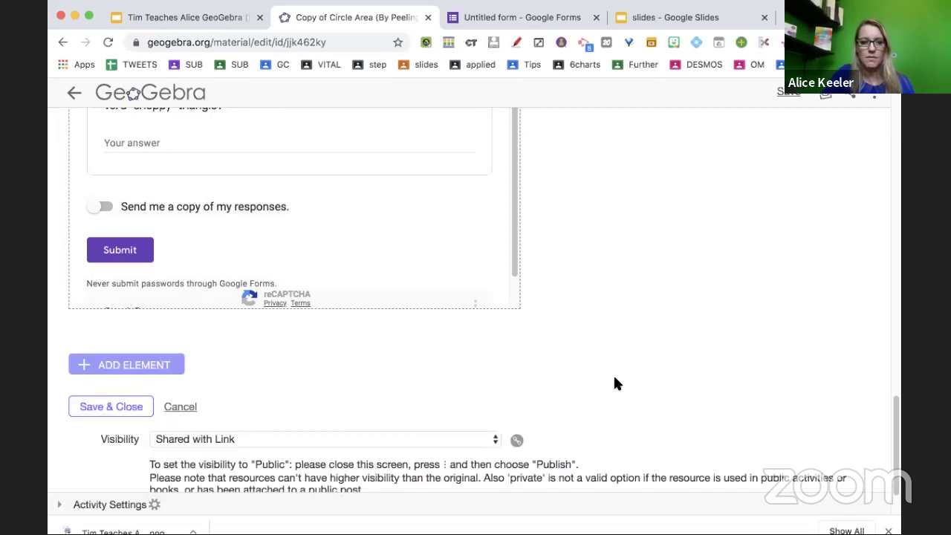
scroll(613, 374, down, 1)
scroll(613, 374, up, 15)
scroll(615, 383, down, 15)
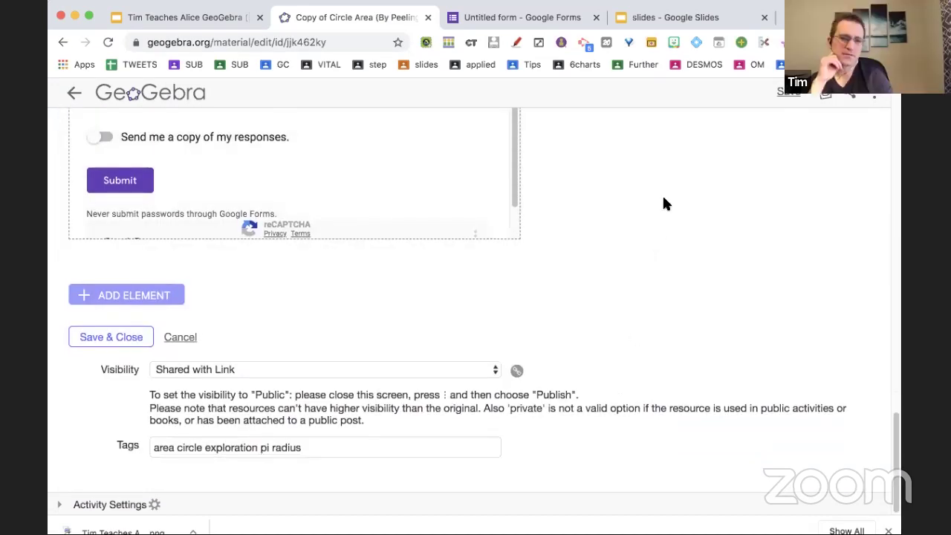
In Google Slides, move aside and close the Publish to the web dialog.
click(656, 18)
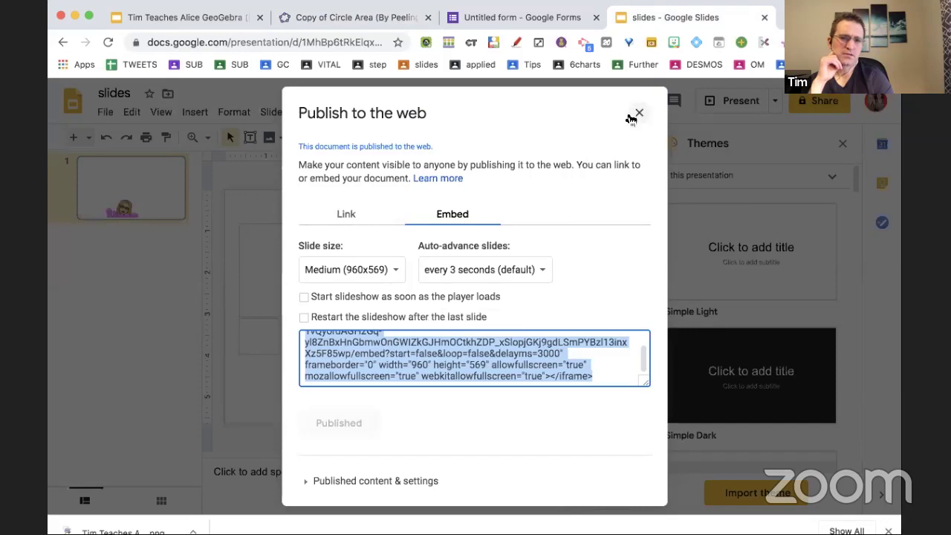
drag(628, 118, 489, 125)
click(405, 123)
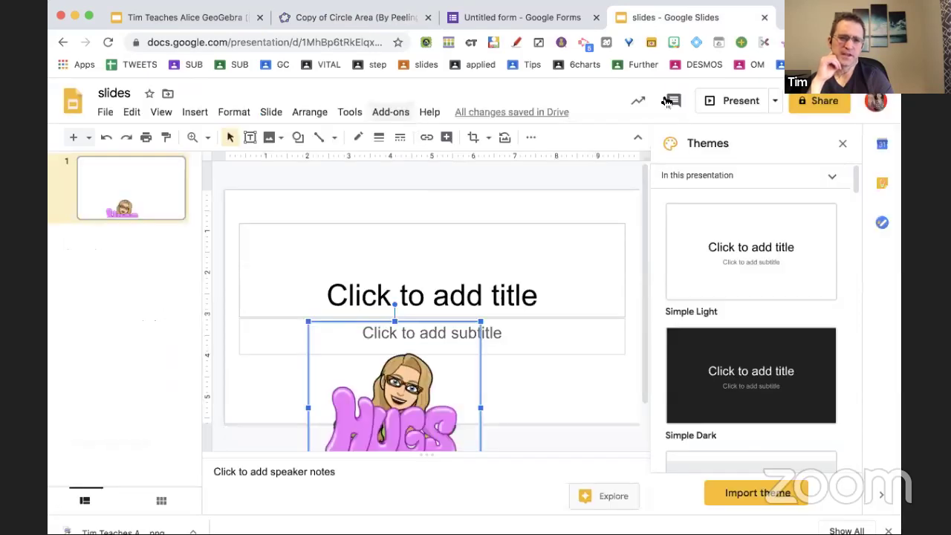
Add a Web element to the activity using the copied Slides presentation address.
click(319, 41)
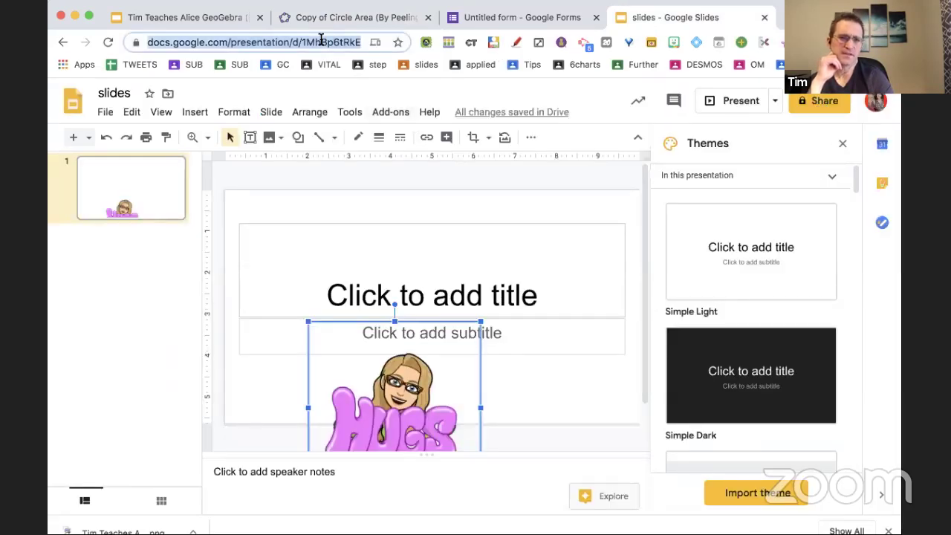
click(367, 19)
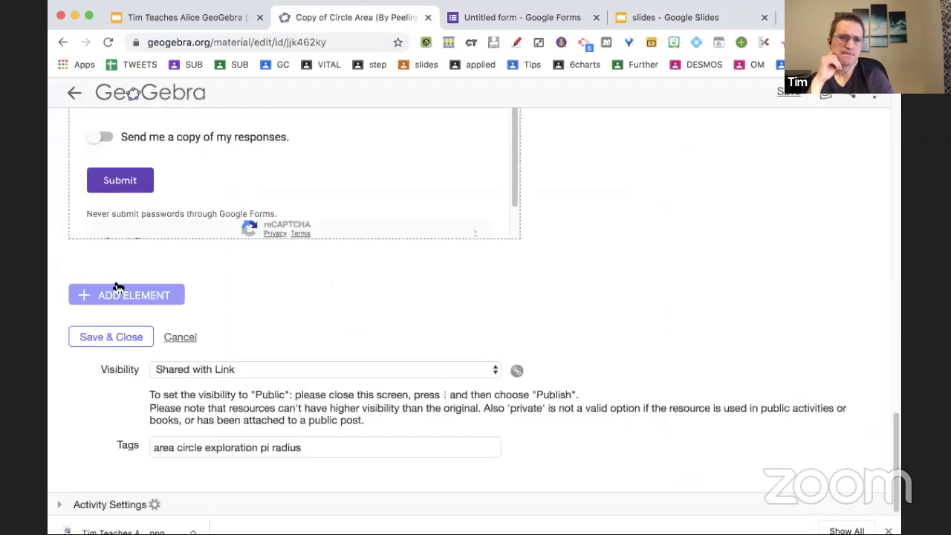
click(108, 298)
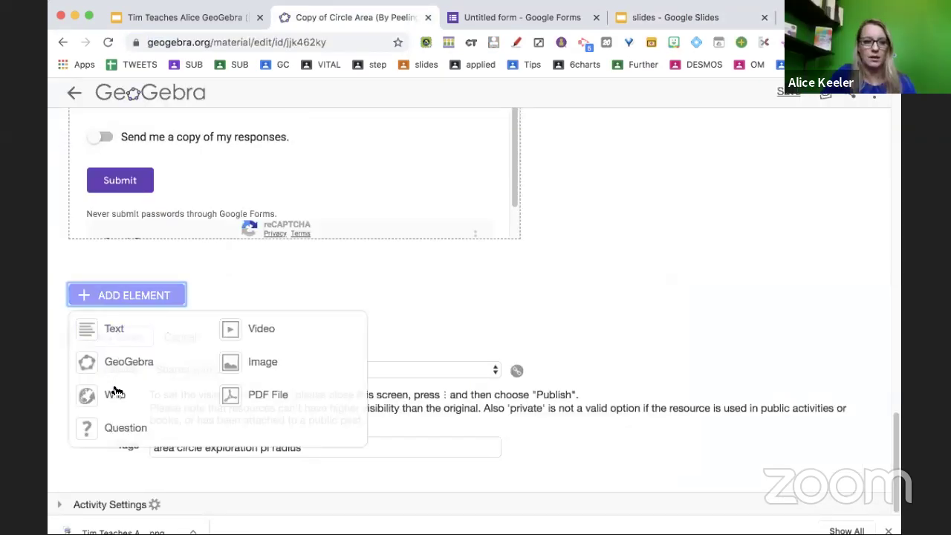
click(112, 394)
click(297, 324)
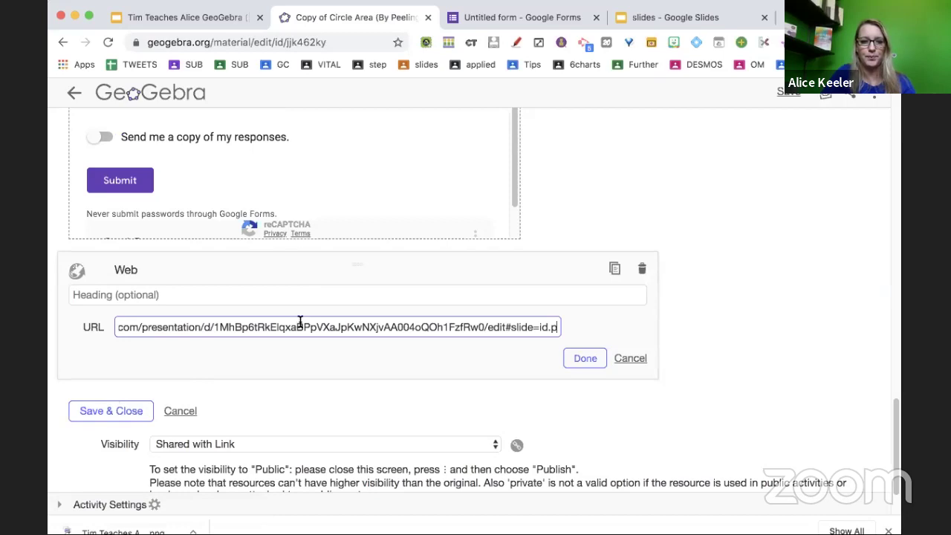
click(569, 356)
Save and close the activity.
scroll(477, 399, down, 1)
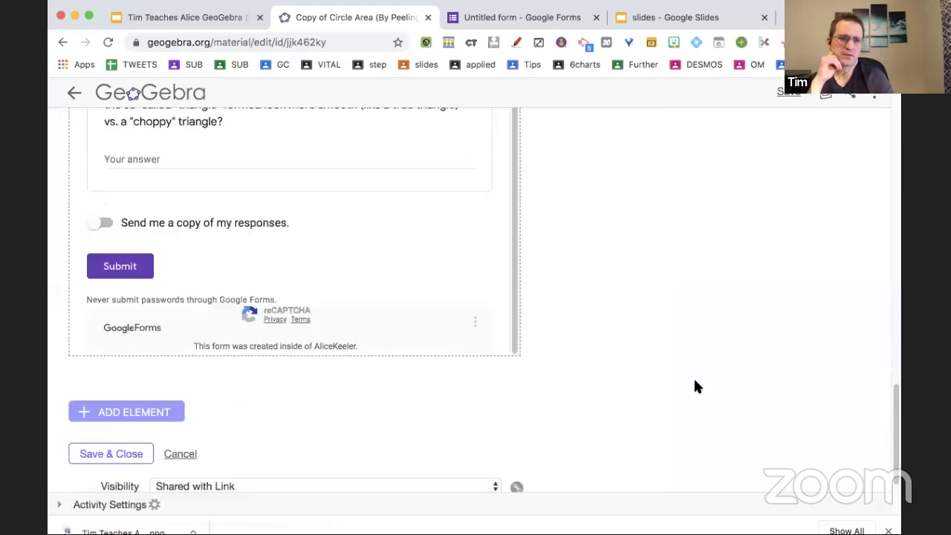
scroll(693, 377, down, 5)
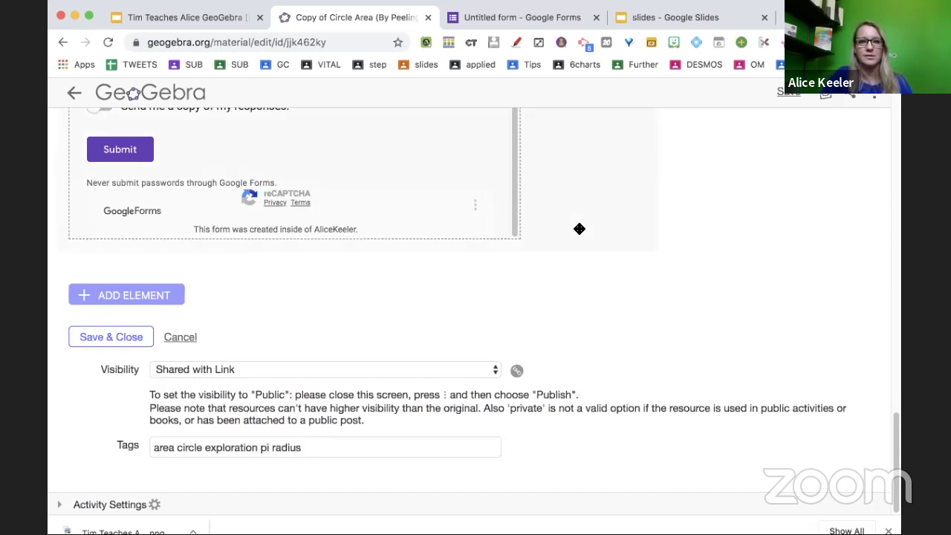
scroll(578, 228, up, 1)
click(106, 350)
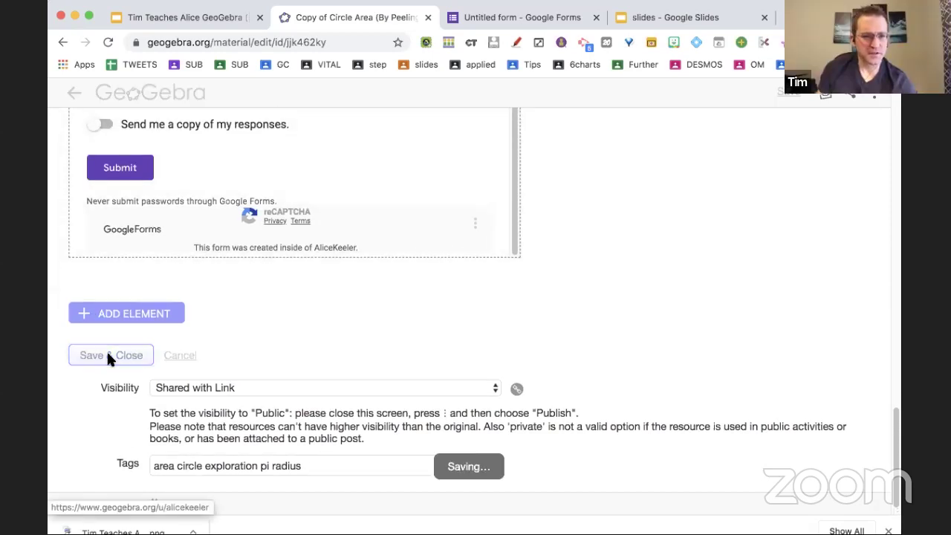
Reopen the copied Circle Area activity for editing.
scroll(406, 389, down, 3)
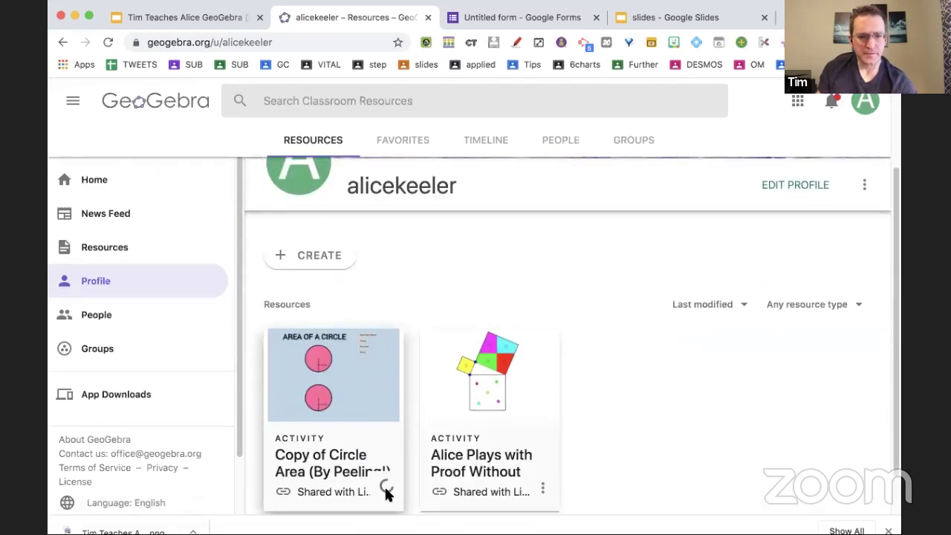
click(386, 489)
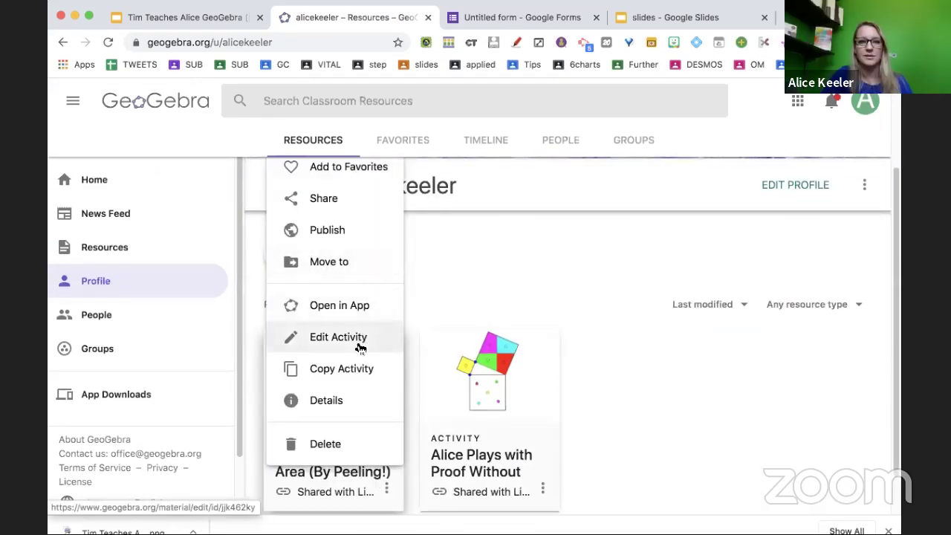
click(362, 343)
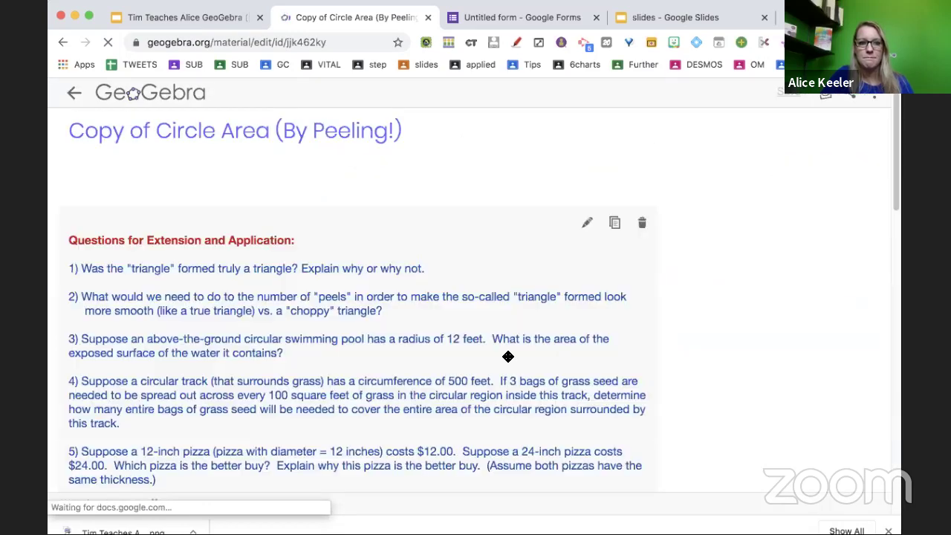
Add an empty Web element, then open the Slides presentation's sharing settings.
scroll(508, 357, down, 15)
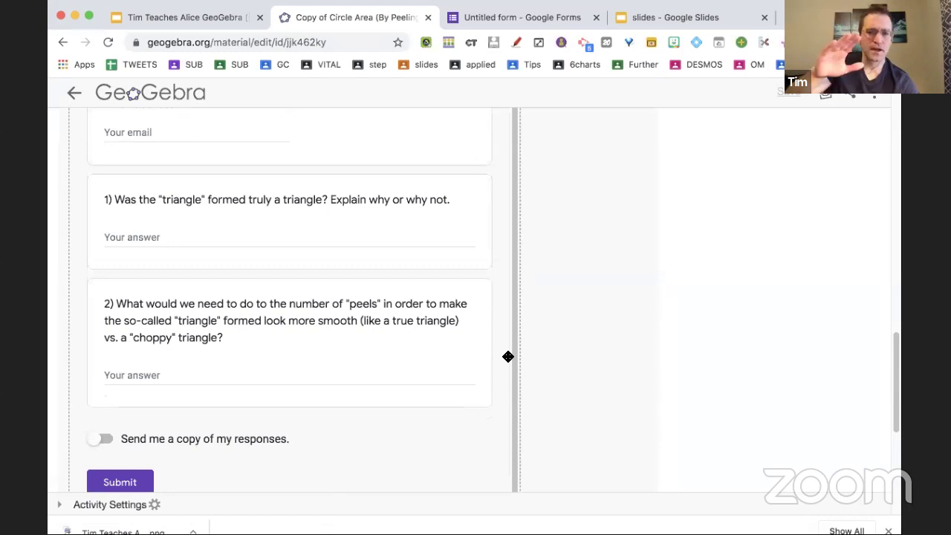
scroll(684, 407, down, 10)
scroll(686, 410, up, 2)
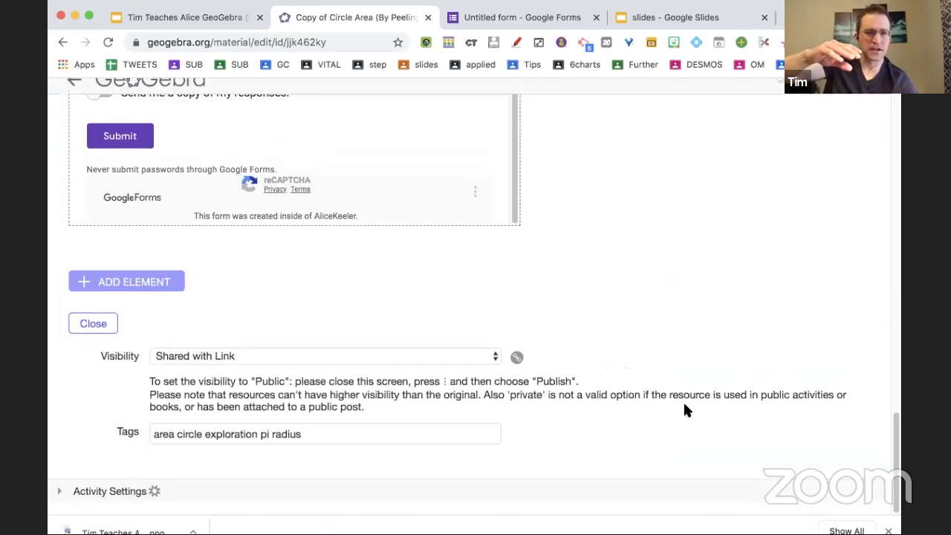
click(149, 302)
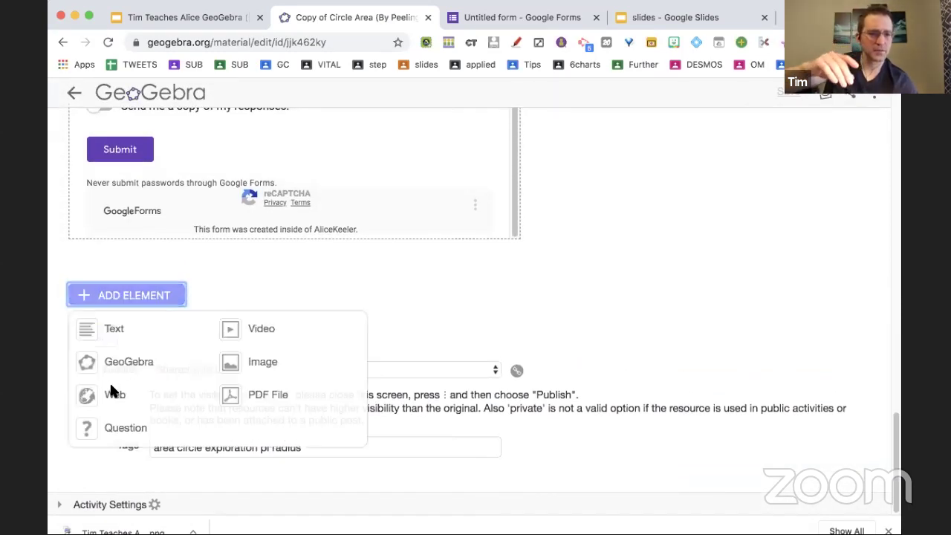
click(112, 394)
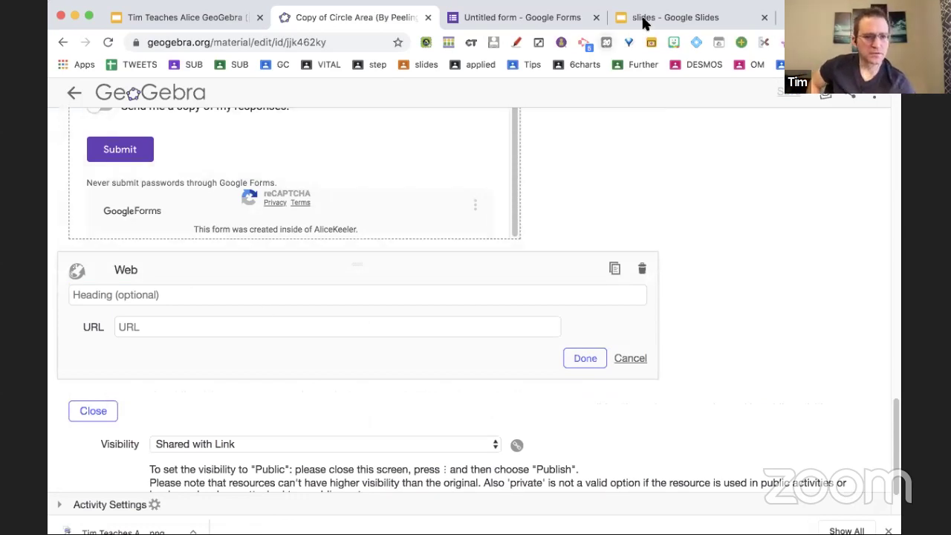
click(644, 18)
click(819, 102)
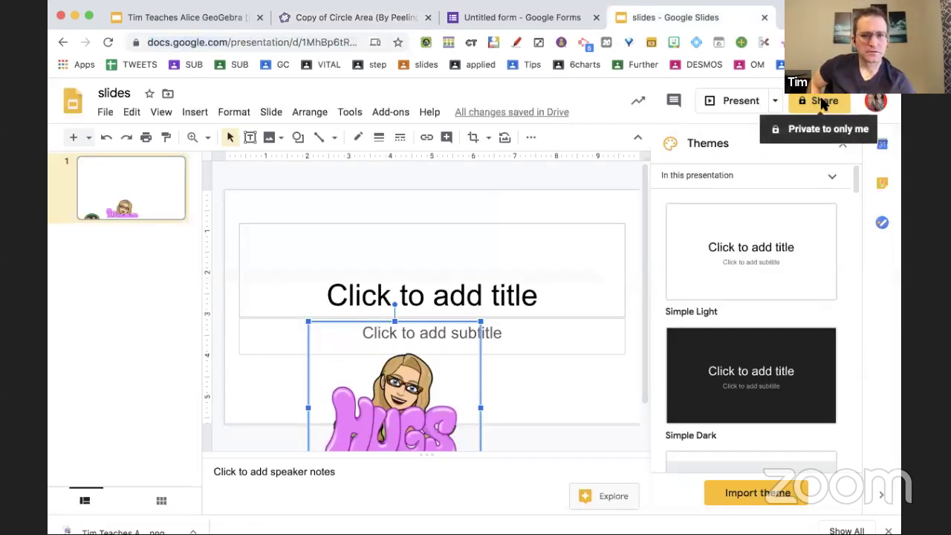
Share the slides deck with anyone who has the link as viewer, and copy the link.
click(590, 238)
click(494, 294)
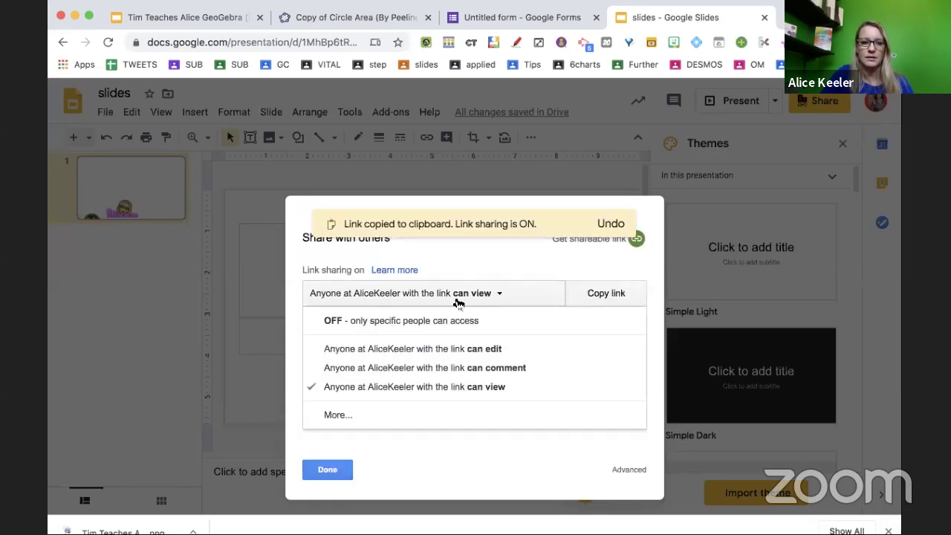
click(386, 416)
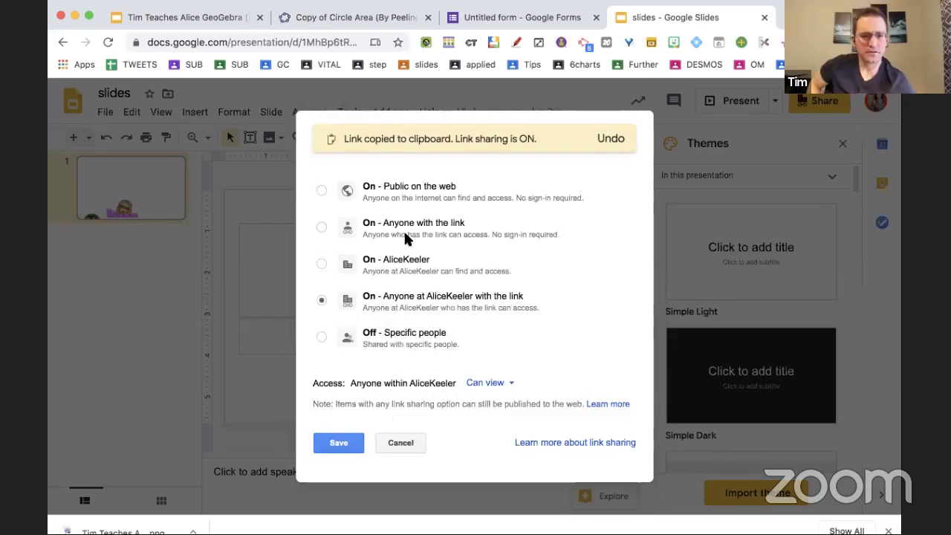
click(404, 230)
click(338, 443)
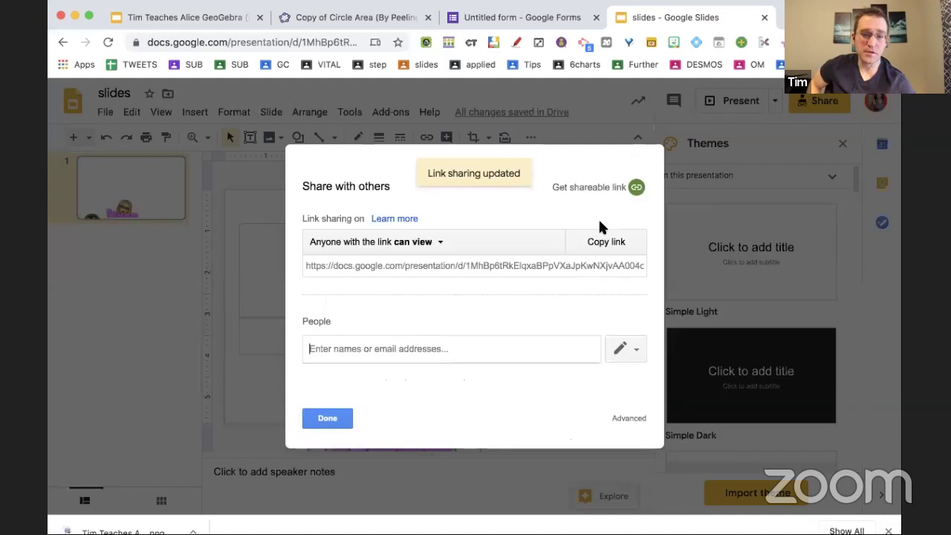
click(611, 240)
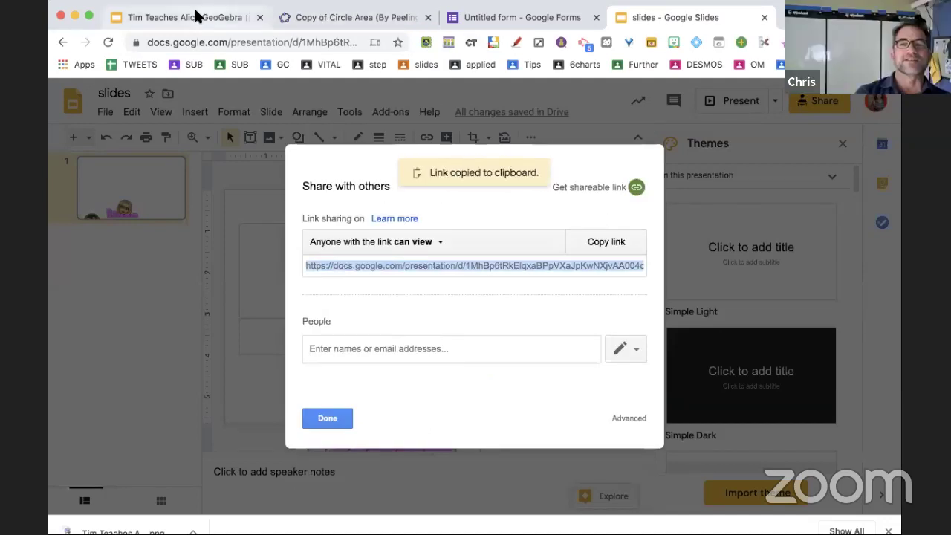
click(368, 21)
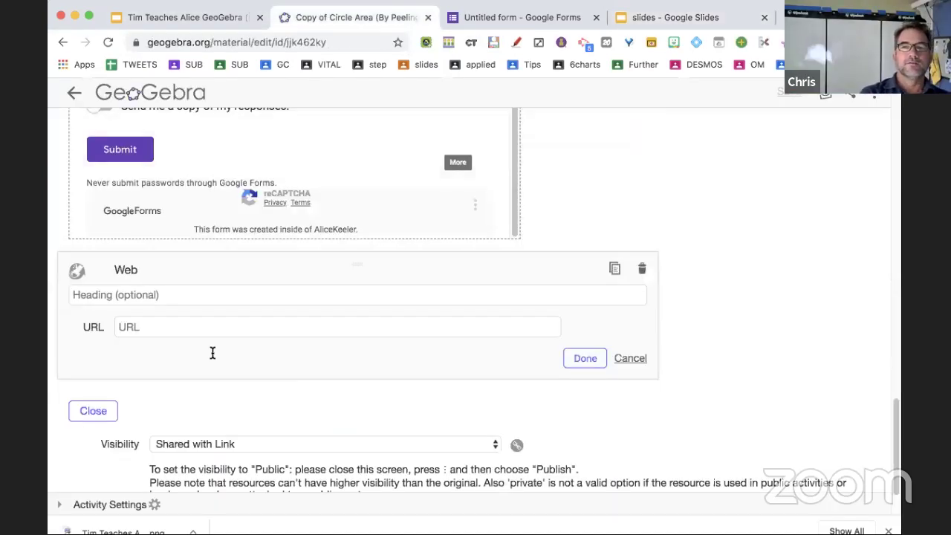
Paste the slides share link into the Web element's URL and confirm it.
click(185, 327)
key(ctrl+v)
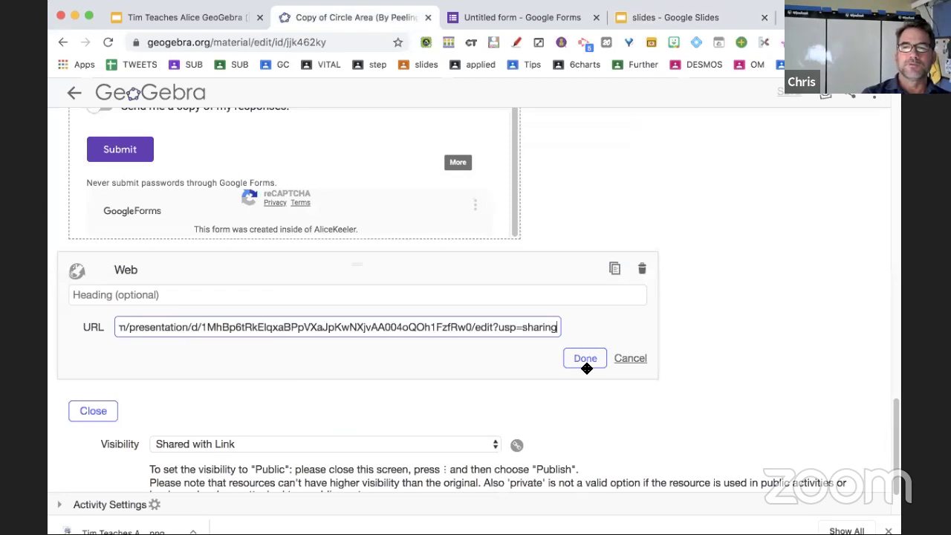
click(584, 361)
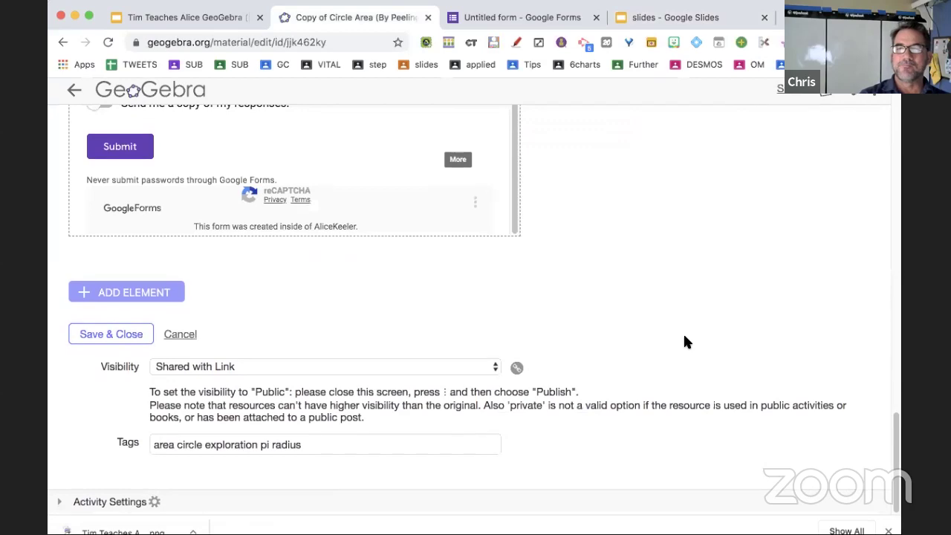
Save and close the activity, then open the Circle Area activity's options.
scroll(686, 341, up, 15)
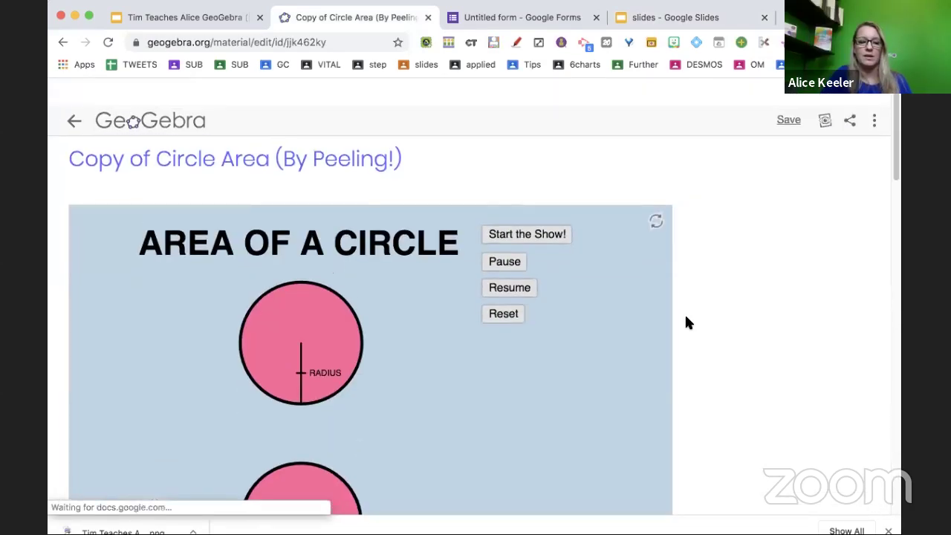
scroll(686, 323, down, 15)
scroll(217, 274, down, 2)
click(119, 338)
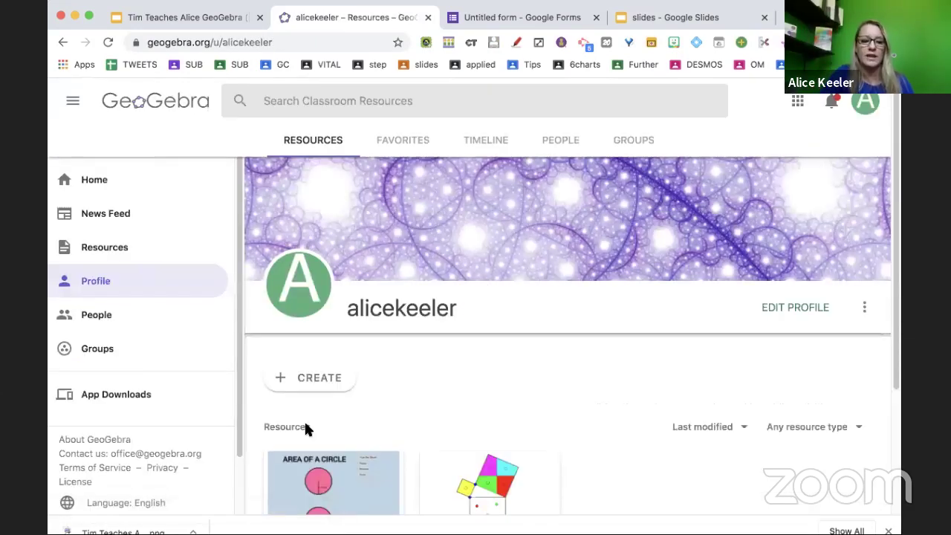
scroll(305, 427, down, 5)
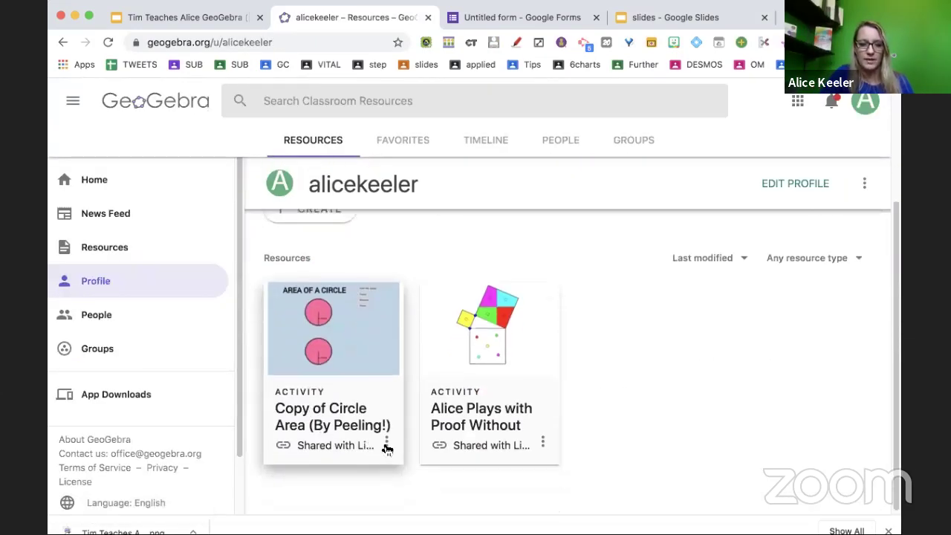
click(387, 446)
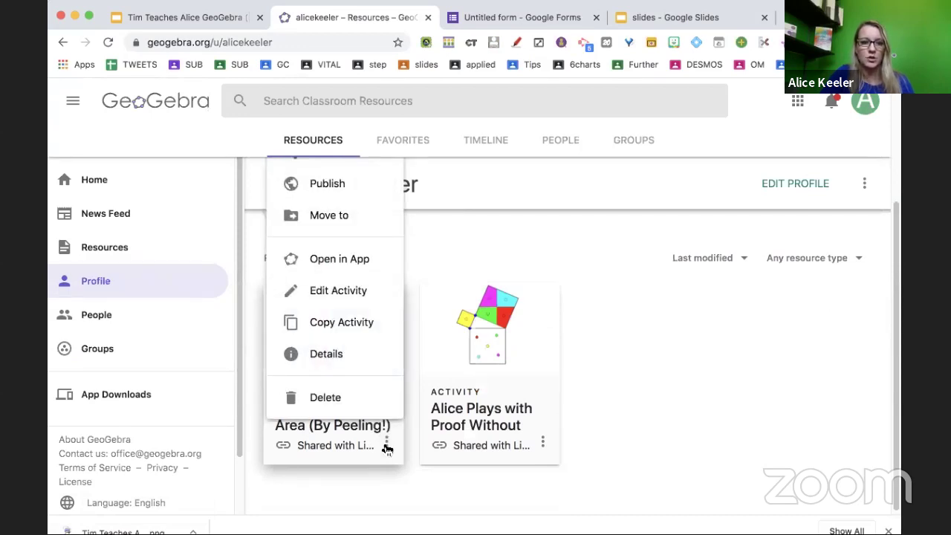
scroll(378, 393, up, 3)
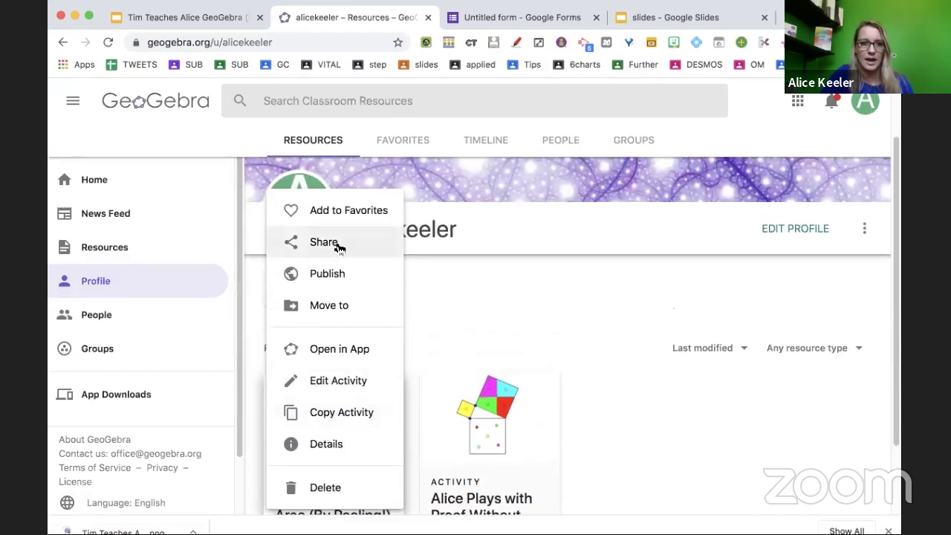
click(338, 245)
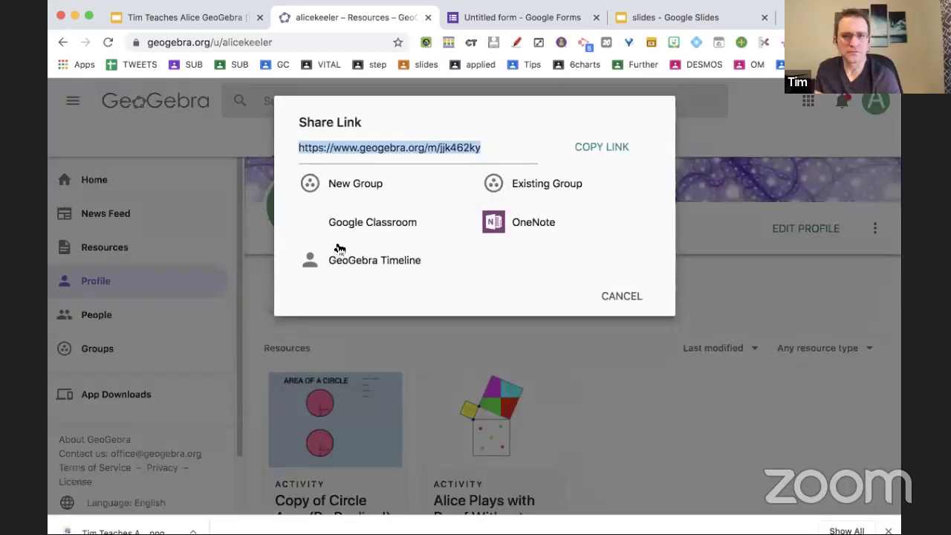
key(super+Tab)
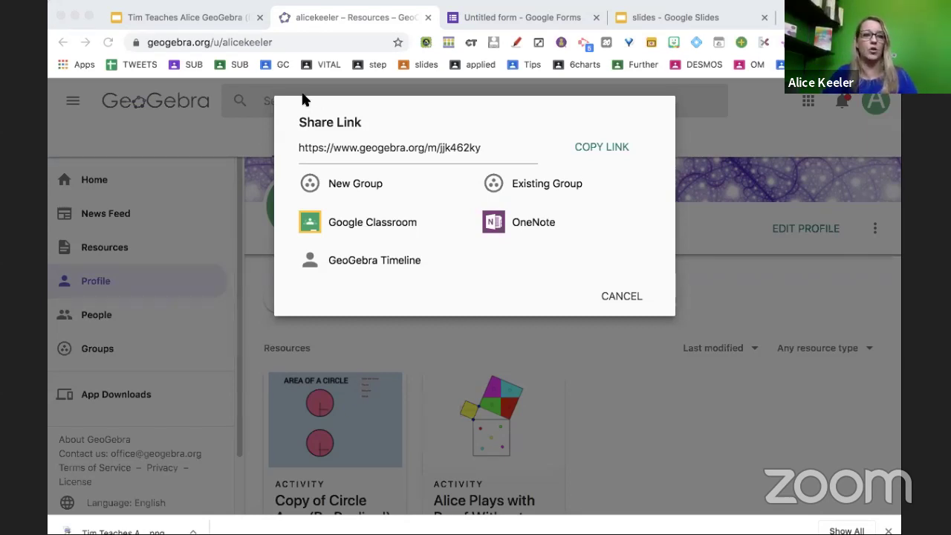
click(619, 298)
scroll(621, 361, down, 3)
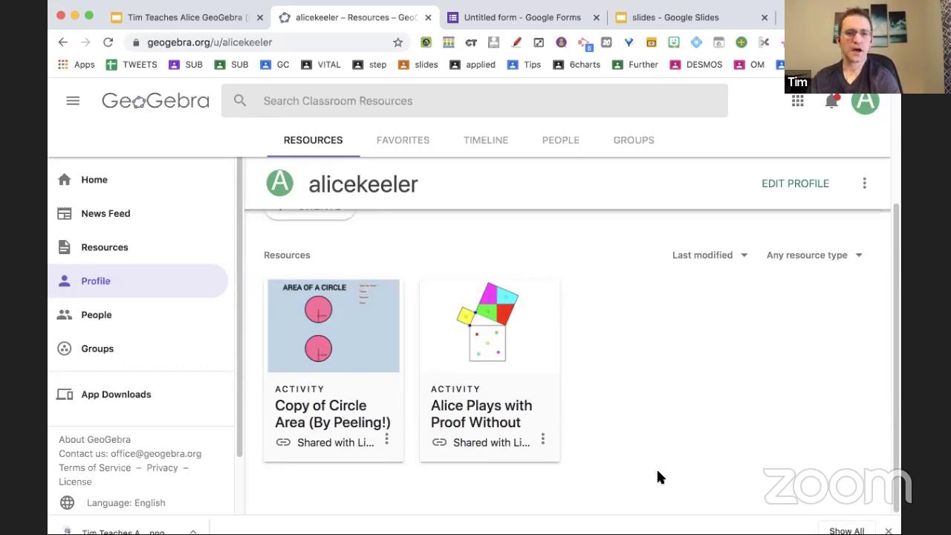
Scroll through the profile page and click into the Search Classroom Resources box.
scroll(657, 476, up, 3)
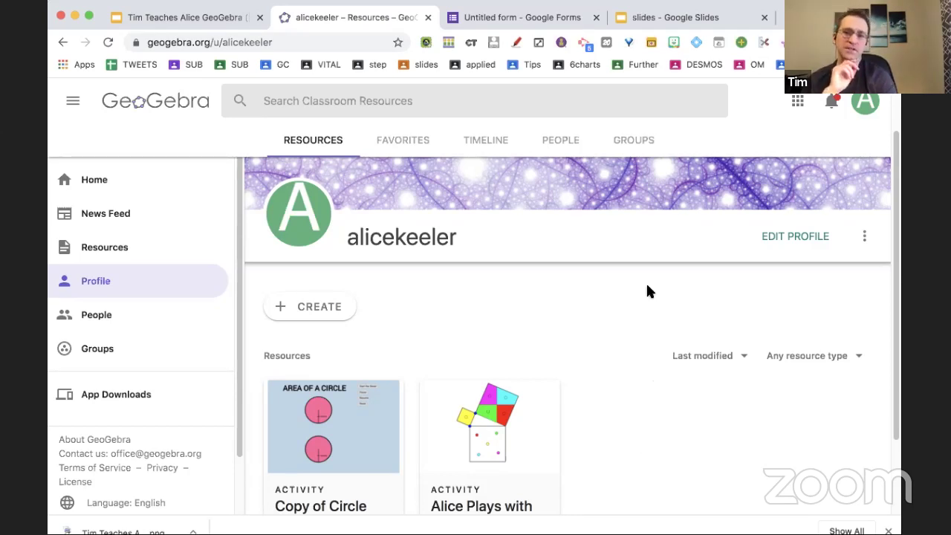
scroll(648, 291, down, 3)
scroll(479, 250, up, 3)
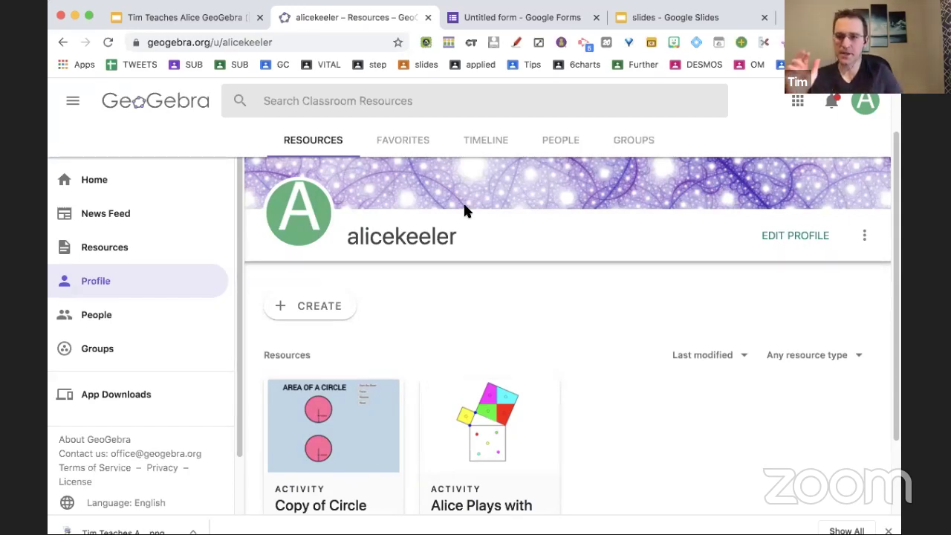
click(388, 107)
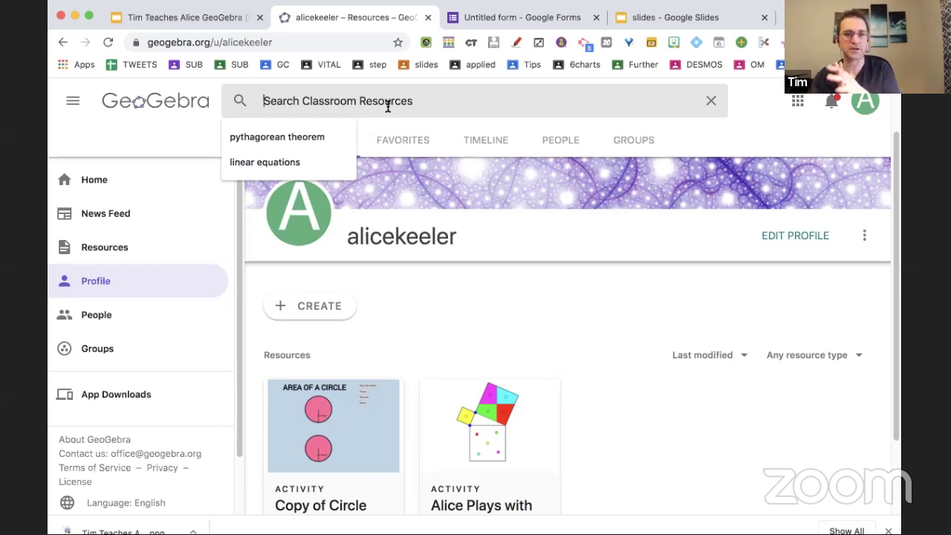
Search resources for 'google classroom', then 'google classroom 10', then 'google classroom template'.
text(google classroom)
key(Return)
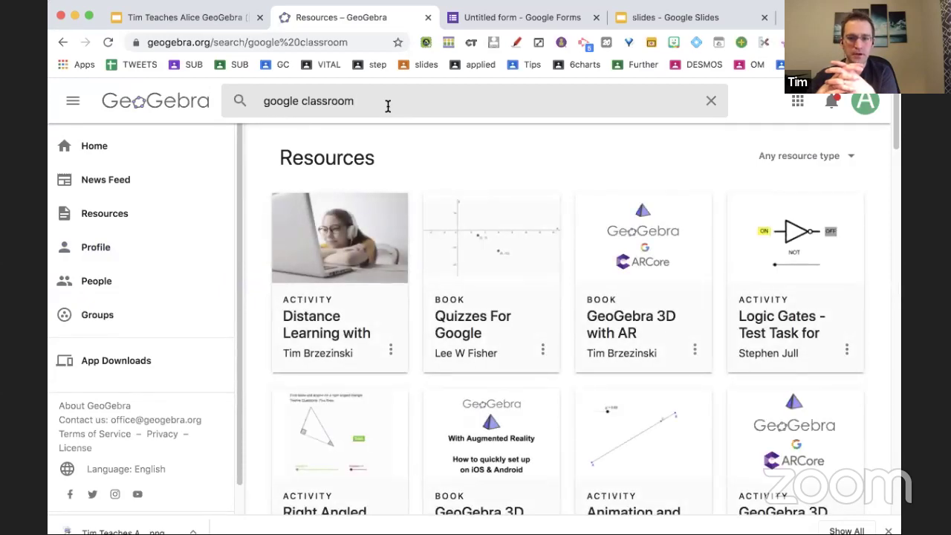
scroll(388, 106, down, 10)
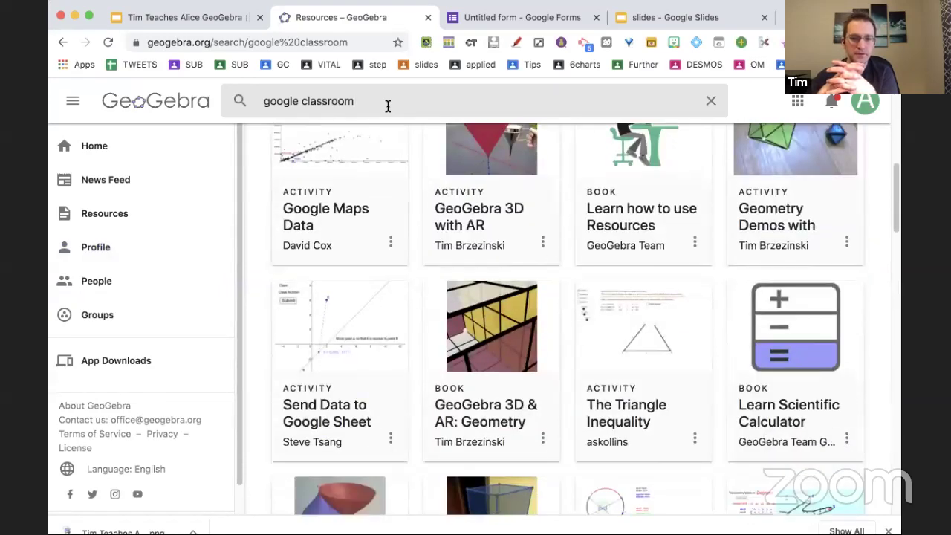
click(387, 106)
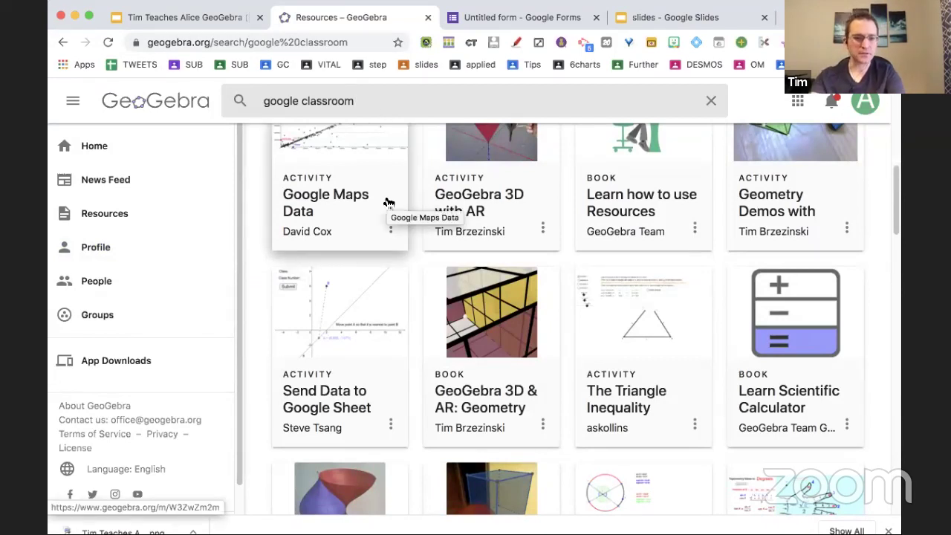
text(10)
key(Return)
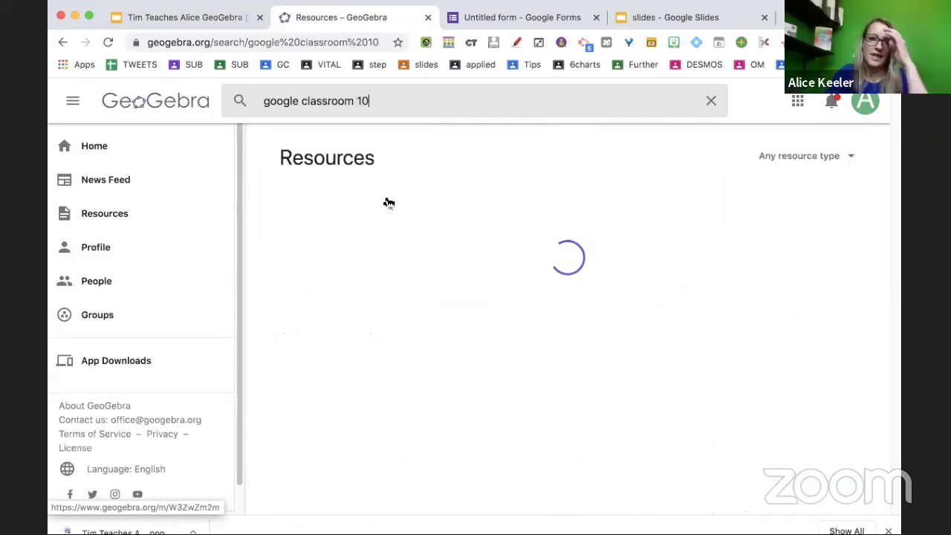
click(404, 86)
key(BackSpace)
key(BackSpace)
text(template)
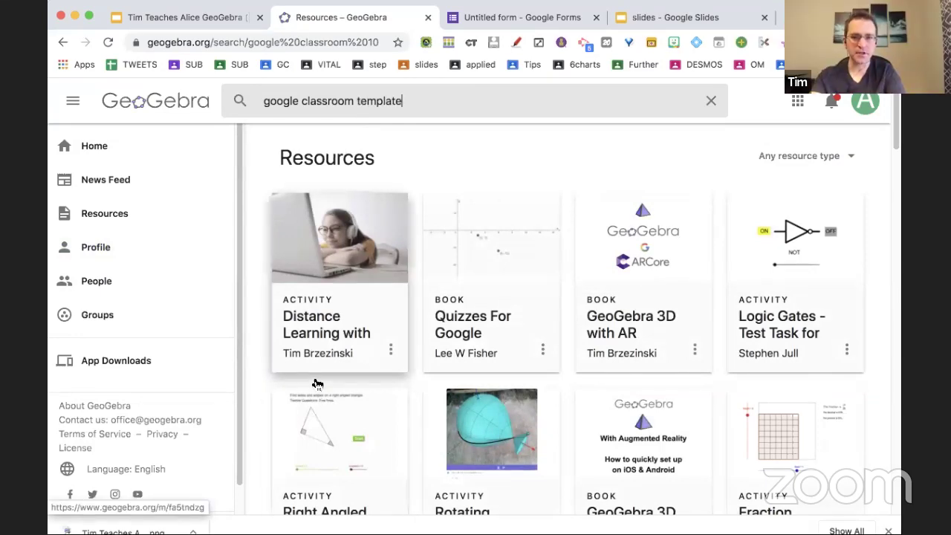
Open a result's author profile and the 'GeoGebra Apps for Google Classroom' book, then return home.
click(319, 358)
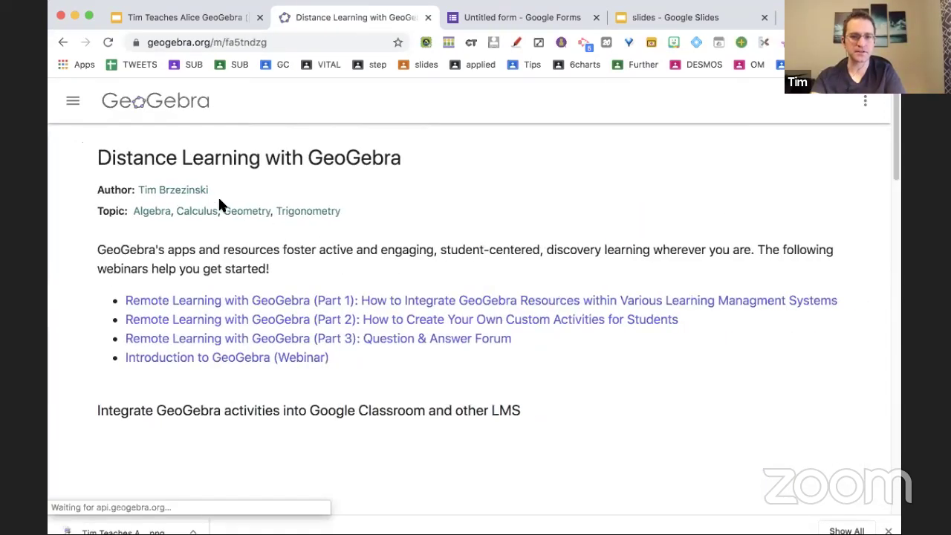
click(181, 192)
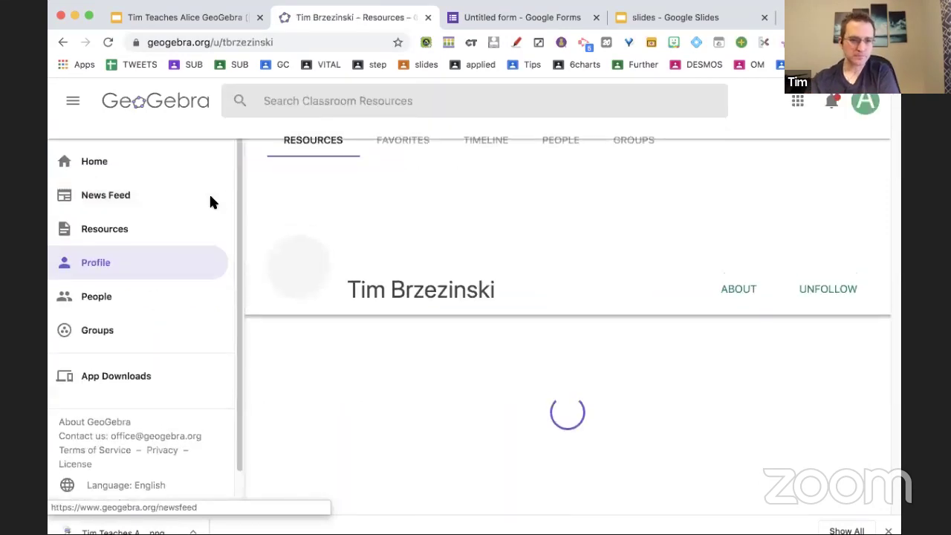
scroll(488, 315, down, 10)
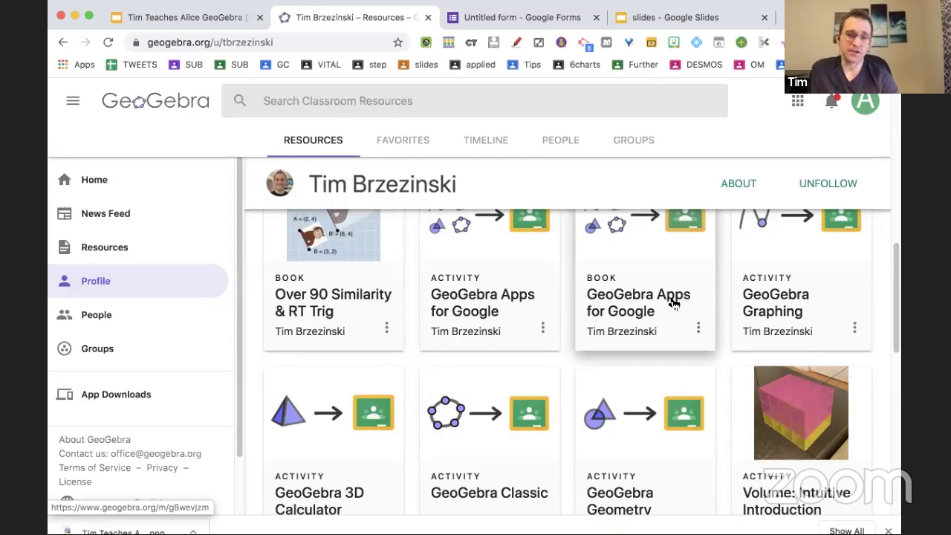
click(672, 303)
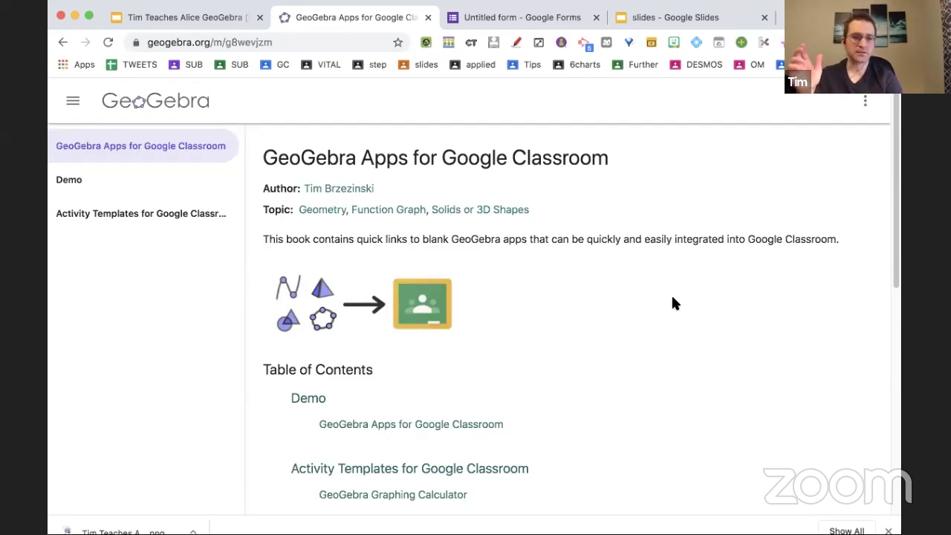
click(163, 117)
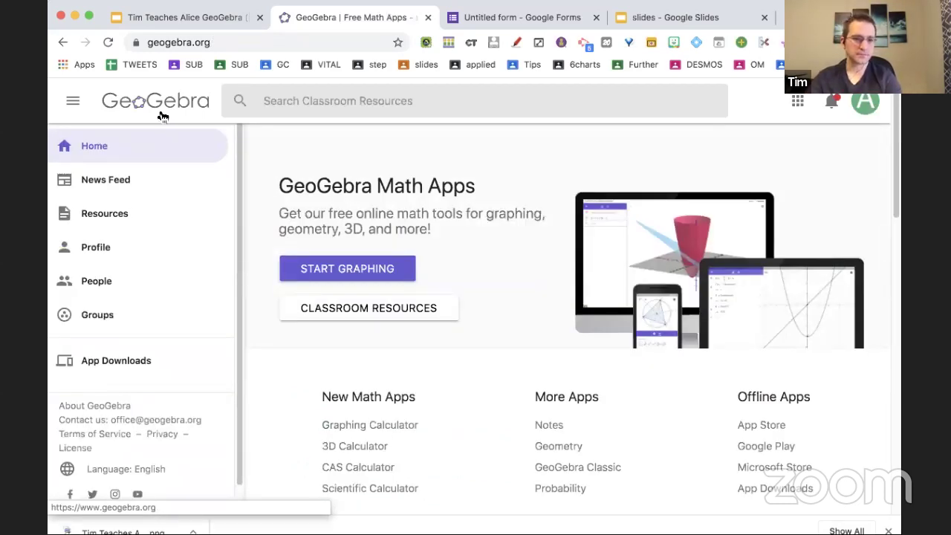
Create a new activity from the profile and type the title 'Correlation Coefficient'.
click(83, 247)
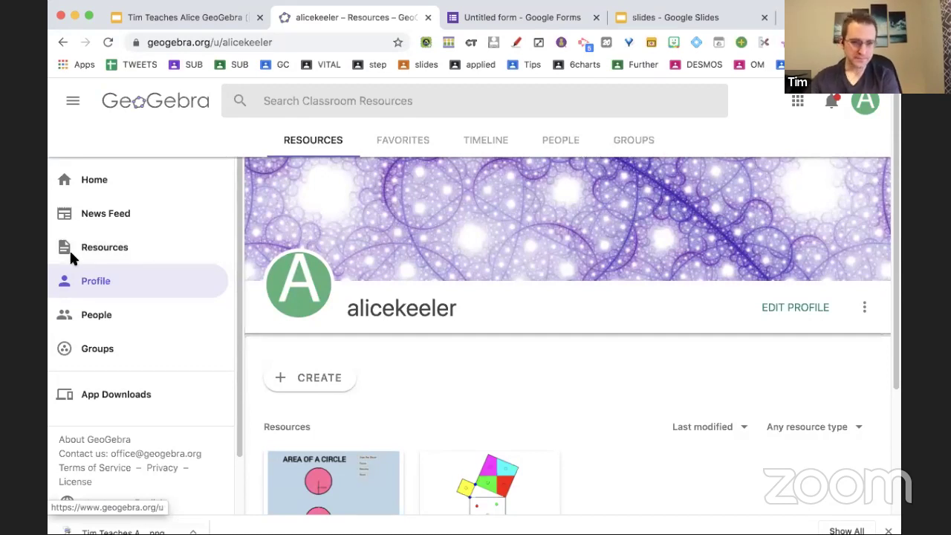
click(304, 387)
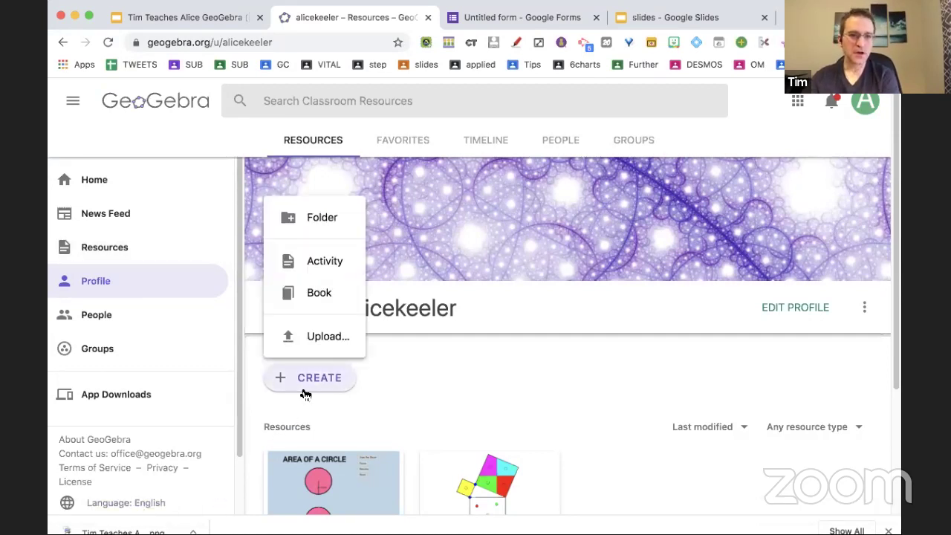
click(321, 259)
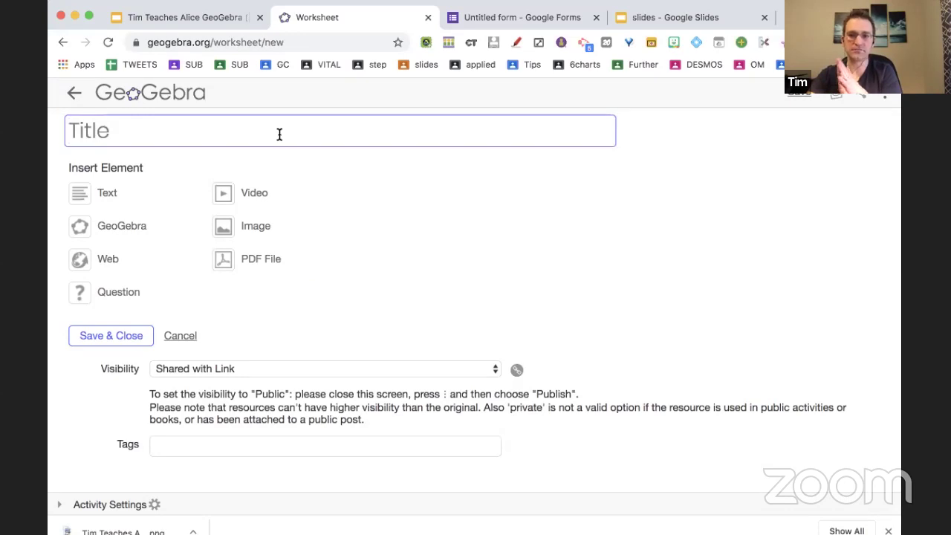
text(Correlation)
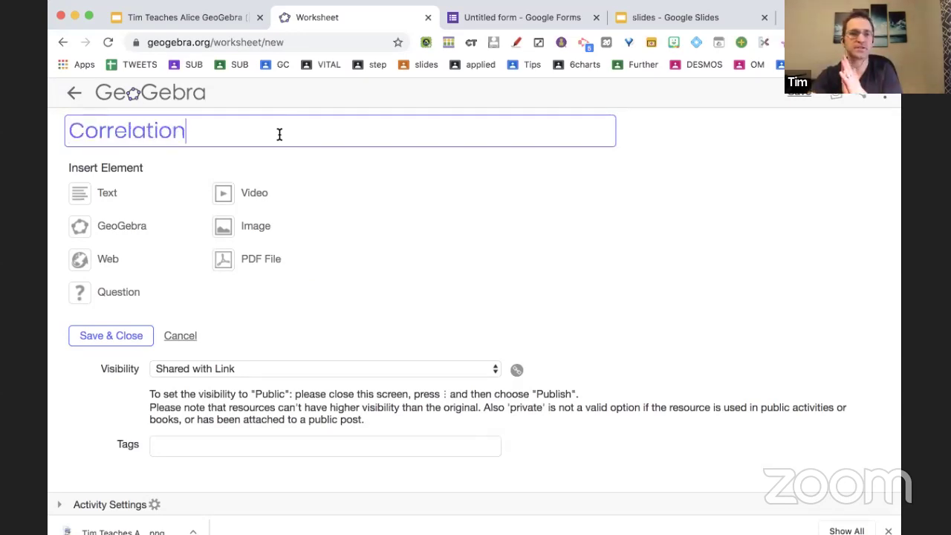
text( Coefficient)
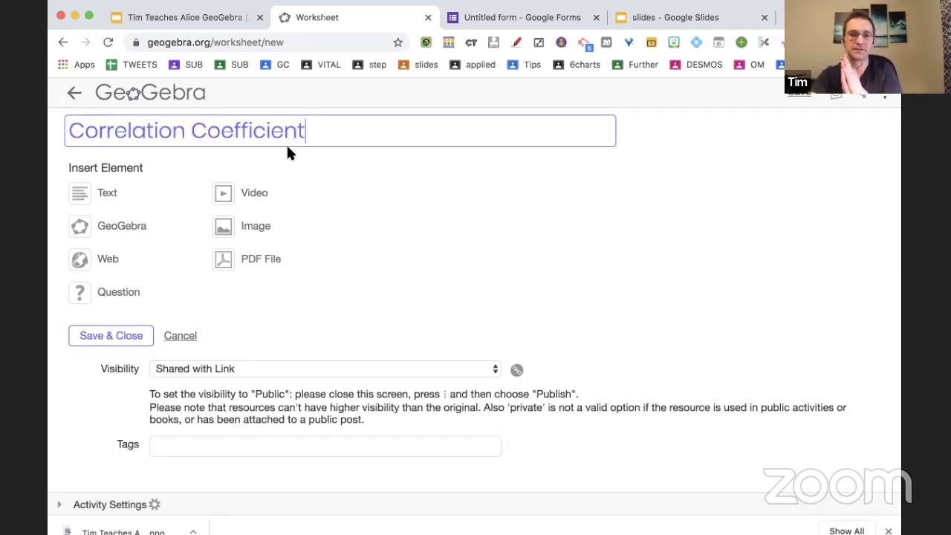
Add an intro text element reading 'Discover Correlation Coefficients... concepts!'.
click(418, 241)
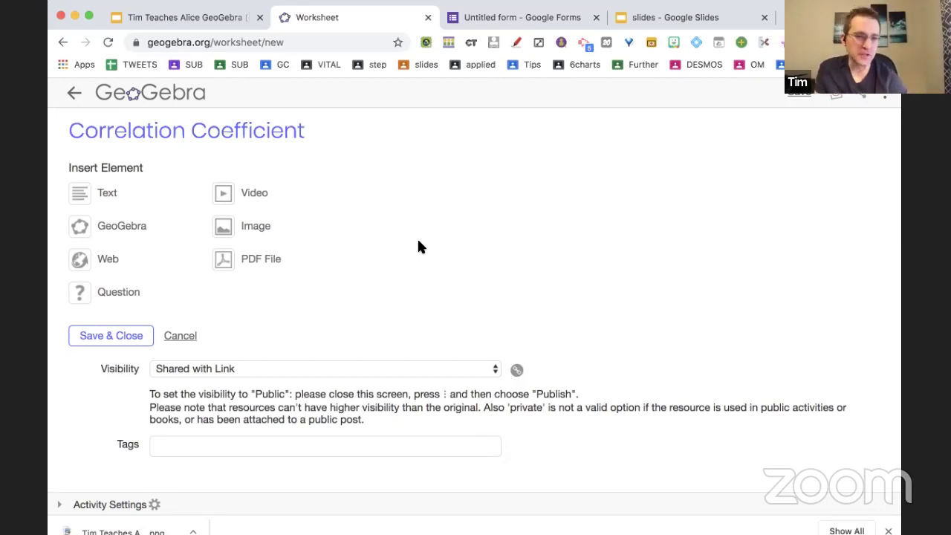
click(83, 198)
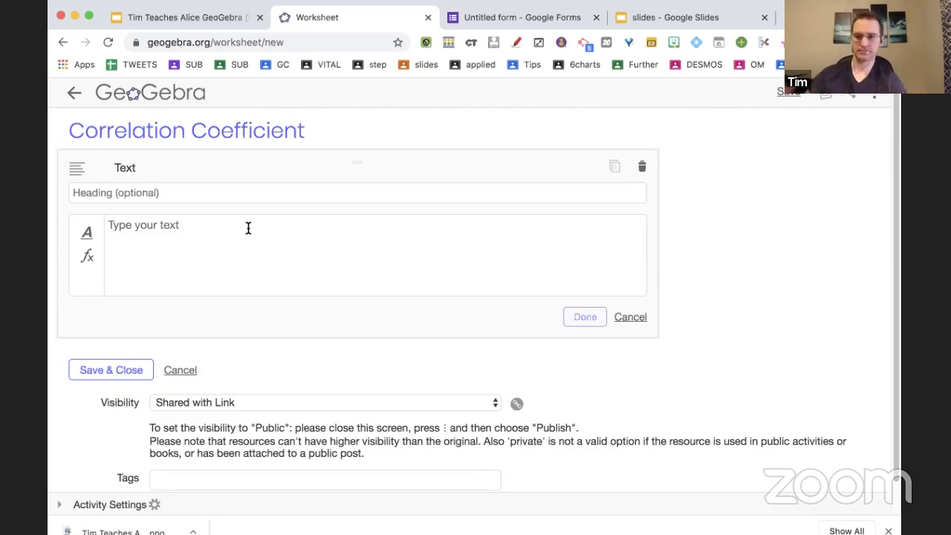
text(Discover Correlation Coefficients)
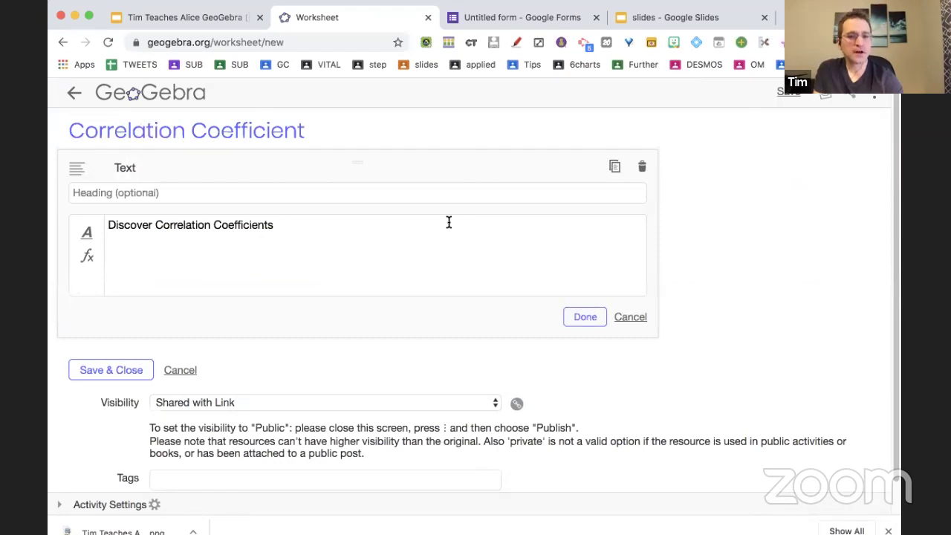
text(... concepts!)
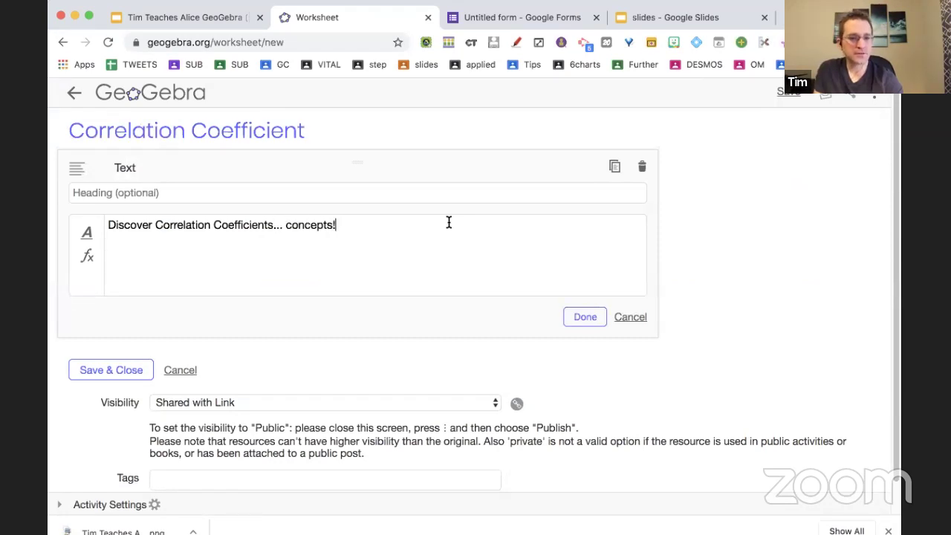
click(586, 317)
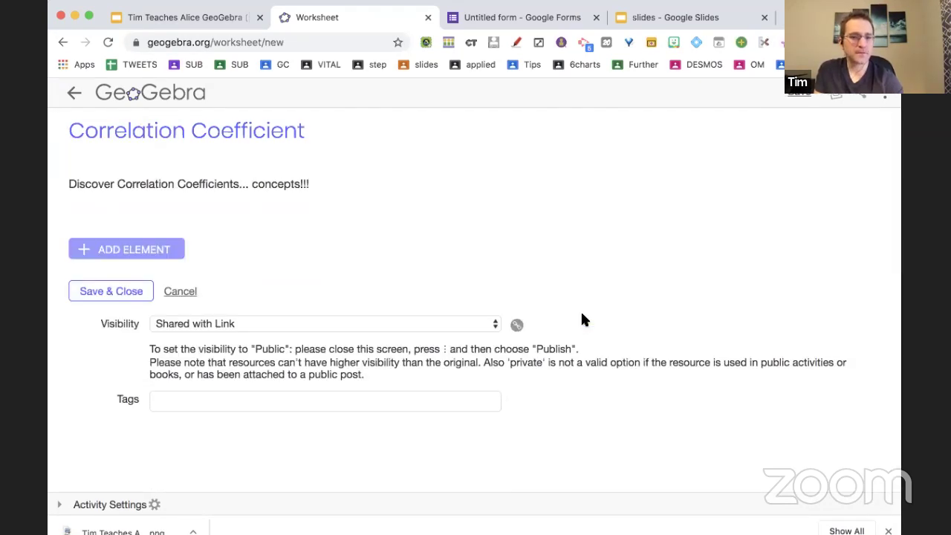
click(148, 256)
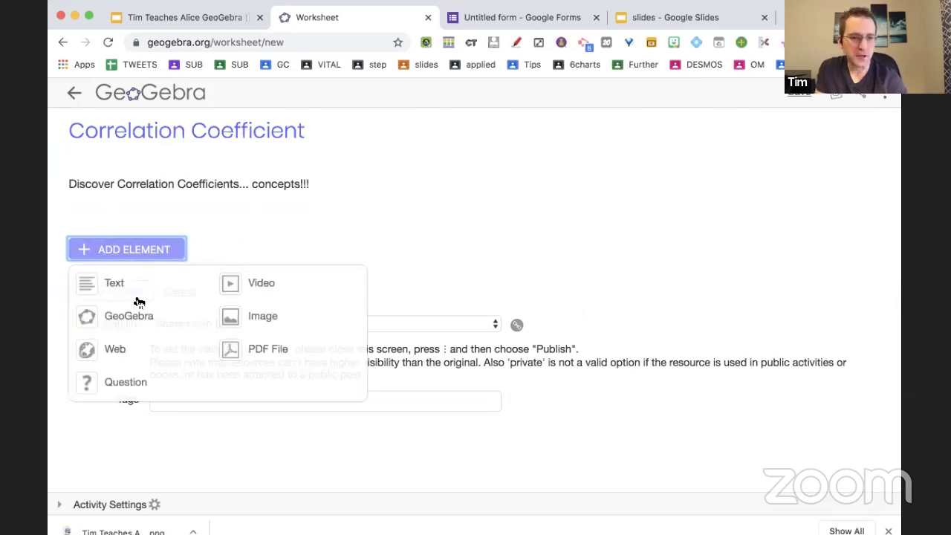
Start inserting a GeoGebra applet and browse the suggested applets.
click(92, 313)
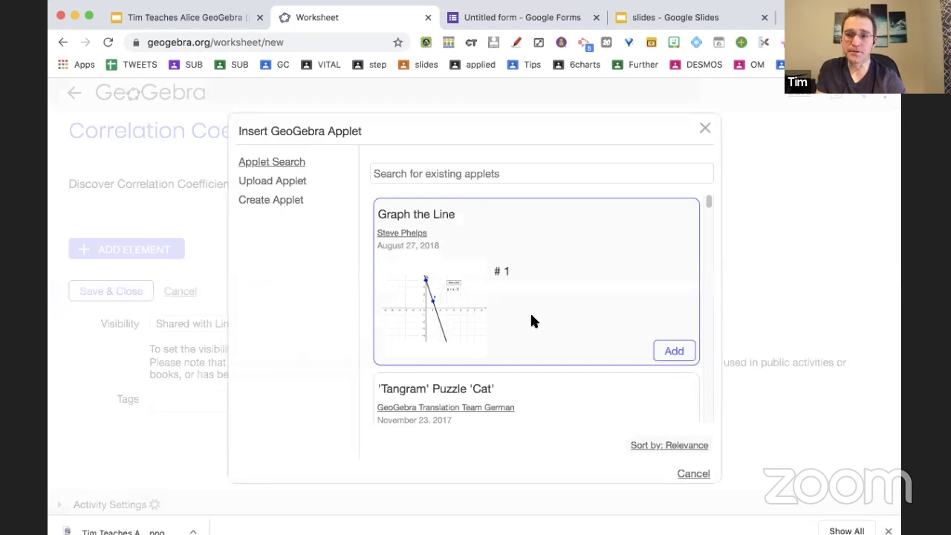
scroll(545, 285, down, 1)
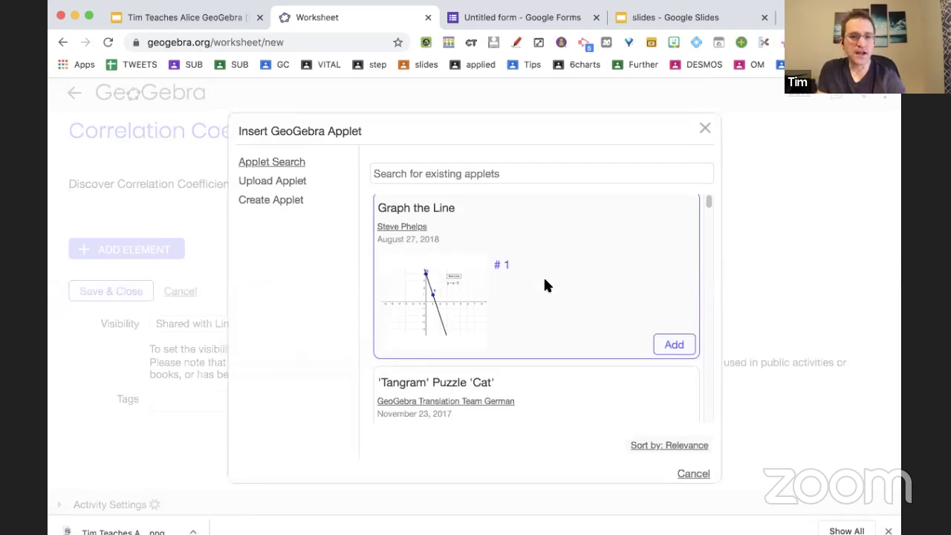
scroll(545, 285, down, 5)
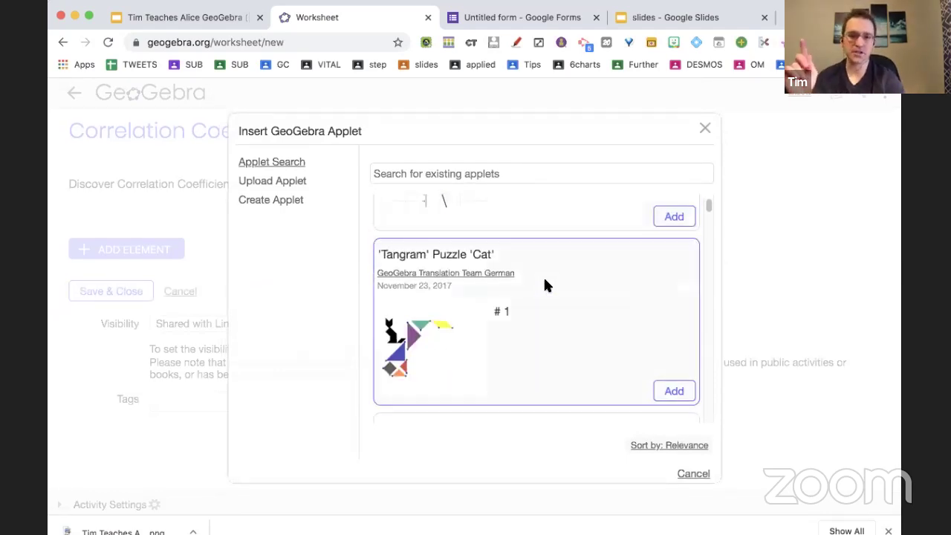
scroll(544, 285, down, 15)
scroll(545, 286, down, 10)
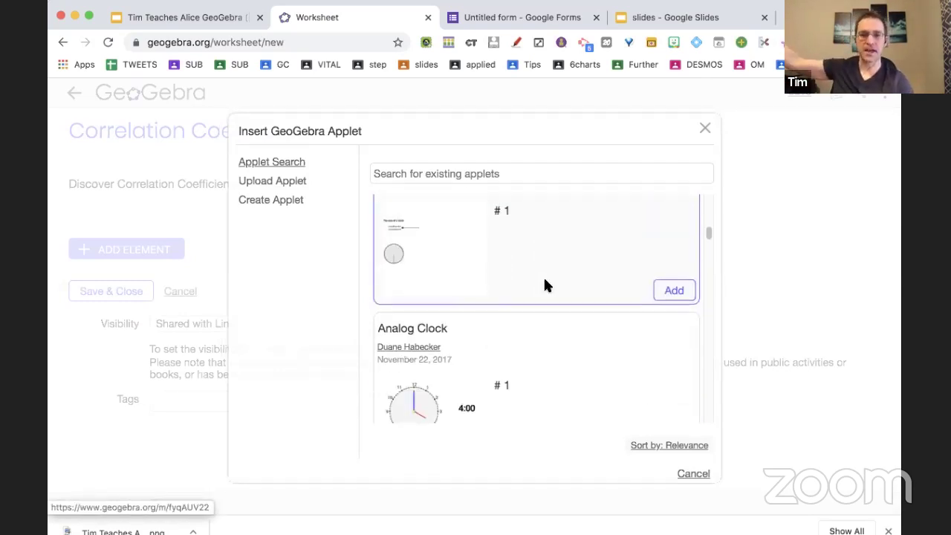
scroll(544, 285, down, 3)
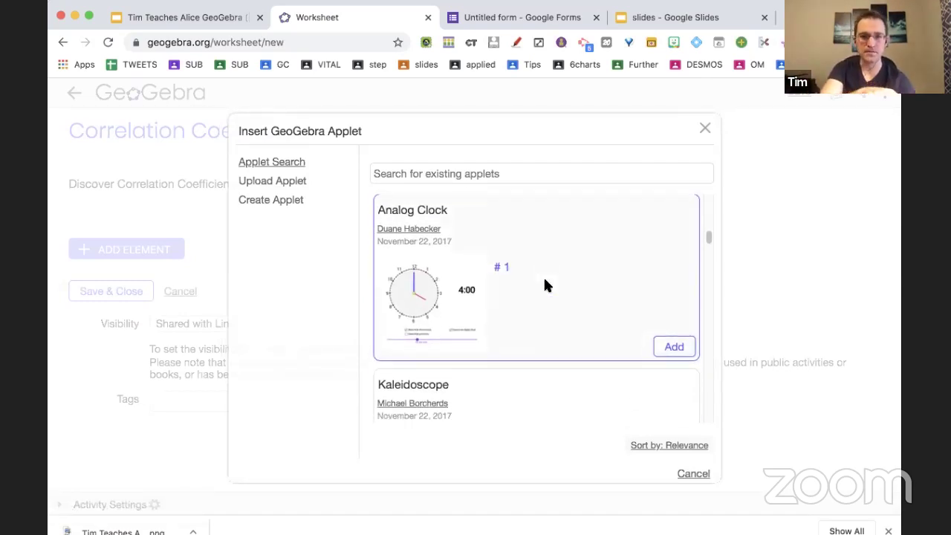
scroll(544, 286, down, 2)
scroll(544, 286, down, 5)
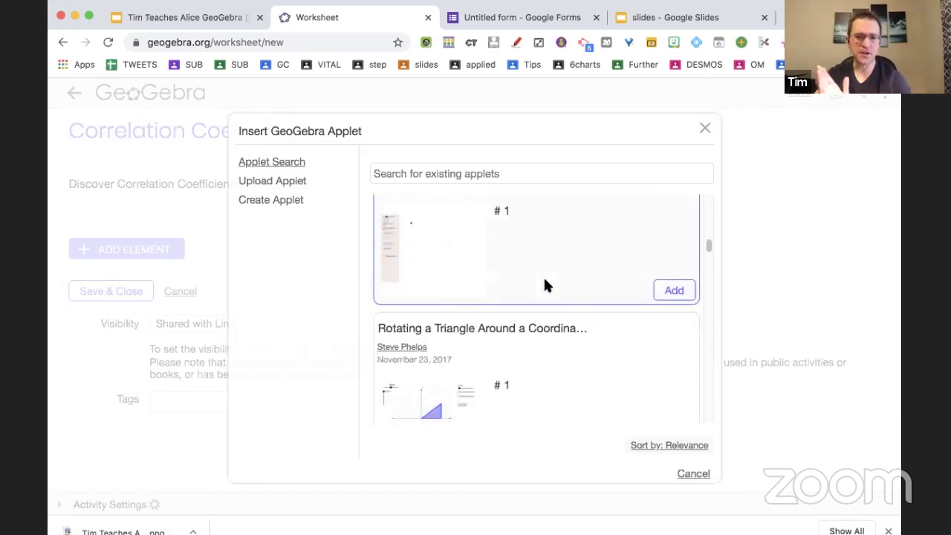
scroll(544, 285, down, 2)
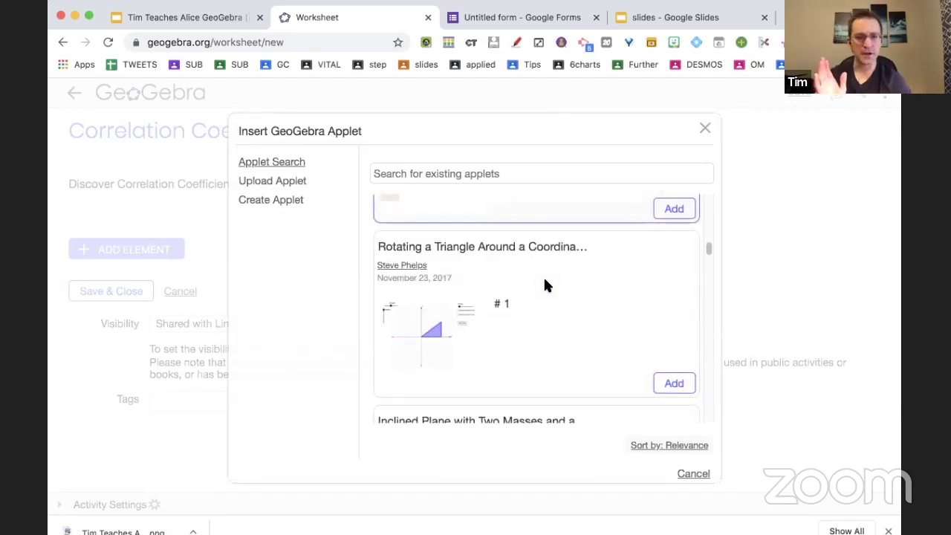
Search applets for 'corr' and add 'Color-Coded Linear Regression (Intro)'.
click(477, 171)
text(correlation)
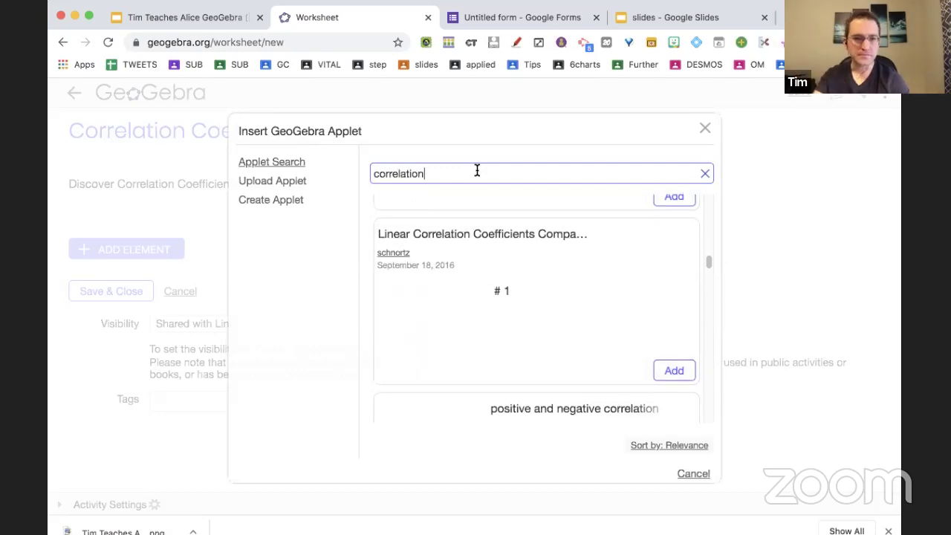
scroll(558, 301, down, 2)
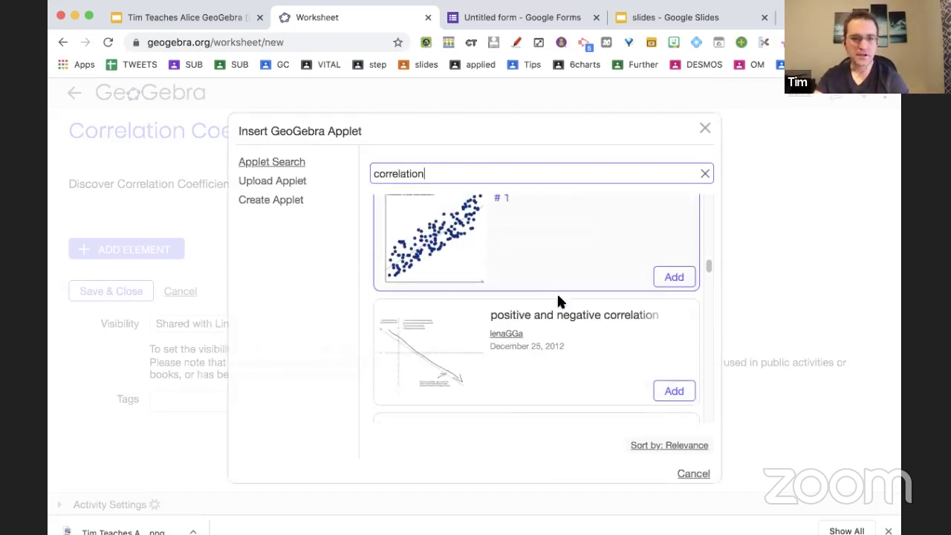
scroll(558, 297, down, 8)
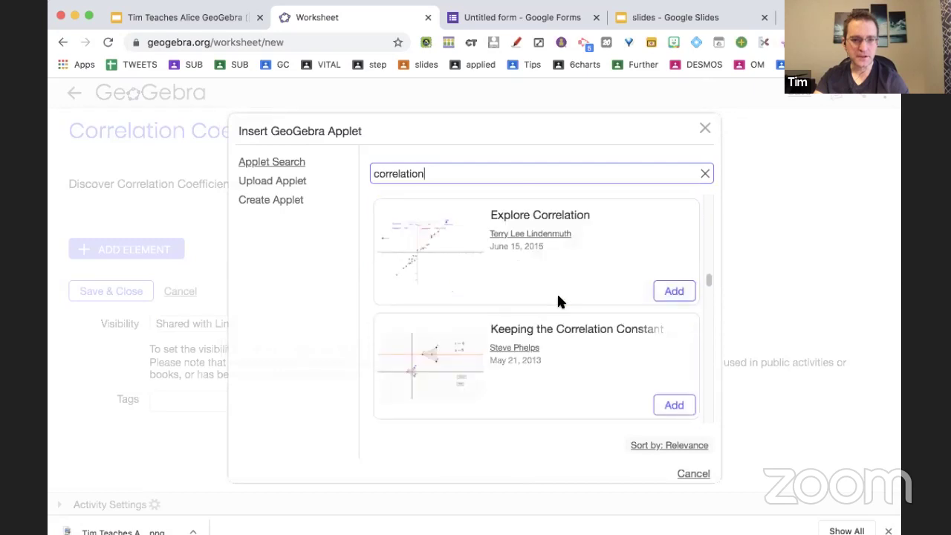
scroll(558, 301, down, 3)
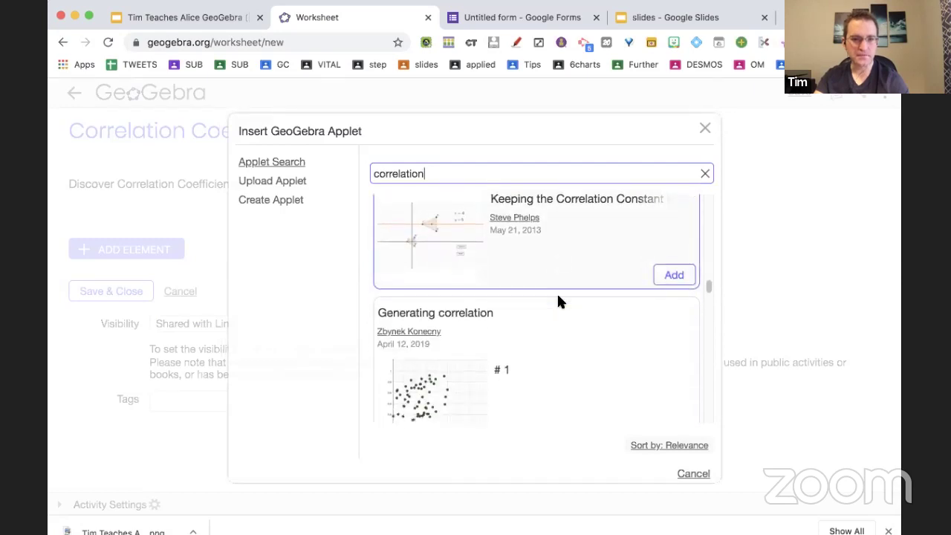
scroll(561, 302, down, 8)
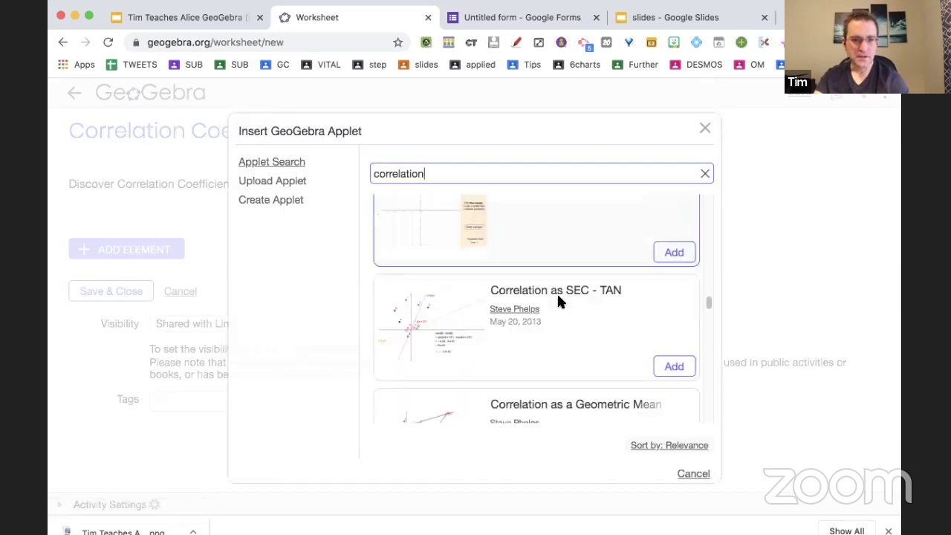
scroll(561, 303, down, 8)
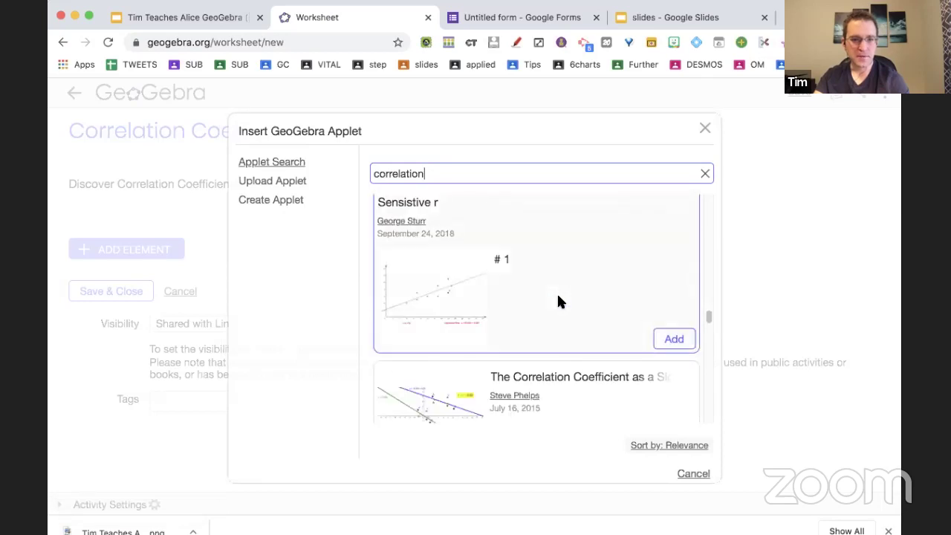
scroll(559, 301, down, 5)
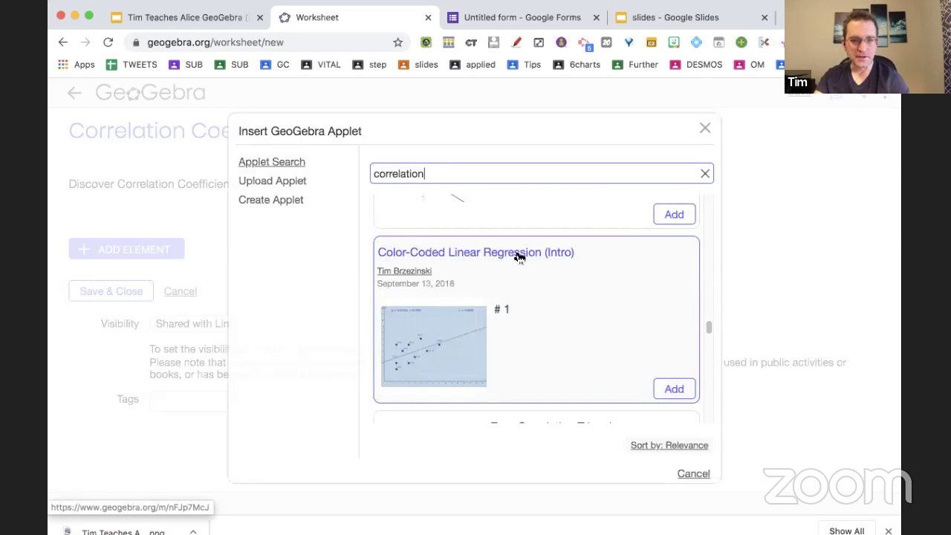
click(675, 395)
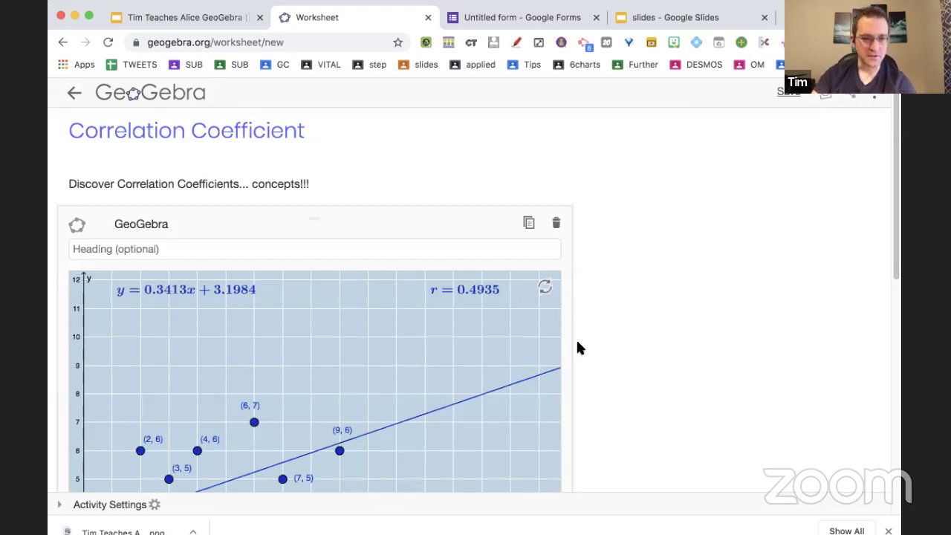
Move scatter-plot points (6,7) to (7,6) and (4,6) to (5,7), making r = 0.5192.
scroll(580, 348, down, 3)
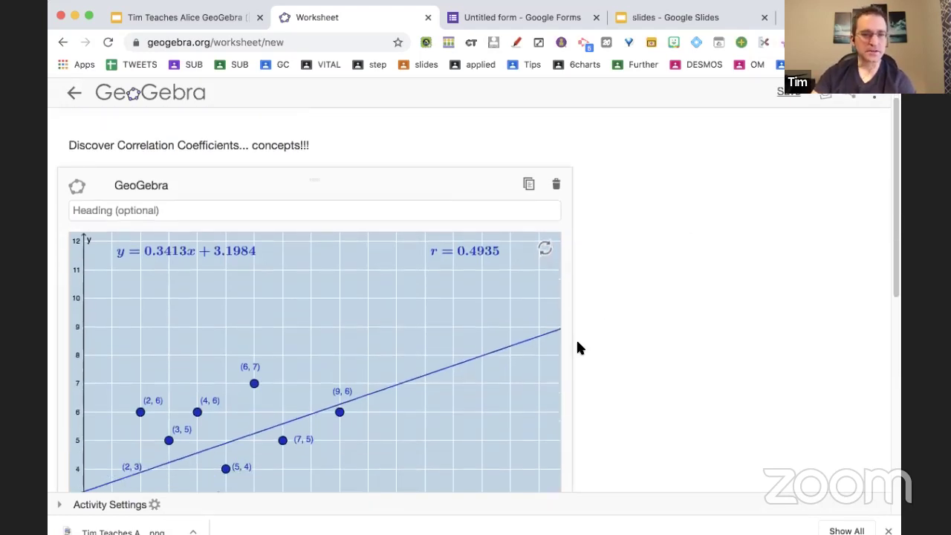
scroll(579, 348, down, 3)
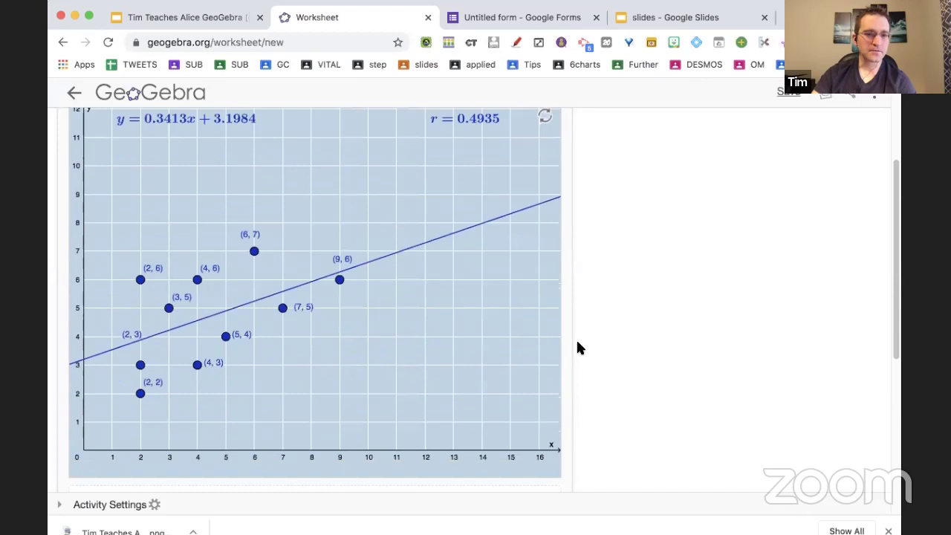
scroll(578, 347, up, 3)
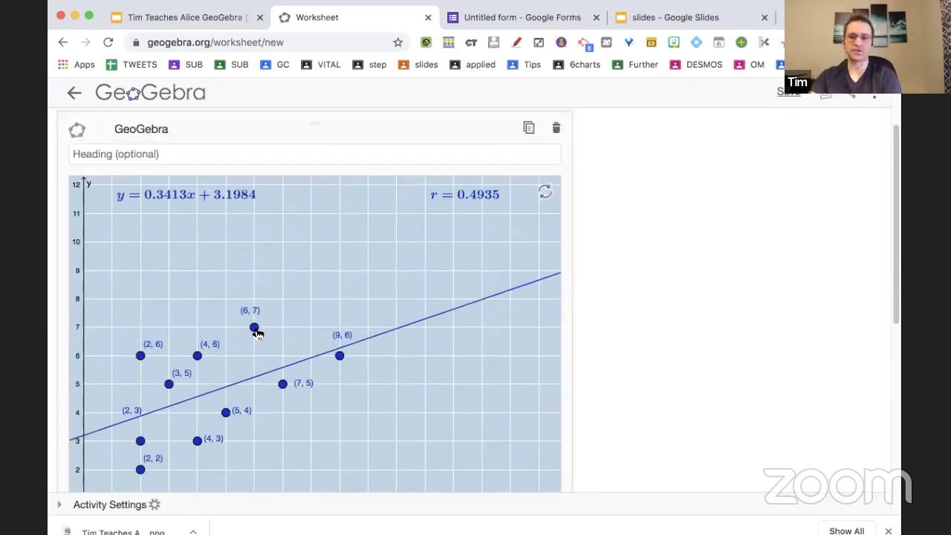
click(255, 325)
key(Right)
key(Down)
click(197, 318)
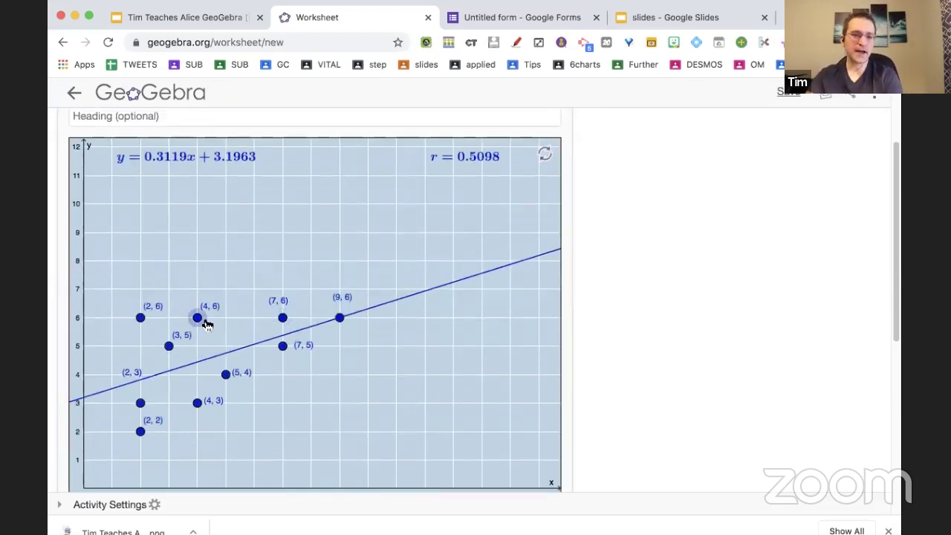
key(Right)
key(Up)
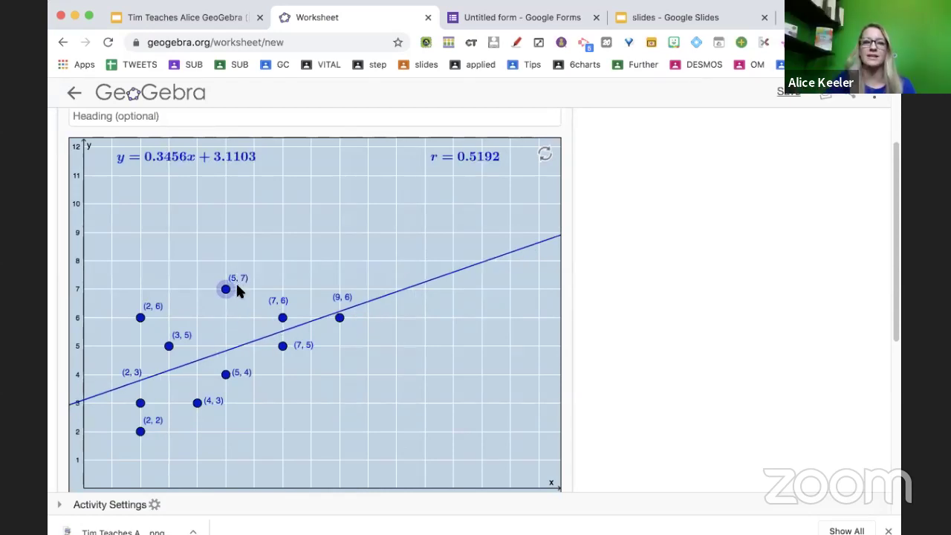
scroll(238, 290, up, 1)
scroll(237, 286, up, 2)
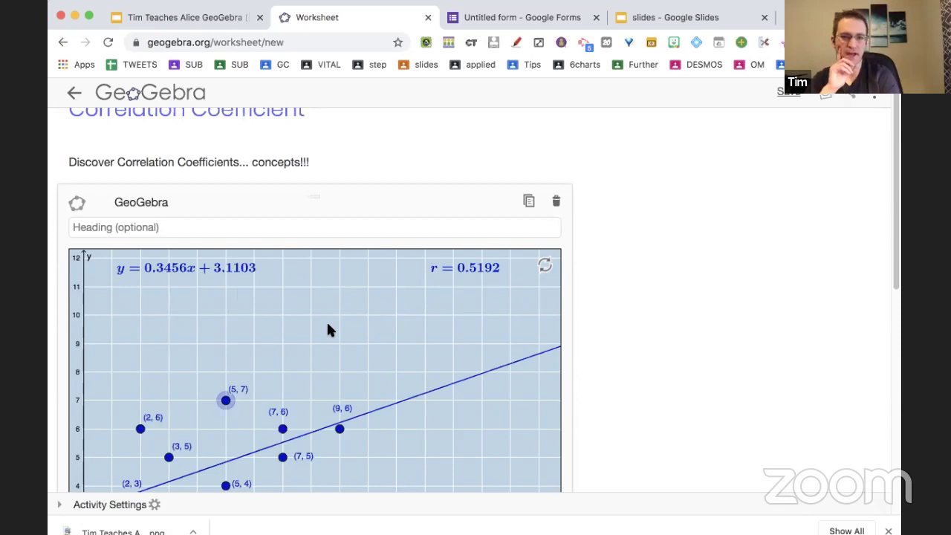
scroll(328, 330, down, 10)
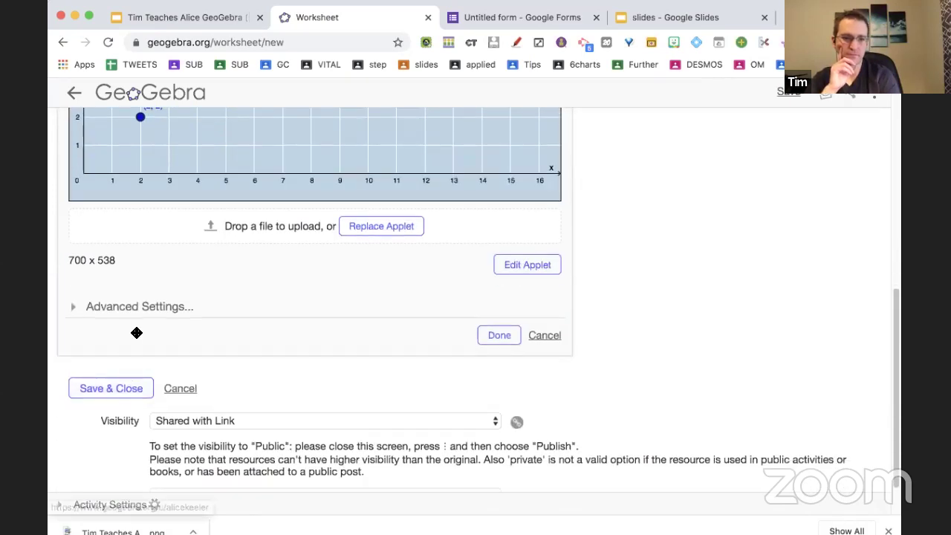
scroll(141, 356, down, 1)
scroll(124, 320, up, 5)
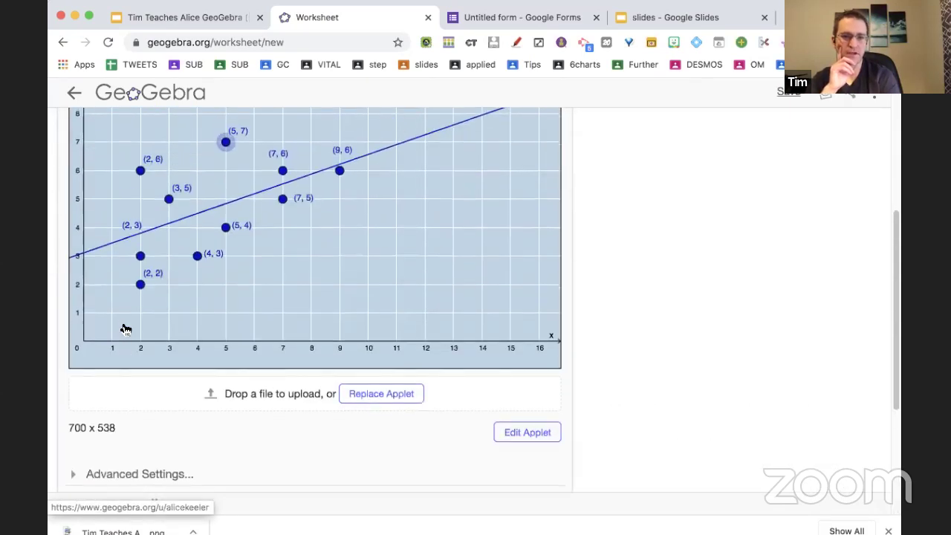
scroll(125, 329, down, 5)
Finish the scatter-plot applet and add an empty Video element below it.
click(498, 290)
click(180, 343)
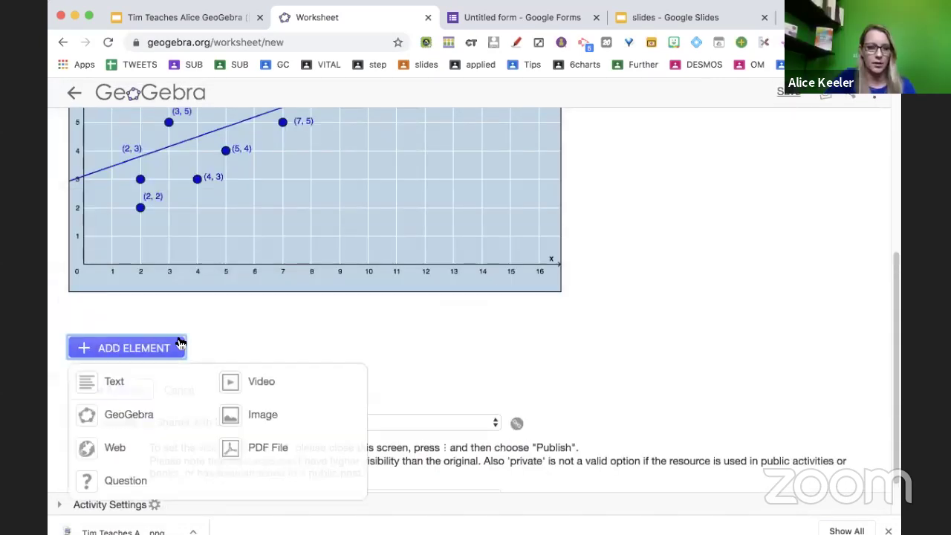
click(264, 383)
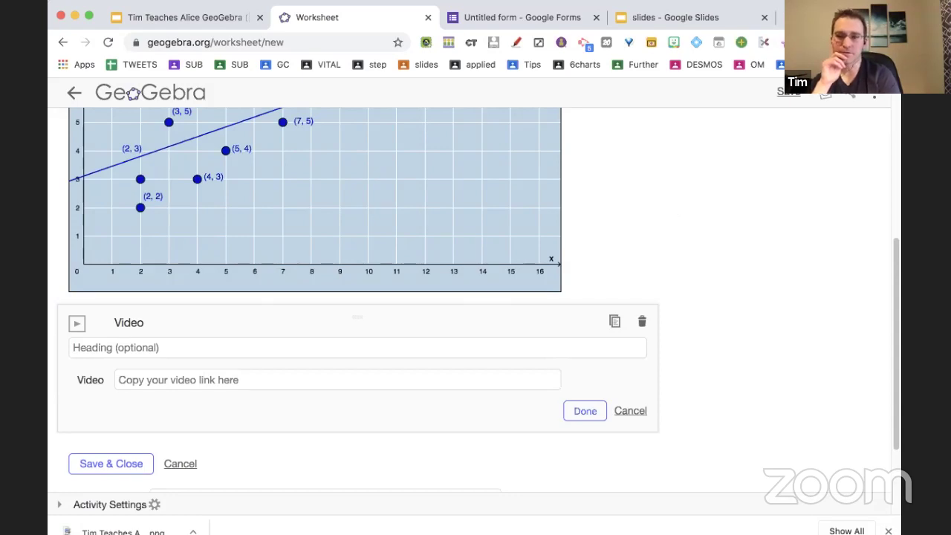
Open Google Drive in a new browser tab.
click(782, 18)
text(dr)
key(Return)
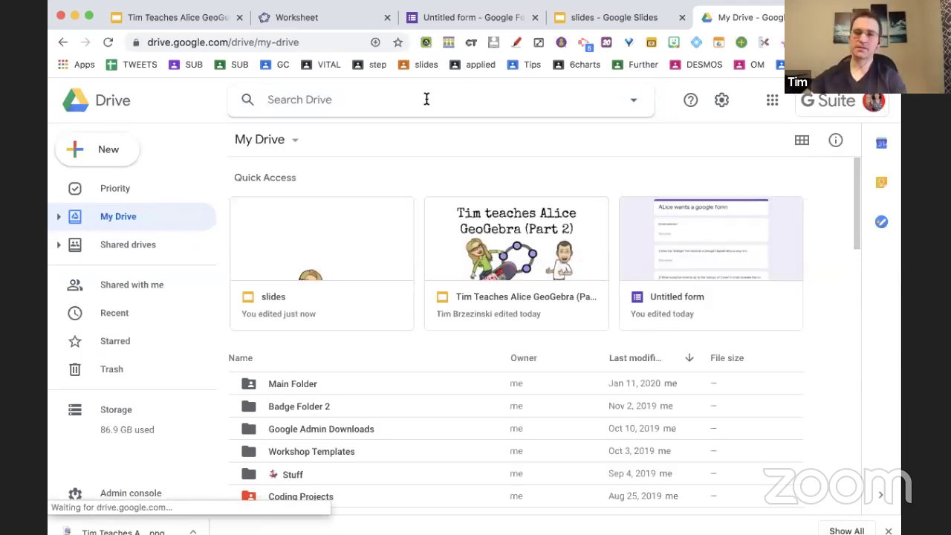
Search Drive for 'type:video' and open Quick Math Bars Tutorial.mp4 in preview.
click(427, 99)
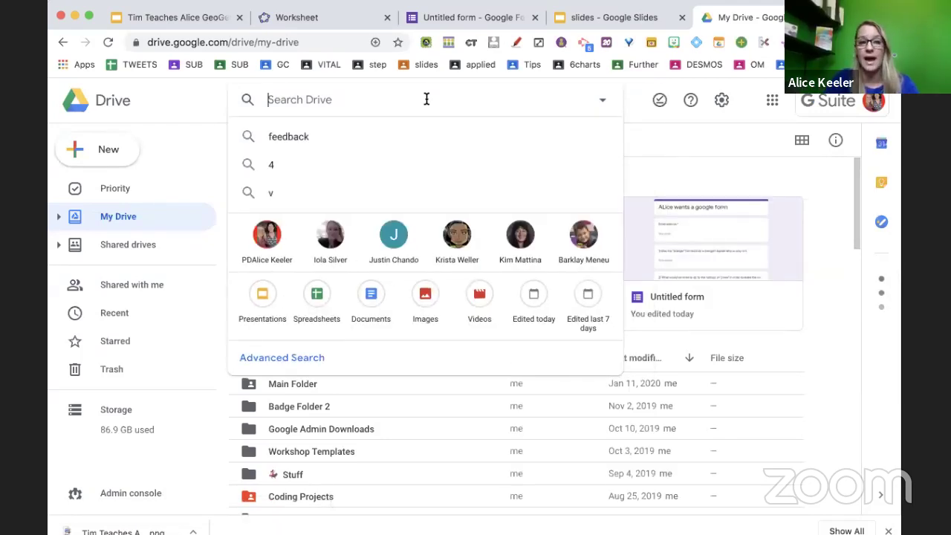
text(ty)
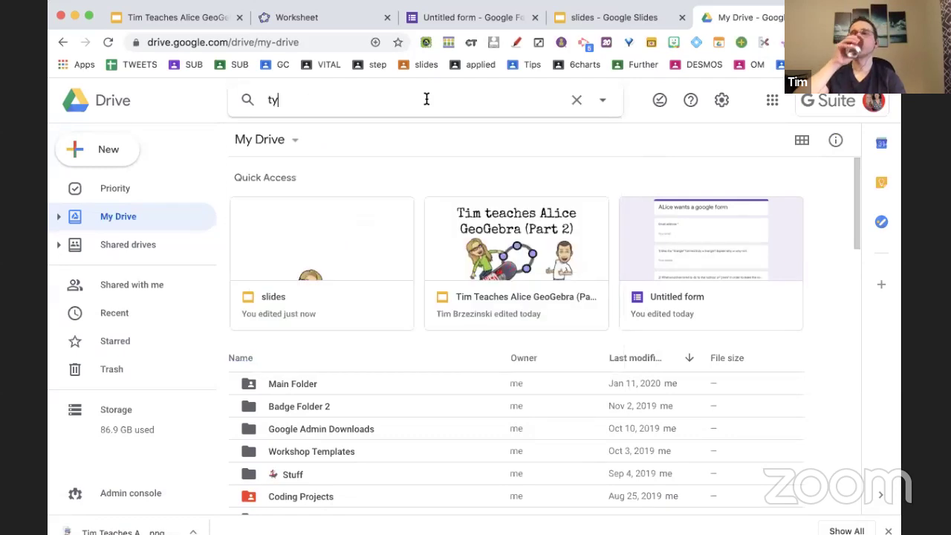
text(pe:video)
key(Return)
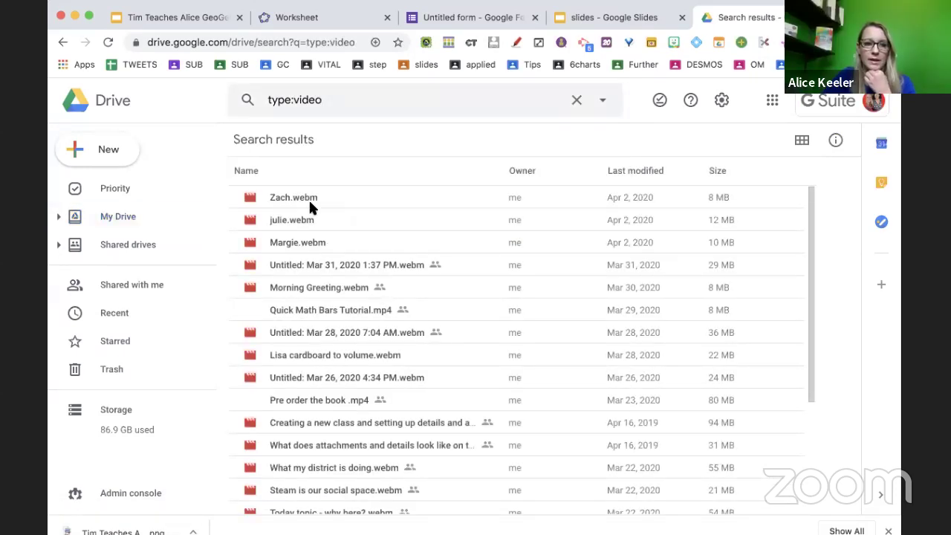
click(308, 305)
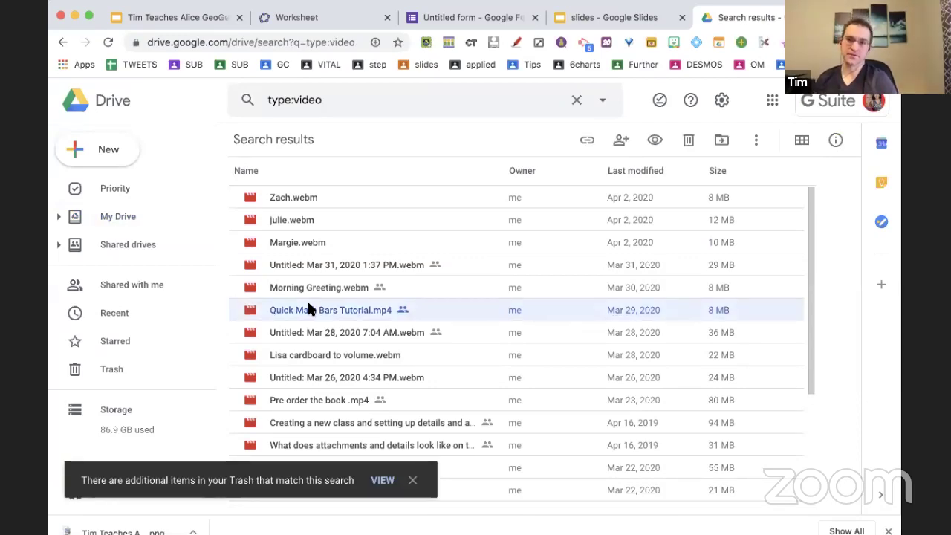
double_click(308, 309)
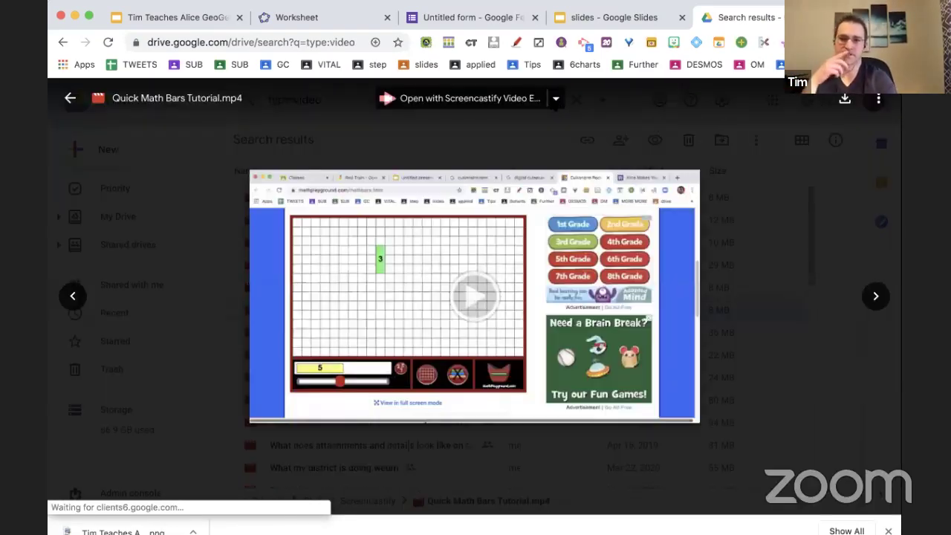
Copy the video's share link and paste it into the worksheet's Video link field.
click(880, 101)
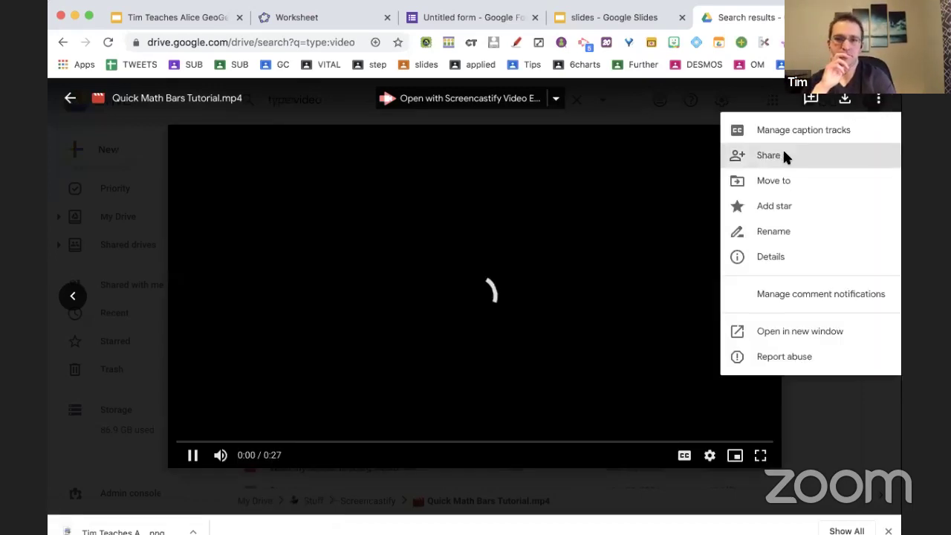
click(783, 154)
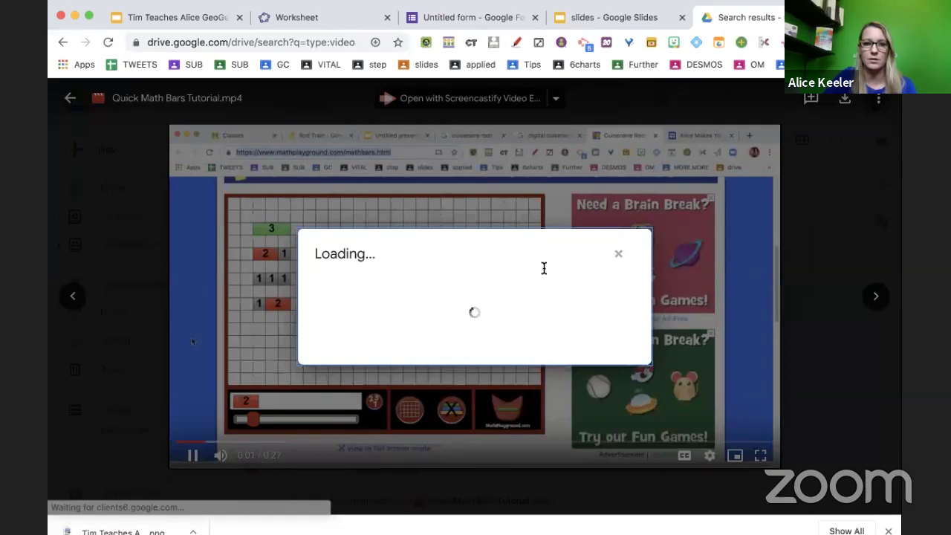
click(605, 221)
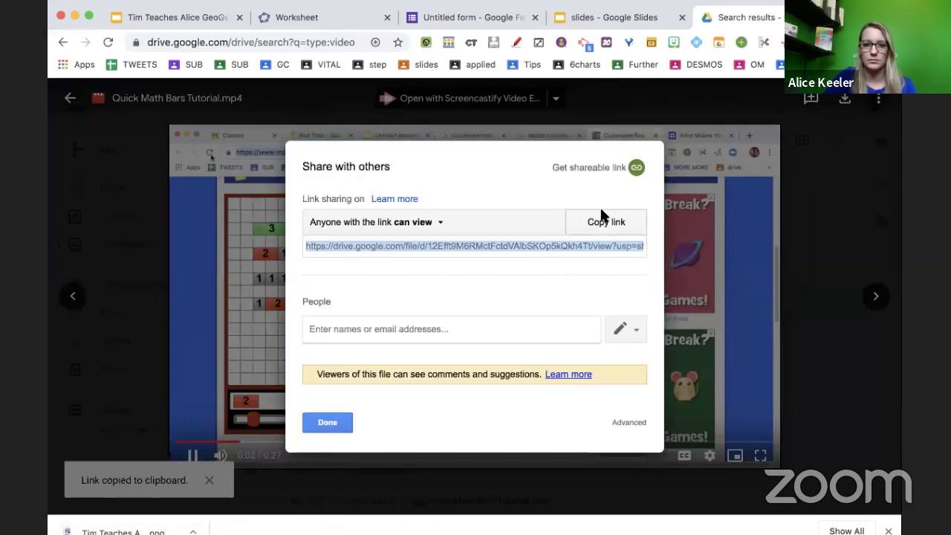
click(327, 422)
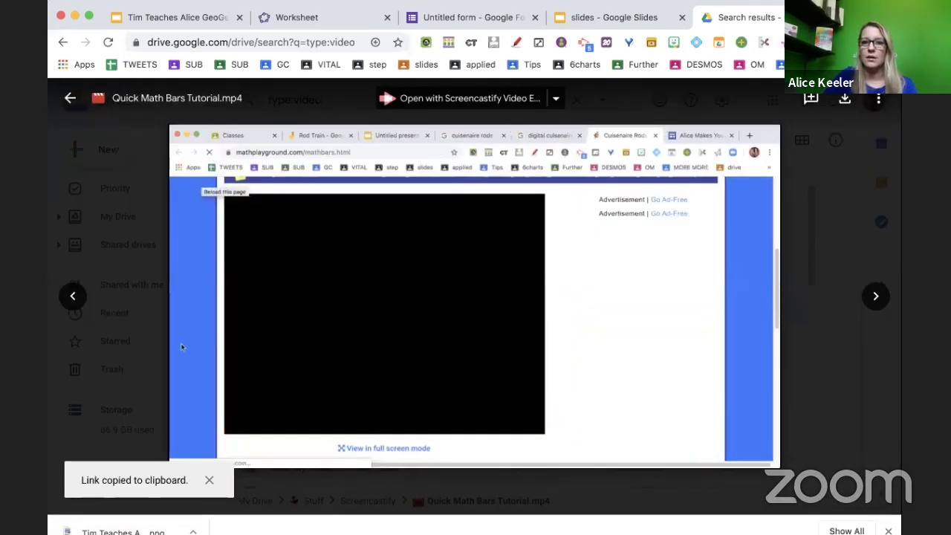
key(super+w)
click(195, 380)
key(super+v)
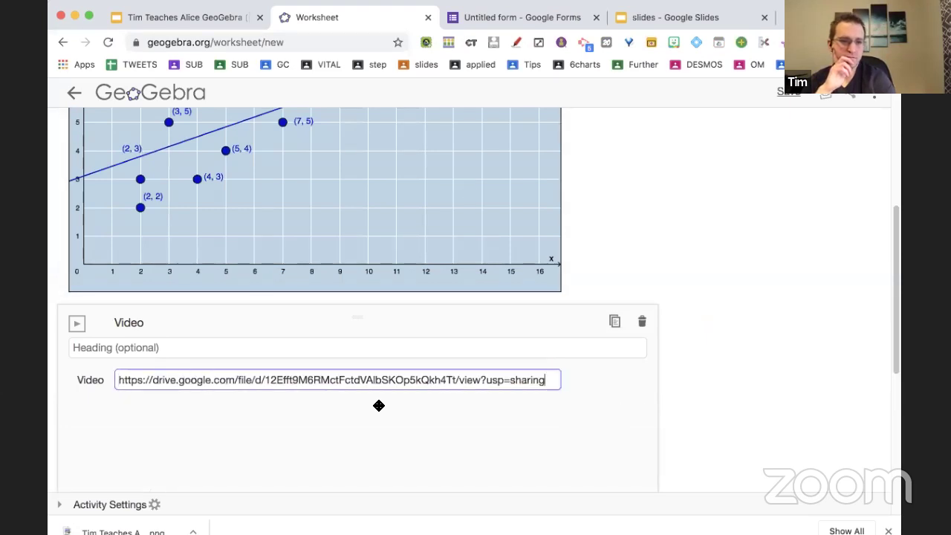
Confirm the Video element, then add a Web element using the pasted Google Drive video link.
scroll(379, 405, down, 4)
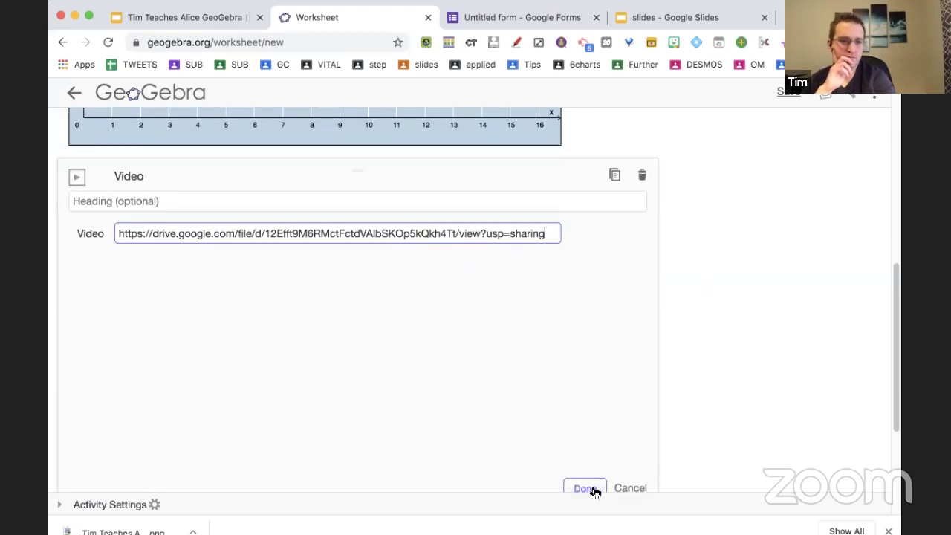
click(584, 488)
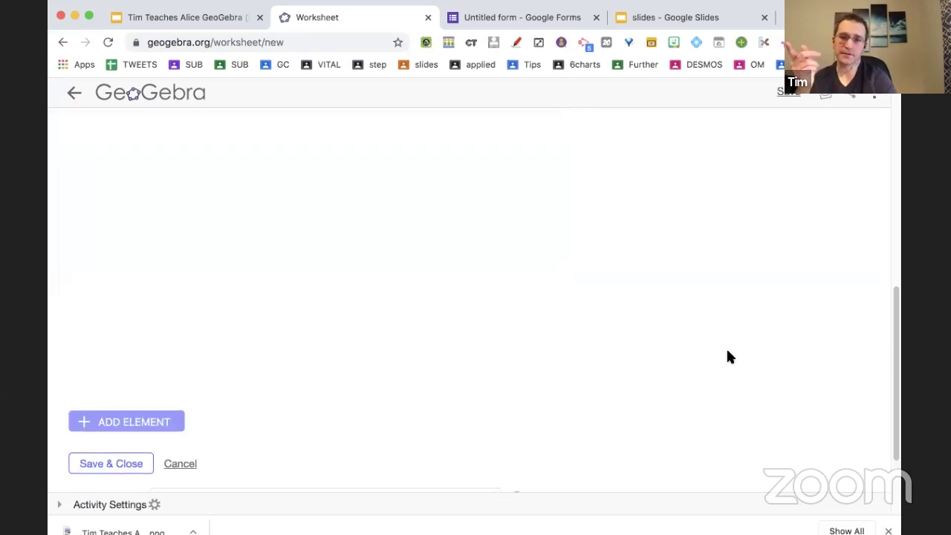
click(93, 379)
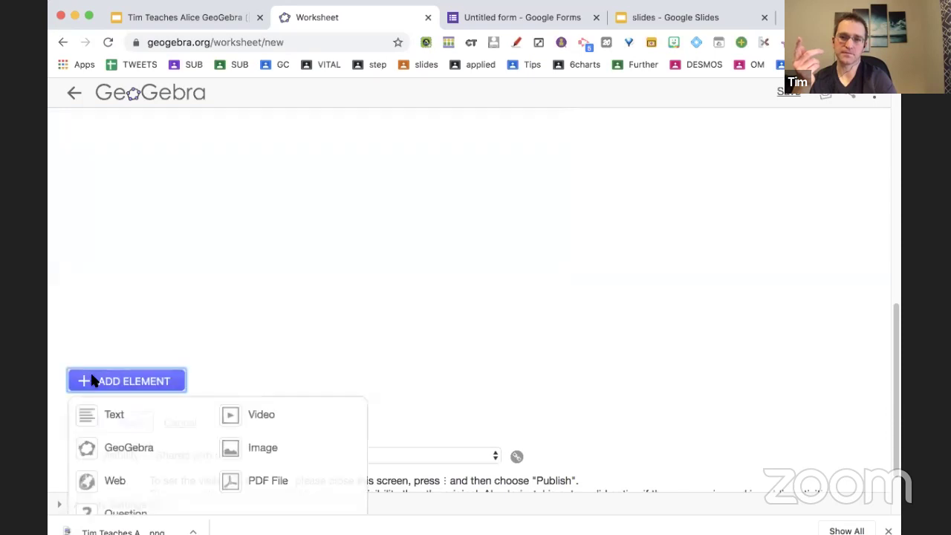
click(88, 486)
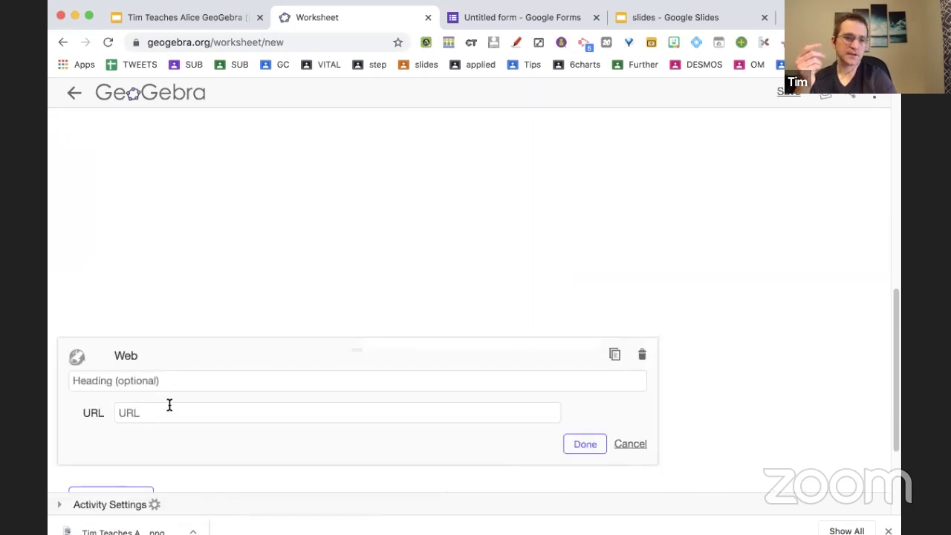
click(167, 409)
key(super+v)
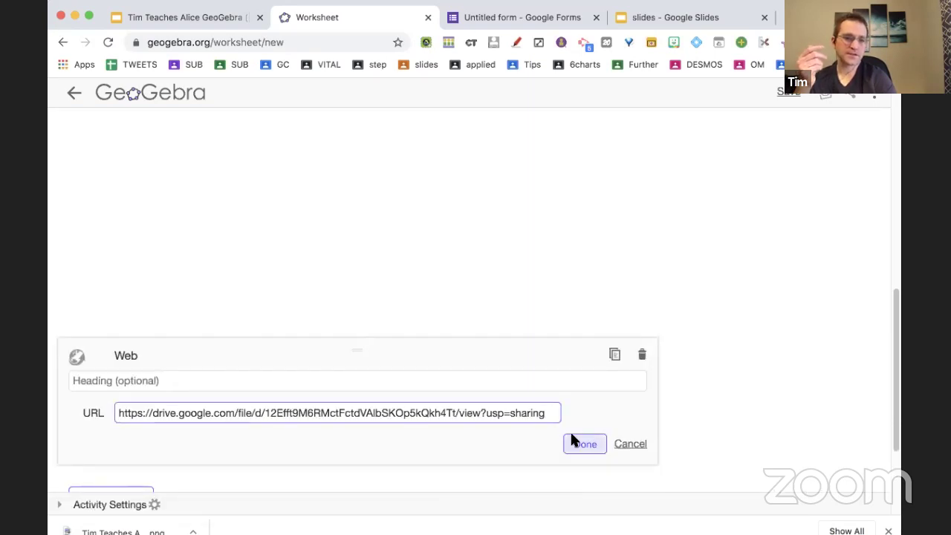
click(585, 444)
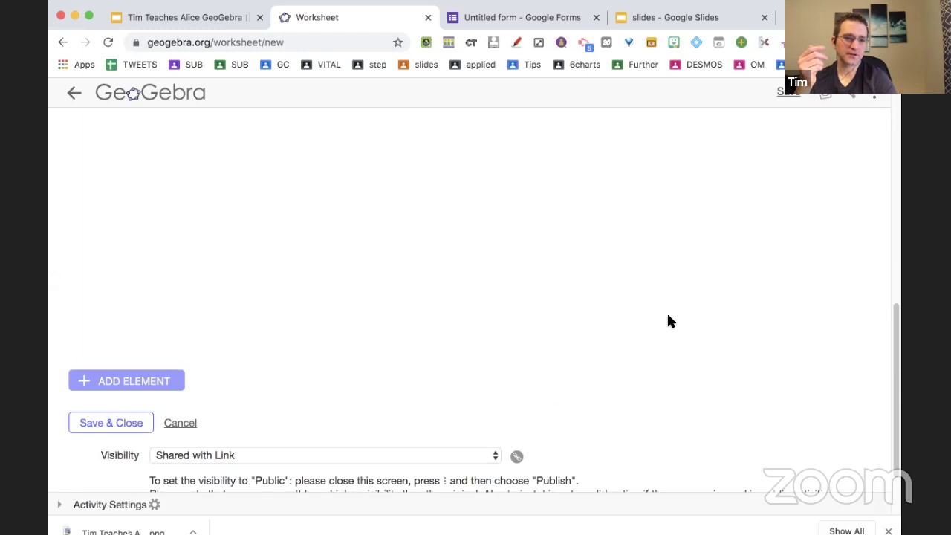
scroll(666, 314, down, 10)
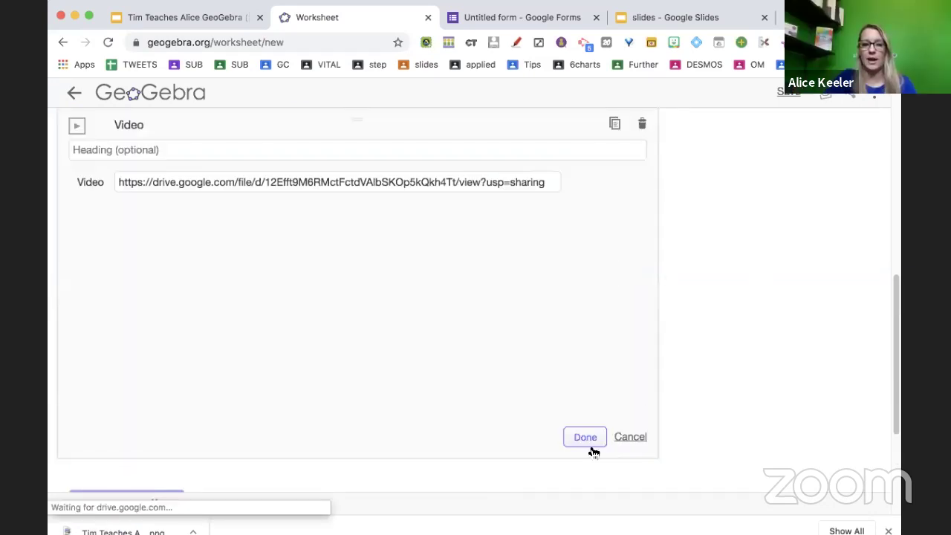
click(587, 441)
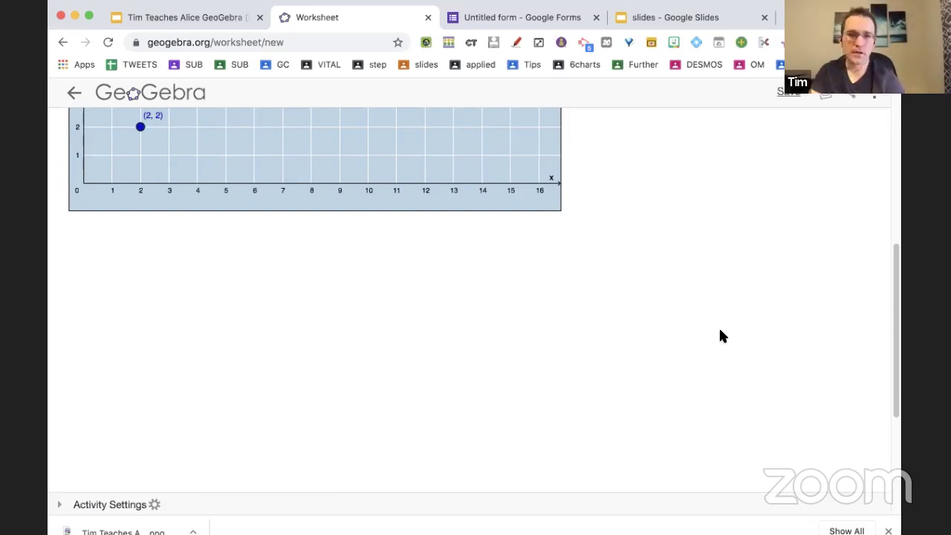
Open youtube.com in a new browser tab.
key(super+t)
text(youtube.com)
key(Return)
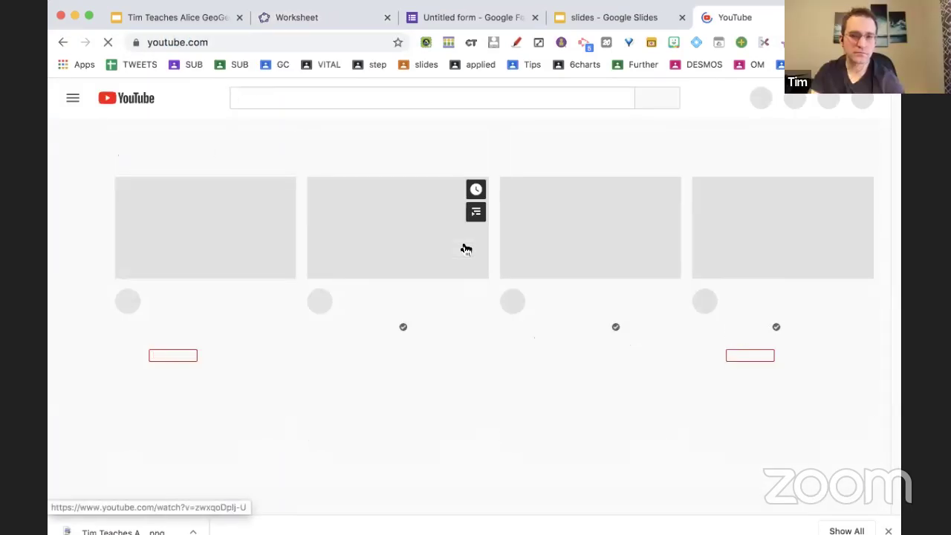
Search YouTube for 'correlation coeff' videos.
click(394, 98)
text(corre)
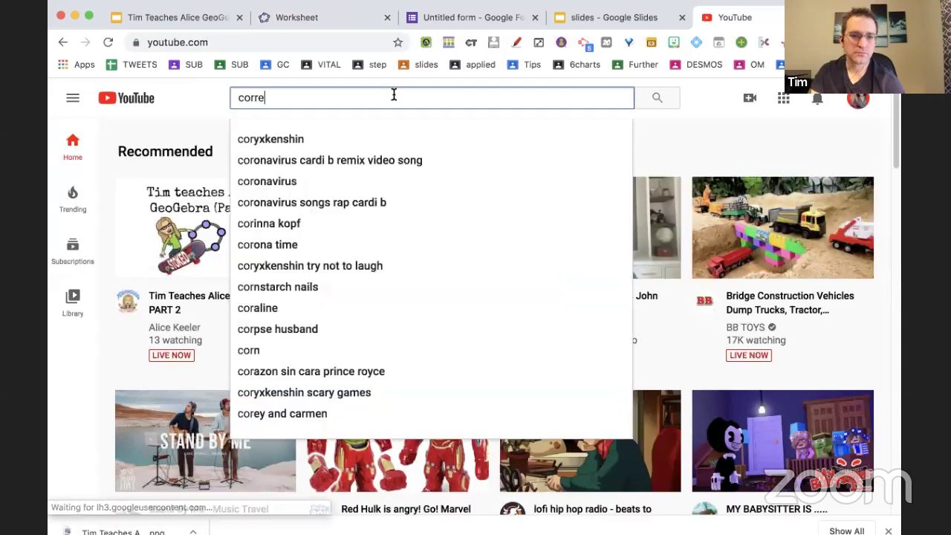
text(lation coeff)
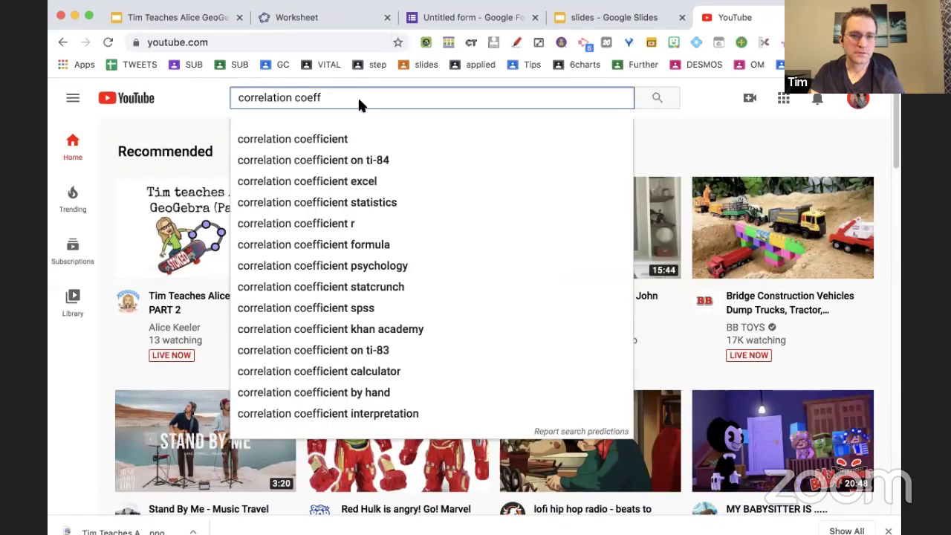
click(344, 140)
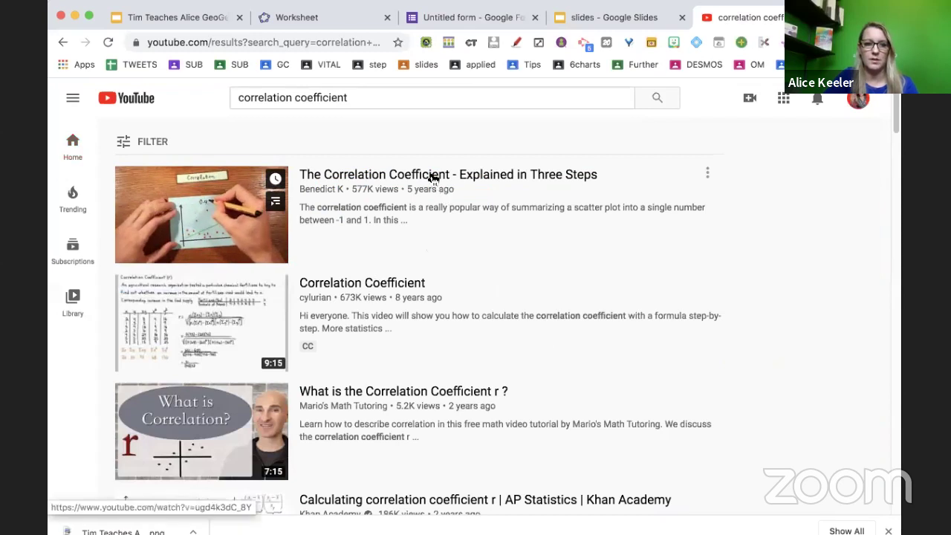
Open 'The Correlation Coefficient - Explained in Three Steps', pause it, and copy its URL.
click(432, 177)
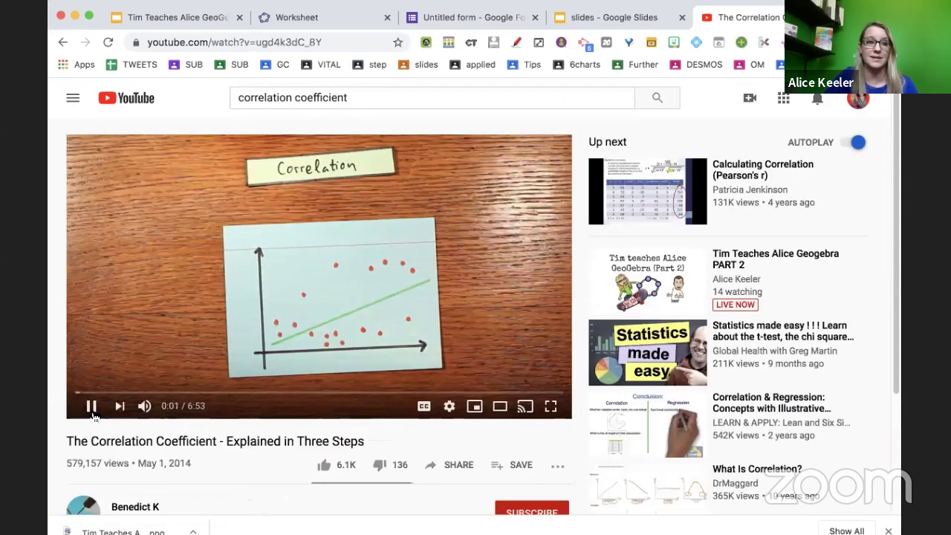
click(91, 406)
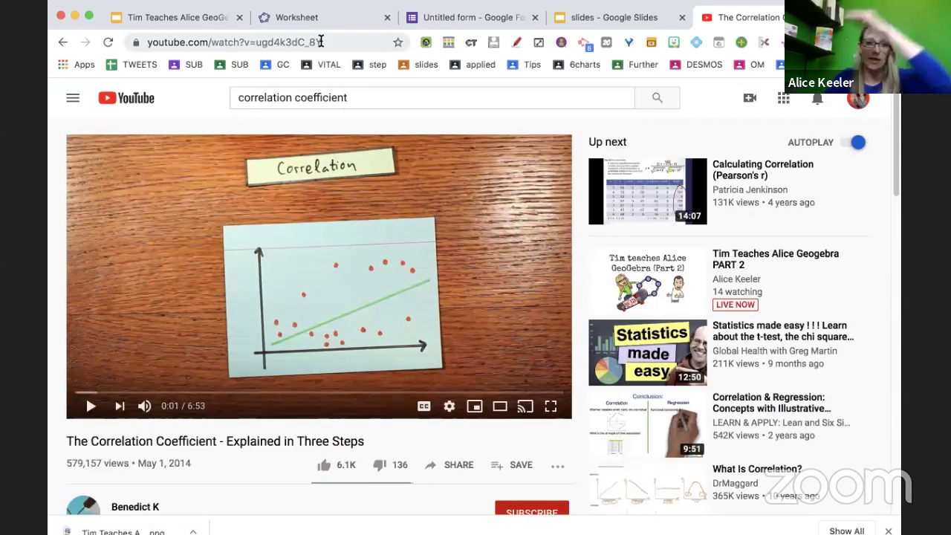
click(321, 42)
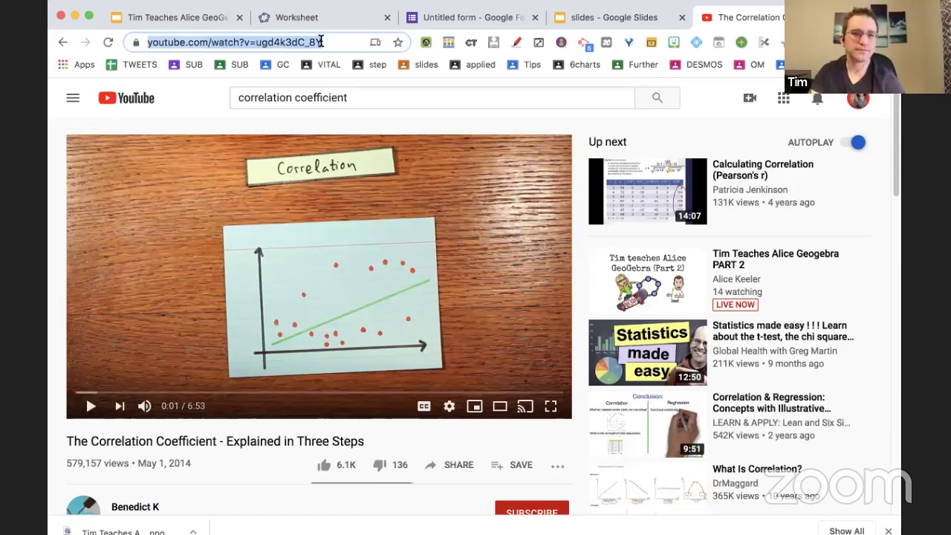
click(320, 18)
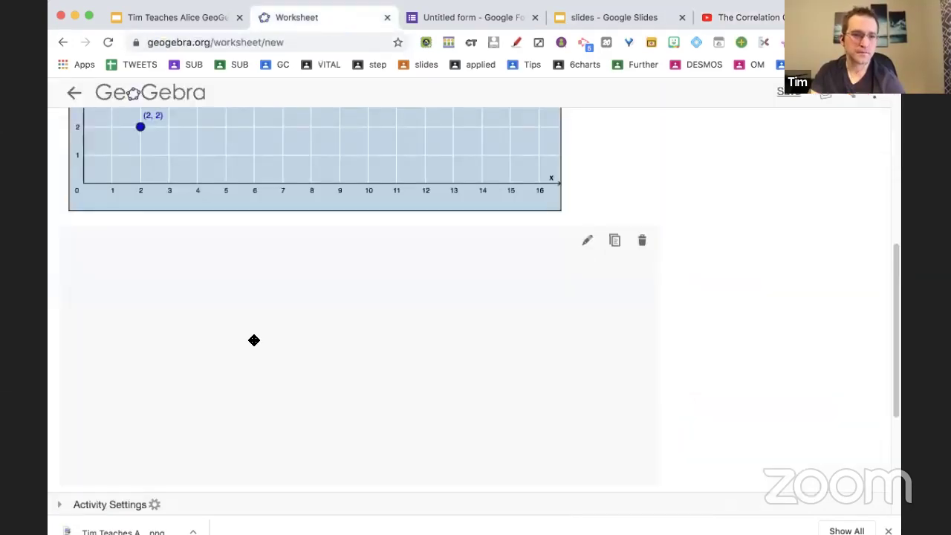
Replace the Video element's Drive link with the YouTube correlation video URL.
click(583, 229)
double_click(182, 290)
key(ctrl+a)
key(ctrl+v)
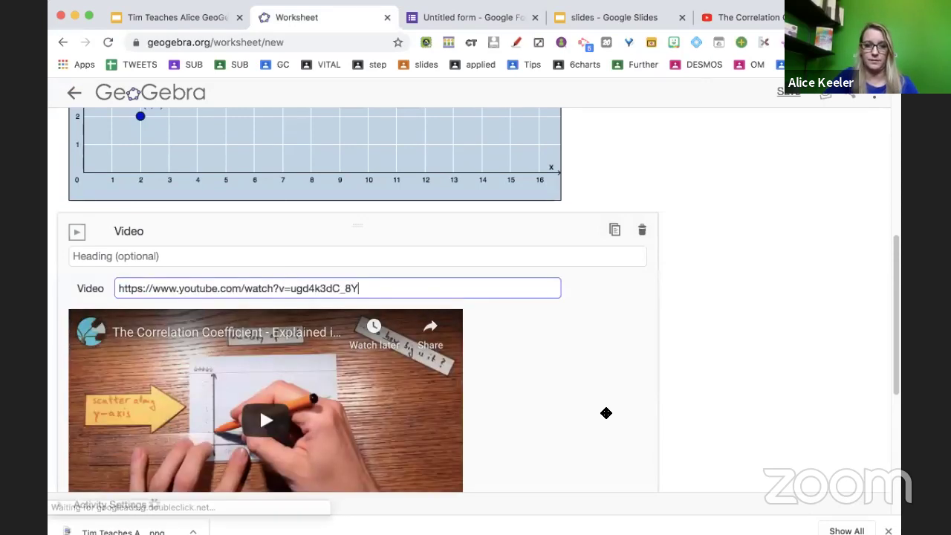
scroll(605, 412, down, 3)
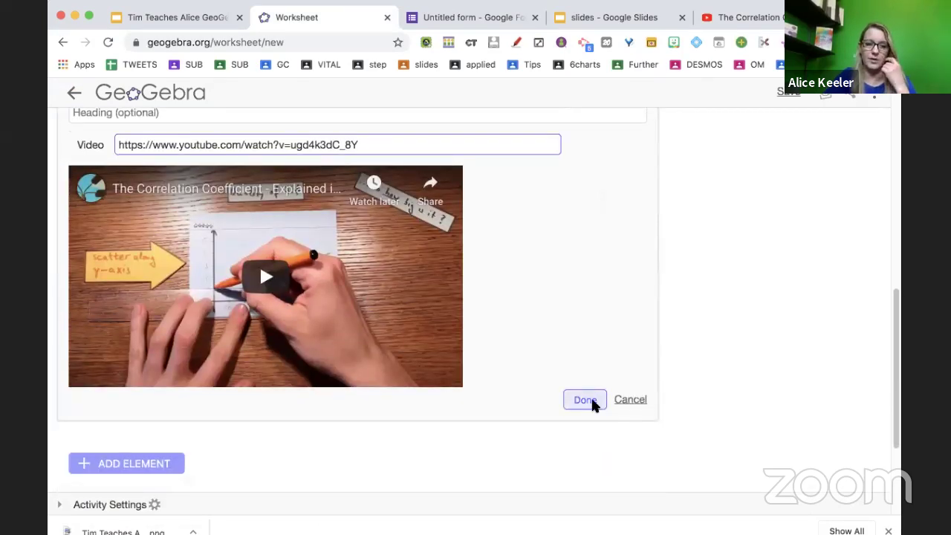
click(586, 399)
Move the Discover Correlation Coefficients text block above the video.
scroll(138, 238, up, 2)
scroll(539, 223, up, 4)
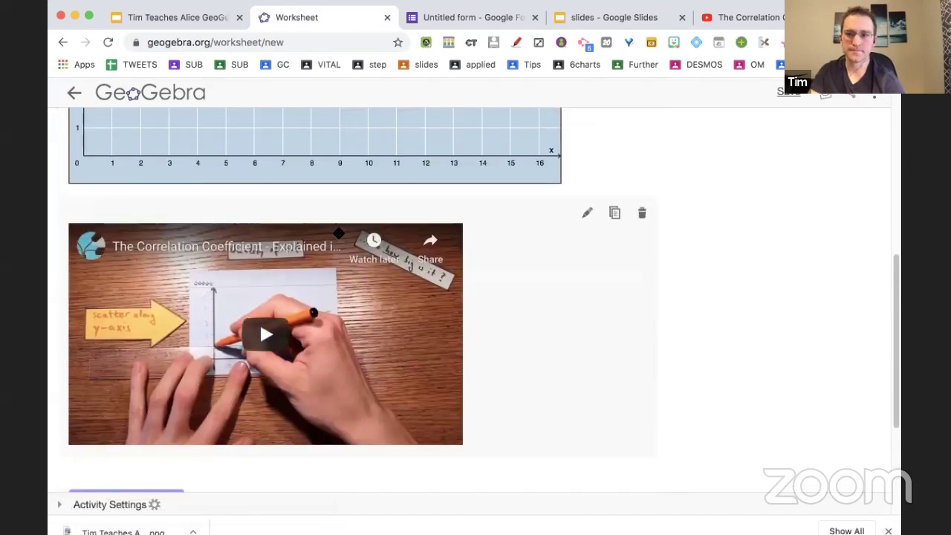
drag(540, 178, 514, 287)
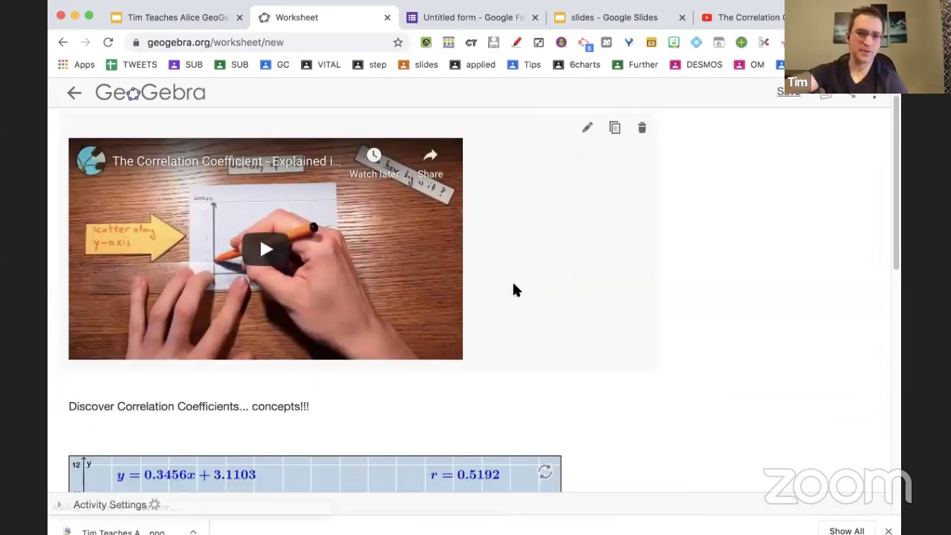
drag(252, 400, 301, 189)
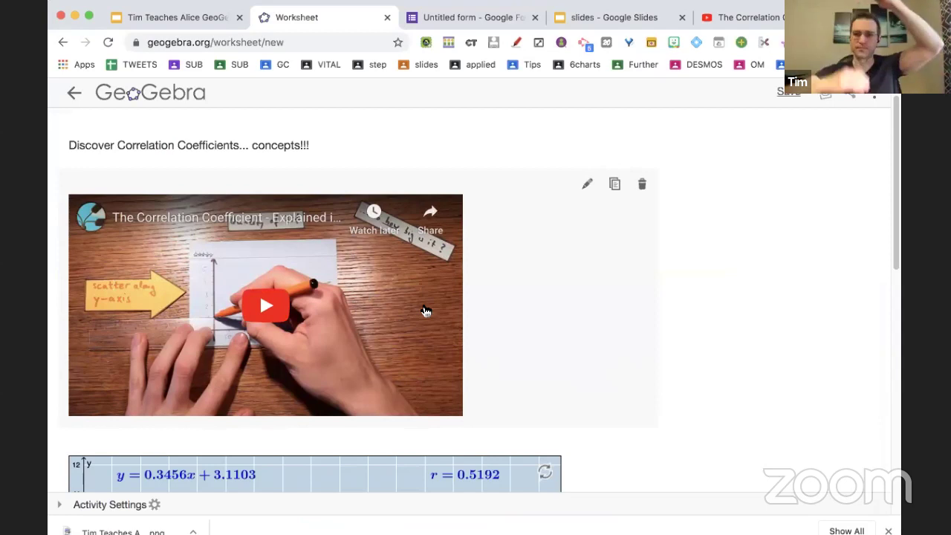
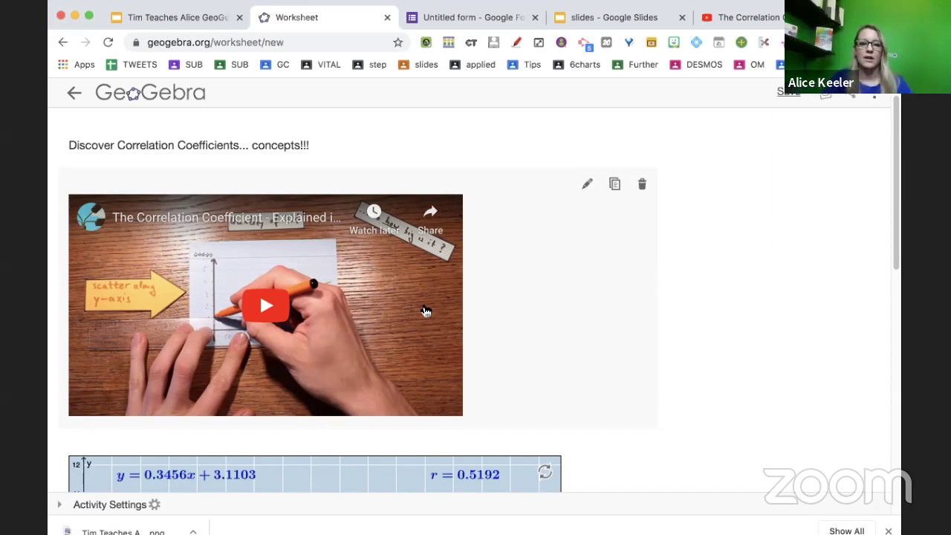
Below the scatter-plot graph, choose to insert a GeoGebra applet element.
scroll(688, 499, down, 2)
scroll(686, 494, down, 6)
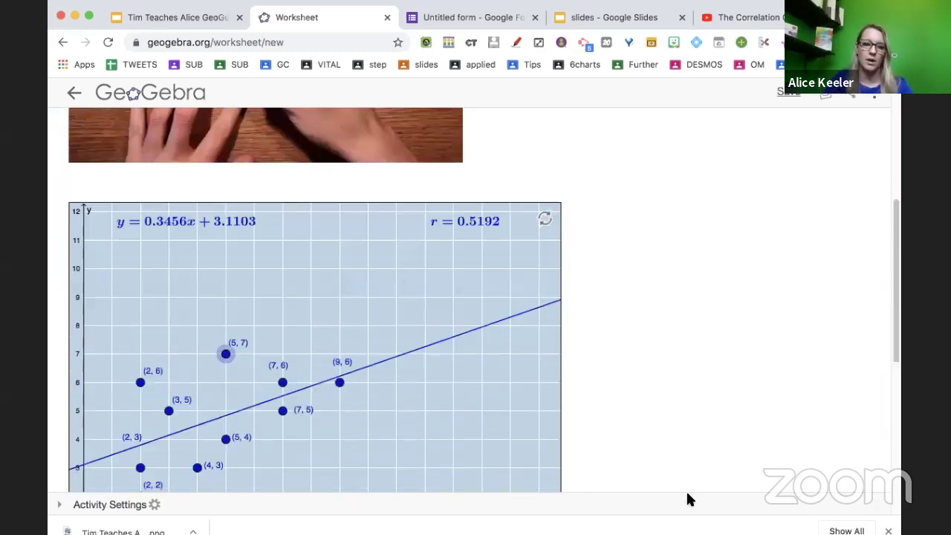
scroll(197, 371, down, 1)
drag(197, 372, 209, 319)
scroll(209, 319, down, 7)
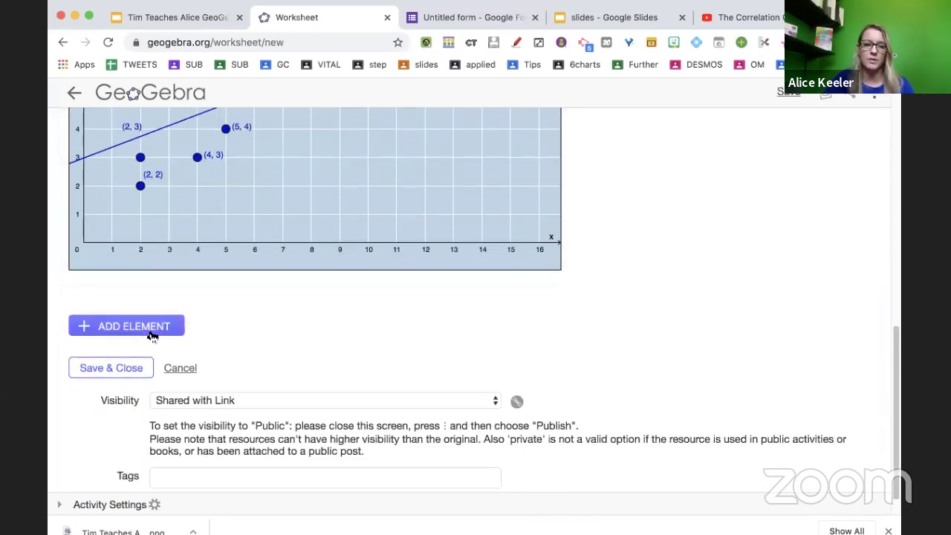
click(151, 334)
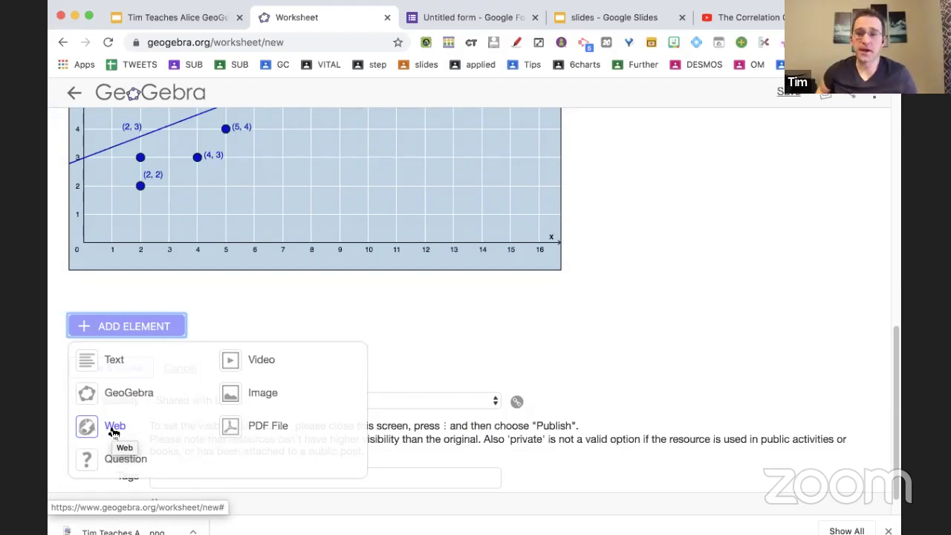
click(123, 393)
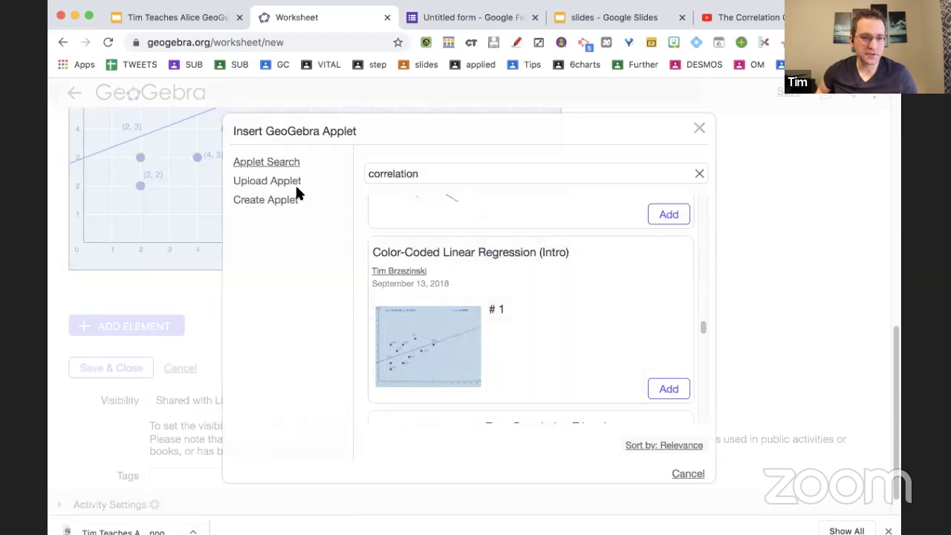
Create a new blank Graphing applet with the keyboard hidden and insert it into the worksheet.
click(289, 203)
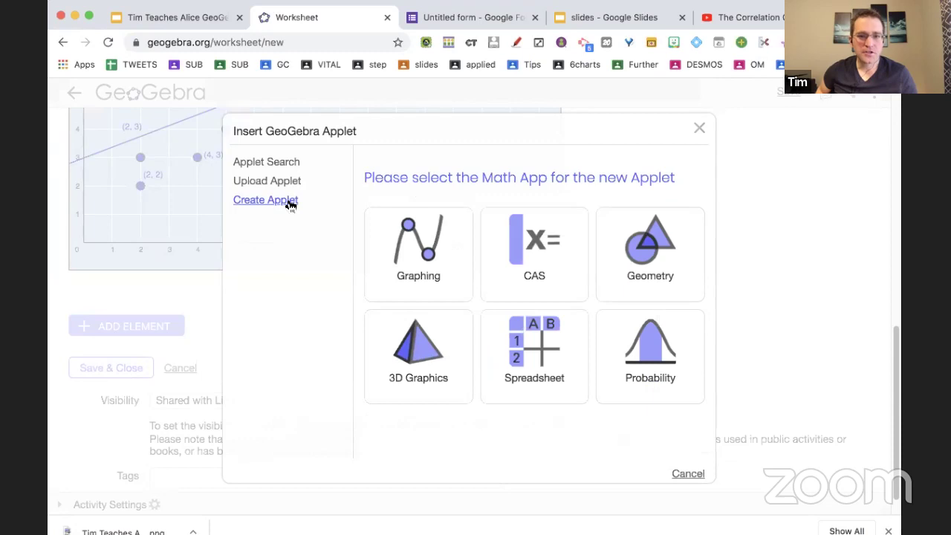
click(459, 236)
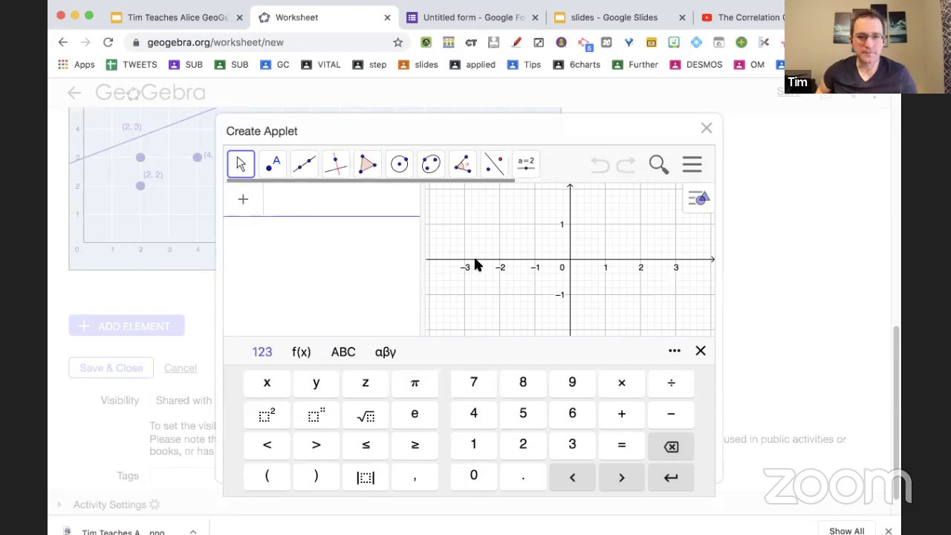
click(539, 207)
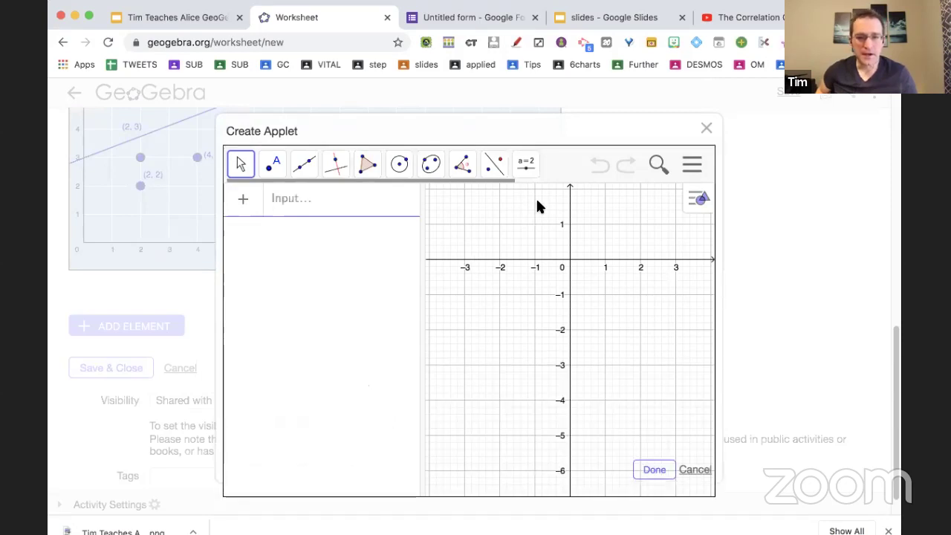
click(654, 473)
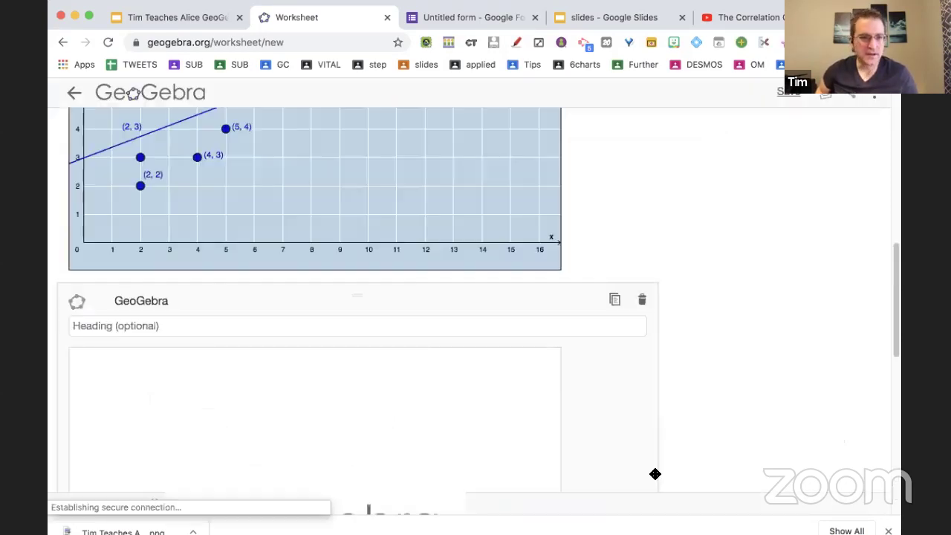
scroll(624, 434, down, 5)
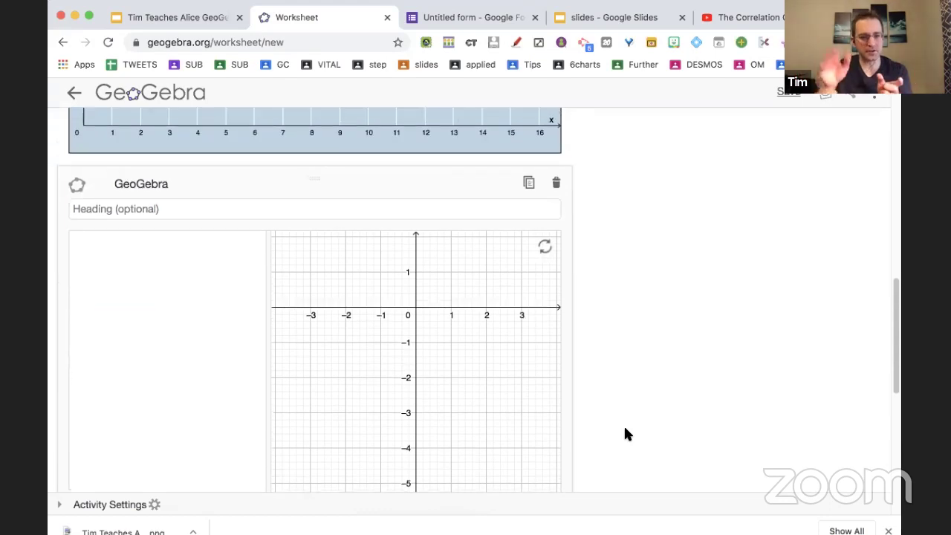
scroll(625, 434, down, 5)
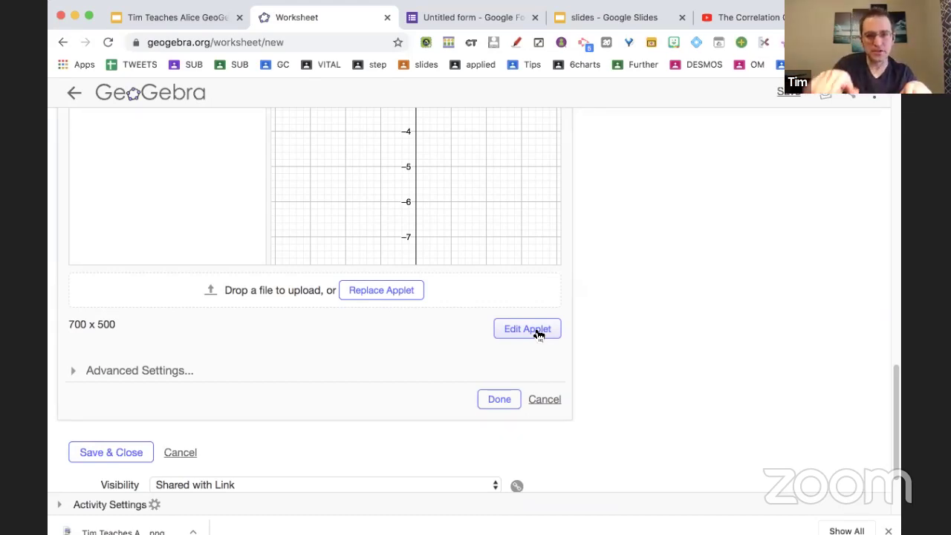
scroll(471, 416, up, 4)
scroll(471, 416, up, 1)
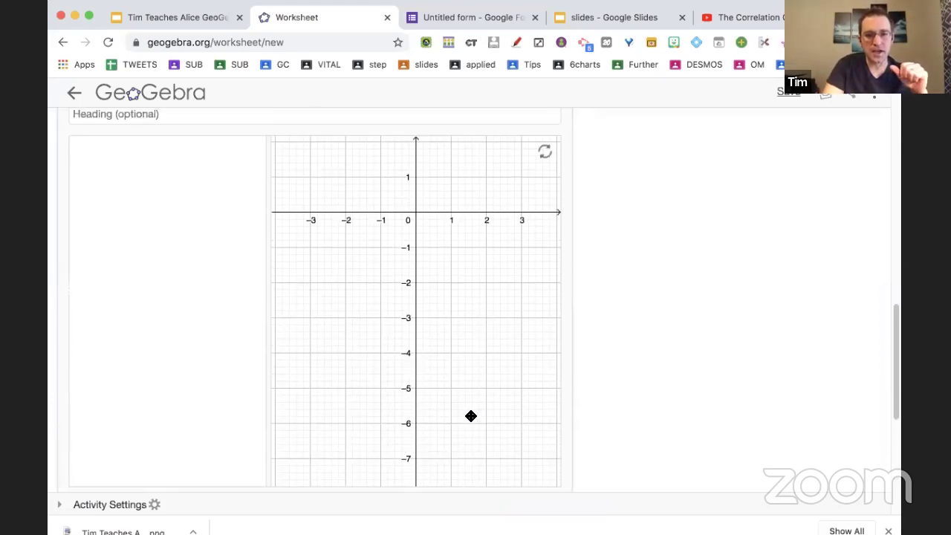
scroll(471, 416, up, 2)
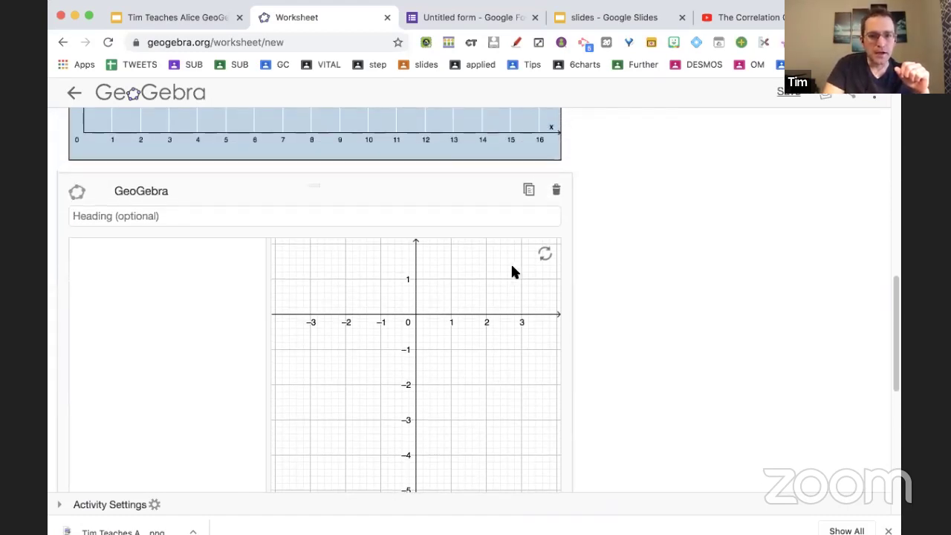
scroll(511, 269, up, 1)
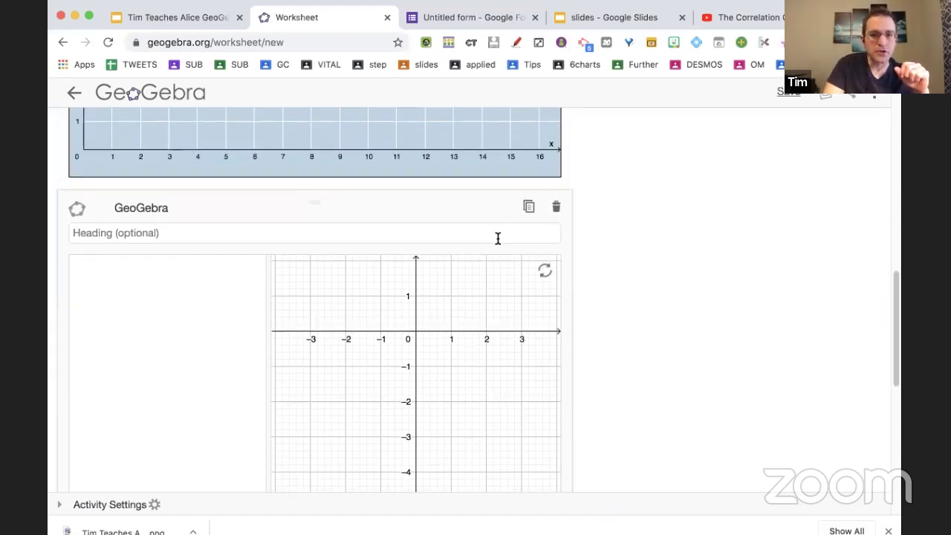
scroll(497, 238, down, 1)
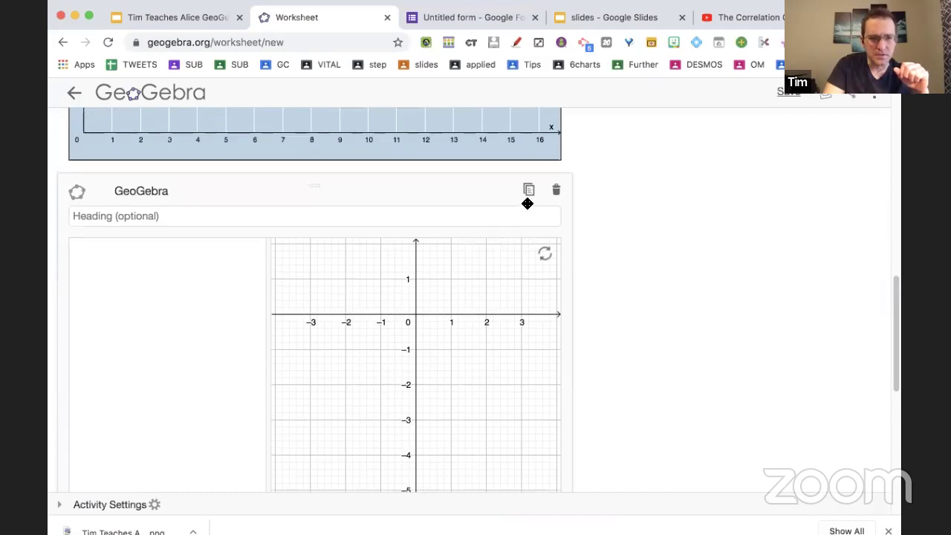
scroll(499, 298, down, 10)
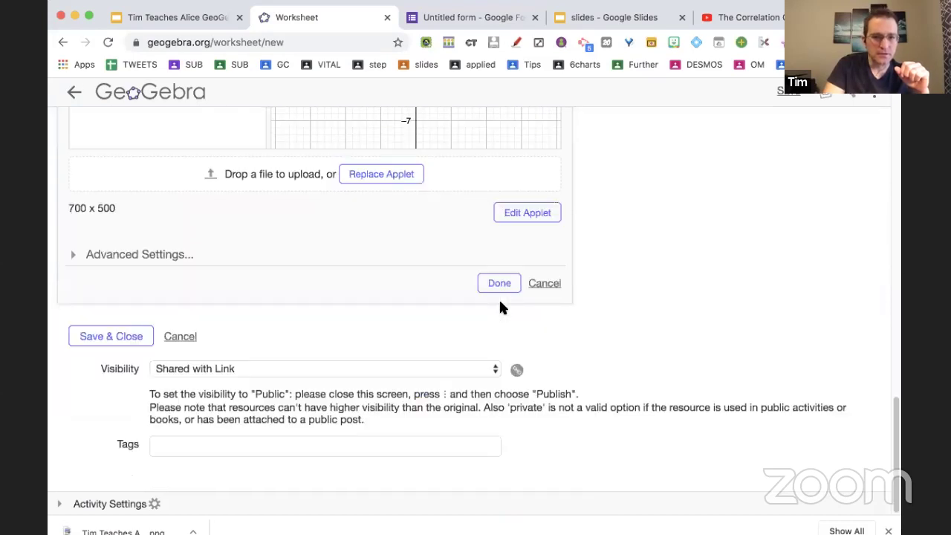
scroll(497, 291, up, 10)
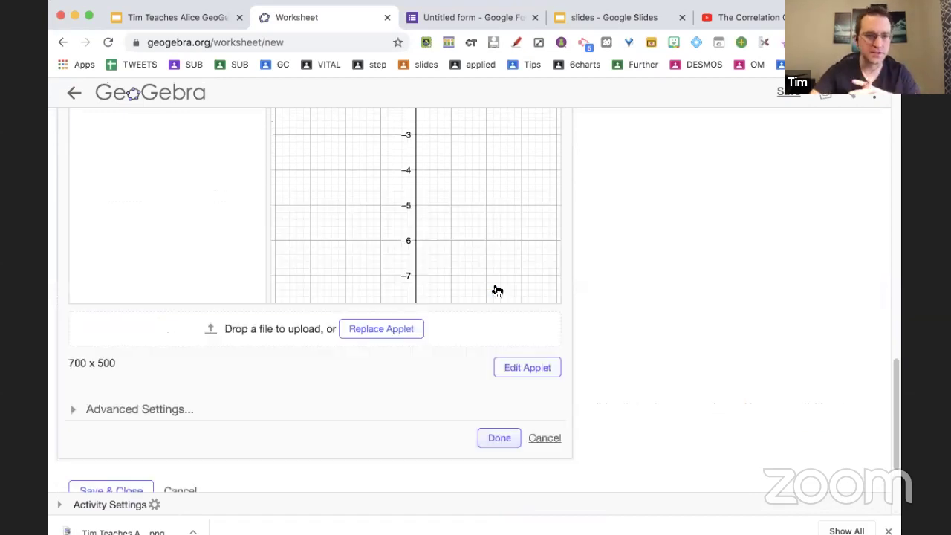
scroll(496, 290, up, 5)
scroll(495, 289, down, 6)
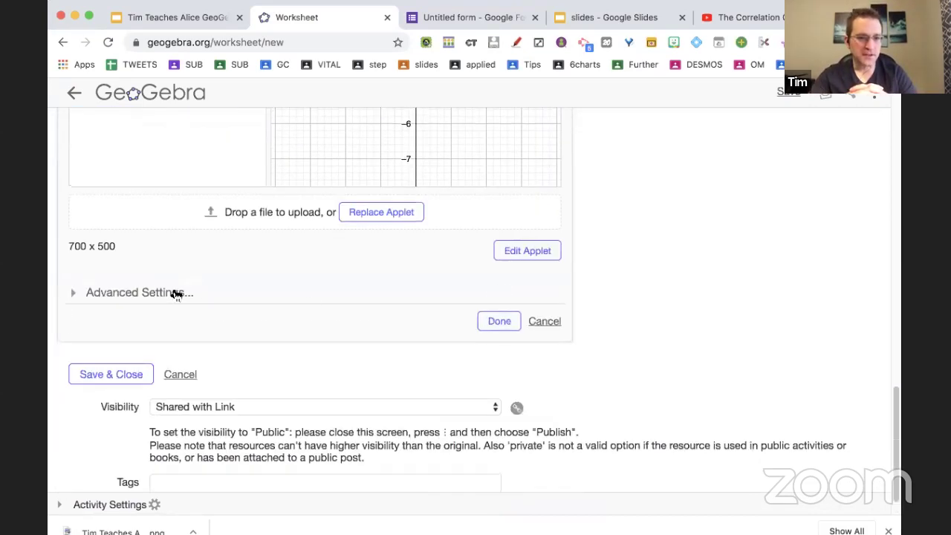
In the applet's advanced settings, enable the style bar, tools and input bar.
click(176, 292)
scroll(284, 372, down, 3)
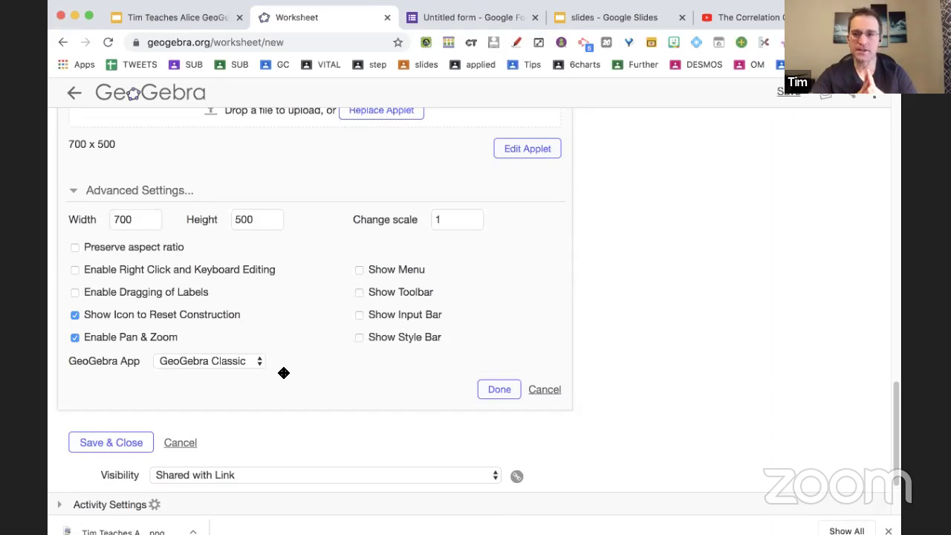
click(376, 296)
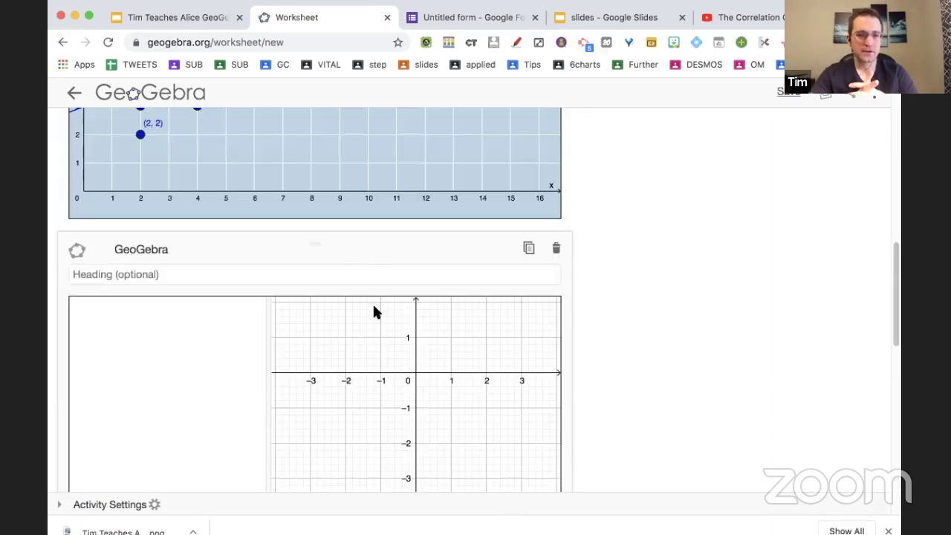
scroll(414, 294, down, 10)
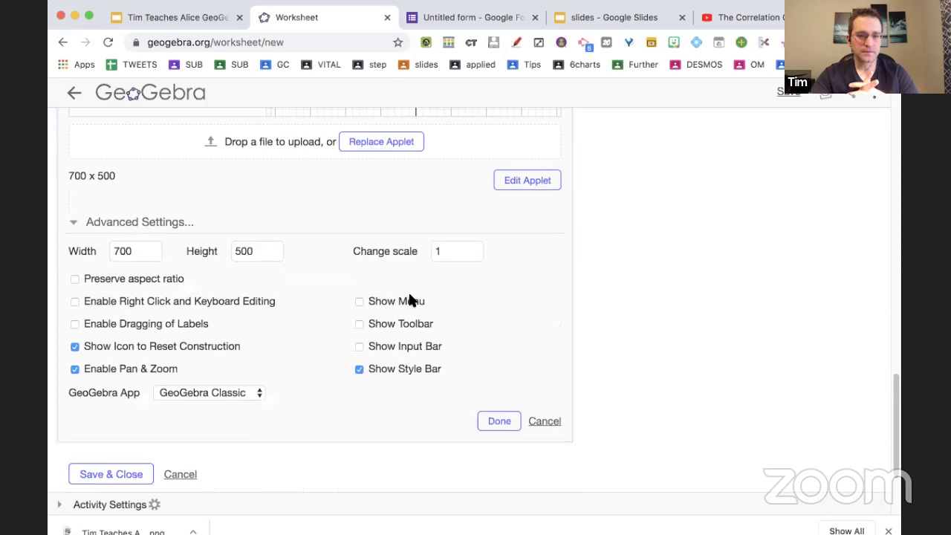
scroll(409, 352, up, 5)
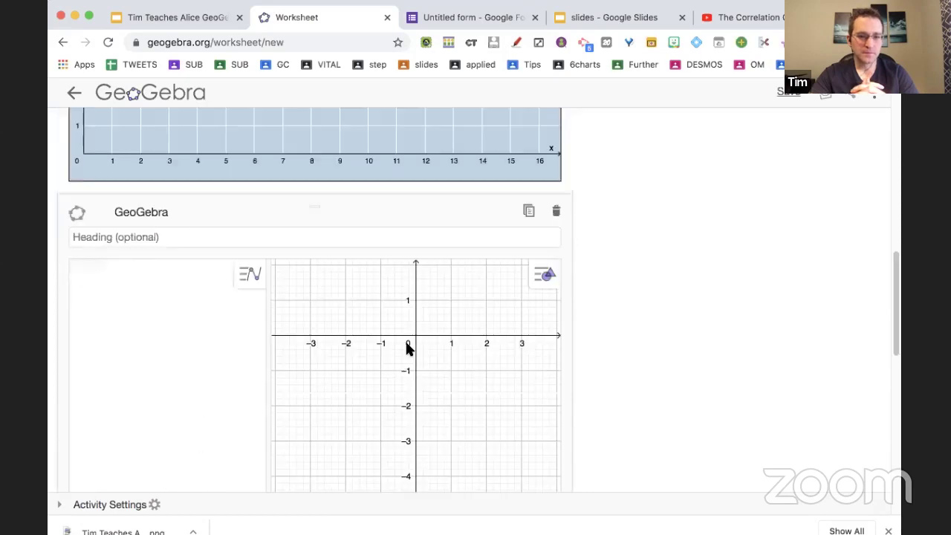
scroll(615, 379, down, 6)
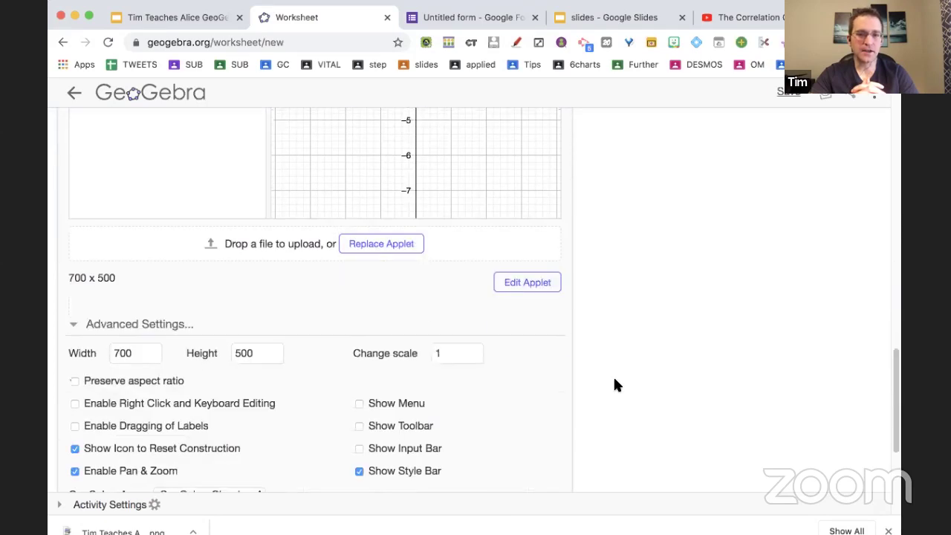
click(412, 354)
scroll(413, 359, up, 5)
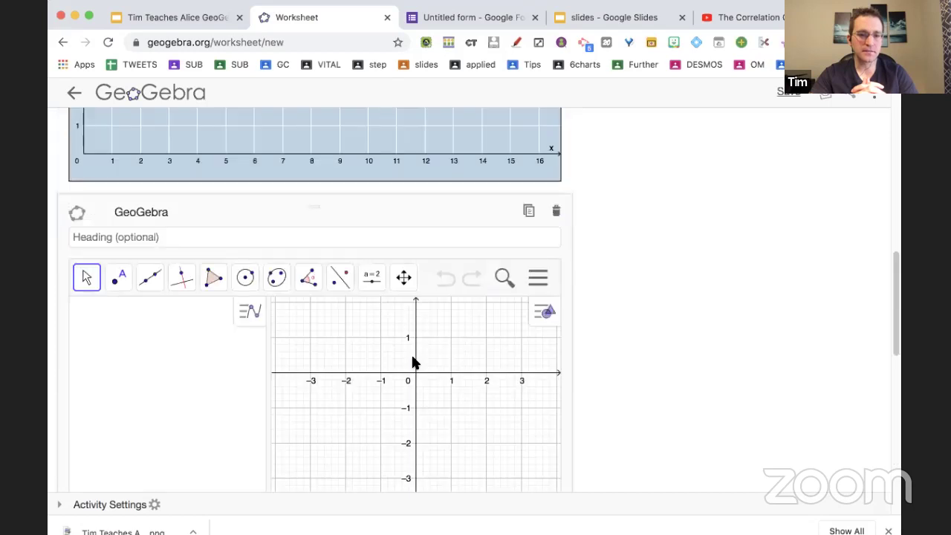
scroll(708, 402, down, 5)
click(405, 377)
scroll(617, 324, up, 5)
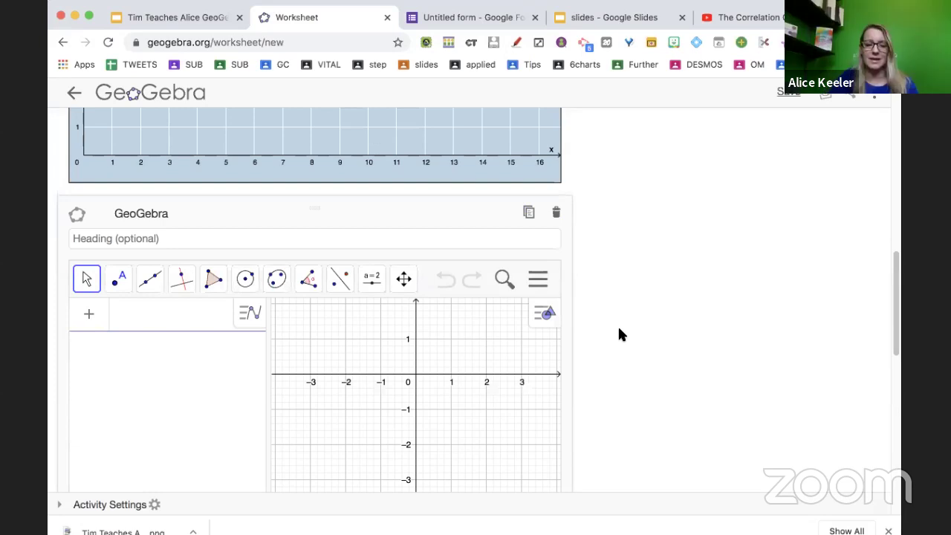
scroll(618, 325, down, 5)
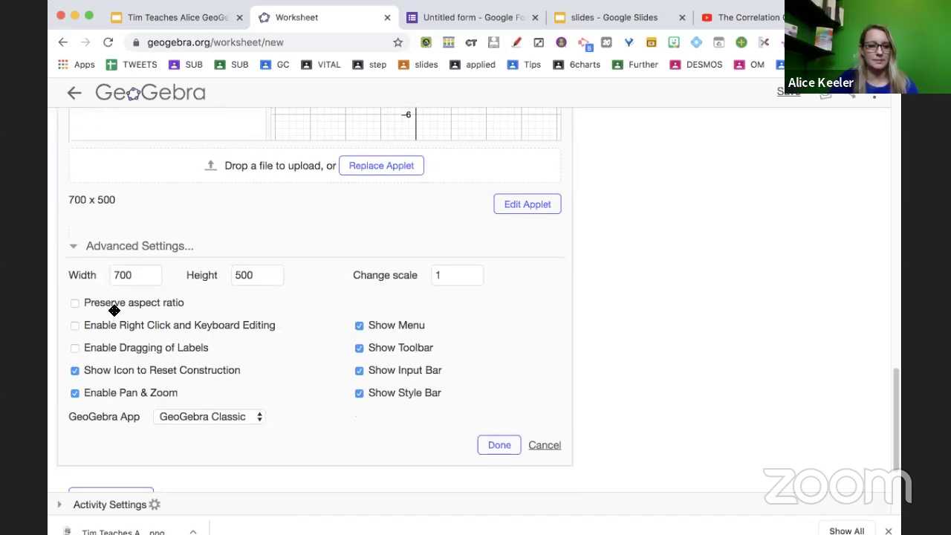
Allow label dragging, right-click editing and fixed aspect ratio, keep GeoGebra Classic, then save and close.
click(75, 347)
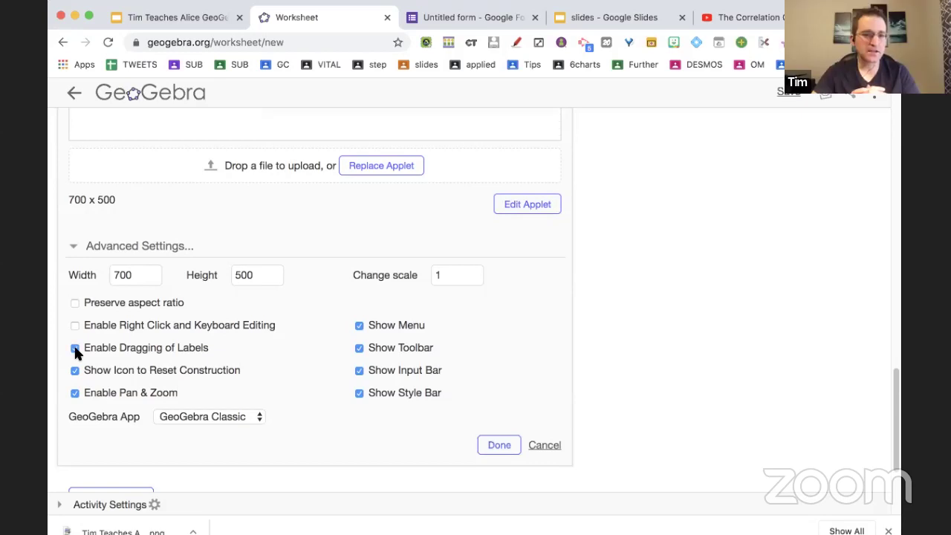
click(74, 325)
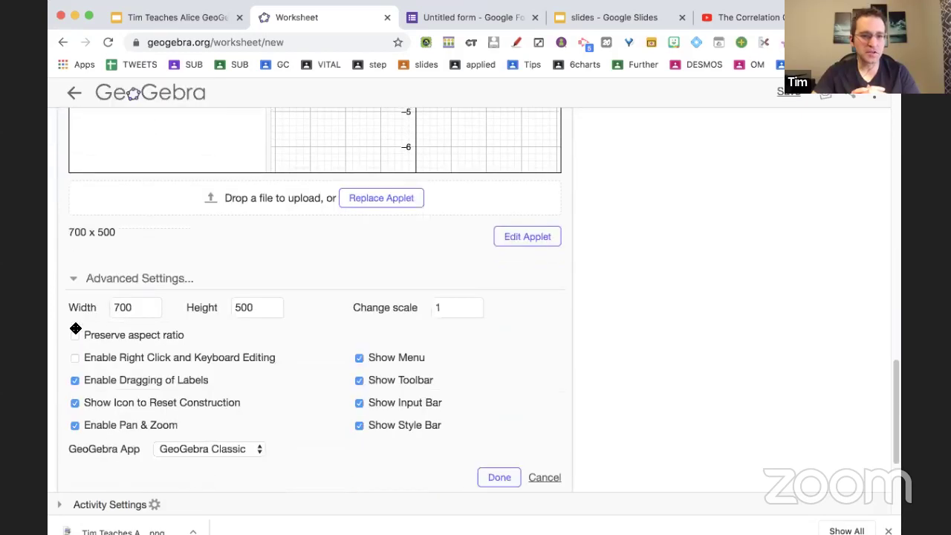
click(74, 270)
click(74, 270)
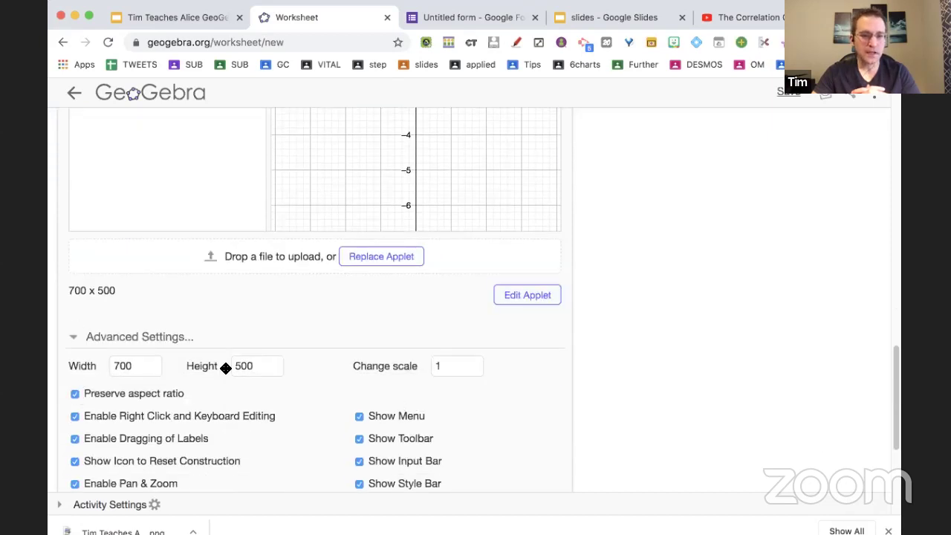
scroll(266, 404, down, 2)
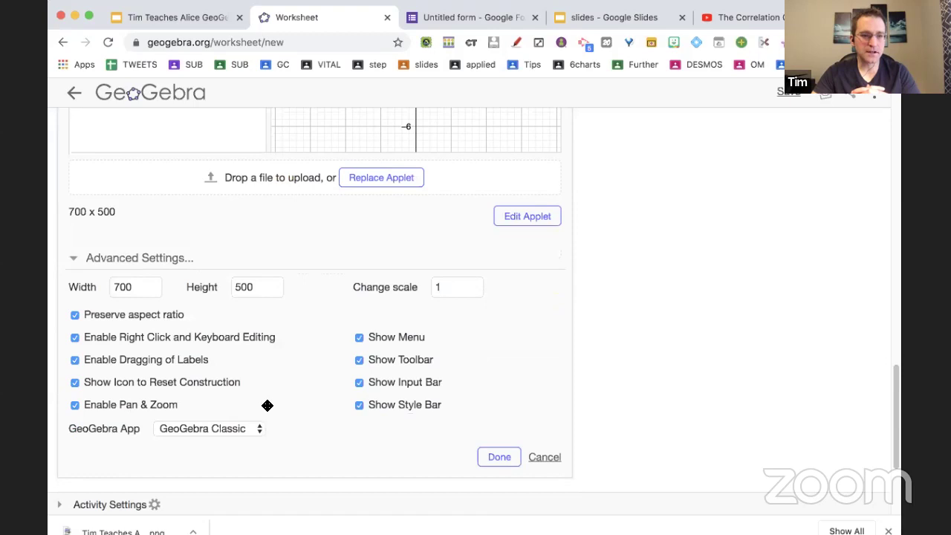
click(250, 428)
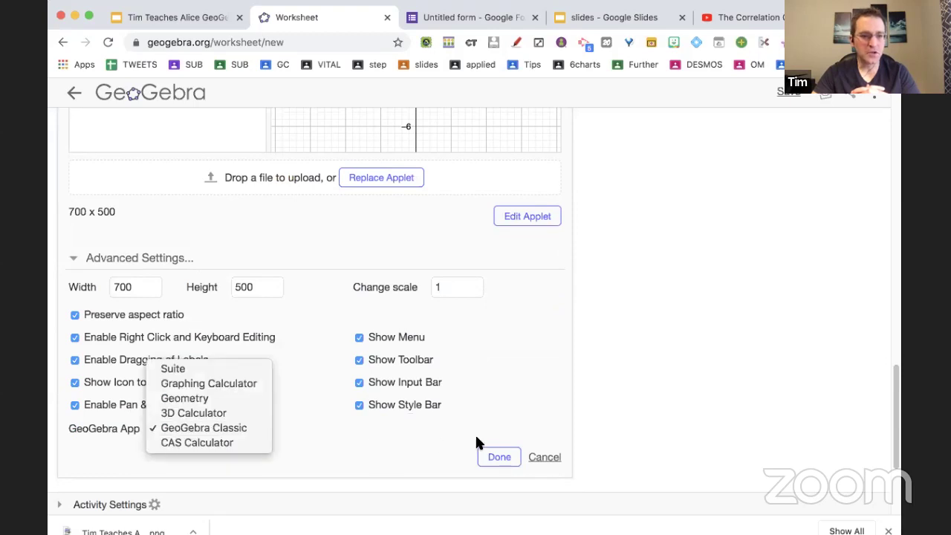
click(494, 453)
click(495, 454)
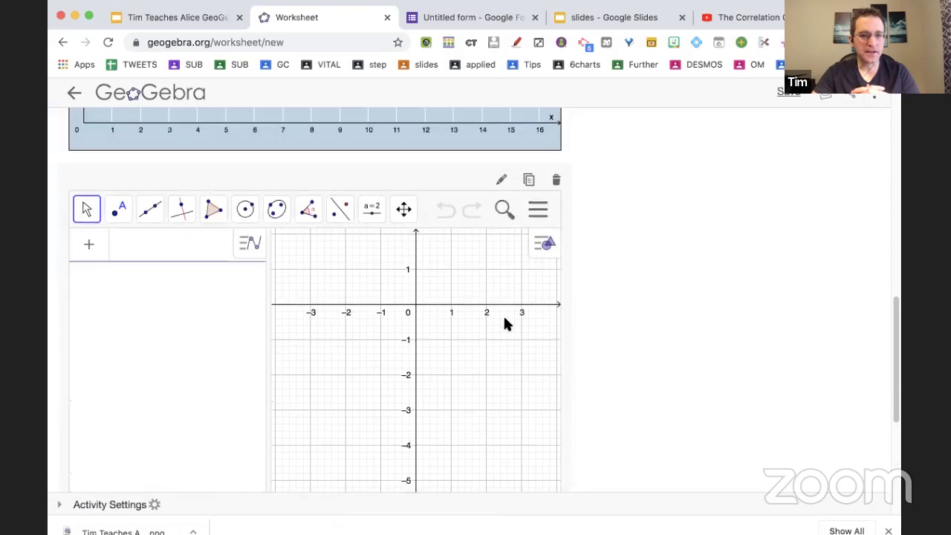
scroll(503, 314, down, 5)
click(102, 338)
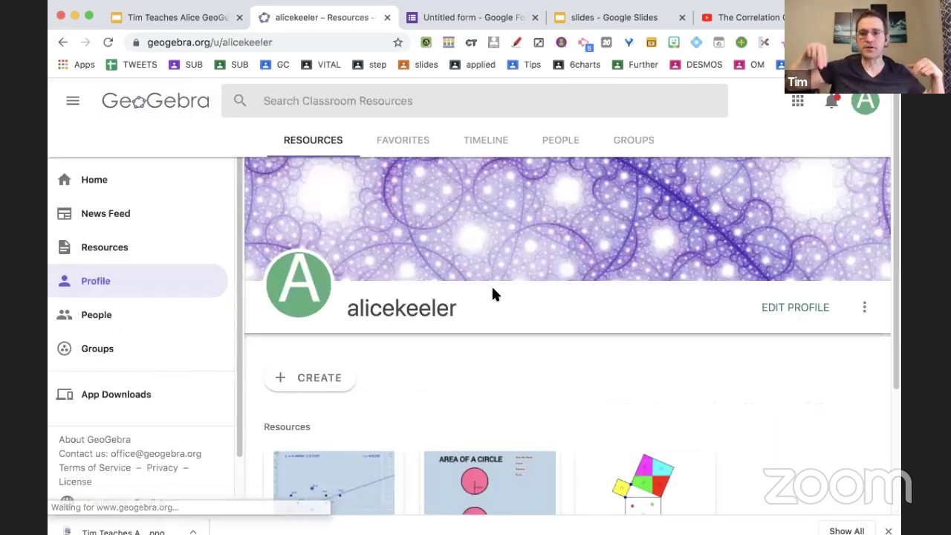
Open the Correlation Coefficient activity, then return to the GeoGebra home page.
scroll(643, 250, down, 5)
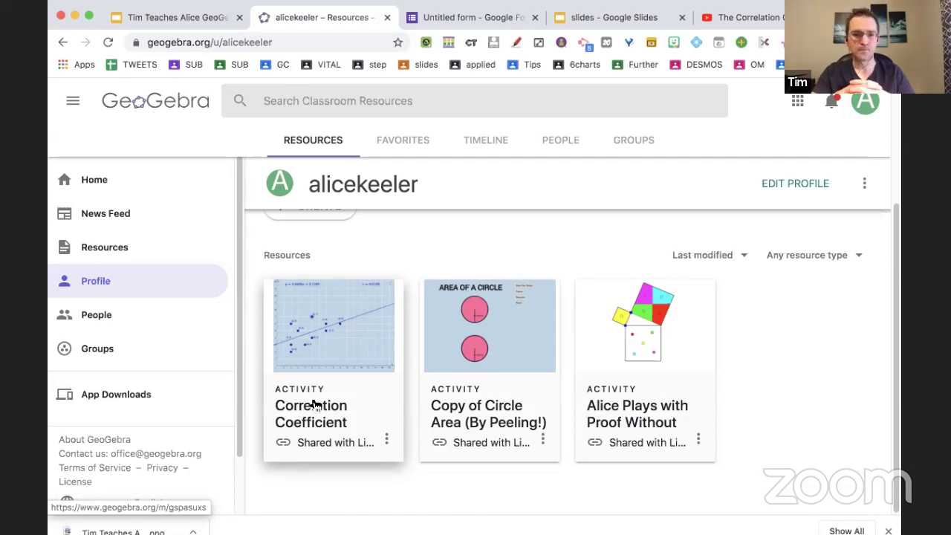
click(315, 404)
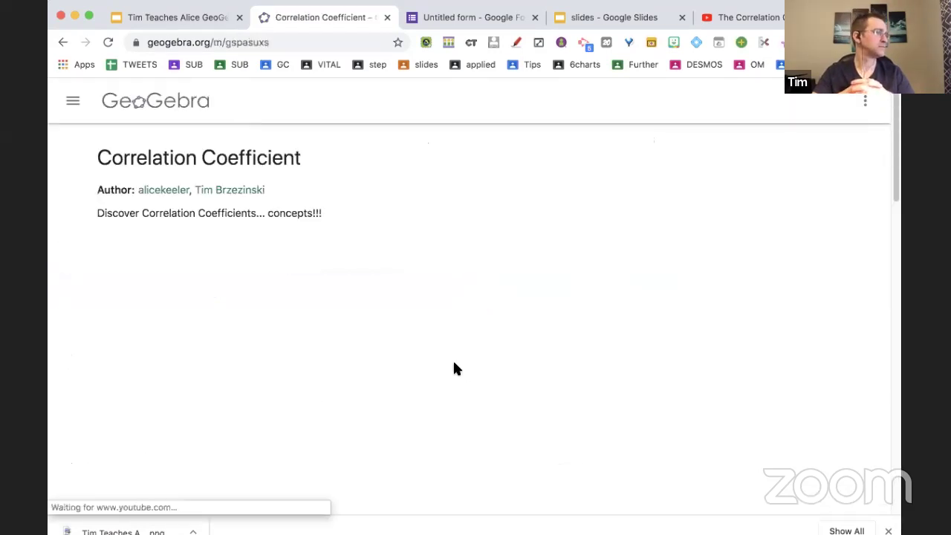
click(75, 102)
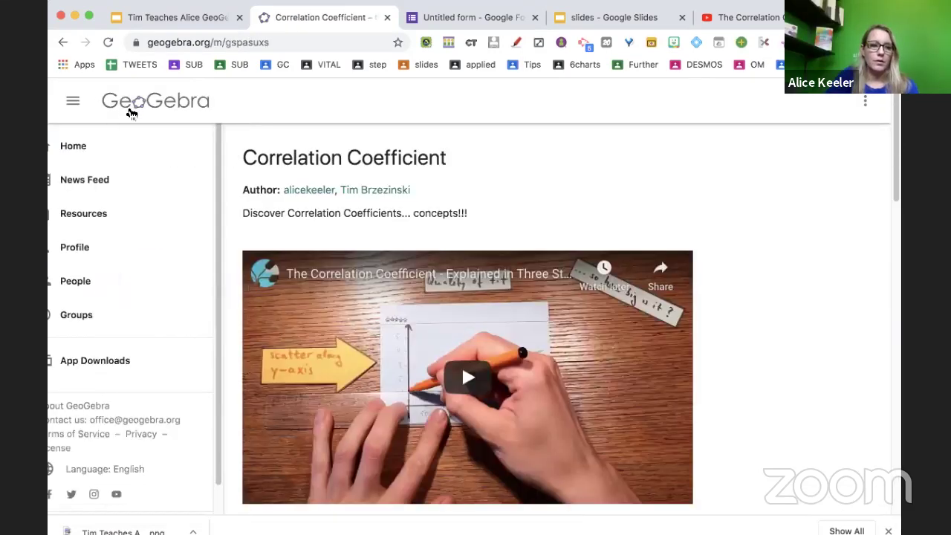
click(128, 111)
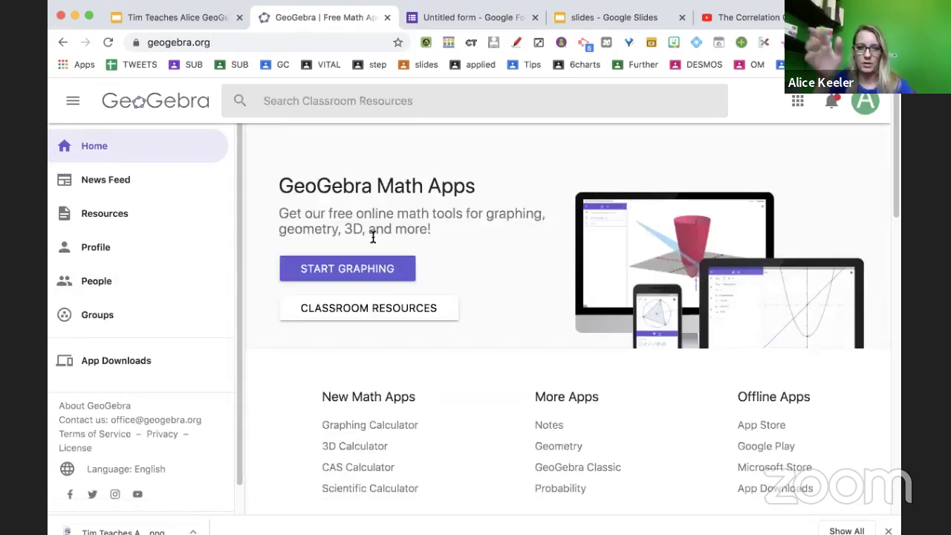
From the profile's Resources page, start creating a new blank activity.
scroll(580, 267, down, 3)
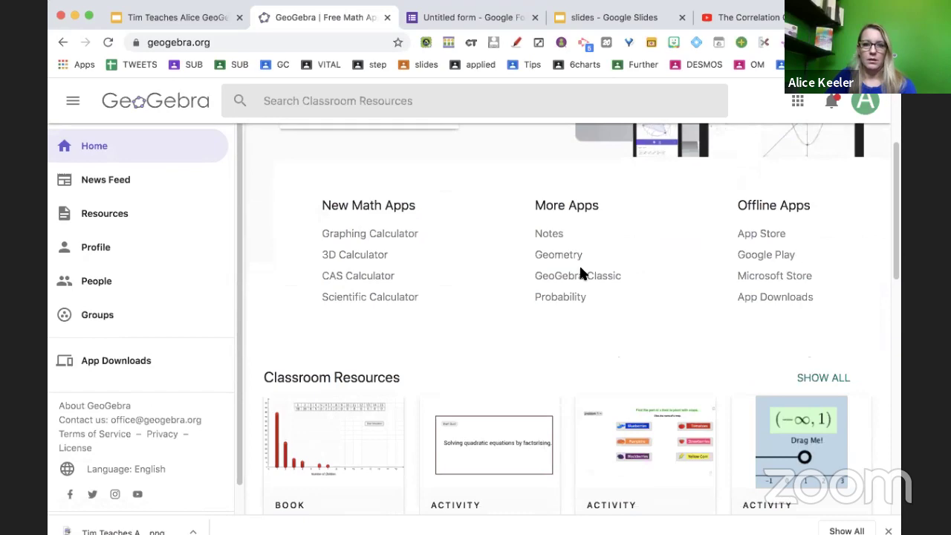
scroll(581, 271, up, 3)
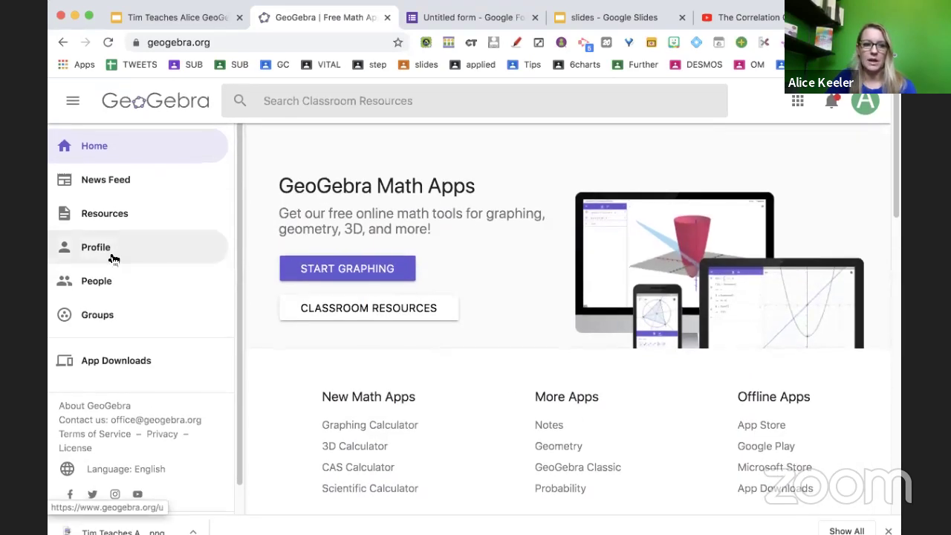
click(113, 258)
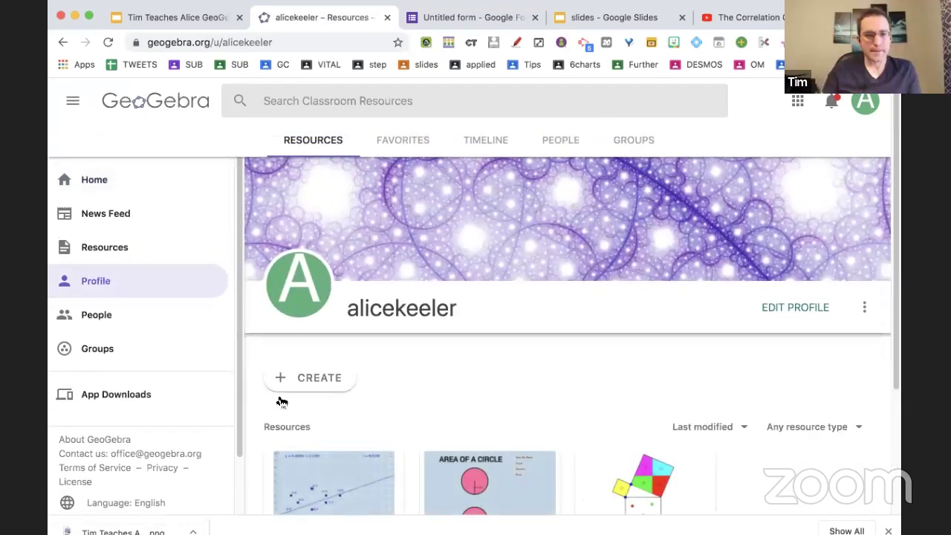
click(308, 380)
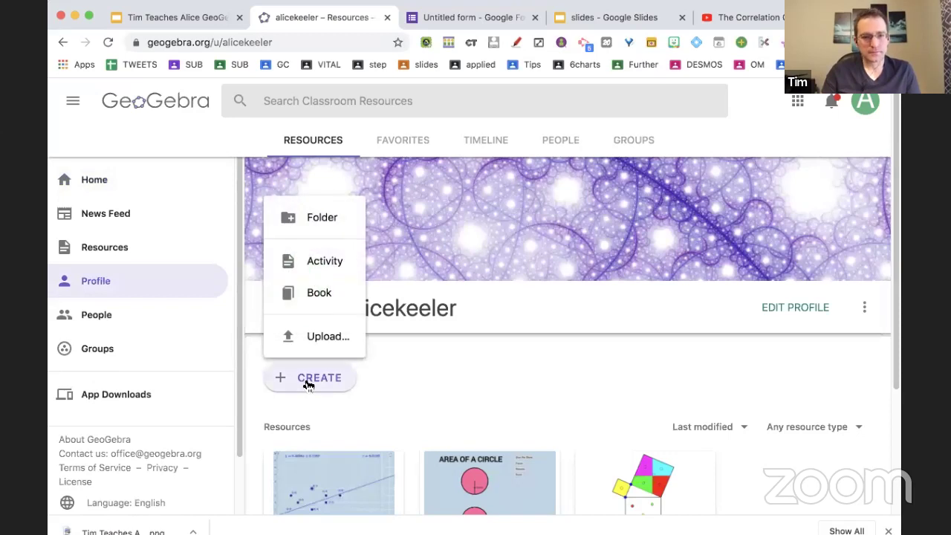
click(328, 262)
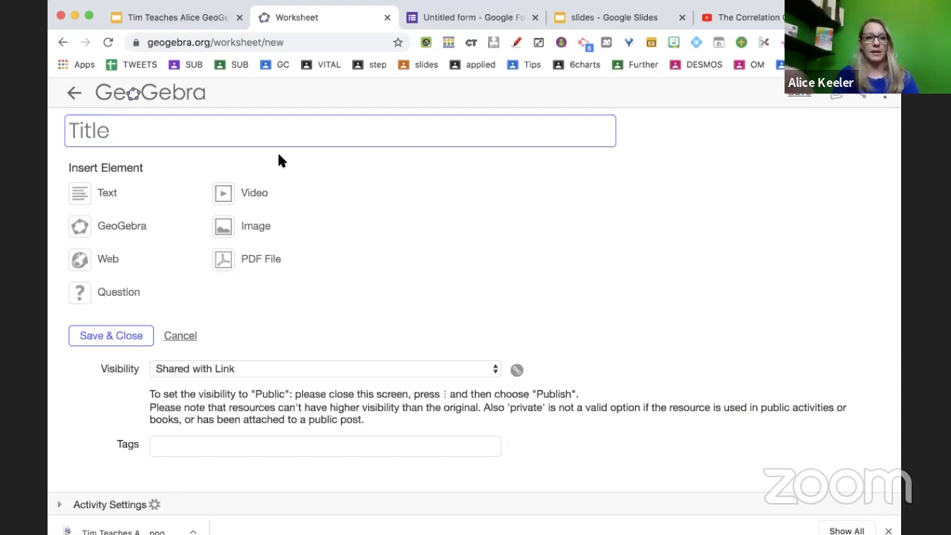
Title the new activity 'Painting Youcubed' and add a Text element.
text(Painting )
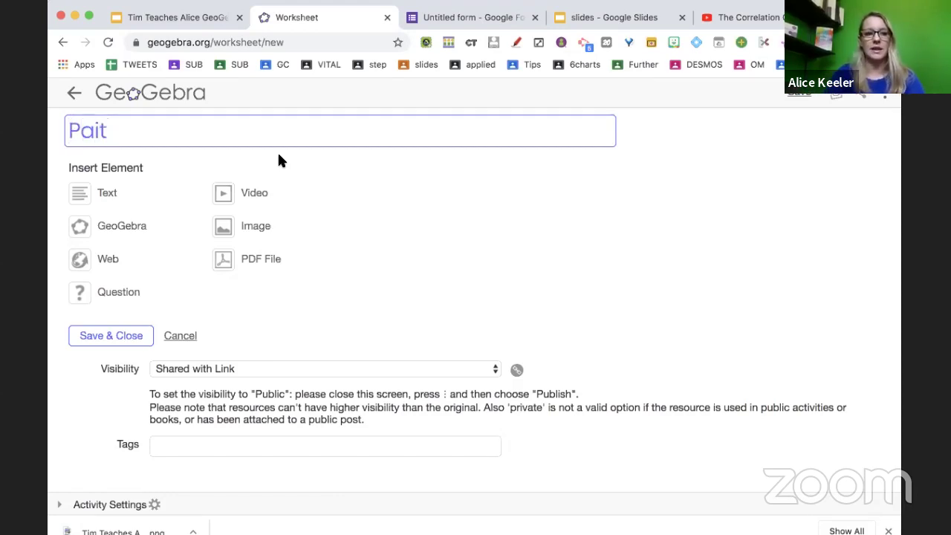
text(Youc)
key(BackSpace)
text(cubed)
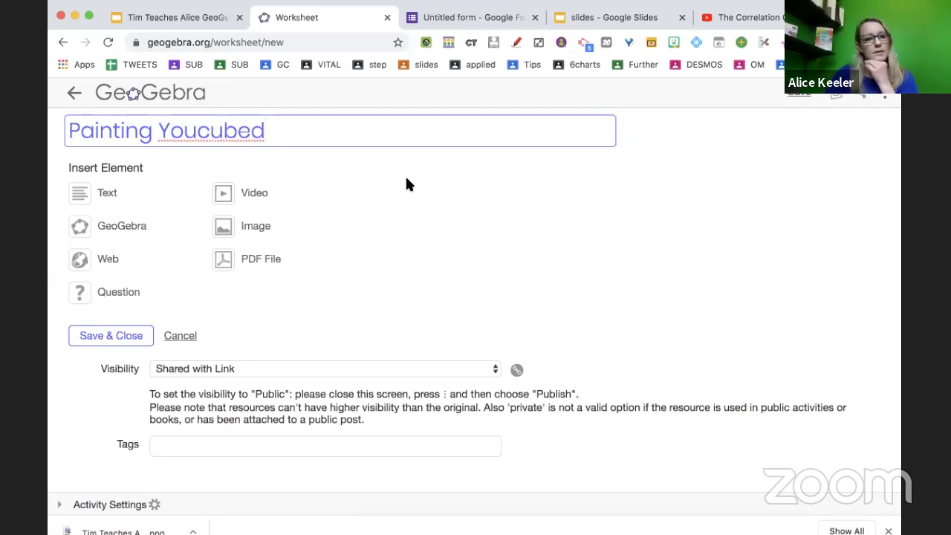
click(80, 191)
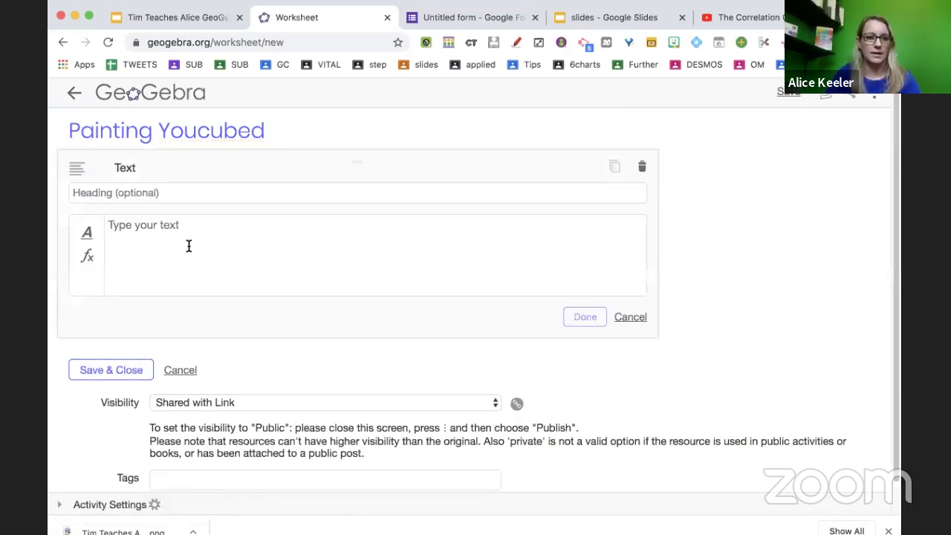
Enter heading 'Paiting Youcubed' and body 'This is adapted from youcubed.org', then select youcubed.org.
click(193, 195)
text(Paiting Youcubed)
click(195, 248)
text(This is a)
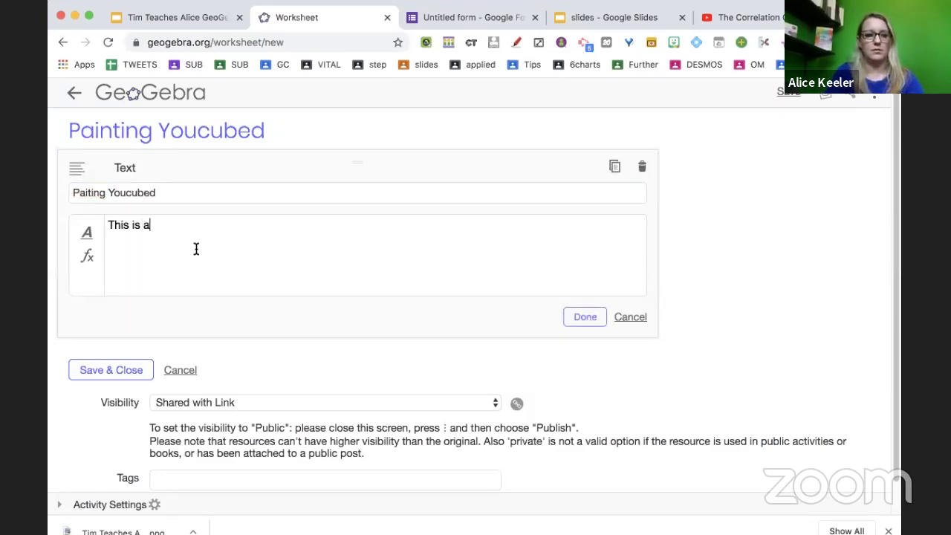
text(dapted from)
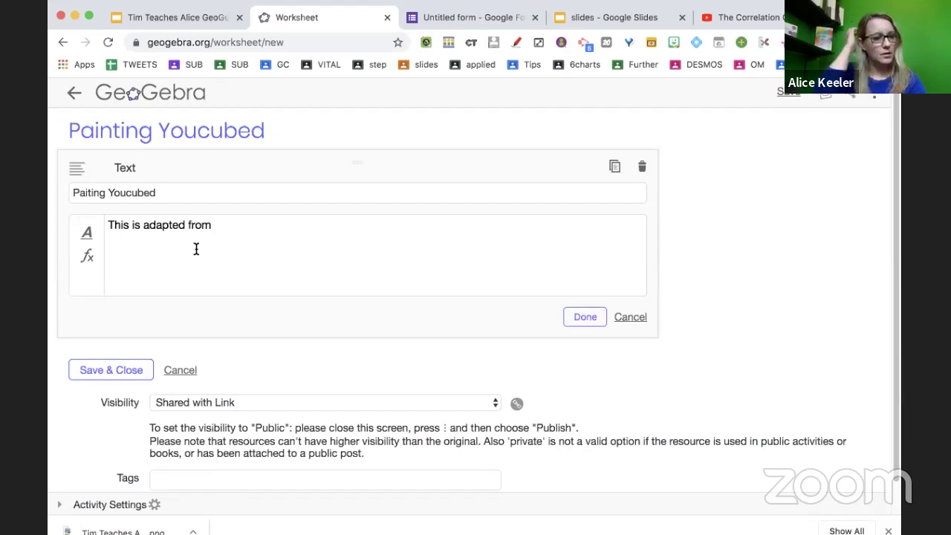
text( youcubed.org)
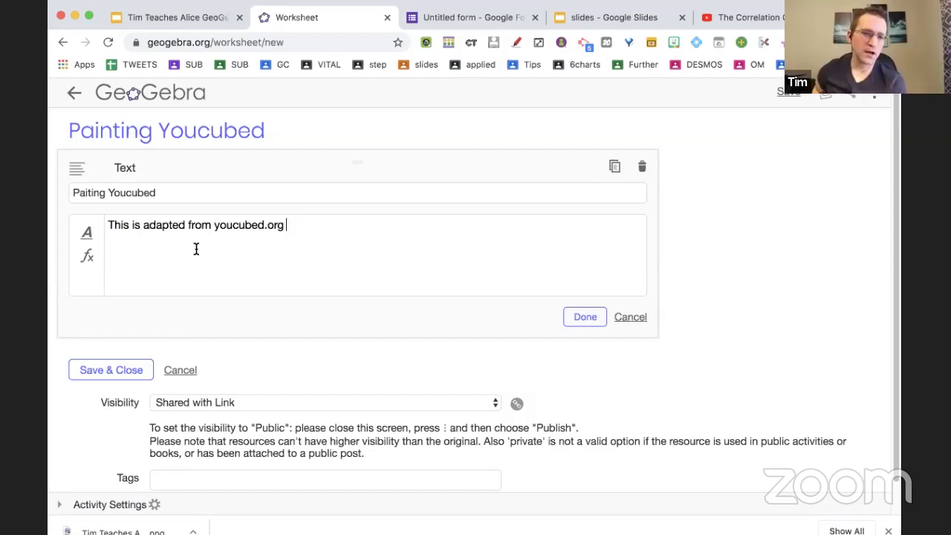
click(571, 318)
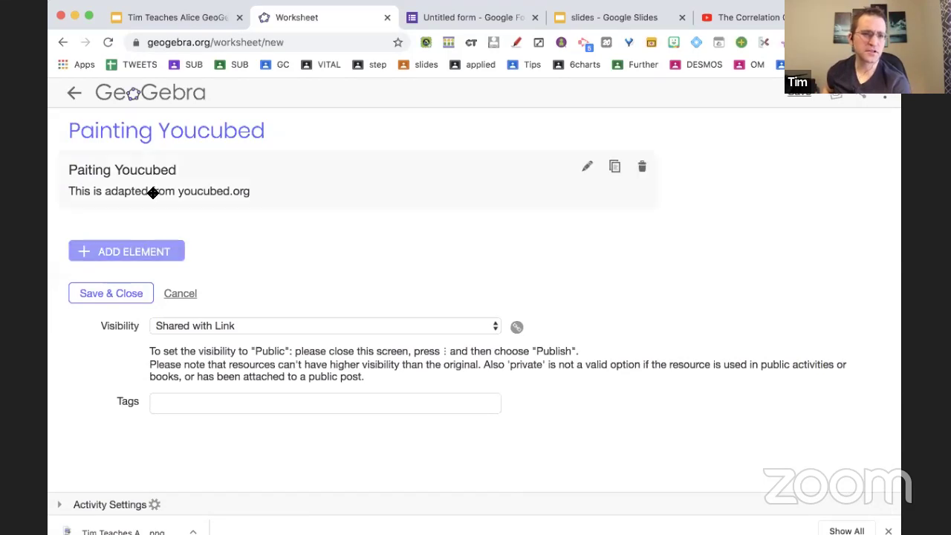
click(152, 193)
drag(289, 225, 214, 227)
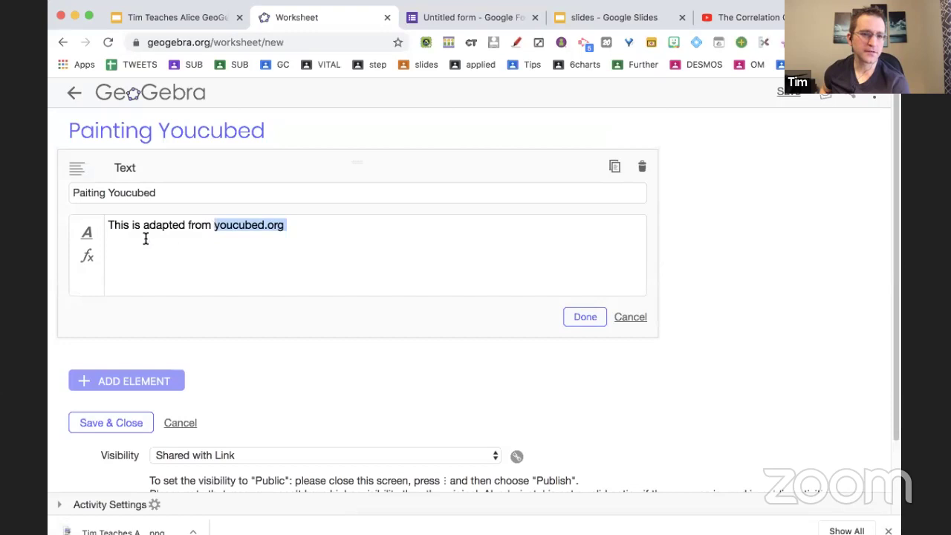
click(87, 232)
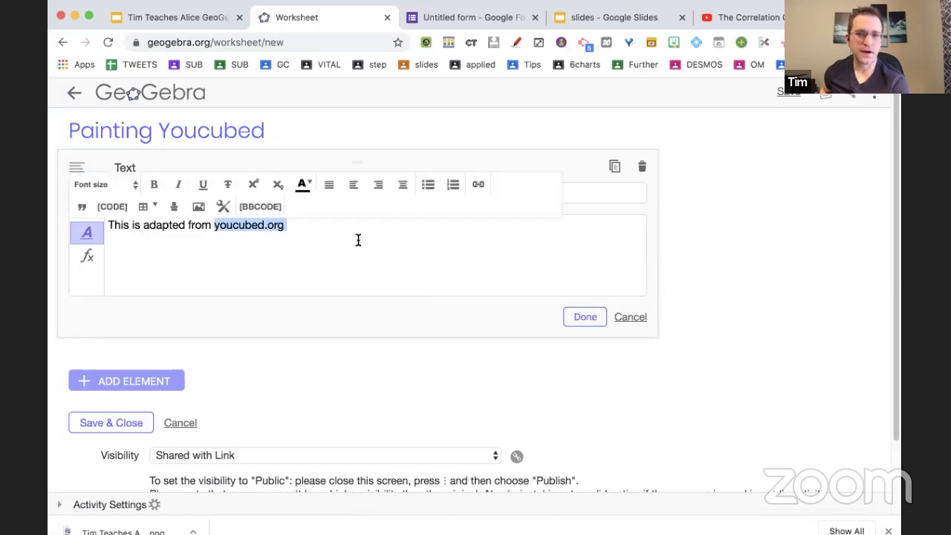
click(479, 186)
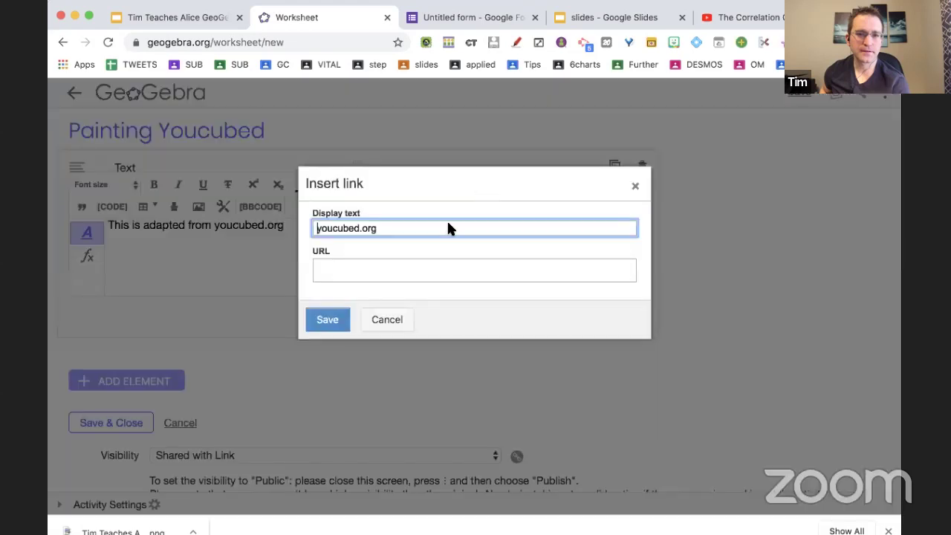
click(370, 277)
text(http://youcubed.org)
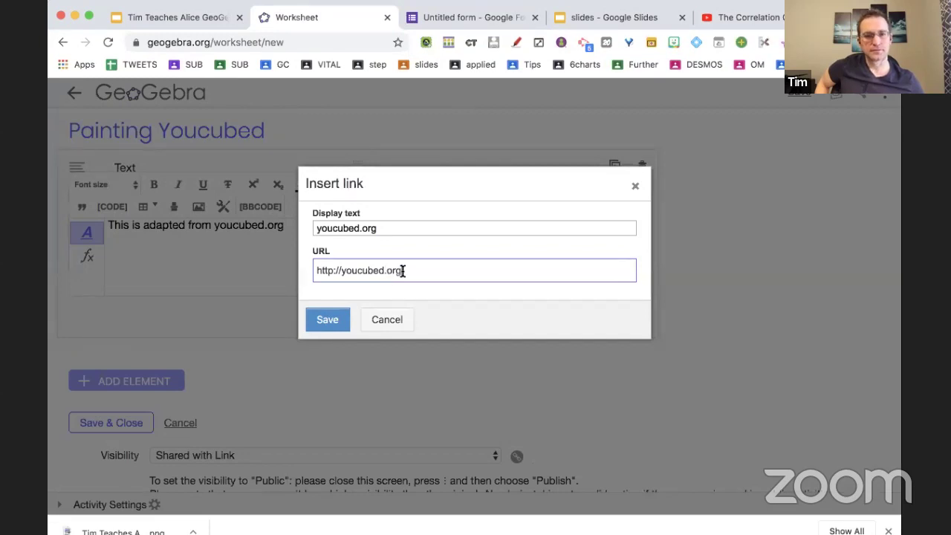
click(324, 321)
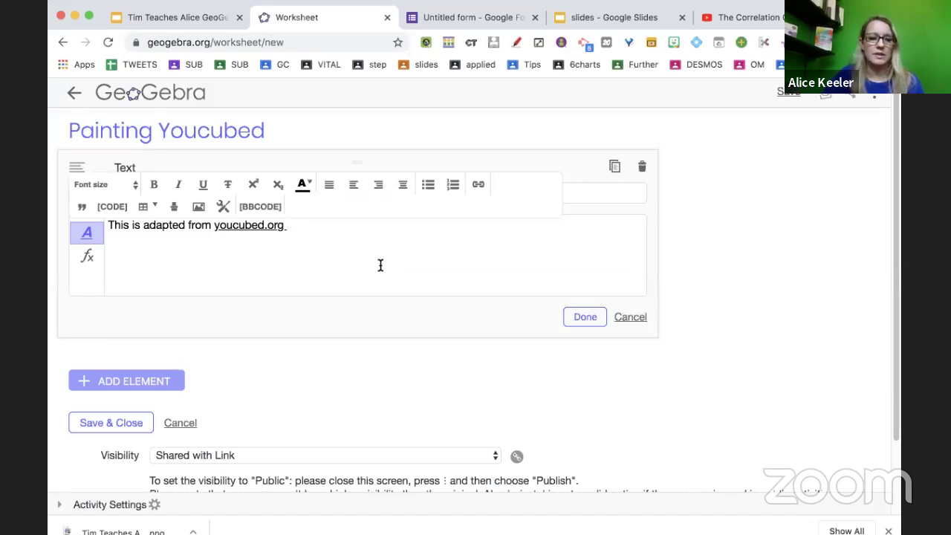
text(You are )
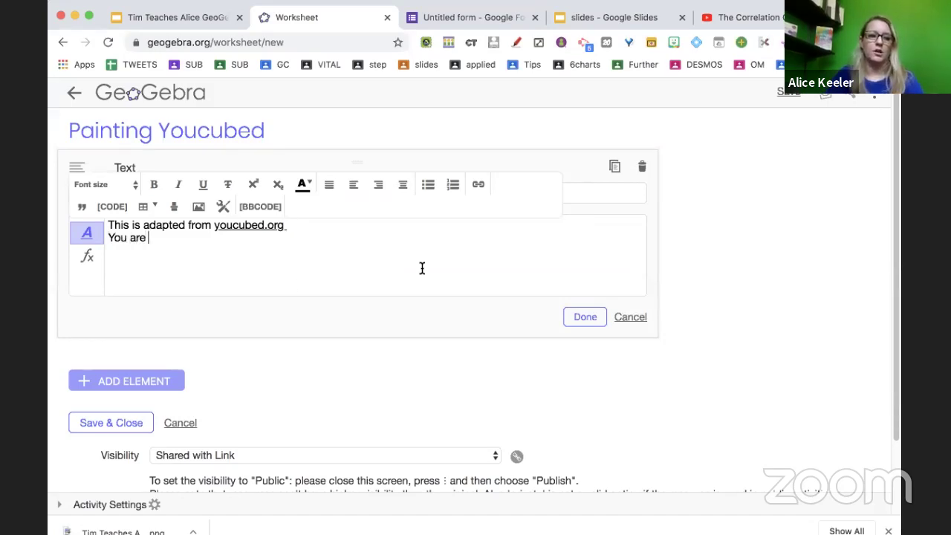
text(building cubes and )
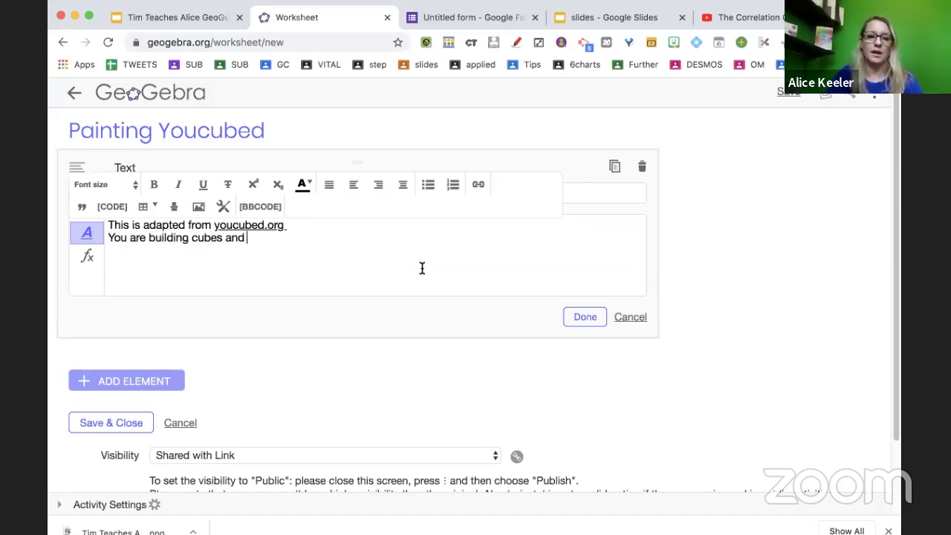
text(pouring paint all over them.)
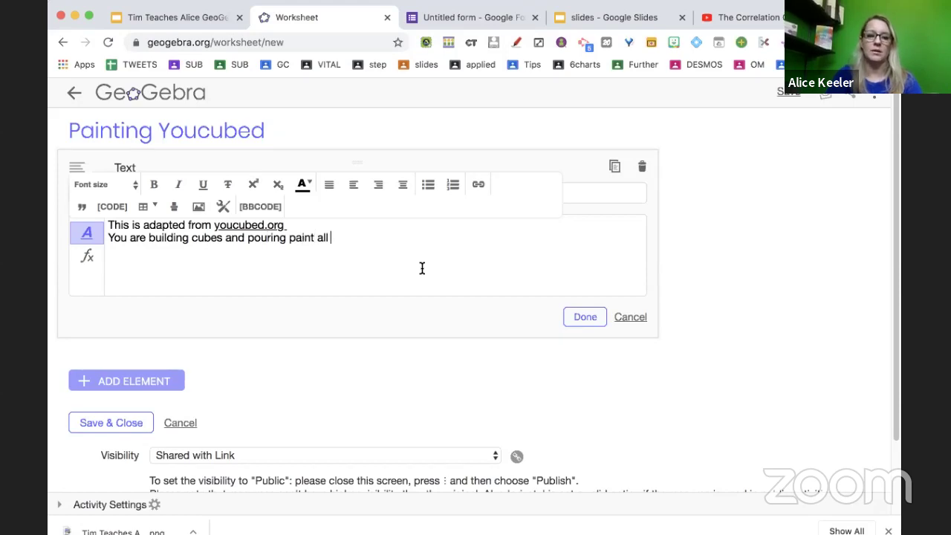
click(587, 317)
Add an Image element containing the paint-bucket cube picture and begin its heading.
click(145, 268)
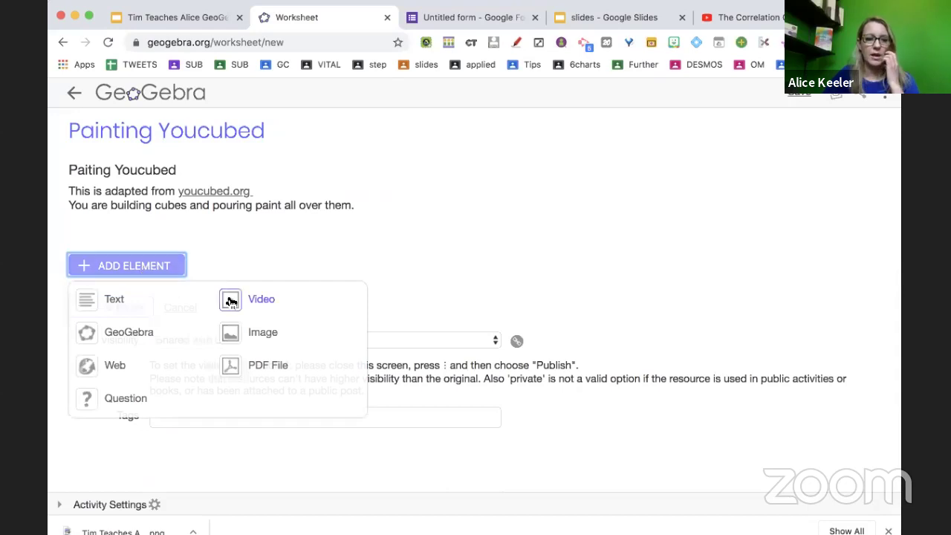
click(227, 333)
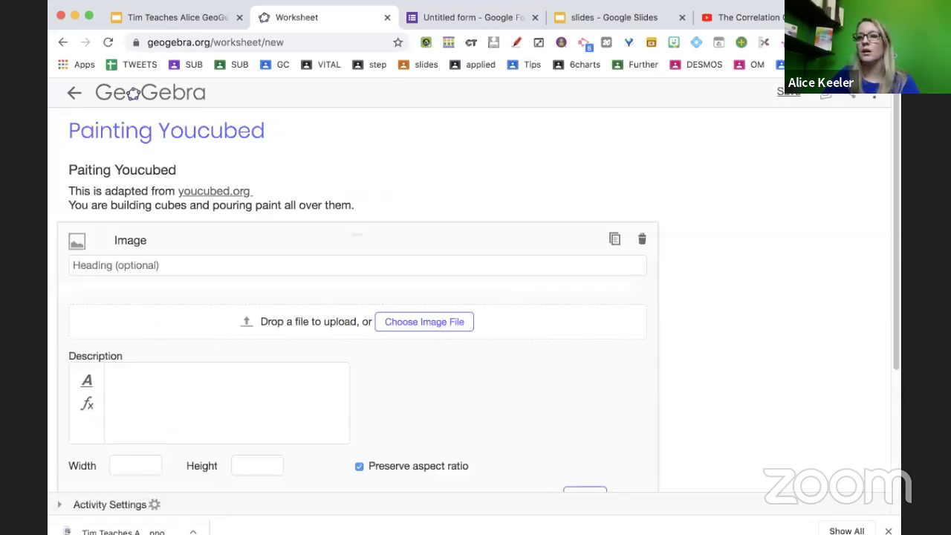
mouse_move(842, 466)
mouse_down()
mouse_move(535, 367)
mouse_move(514, 334)
mouse_up()
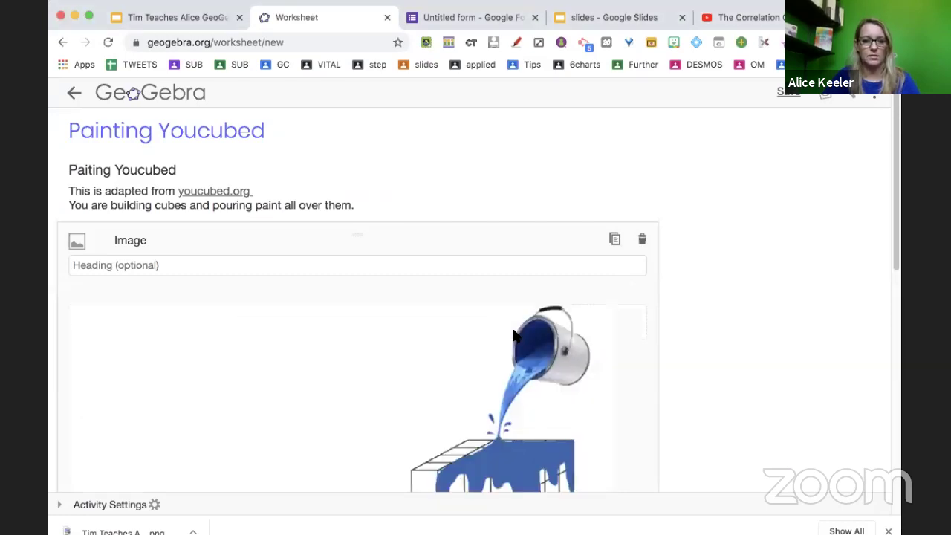
scroll(513, 333, down, 1)
click(414, 215)
text(Pain)
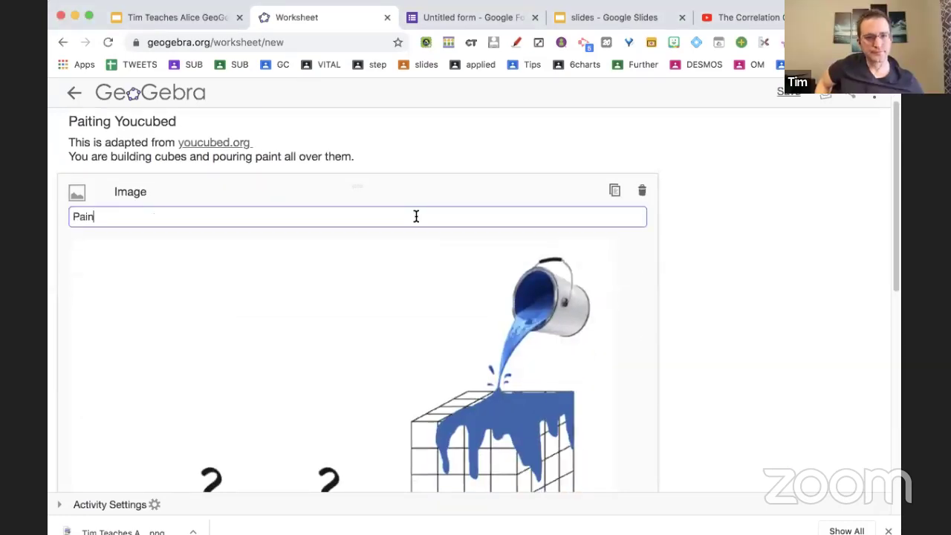
scroll(416, 216, down, 4)
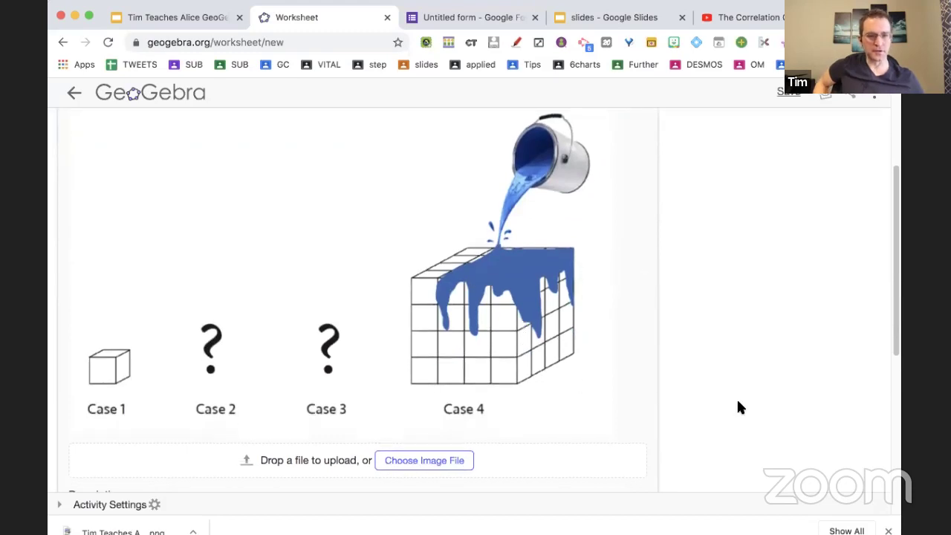
scroll(738, 407, down, 6)
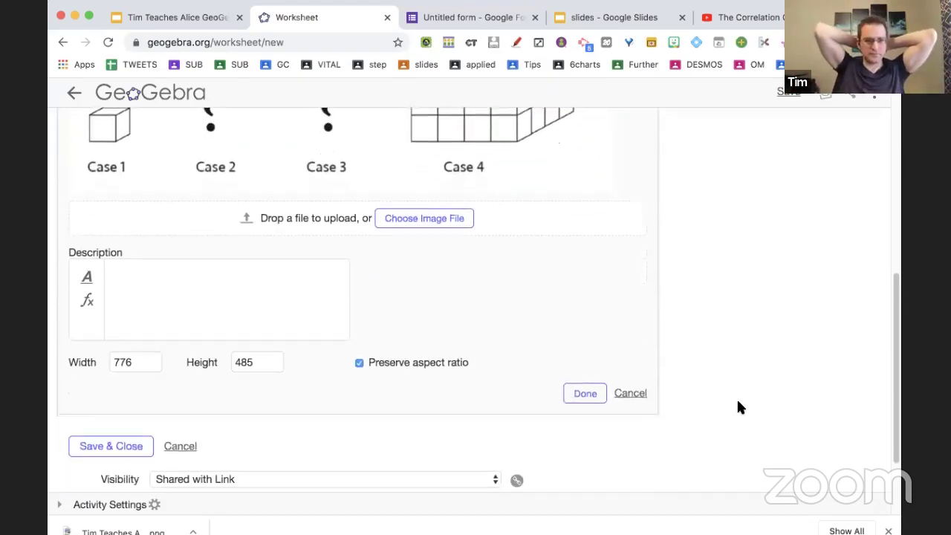
Set the image width to 600 and describe it 'What does case 2 and case 3 look like?'.
click(142, 364)
double_click(143, 364)
text(600)
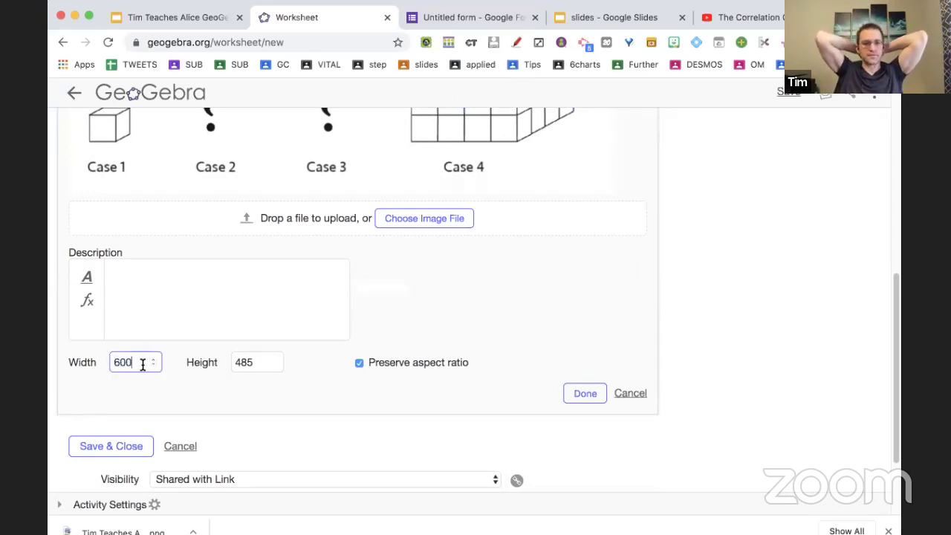
scroll(623, 345, up, 3)
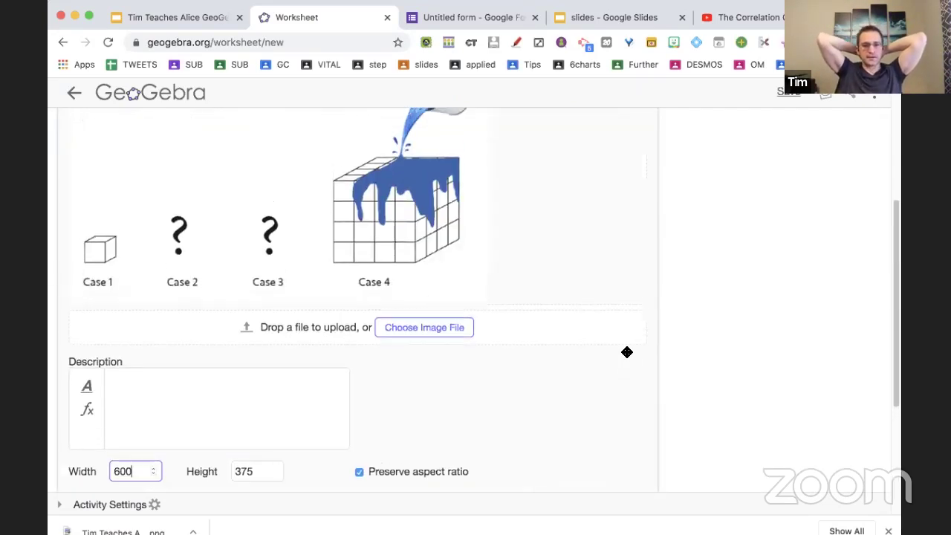
scroll(627, 352, up, 5)
scroll(627, 352, down, 8)
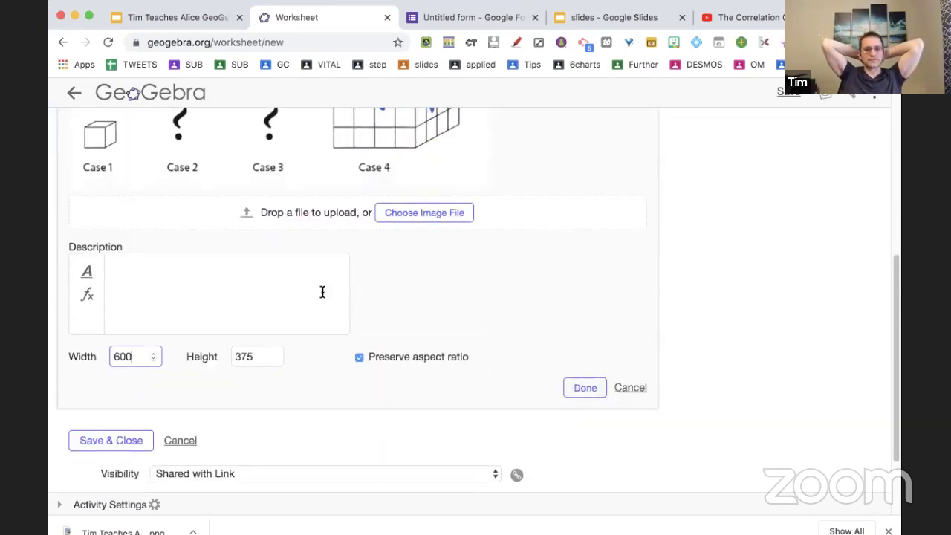
click(322, 292)
text(Wh)
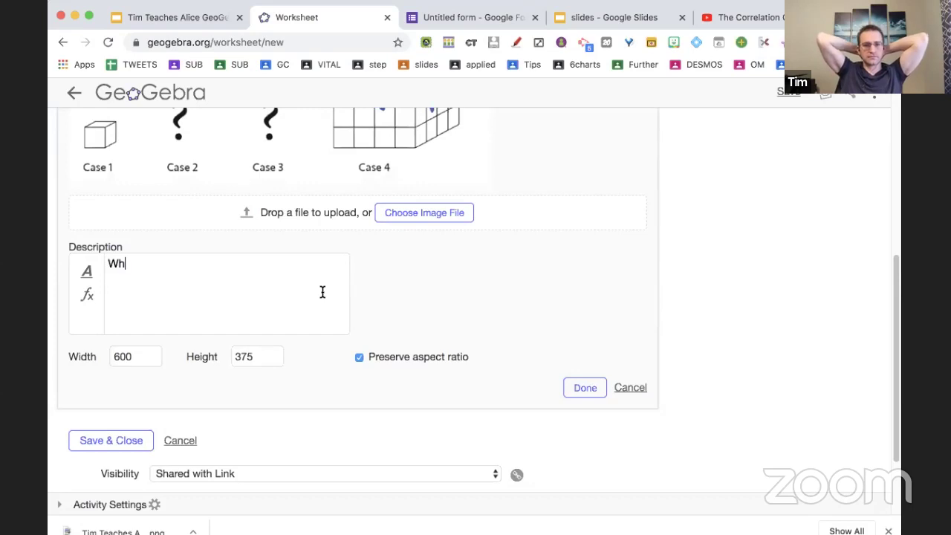
text(at does case 2 and case 3 look like?)
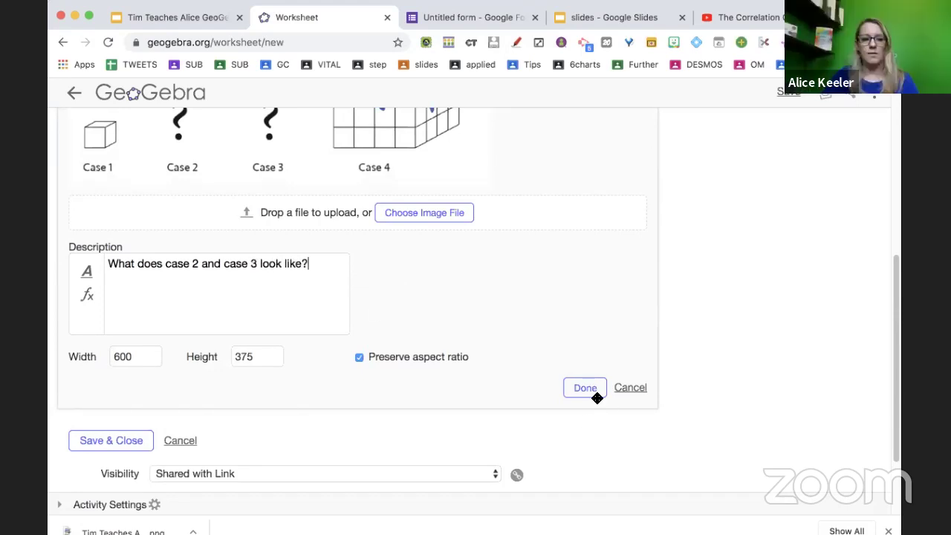
click(595, 391)
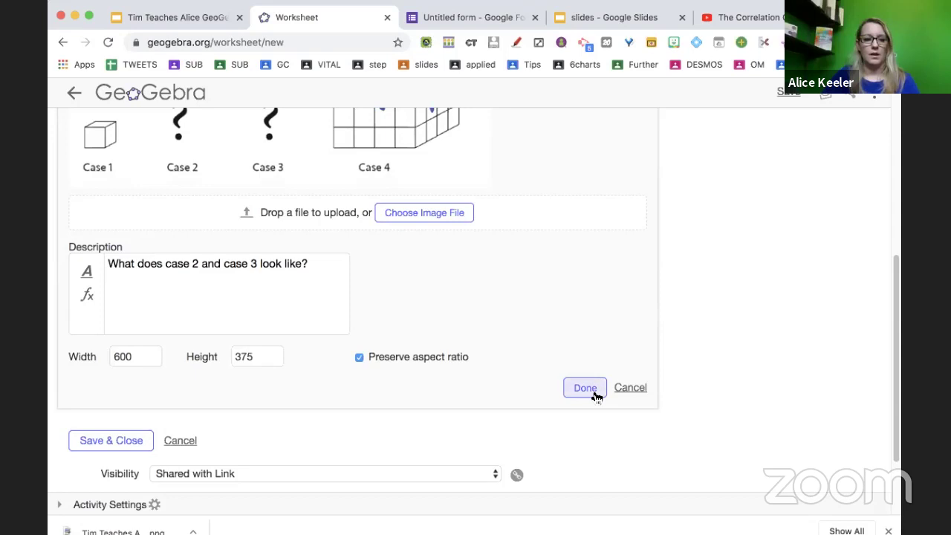
click(130, 369)
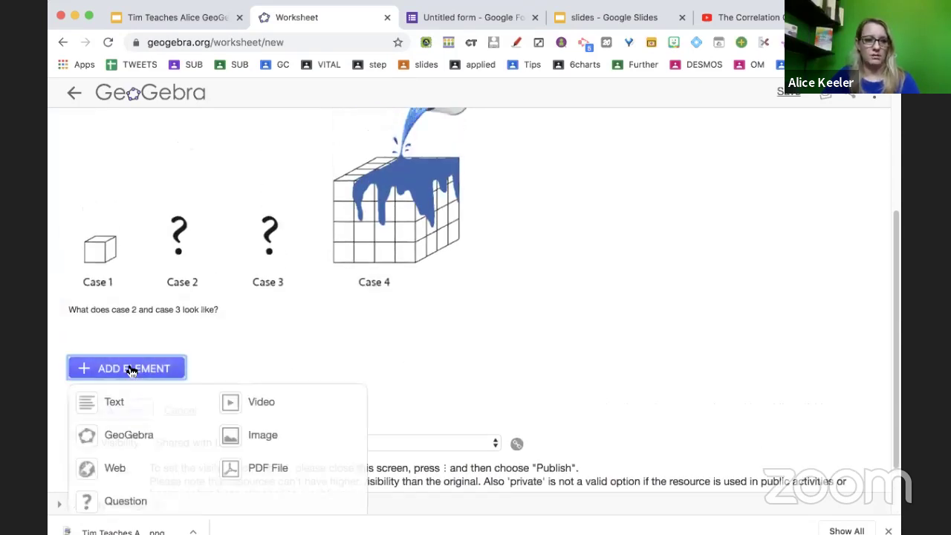
Add a Question 'What would be case 2? Describe.' with answer 'This would be a 2 by 2 by 2 cube.'.
scroll(152, 415, down, 2)
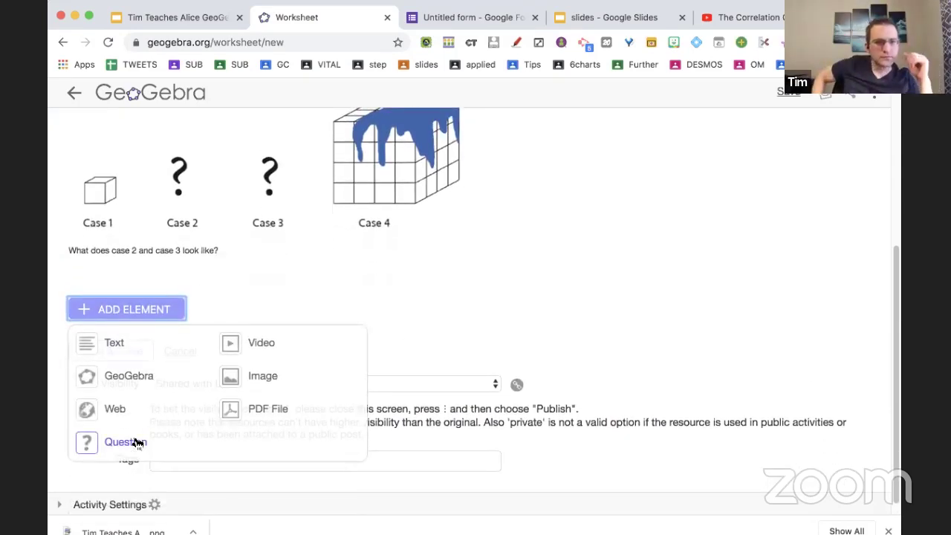
click(134, 441)
scroll(302, 318, down, 2)
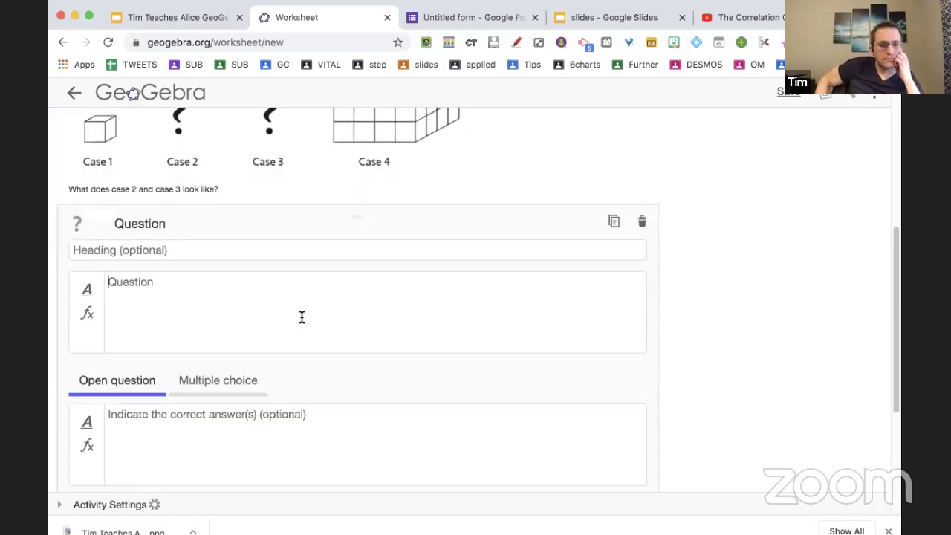
text(What wou)
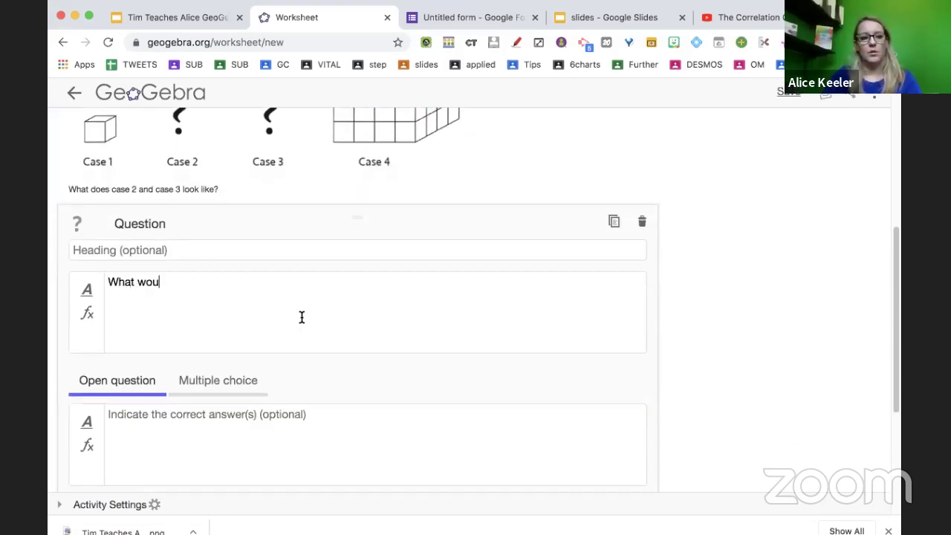
text(ld be case 2? Describe.)
scroll(302, 317, down, 3)
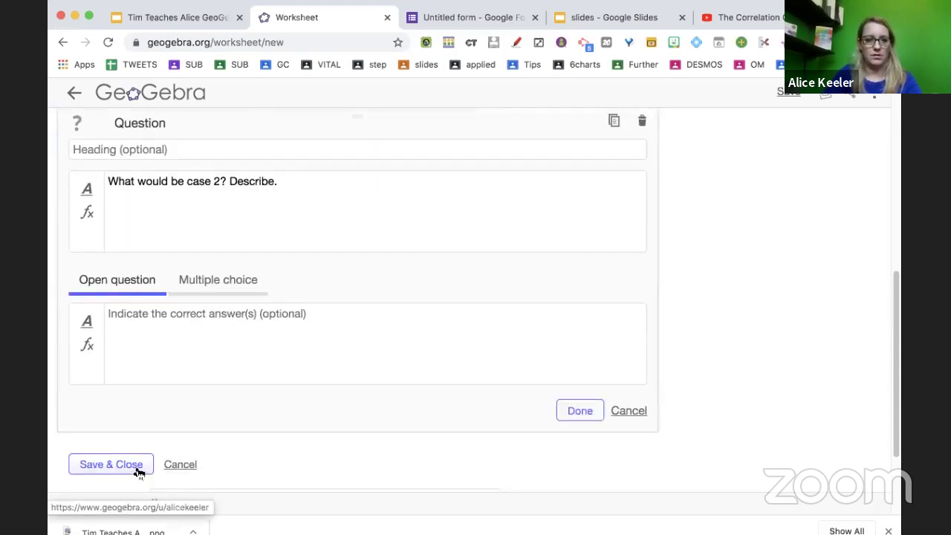
click(221, 328)
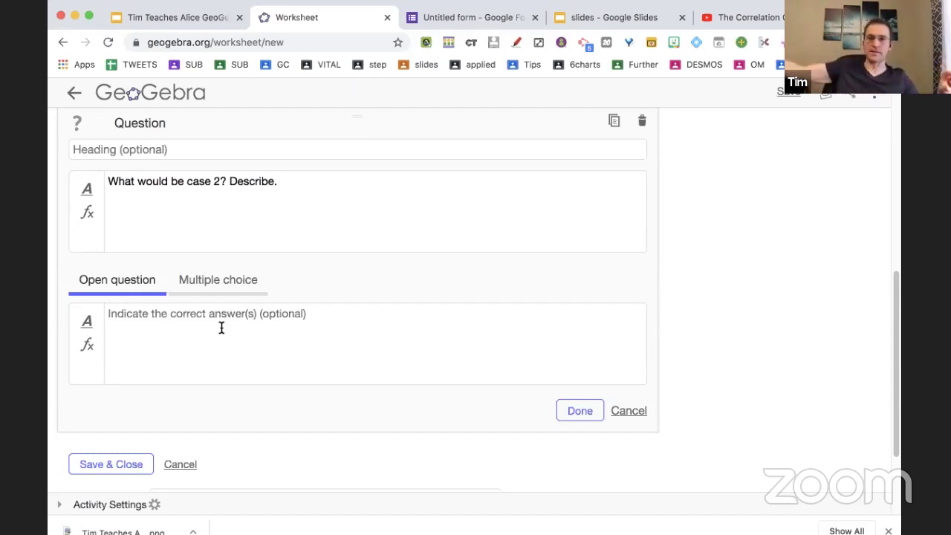
text(This would b)
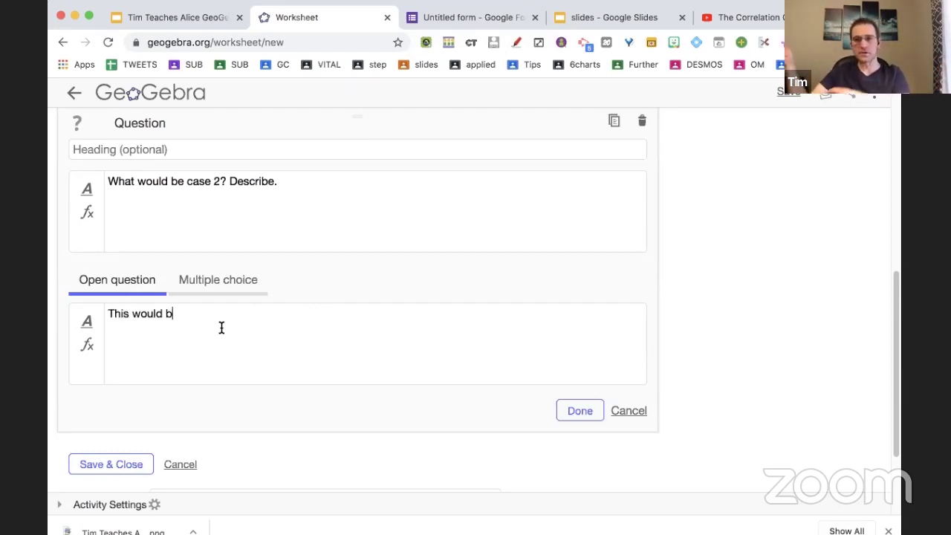
text(e a 2 by 2)
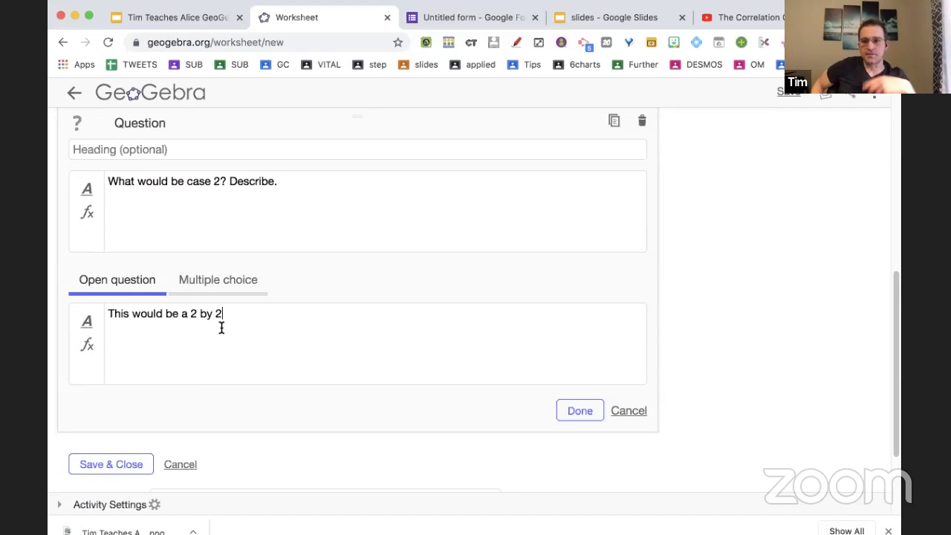
text( by 2 cube.)
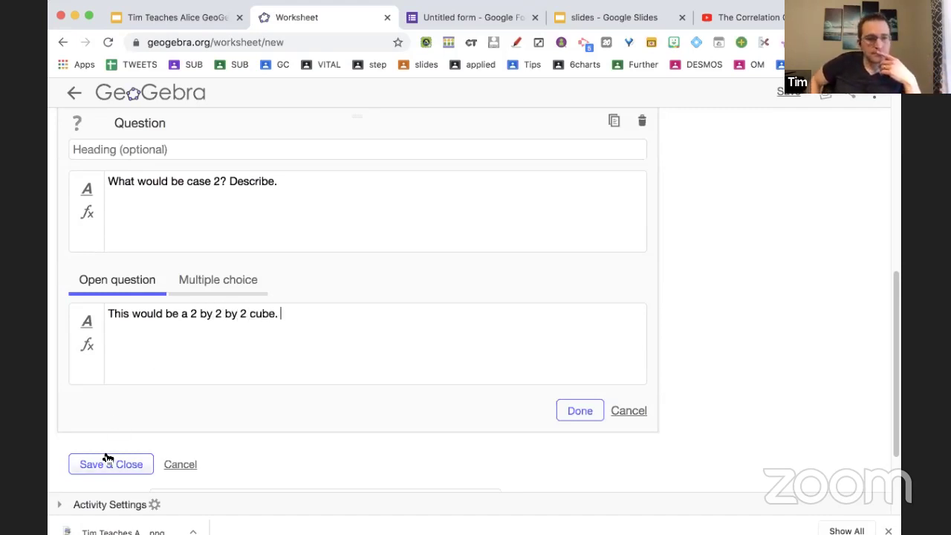
click(581, 413)
scroll(393, 303, up, 1)
scroll(260, 312, down, 1)
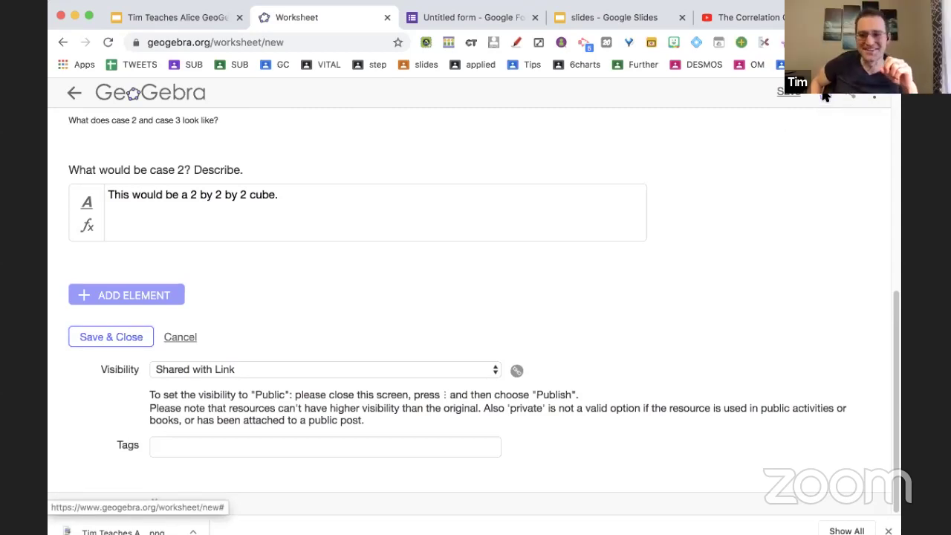
scroll(758, 216, up, 1)
Zoom the page to 125% with Cmd+plus and open the Add Element menu below the case 2 question.
scroll(759, 220, up, 4)
scroll(798, 229, down, 3)
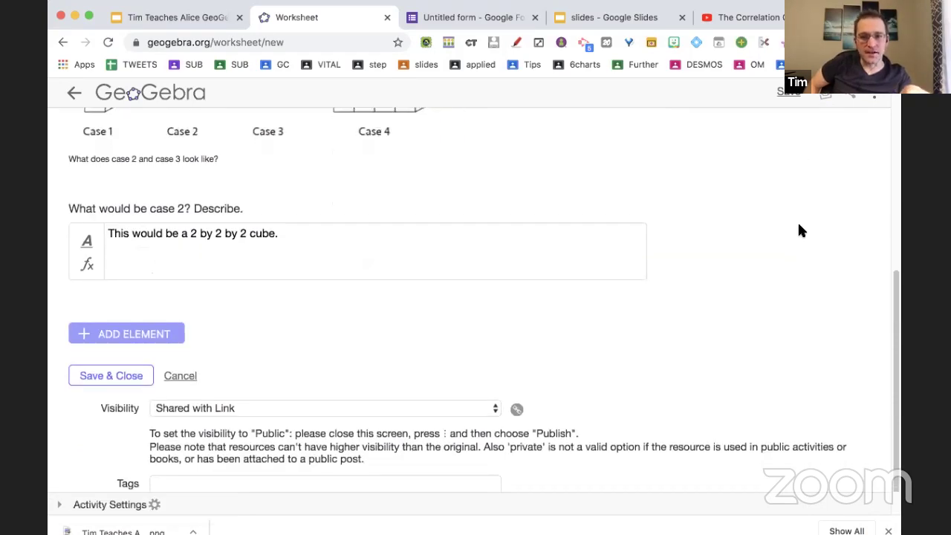
scroll(800, 230, down, 2)
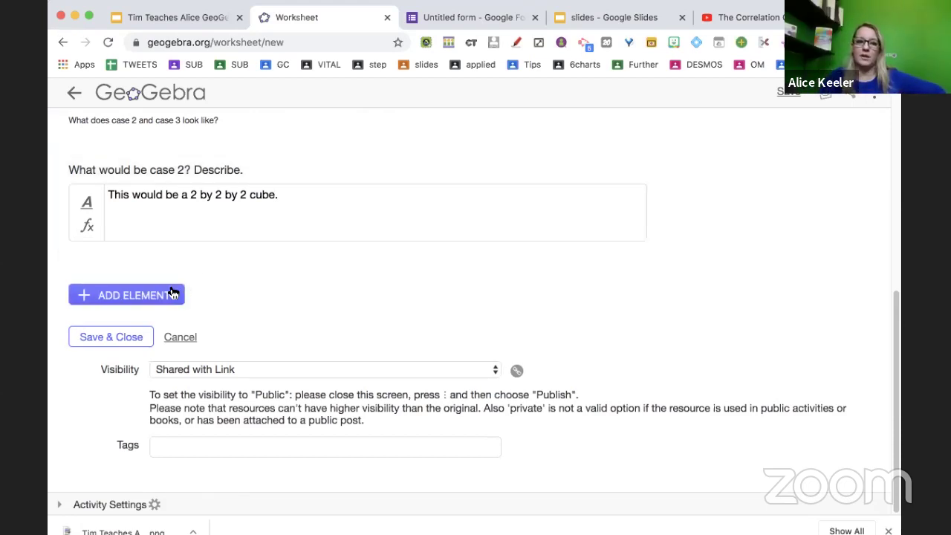
key(super+equal)
key(super+equal)
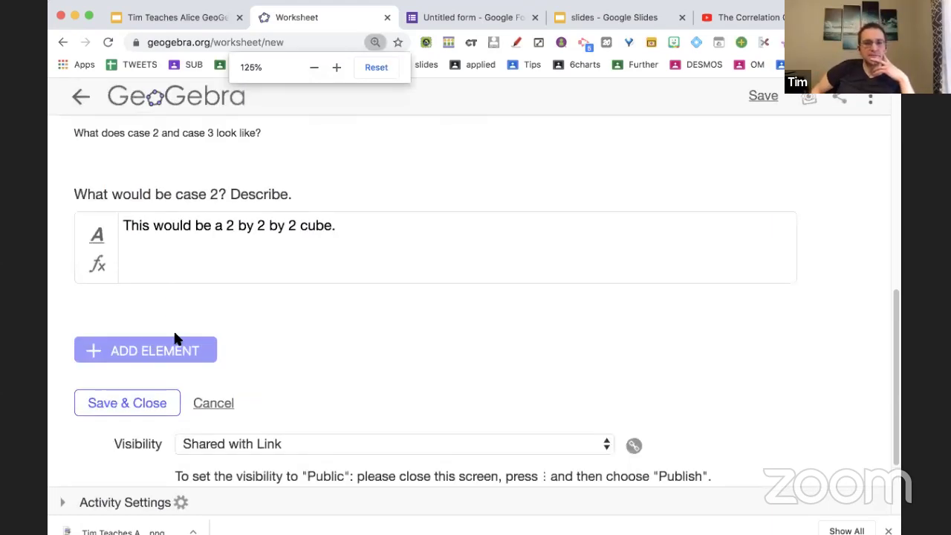
click(171, 351)
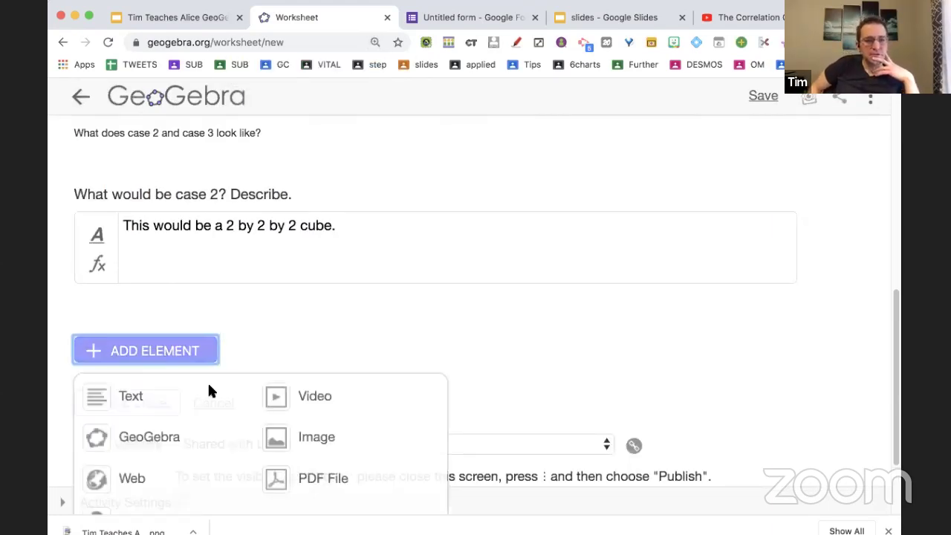
scroll(208, 386, down, 1)
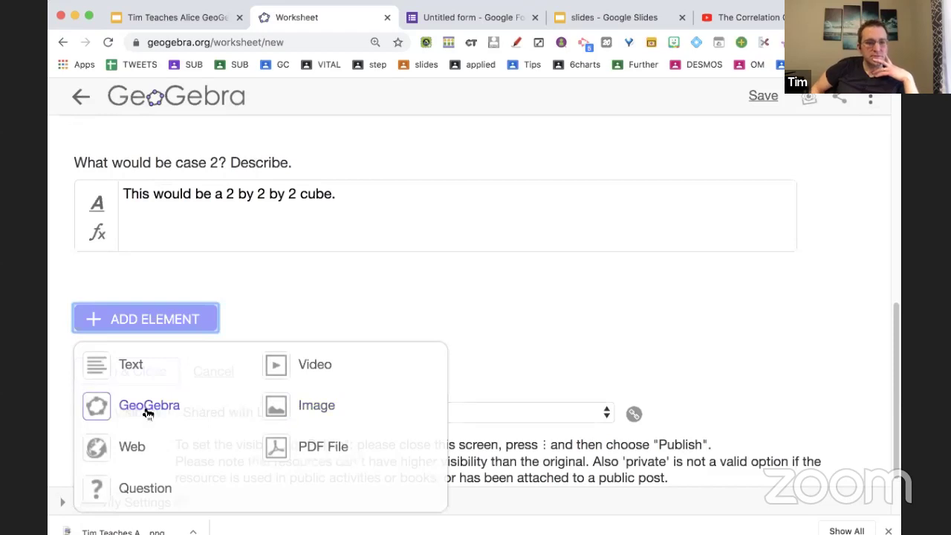
Add a GeoGebra applet element, start a new applet, and adjust browser zoom to view it.
click(145, 405)
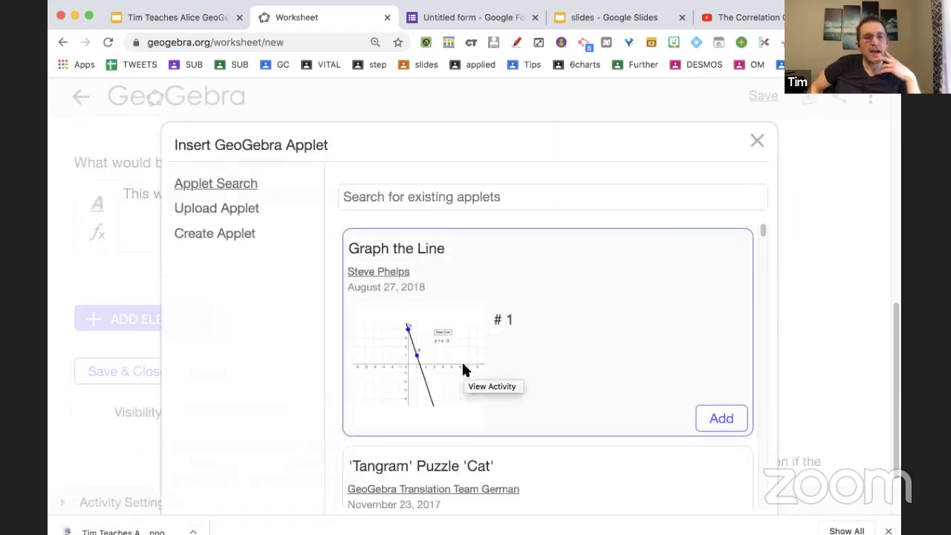
click(247, 237)
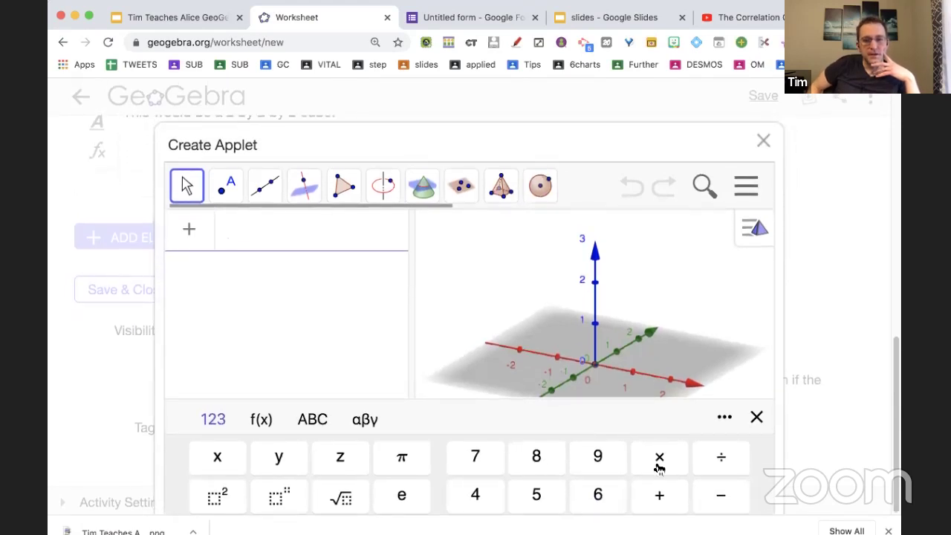
key(super+minus)
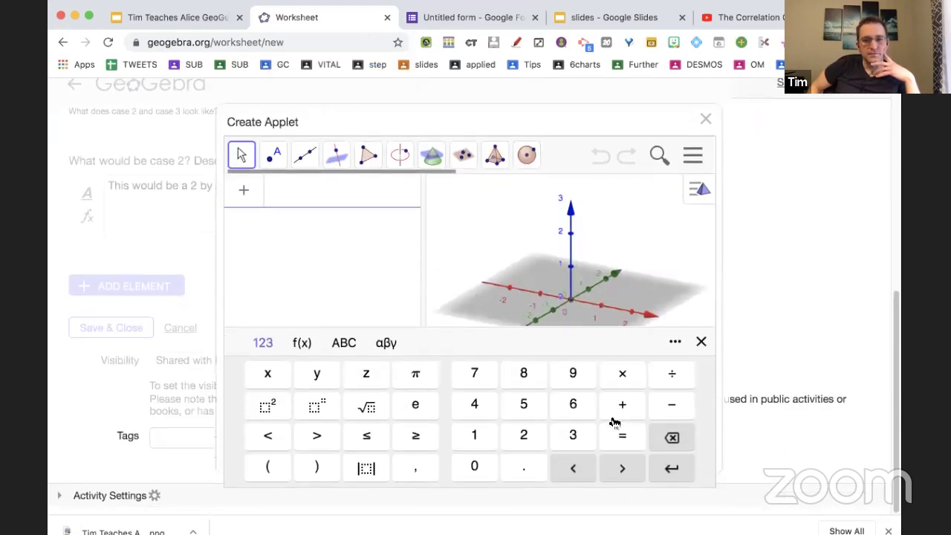
key(super+minus)
key(super+minus)
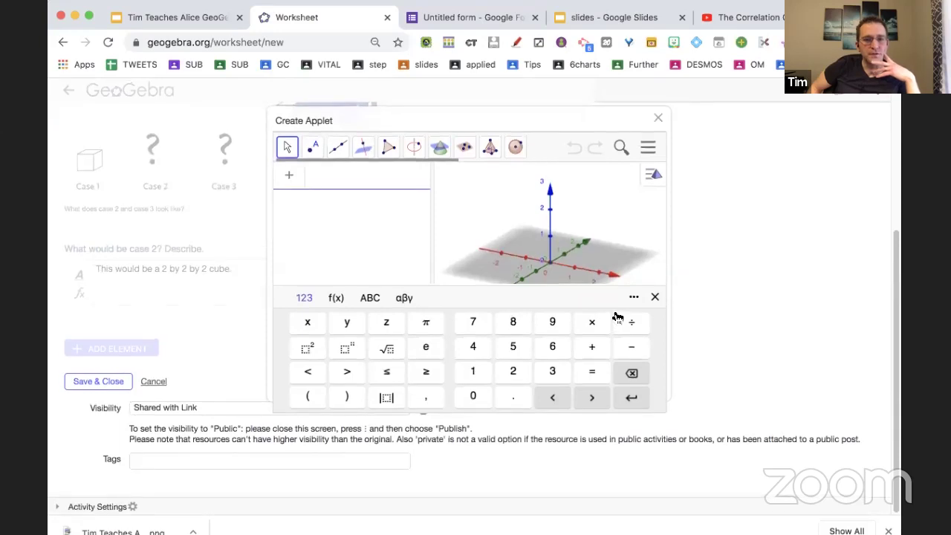
key(super+plus)
key(super+plus)
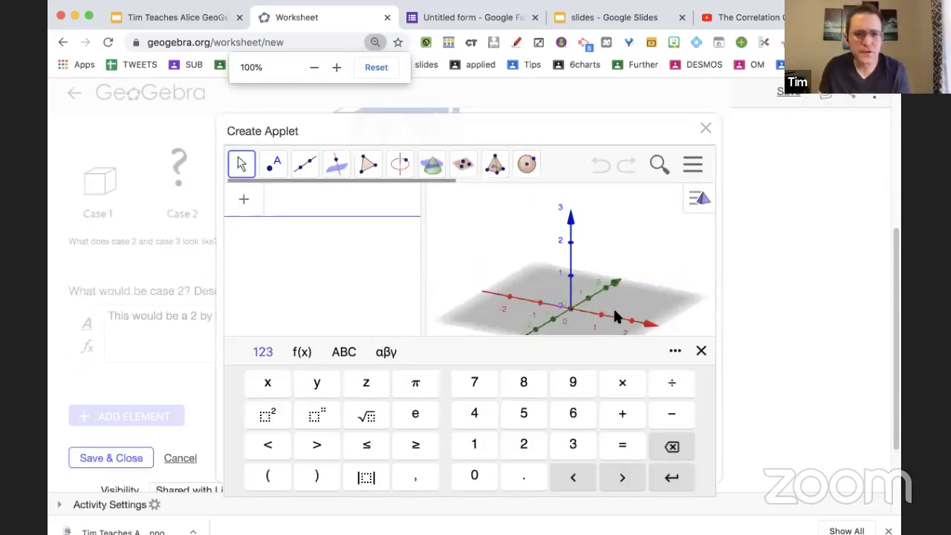
key(super+plus)
key(super+plus)
key(super+plus)
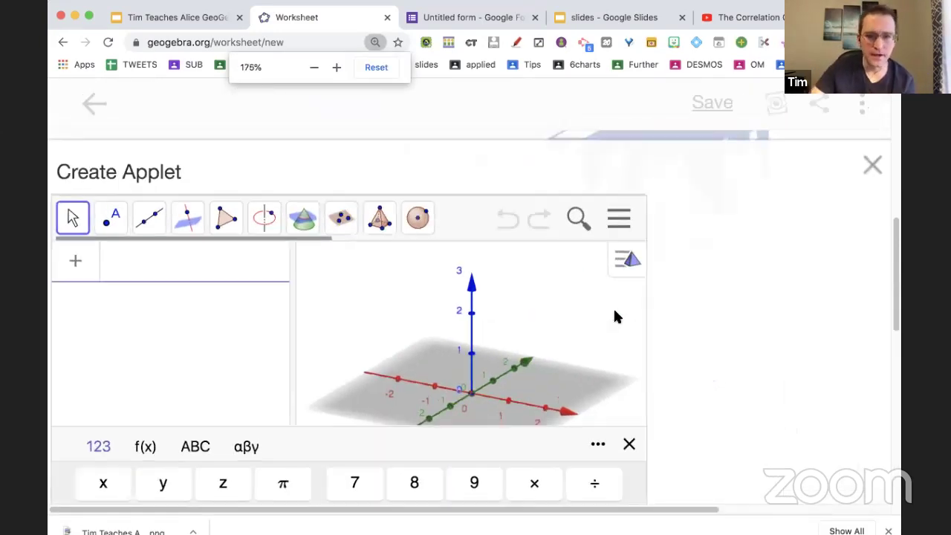
Maximize the browser, reset the page zoom to 100%, then close the Create Applet dialog.
click(87, 17)
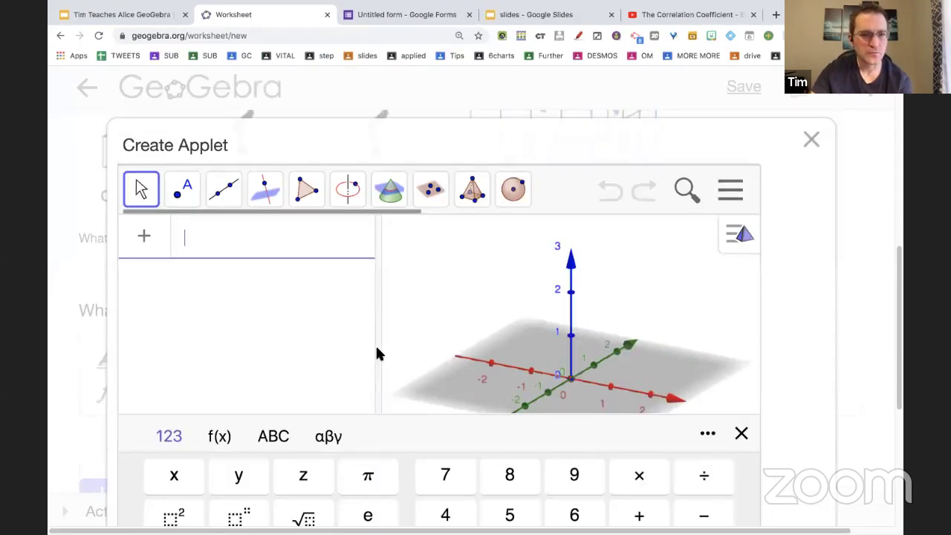
key(super+0)
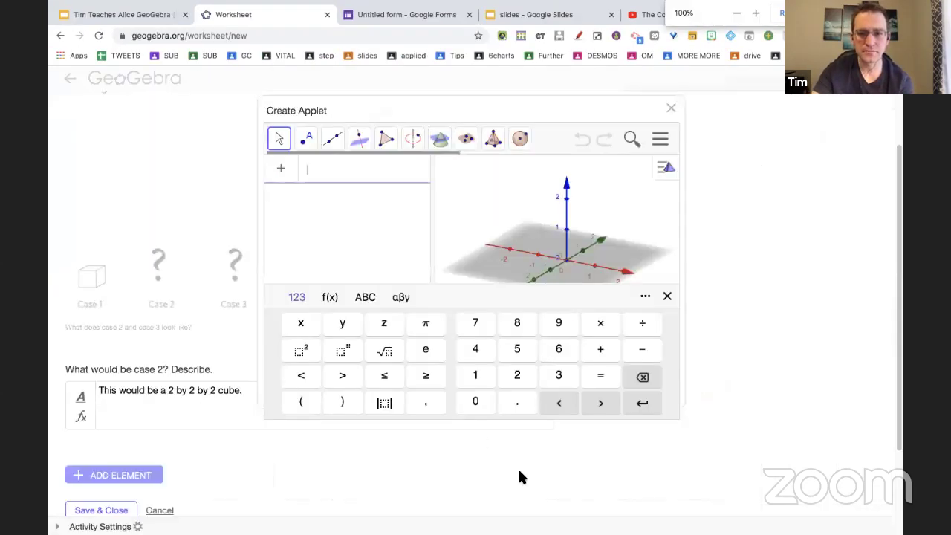
scroll(312, 451, down, 3)
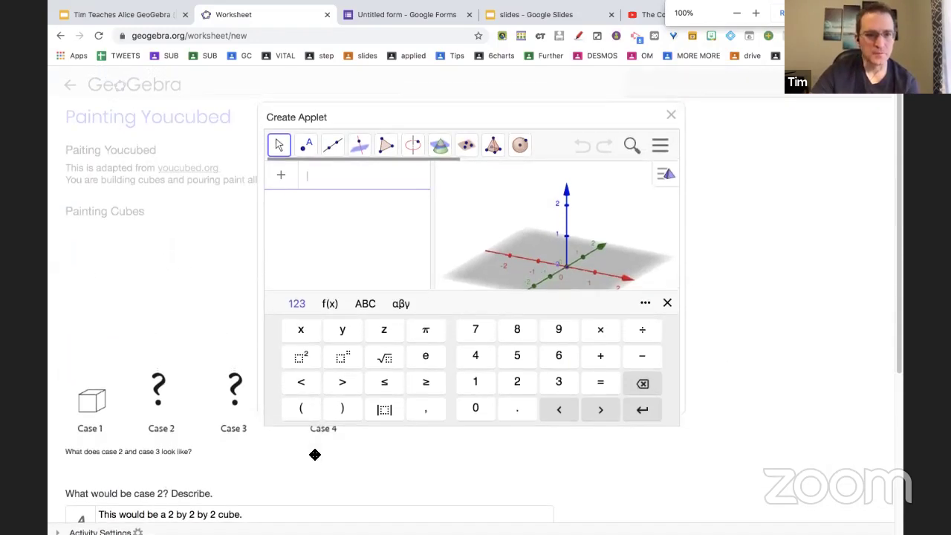
key(super+minus)
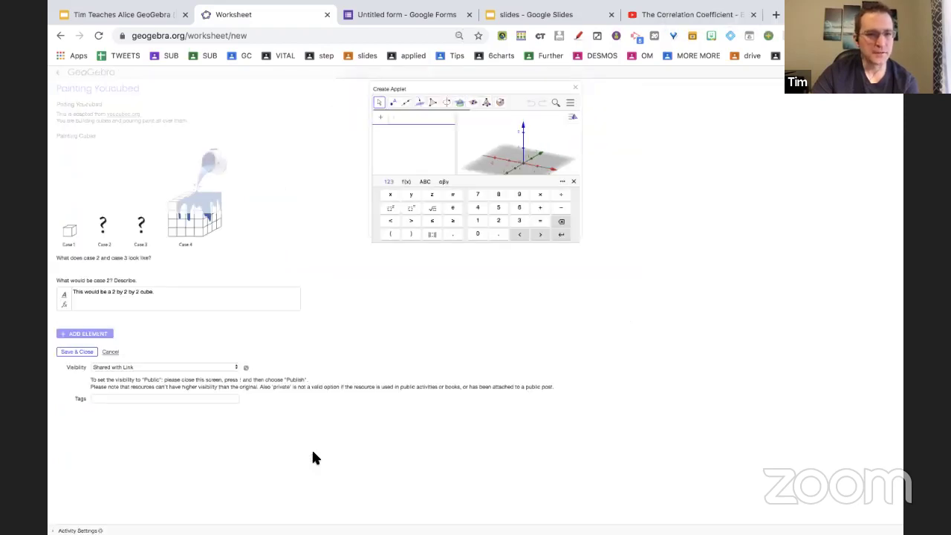
key(super+plus)
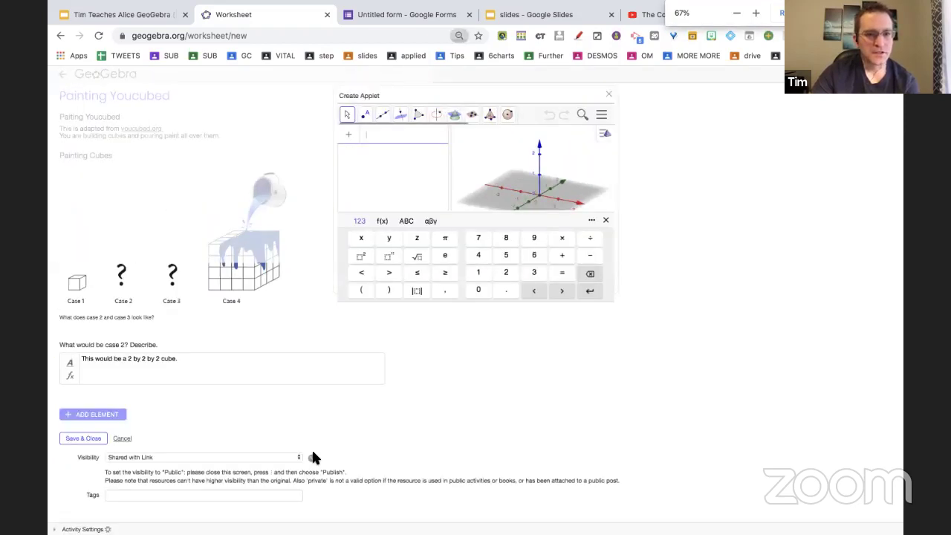
click(650, 160)
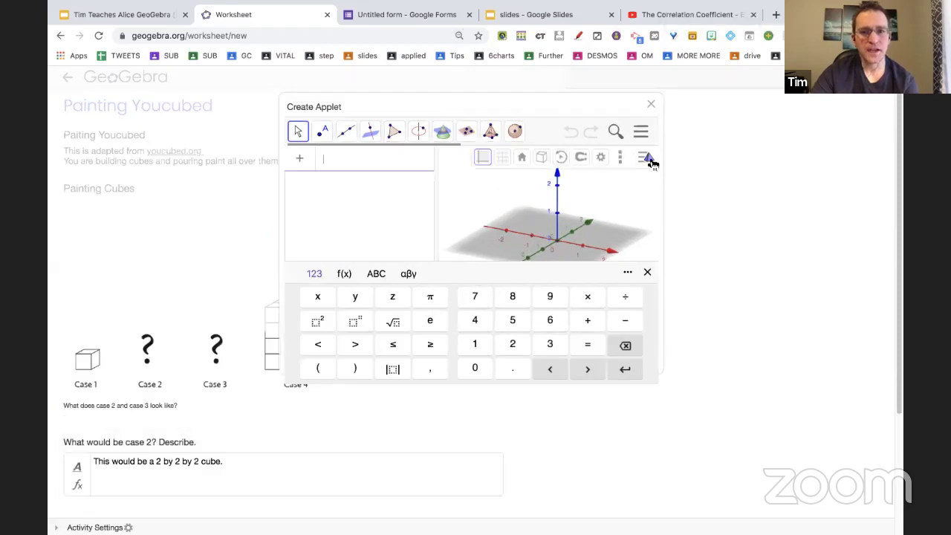
click(651, 104)
scroll(538, 232, down, 3)
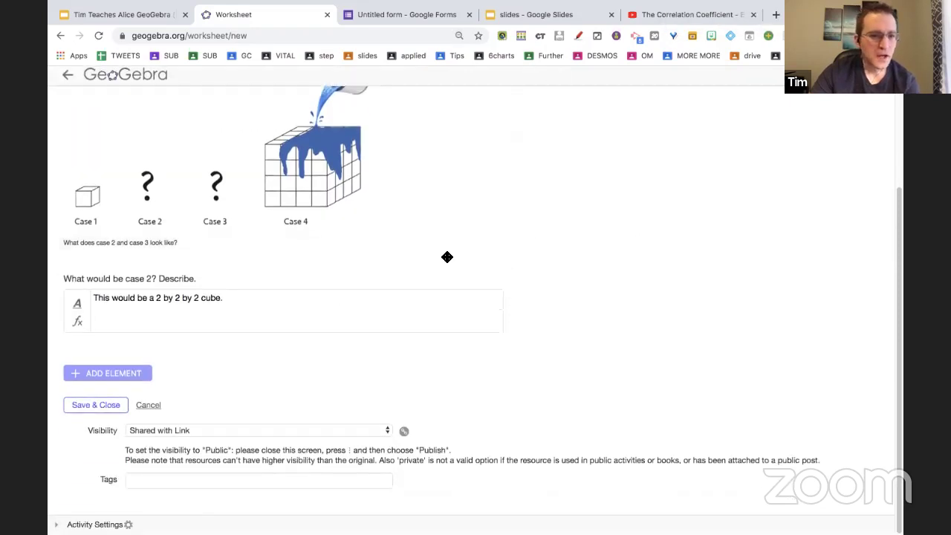
click(107, 380)
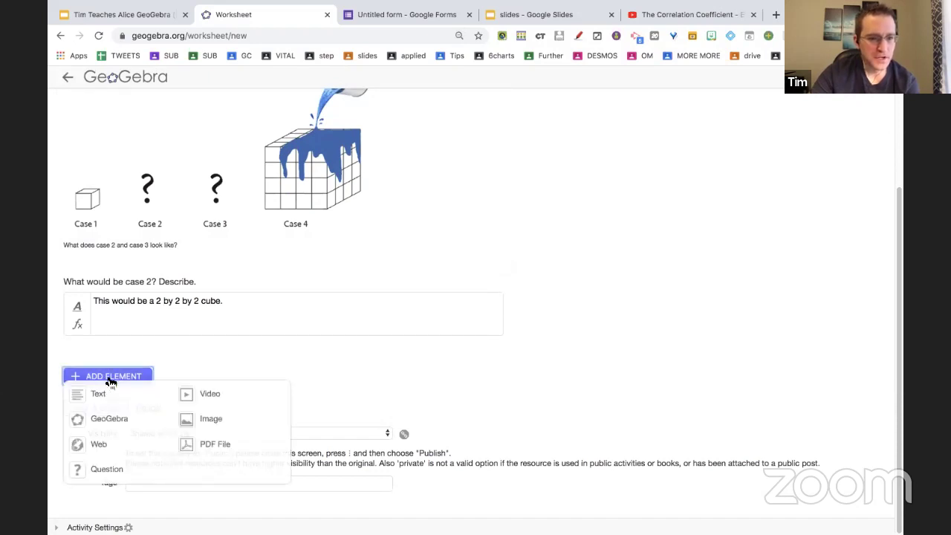
click(96, 418)
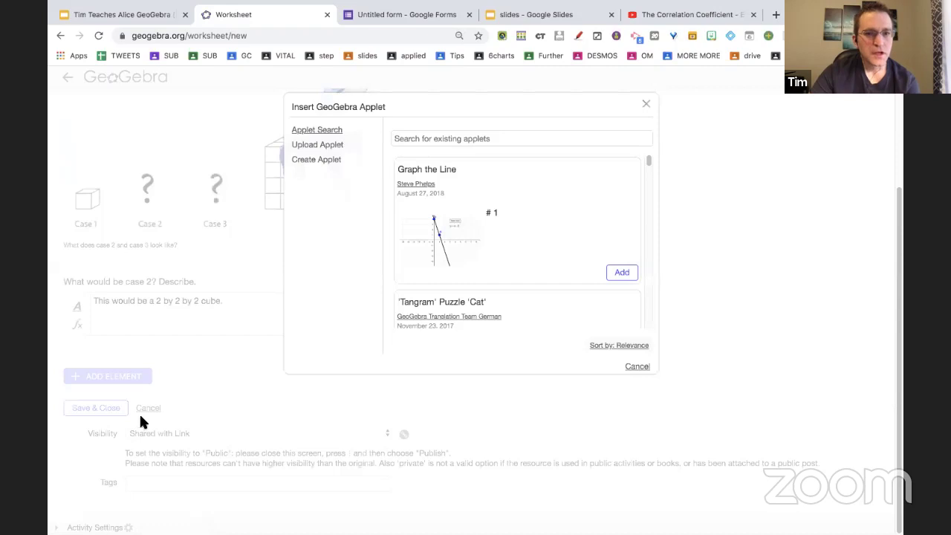
click(457, 139)
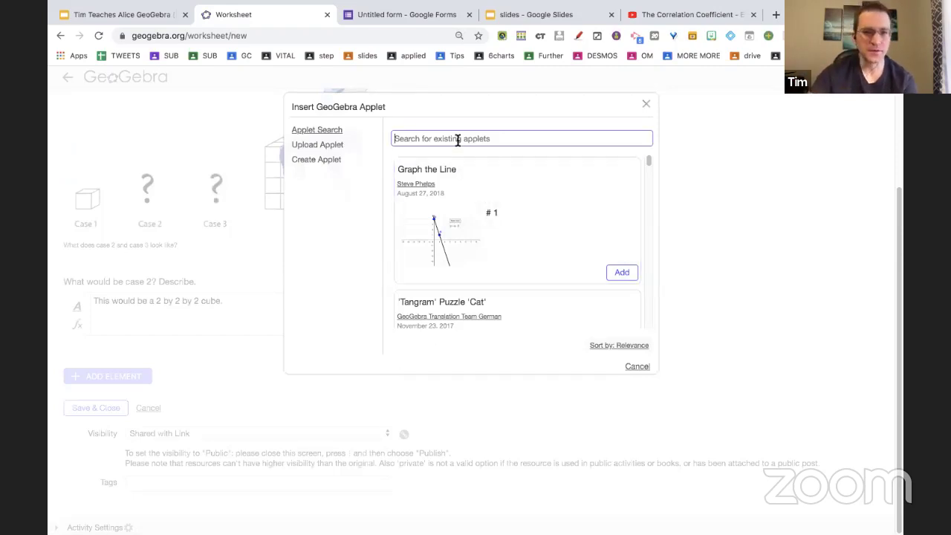
text(google classroom 3d)
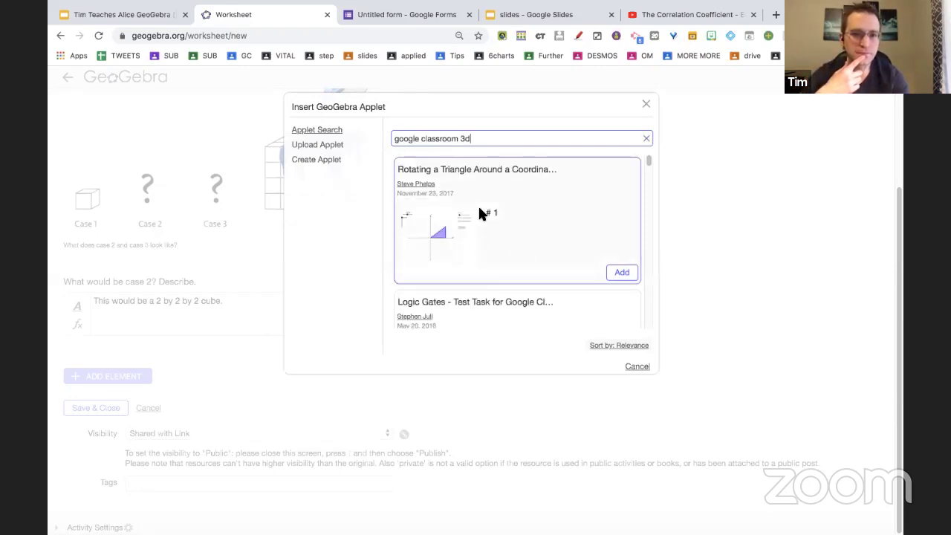
scroll(520, 267, down, 4)
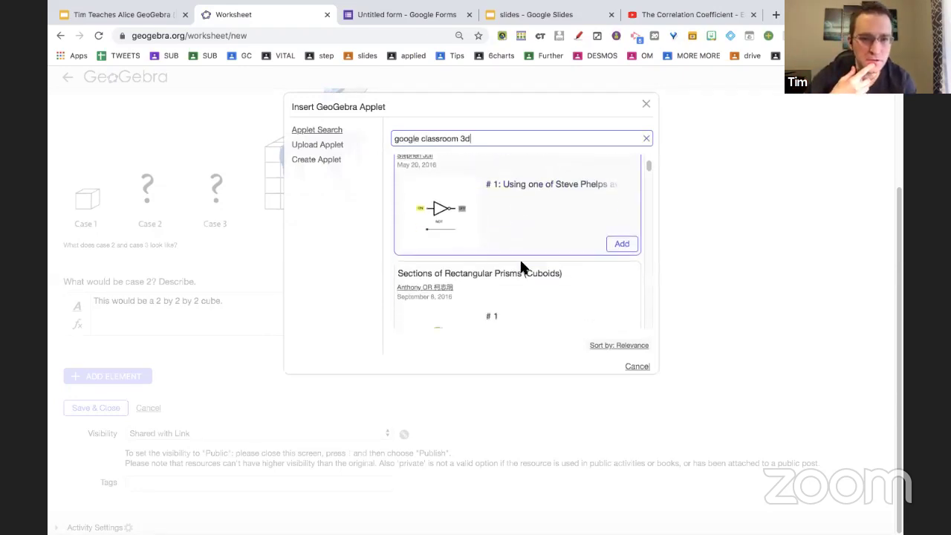
scroll(520, 268, down, 8)
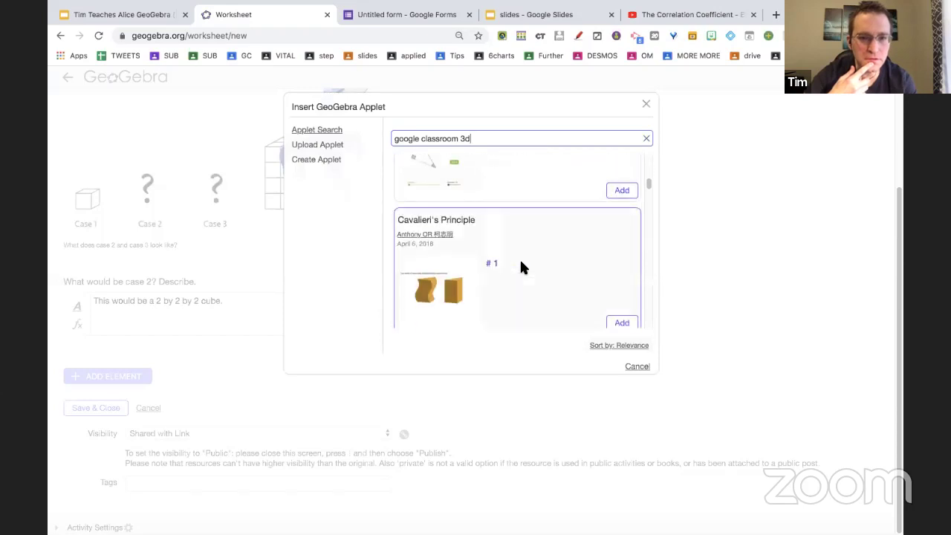
scroll(521, 268, down, 10)
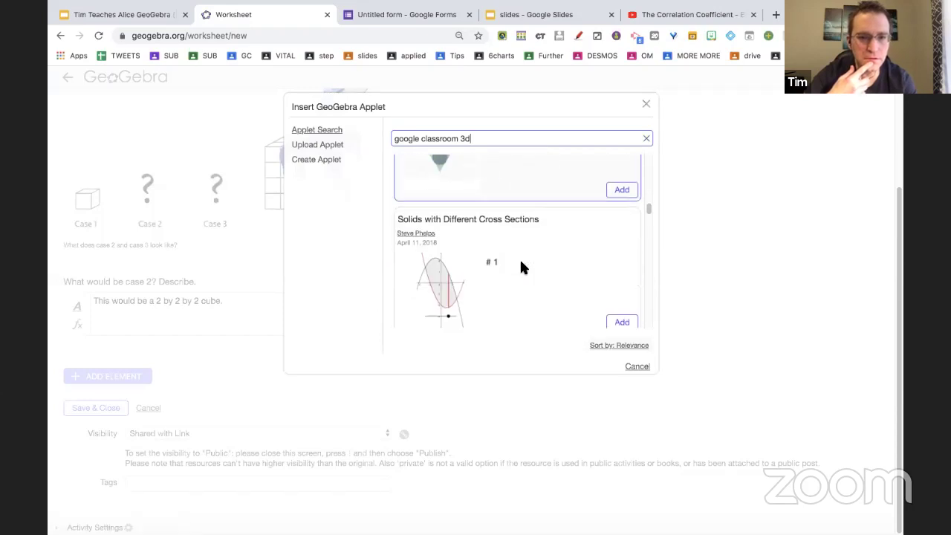
scroll(520, 267, down, 8)
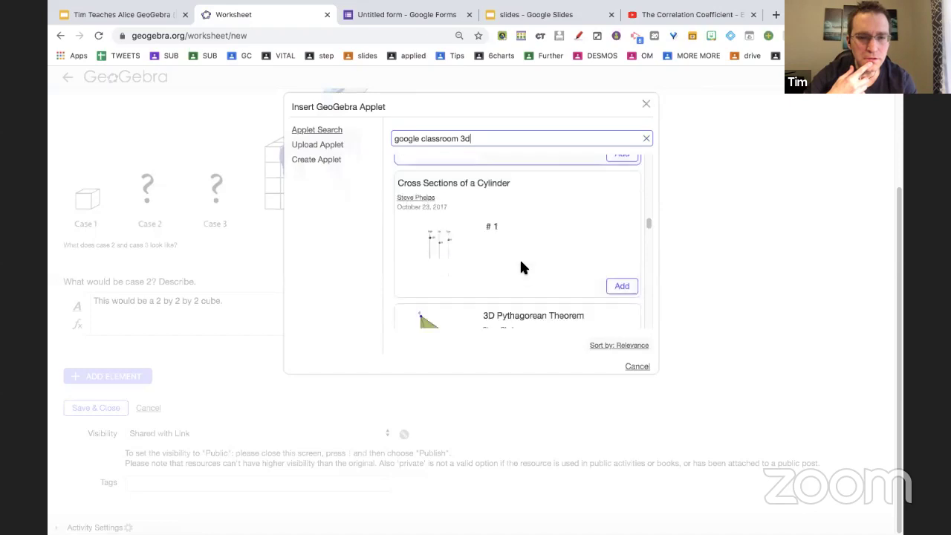
scroll(524, 269, down, 8)
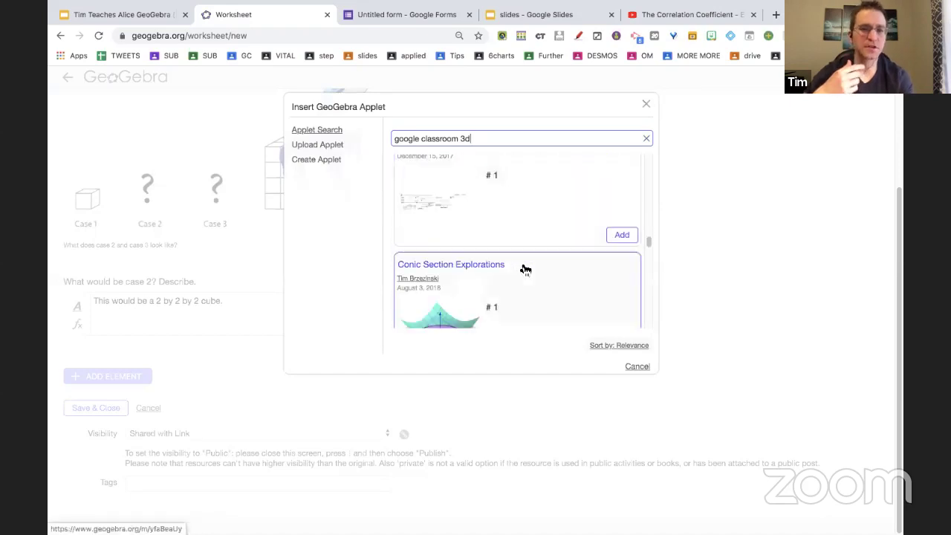
scroll(523, 268, up, 20)
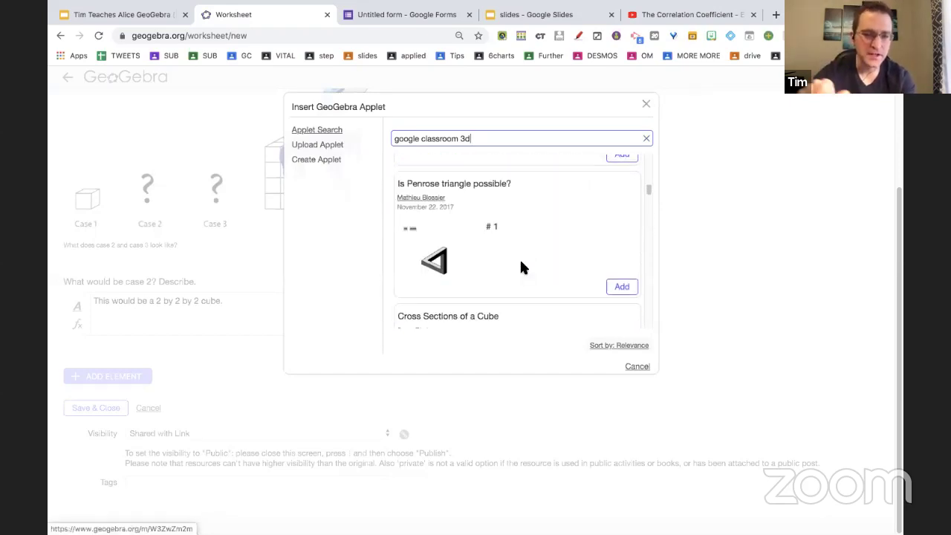
click(648, 141)
click(648, 106)
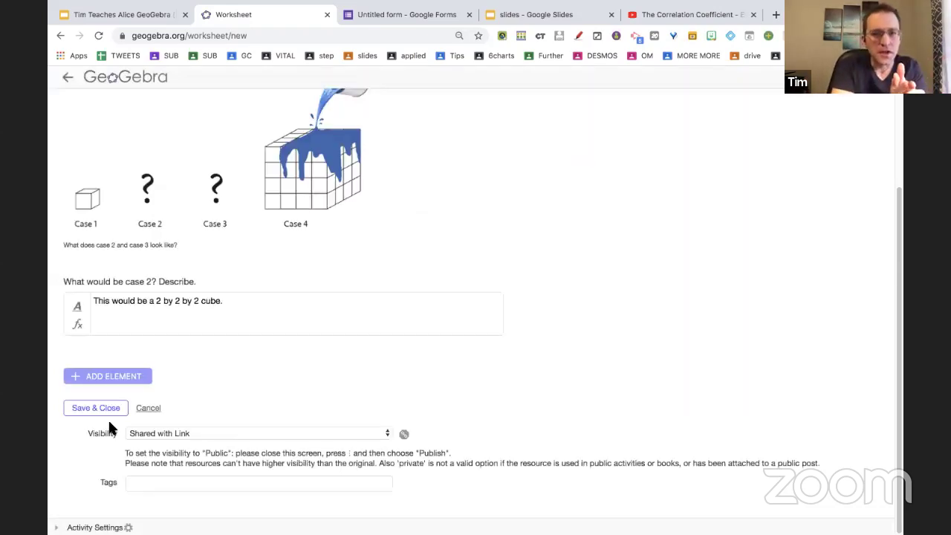
Save and close the worksheet, then reopen Painting Youcubed for editing from its card's menu.
click(100, 407)
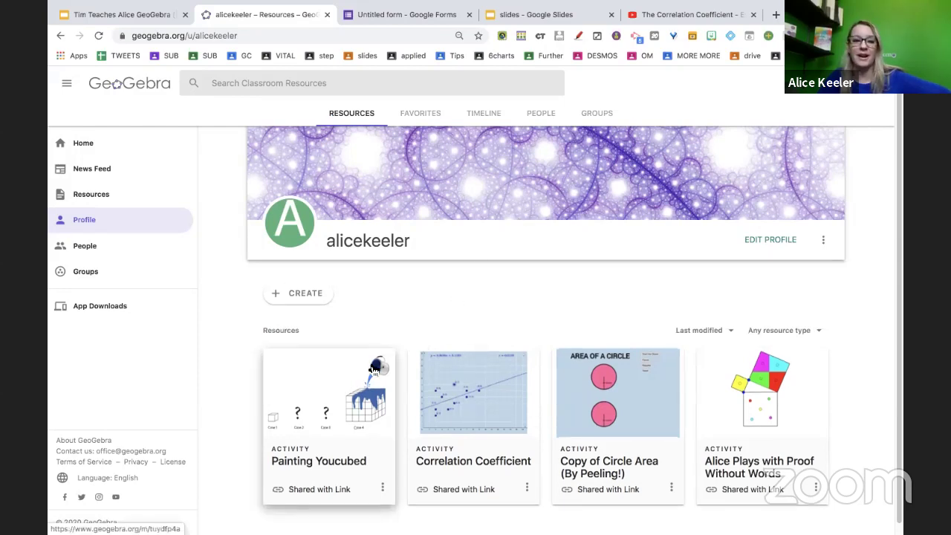
scroll(386, 372, down, 1)
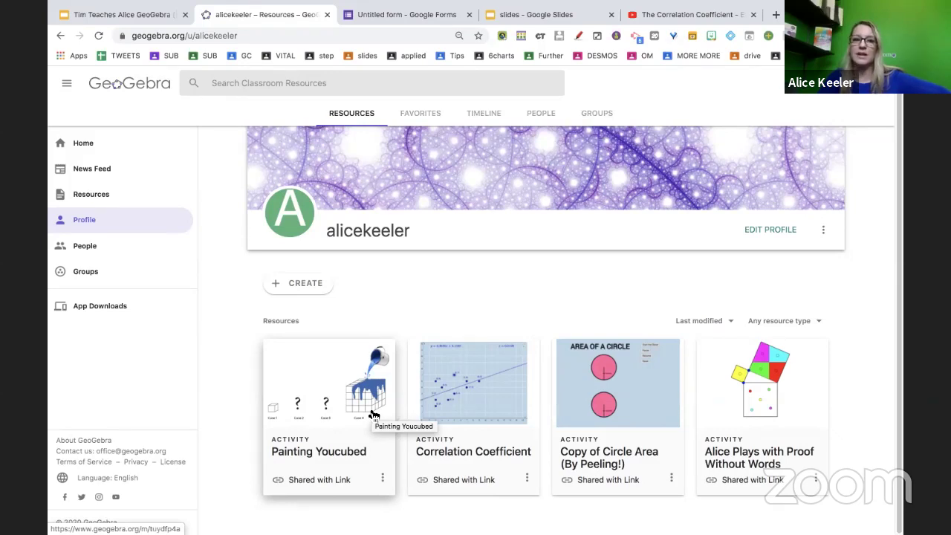
click(382, 480)
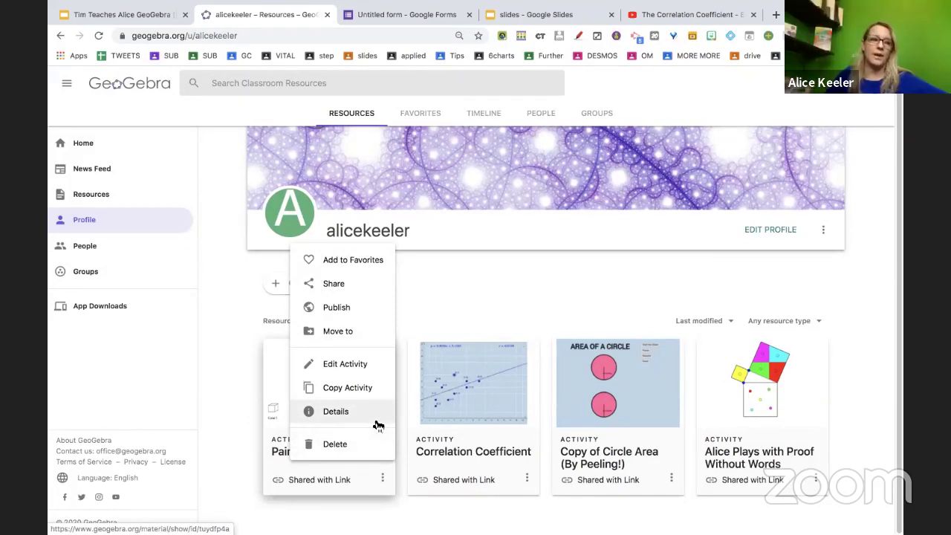
click(366, 374)
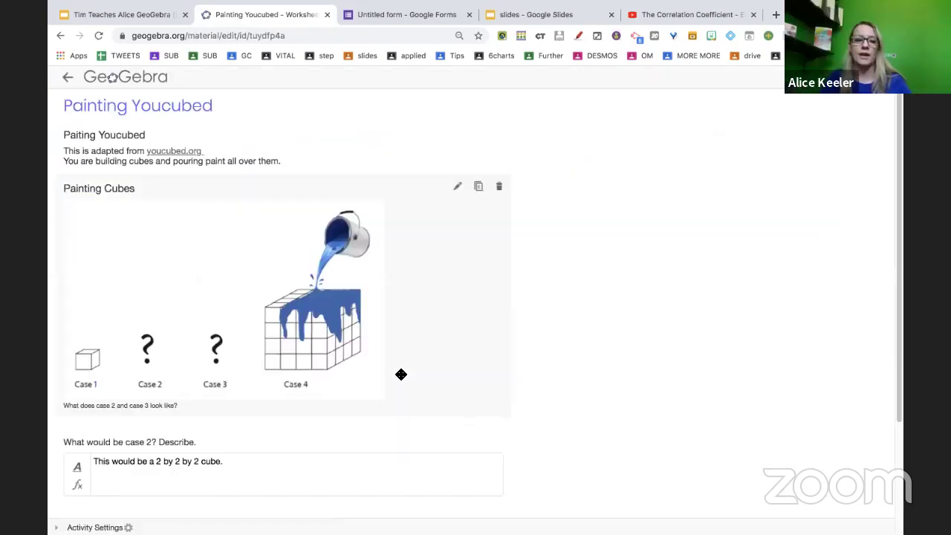
Add a GeoGebra applet element below the Painting Youcubed worksheet's existing content.
scroll(399, 373, down, 4)
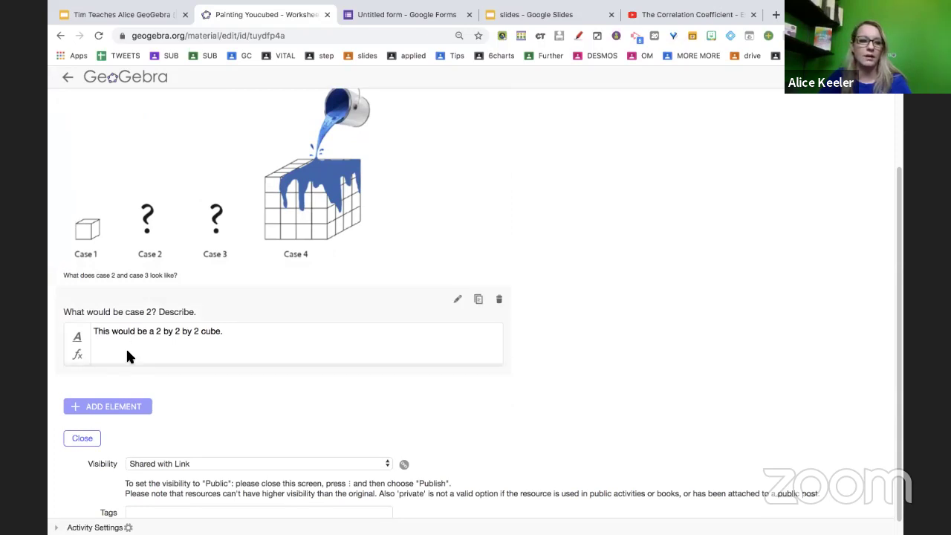
click(125, 415)
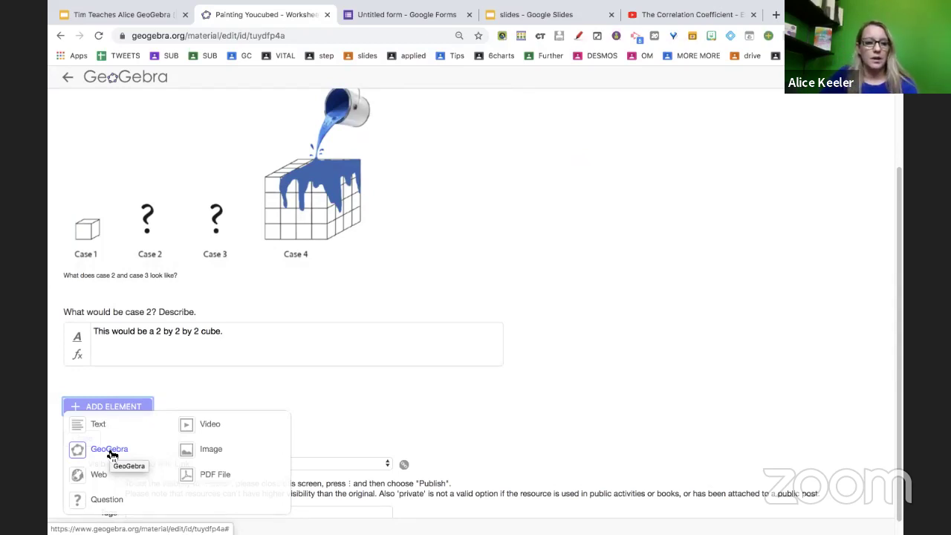
click(111, 454)
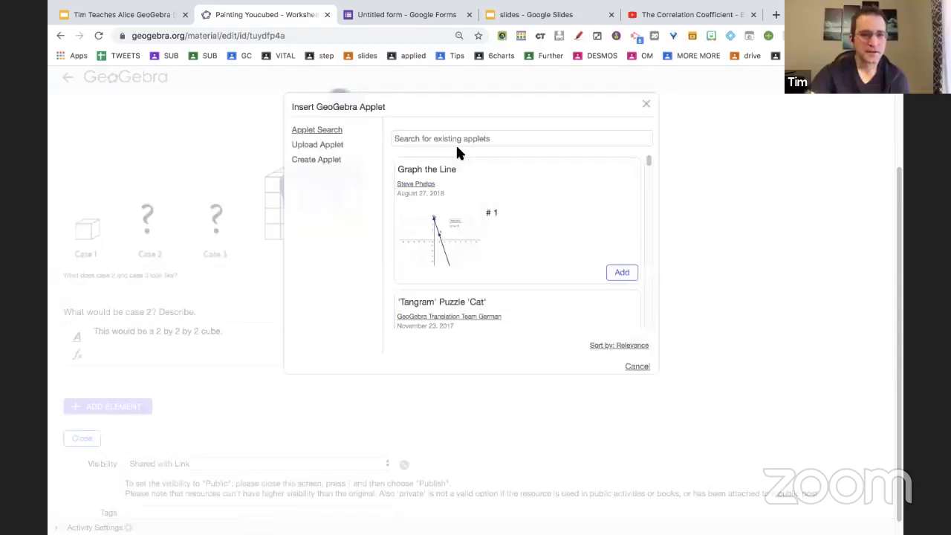
Create a new 3D Graphics applet, hide its keyboard, and insert it blank into the activity.
click(332, 159)
click(450, 295)
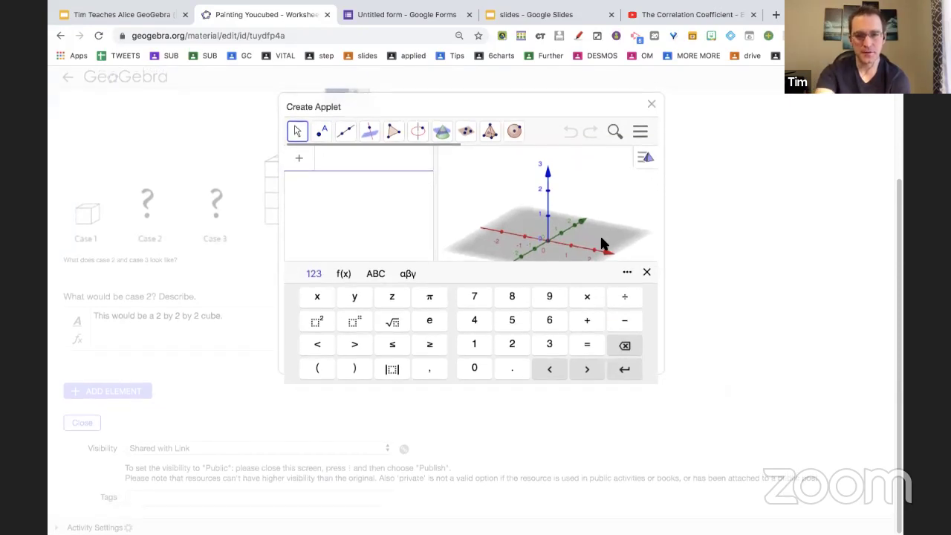
click(646, 274)
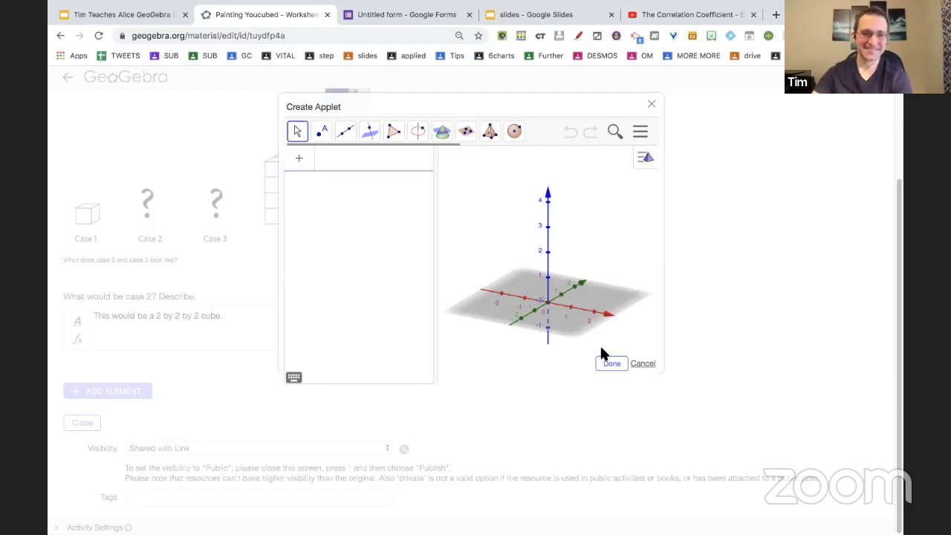
key(ctrl+plus)
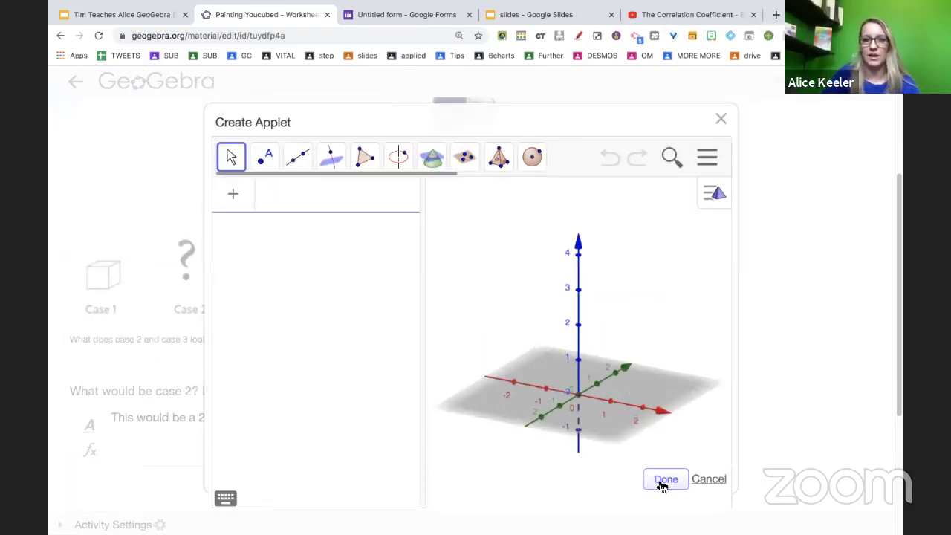
click(665, 480)
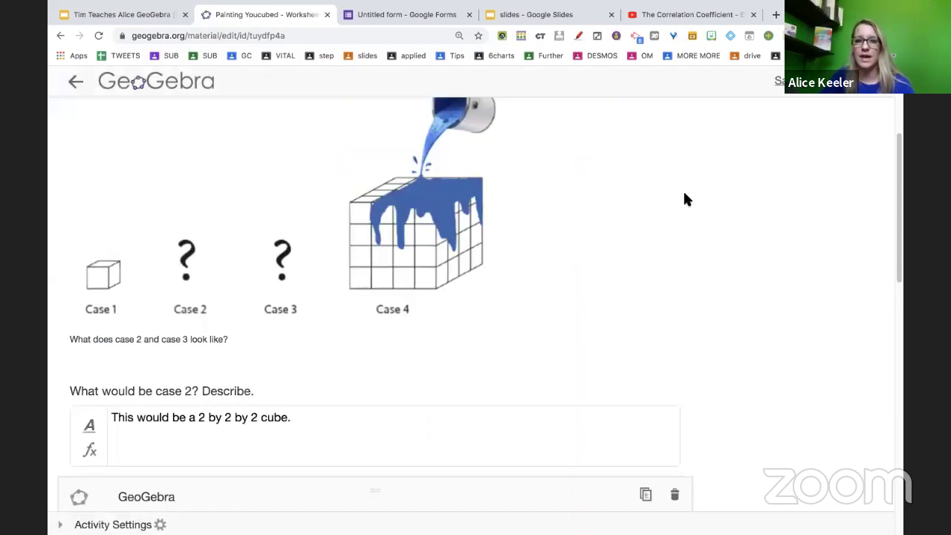
In the applet's Advanced Settings, turn on Preserve aspect ratio and Enable Right Click.
scroll(558, 344, down, 7)
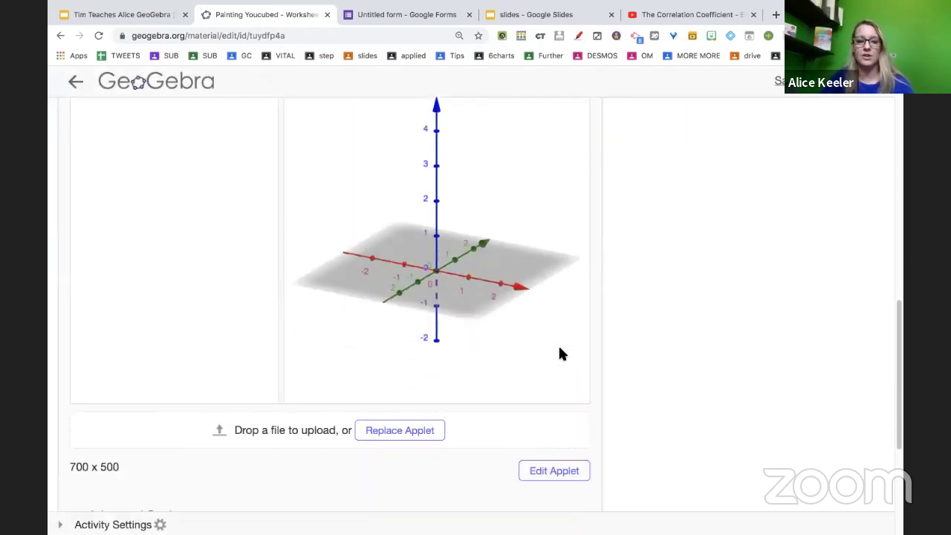
scroll(561, 350, down, 1)
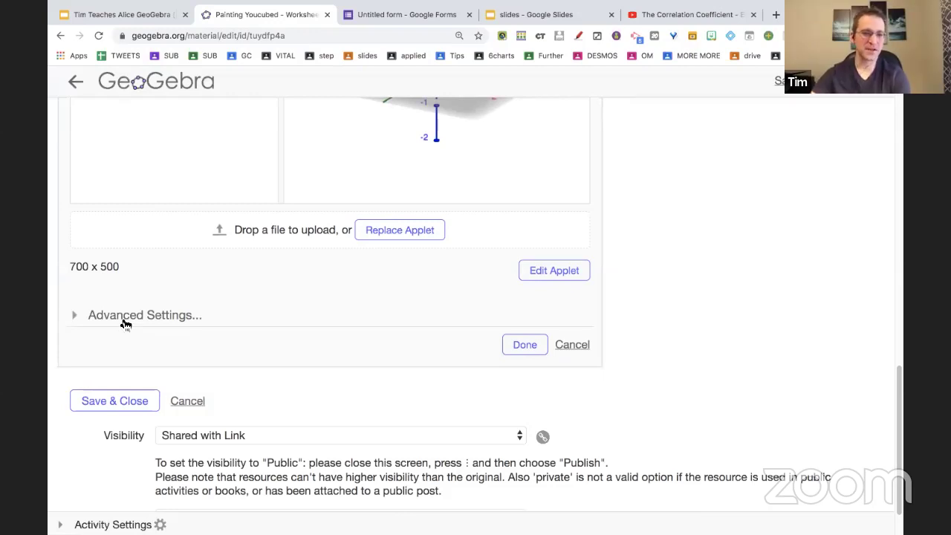
click(125, 324)
scroll(206, 366, down, 2)
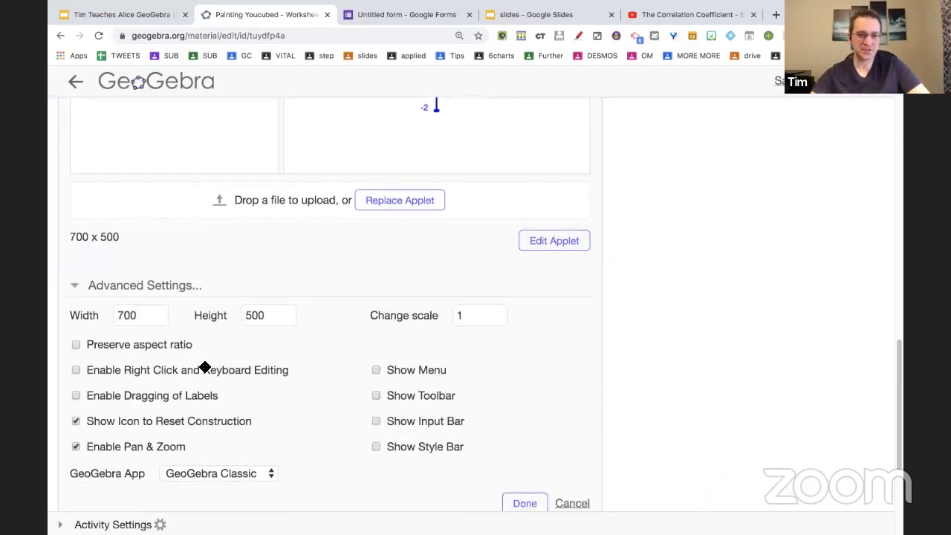
scroll(205, 367, down, 2)
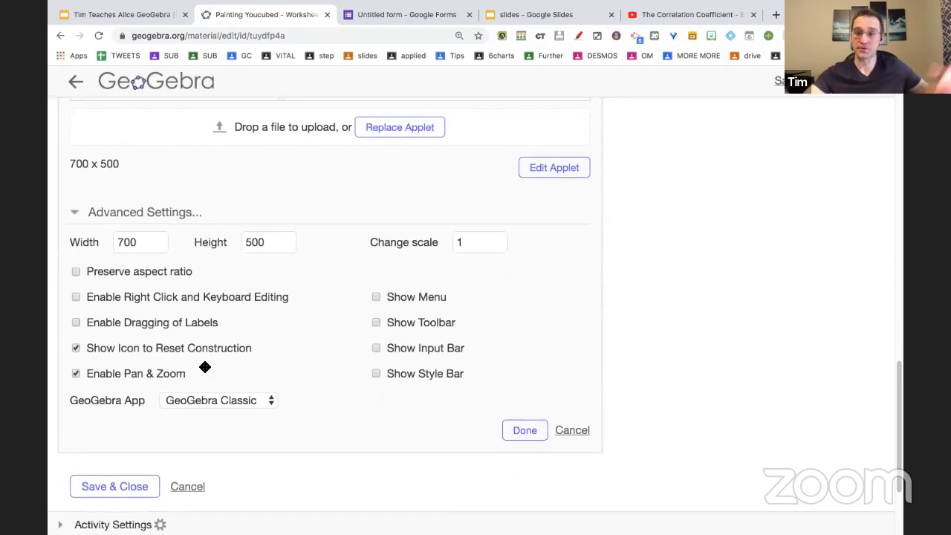
click(157, 271)
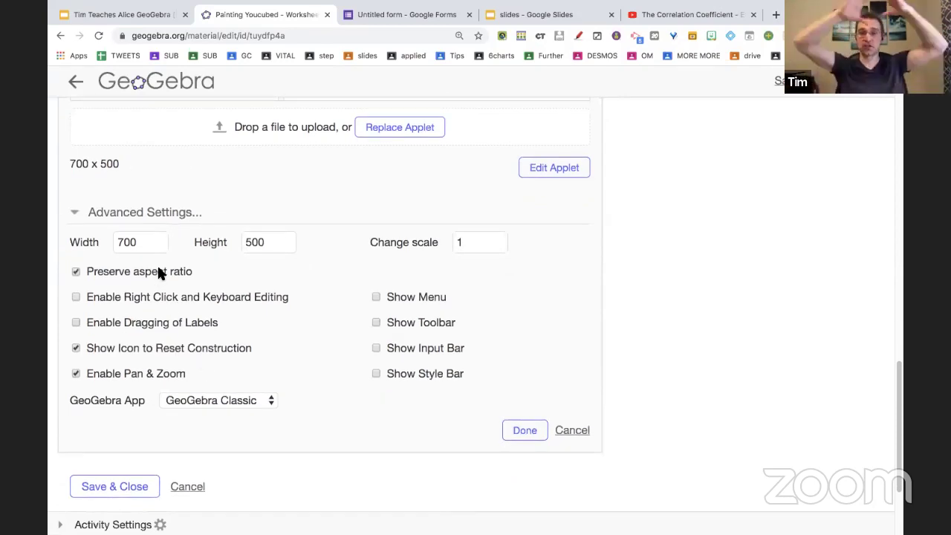
click(149, 299)
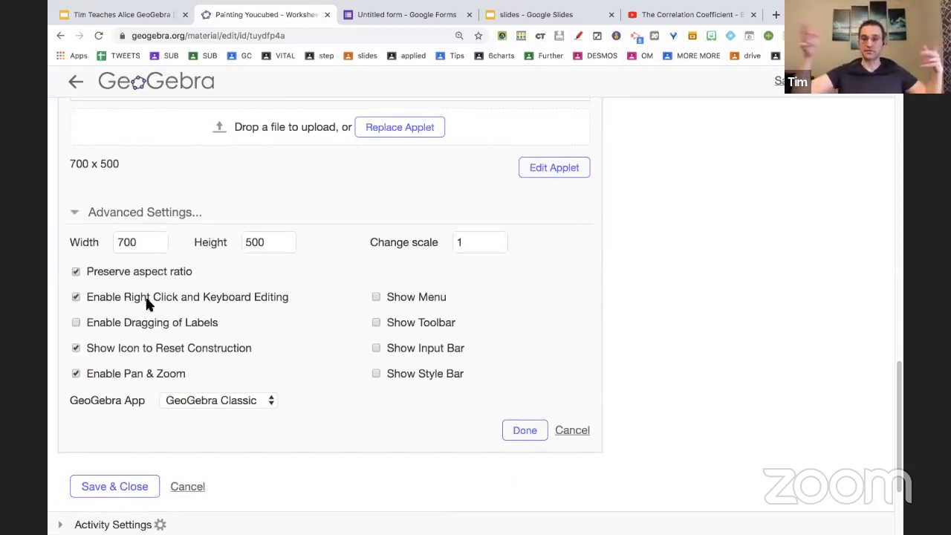
Enable dragging of labels and show the input bar in the 3D applet.
scroll(141, 323, up, 10)
scroll(142, 321, down, 8)
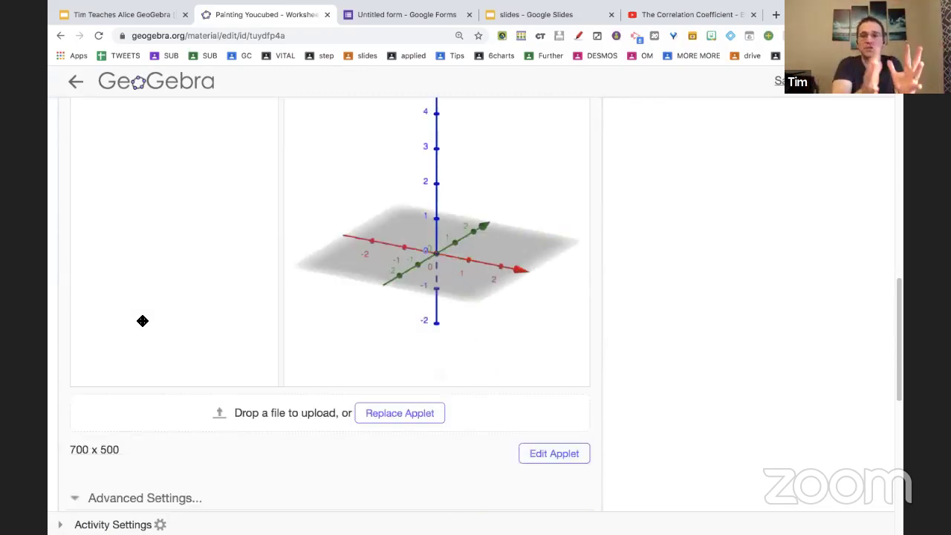
click(154, 351)
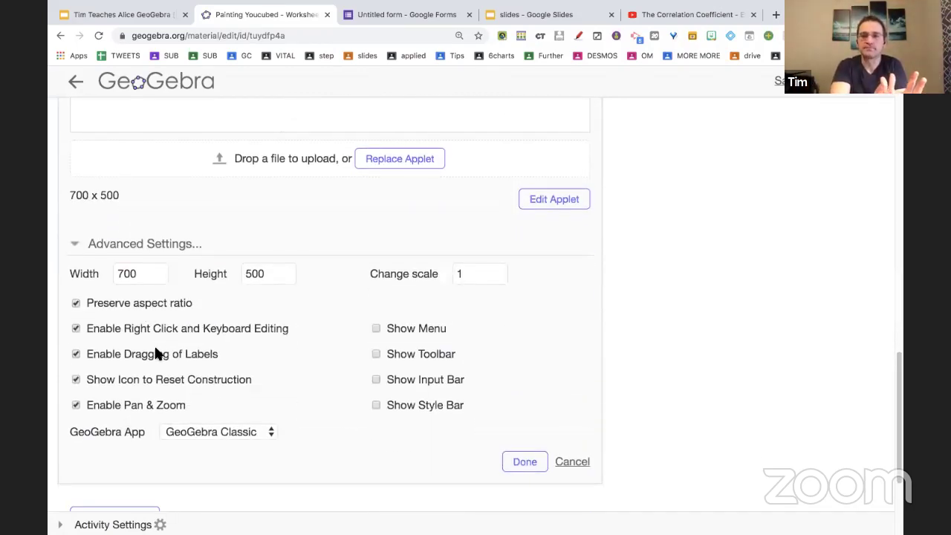
scroll(157, 351, up, 6)
scroll(158, 351, down, 5)
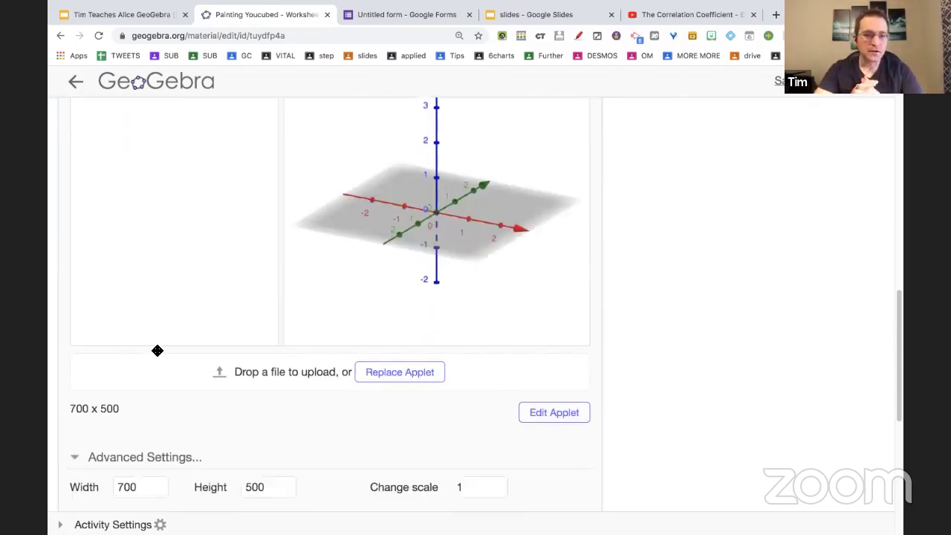
scroll(158, 351, down, 3)
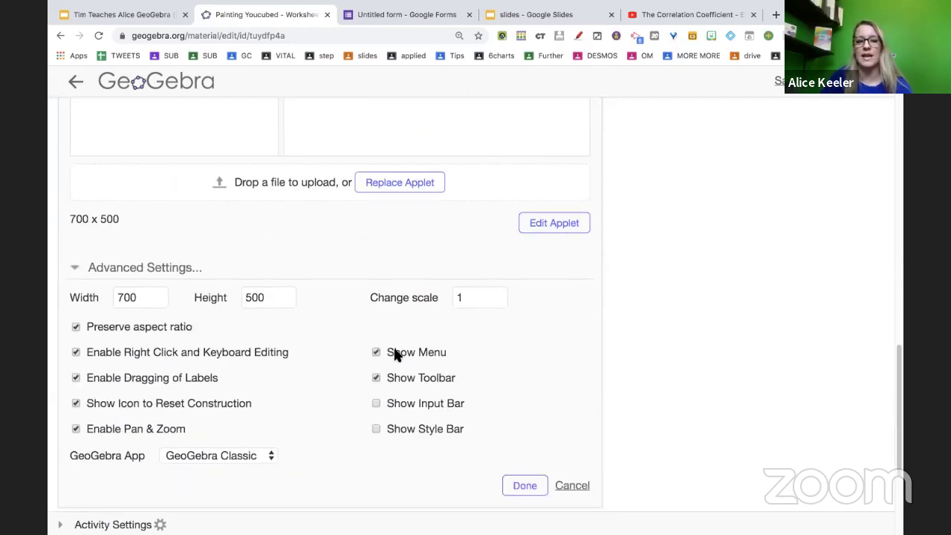
scroll(395, 355, up, 8)
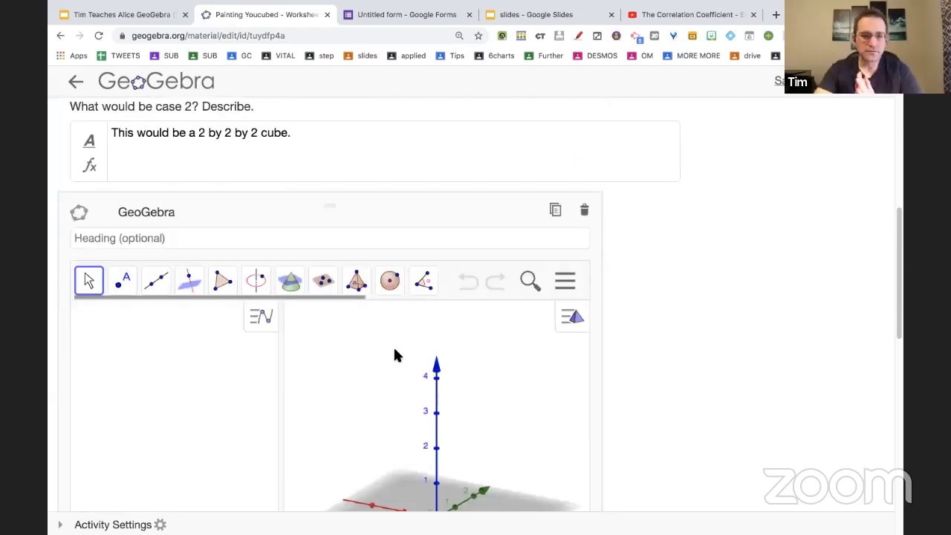
scroll(395, 356, down, 5)
scroll(397, 352, down, 2)
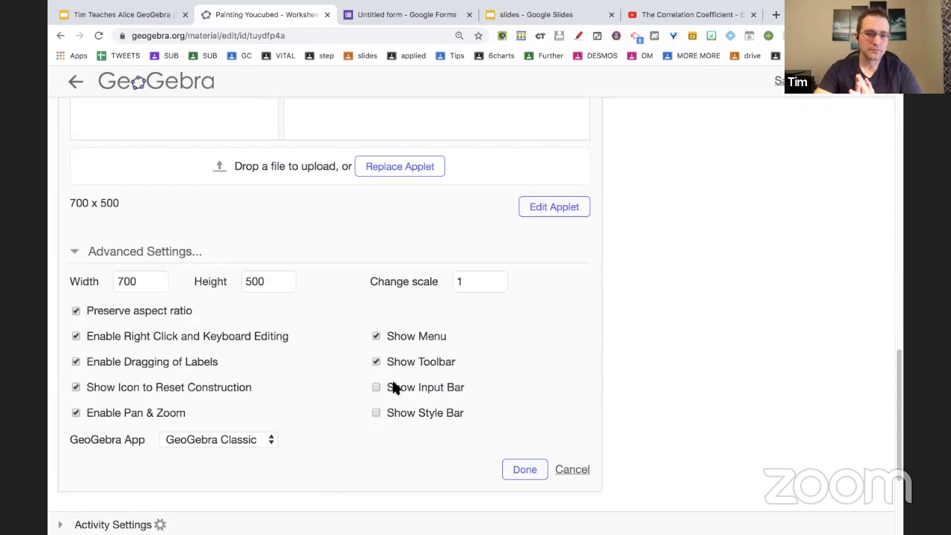
click(395, 386)
scroll(393, 387, up, 10)
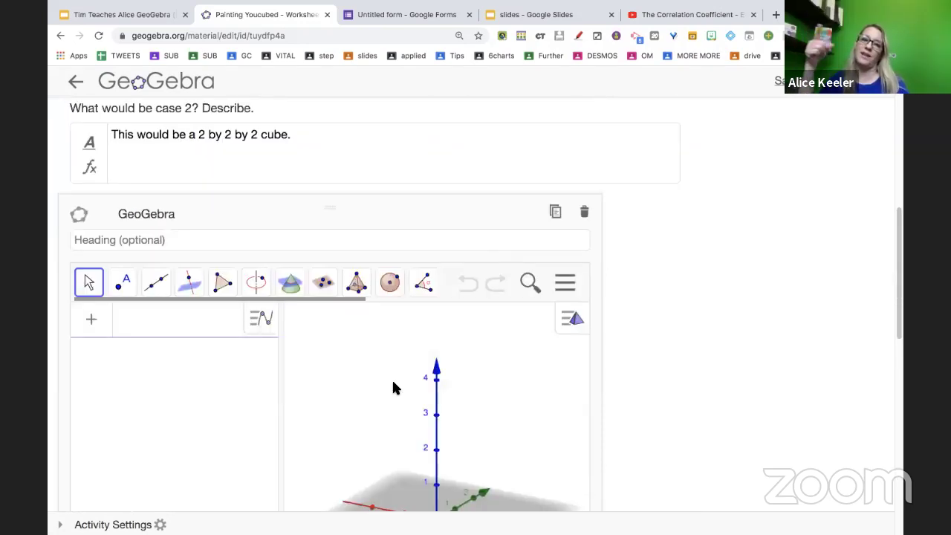
scroll(394, 387, down, 10)
scroll(393, 385, down, 2)
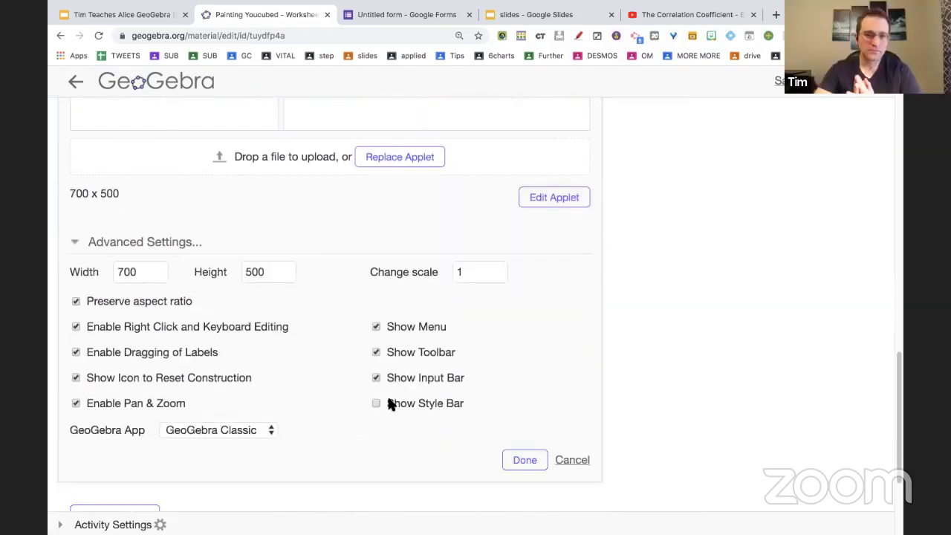
scroll(520, 385, up, 12)
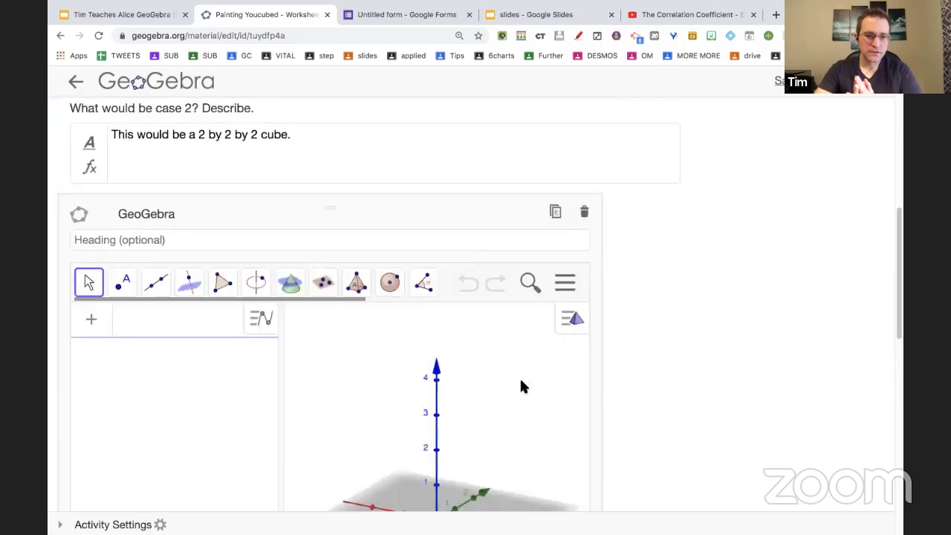
click(436, 241)
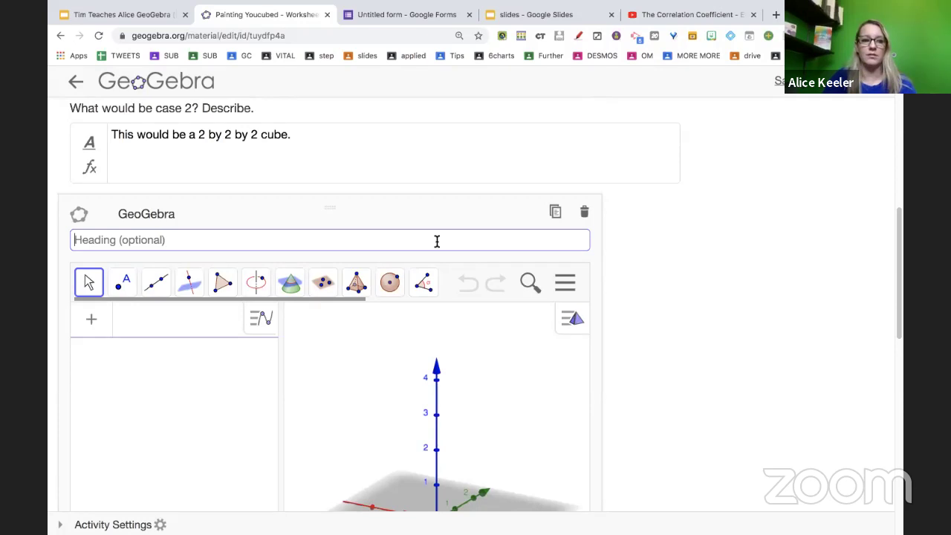
Enter the heading 'Graph a c' and cancel the Save As dialog opened by mistake.
text(Graph)
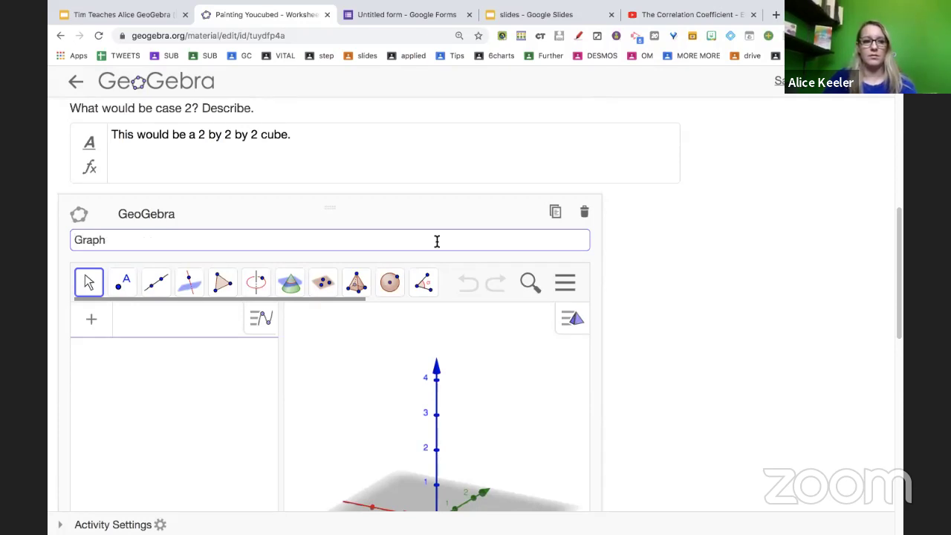
text( a ca)
key(BackSpace)
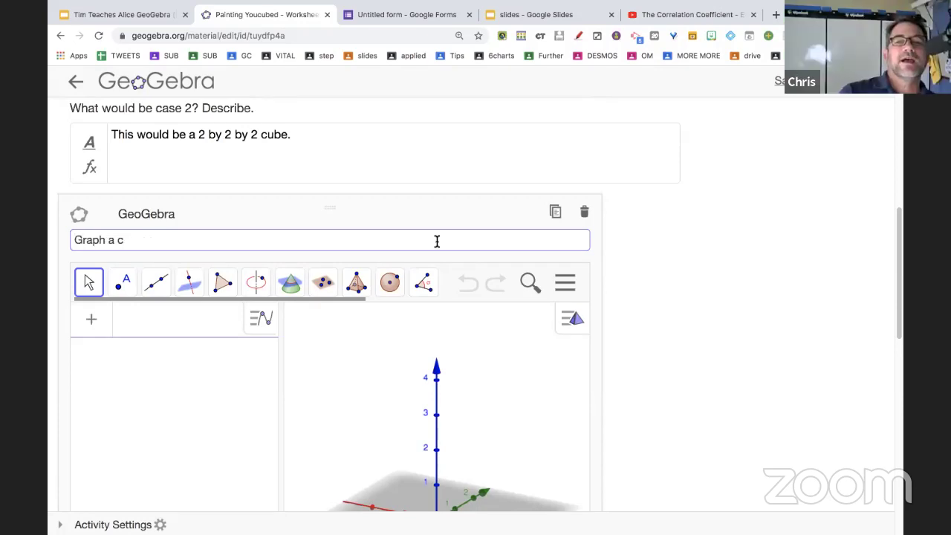
key(super+a)
key(super+s)
text(Ma)
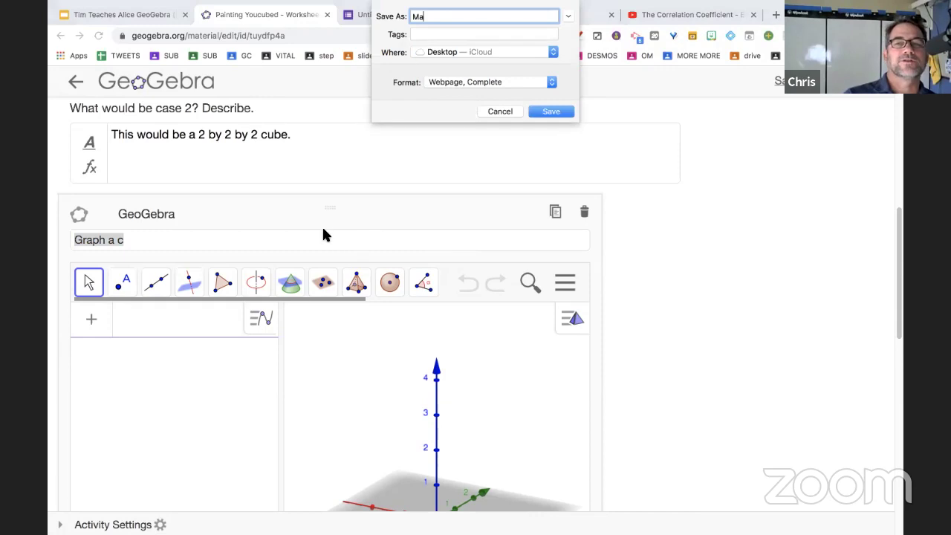
click(500, 111)
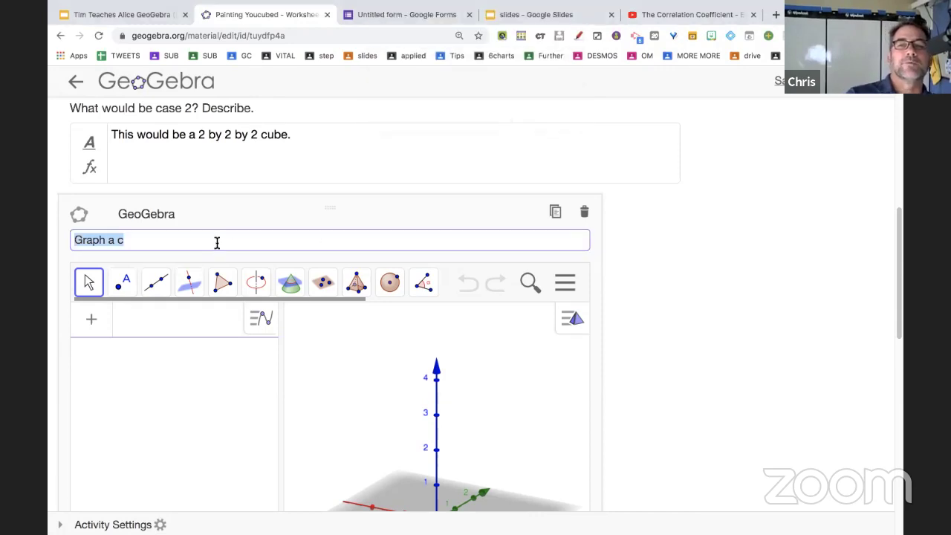
scroll(217, 243, down, 5)
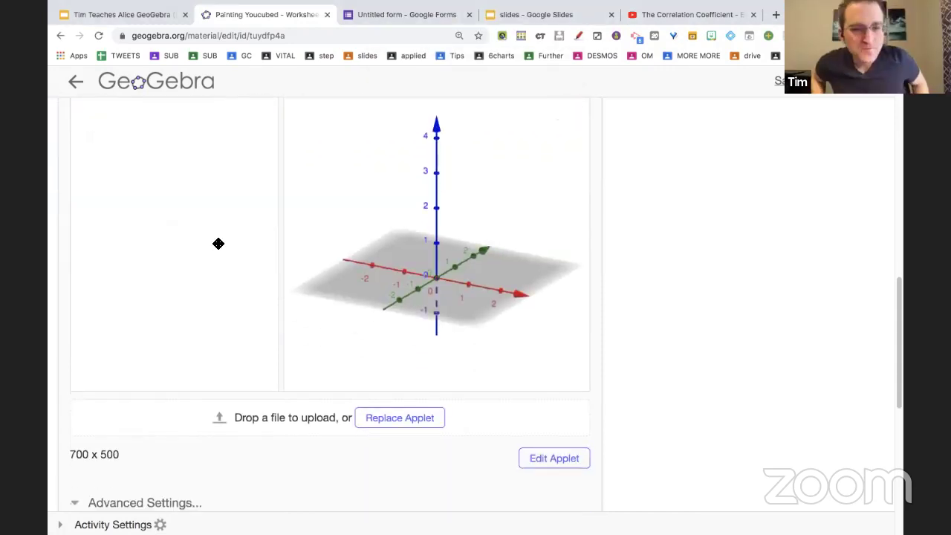
Scroll to the 3D applet's advanced settings and zoom the browser in to display them.
scroll(218, 244, down, 6)
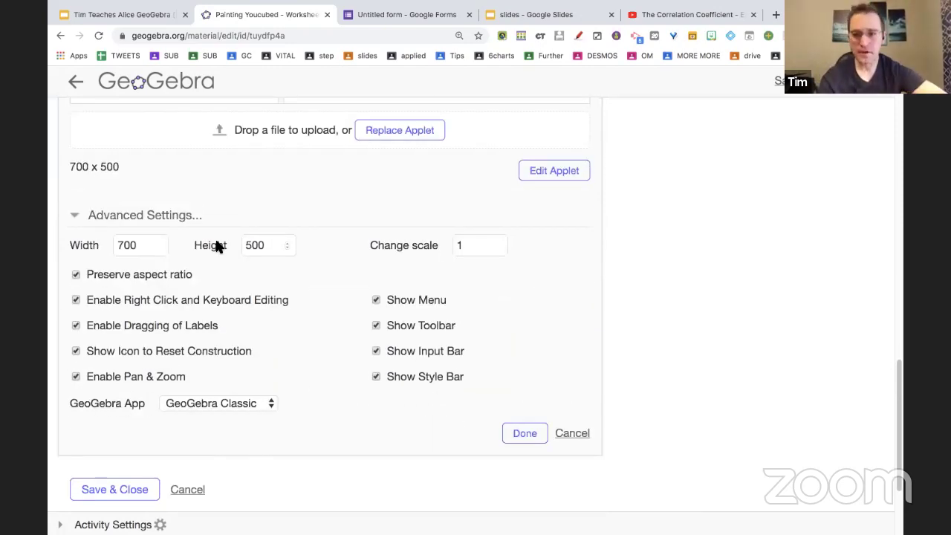
key(super+equal)
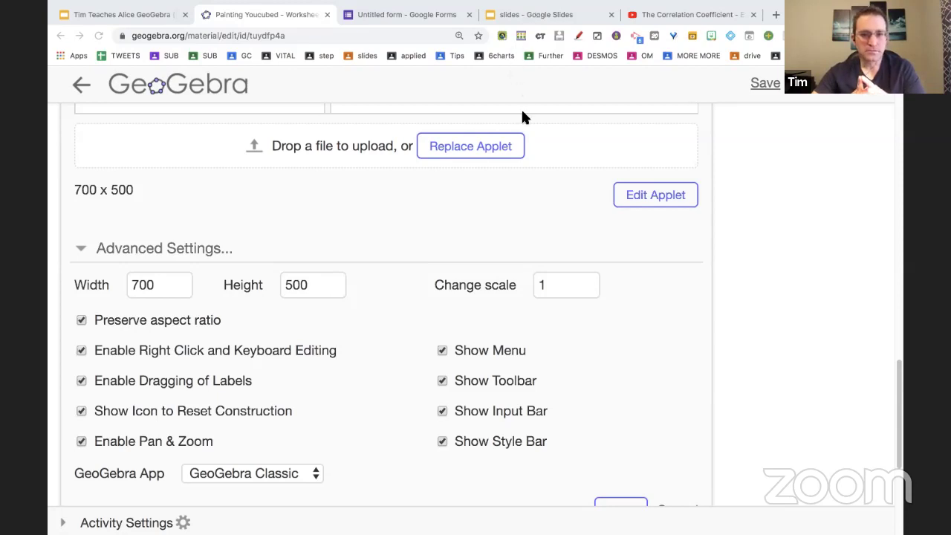
scroll(554, 245, down, 3)
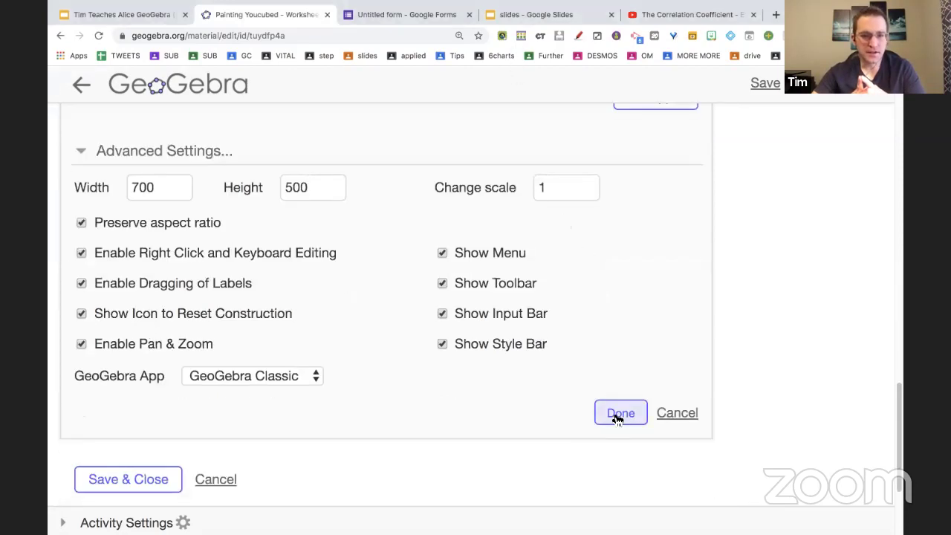
Apply the applet settings with Done, then save and close the Painting Youcubed activity.
click(613, 415)
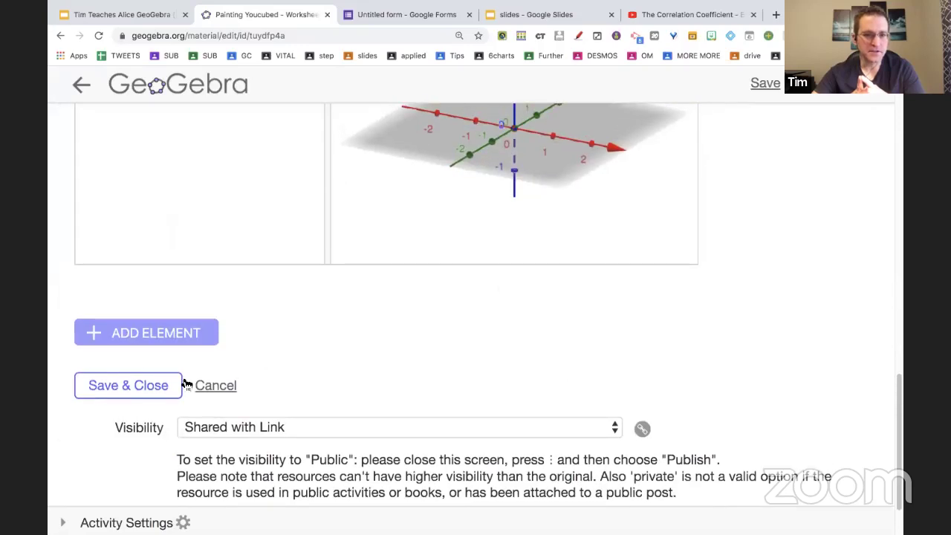
click(167, 385)
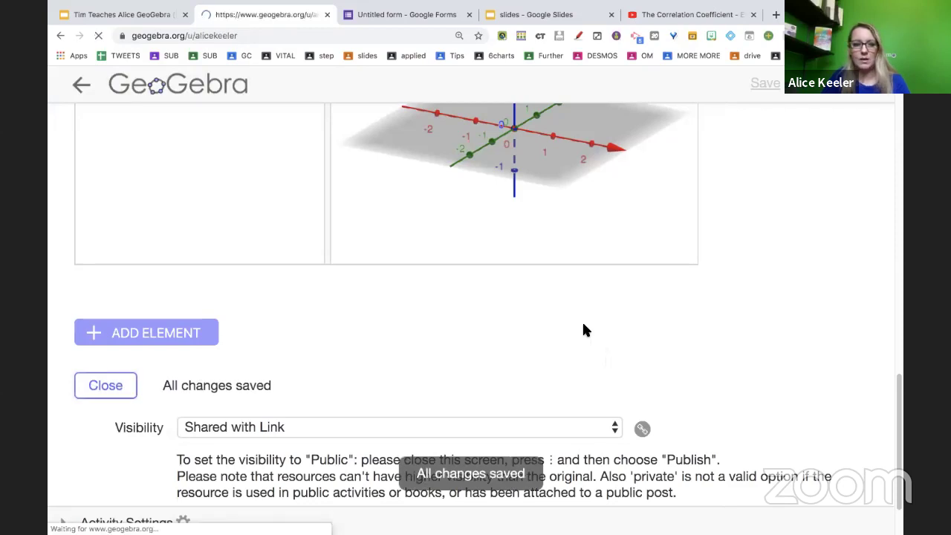
scroll(584, 330, down, 3)
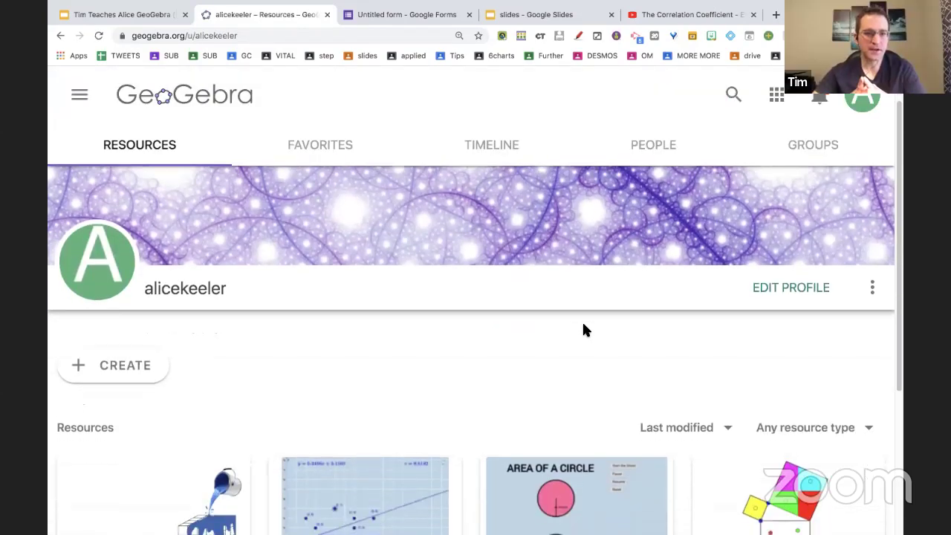
Open the Painting Youcubed activity from the profile and scroll down to its empty 3D applet.
scroll(583, 330, down, 1)
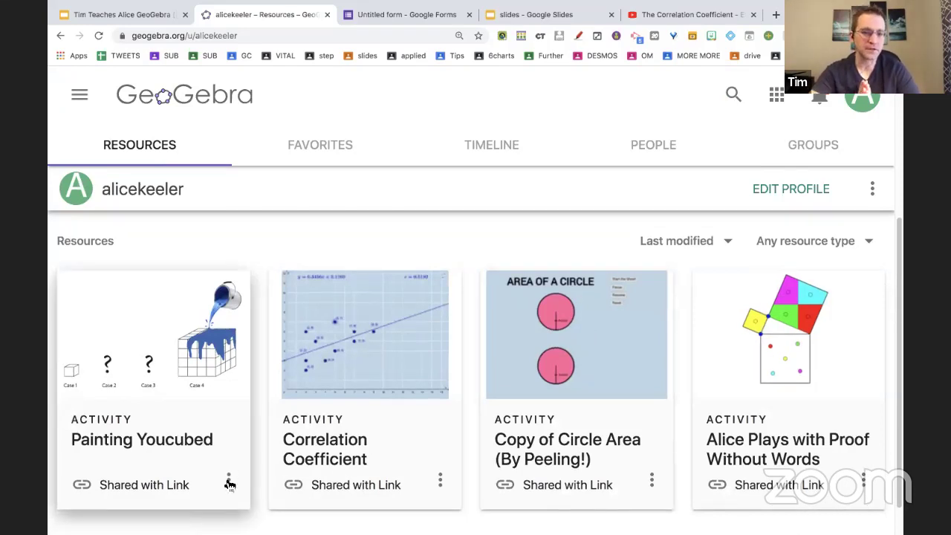
click(160, 438)
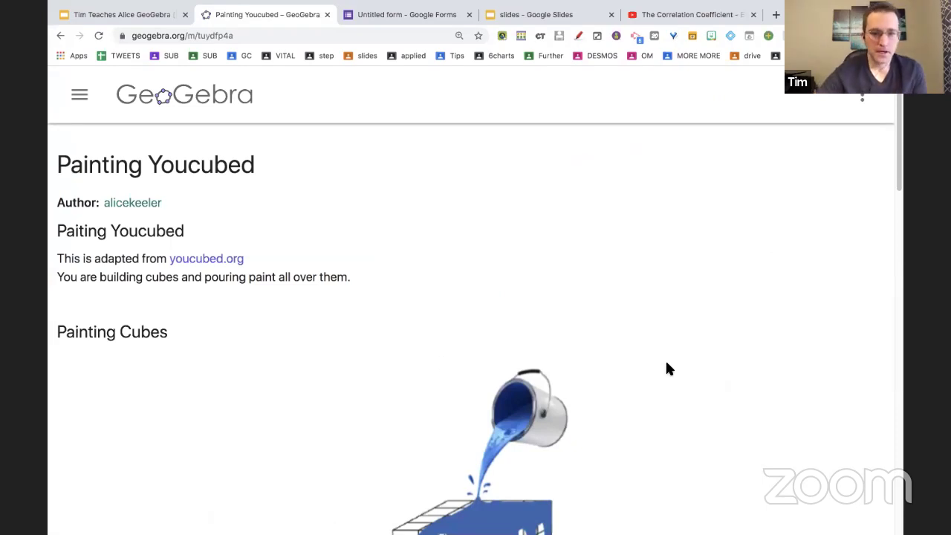
scroll(666, 369, down, 5)
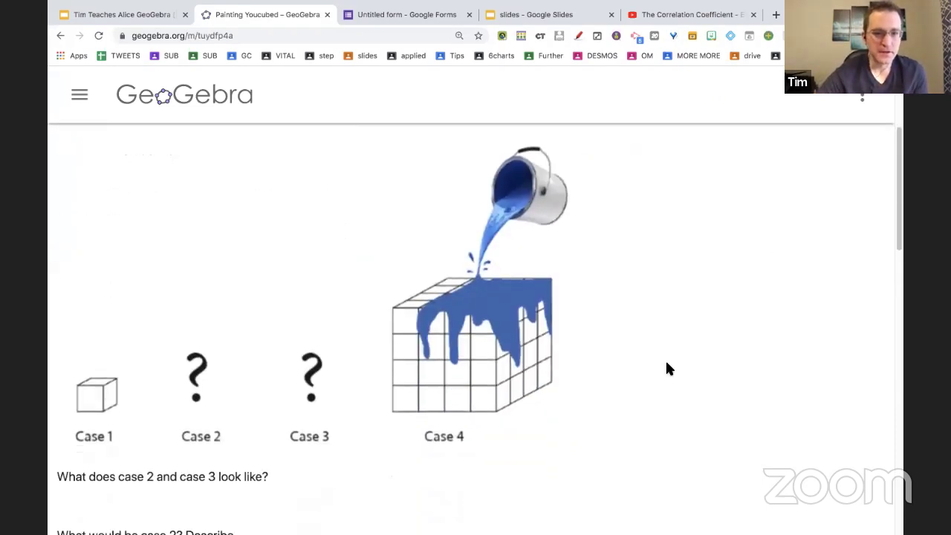
scroll(666, 364, down, 4)
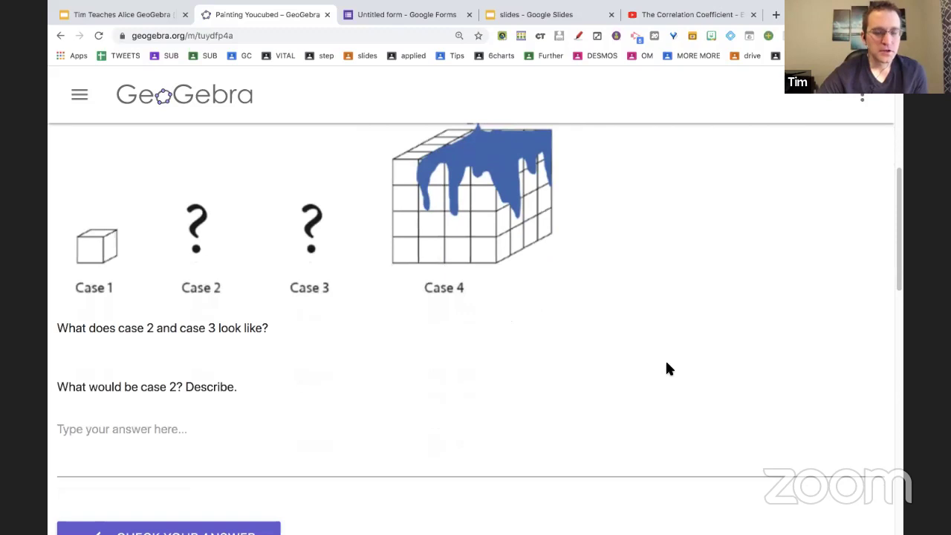
scroll(667, 369, down, 1)
scroll(666, 369, down, 2)
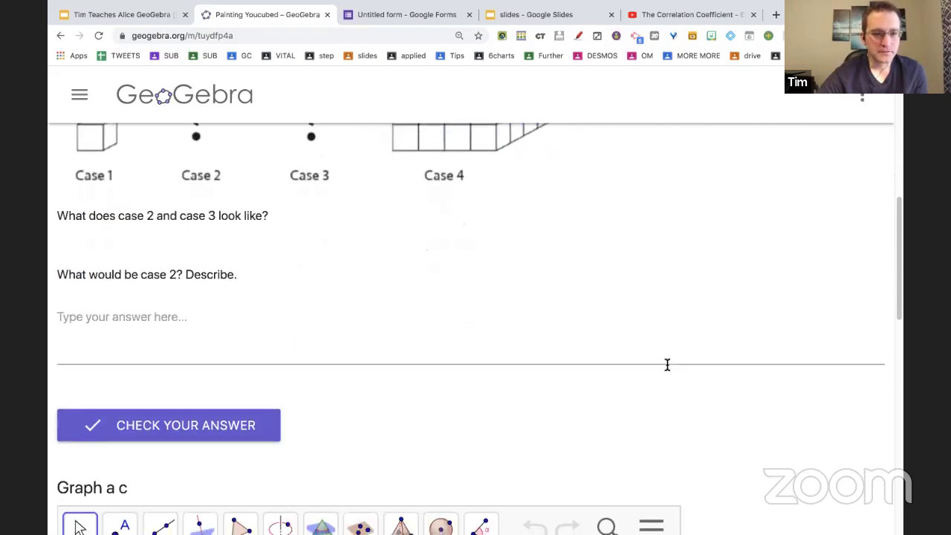
scroll(667, 365, down, 5)
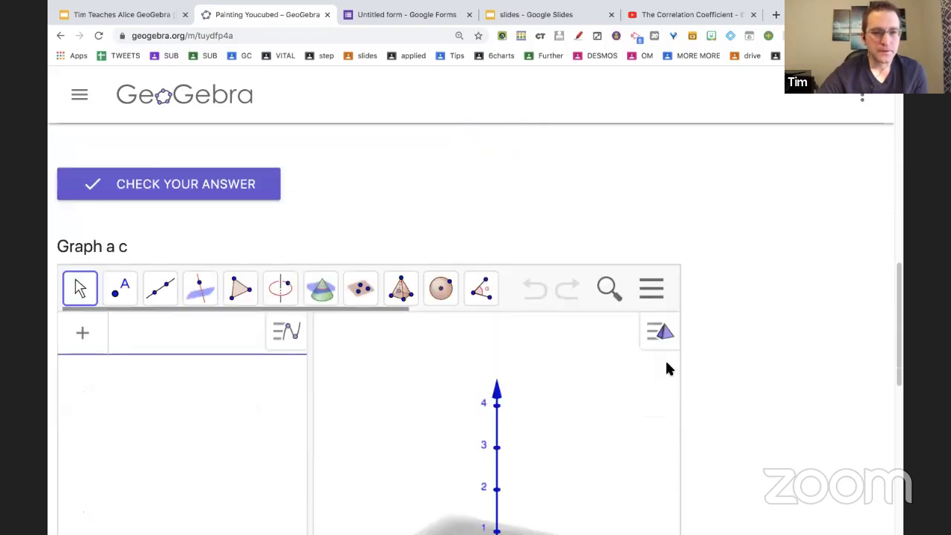
scroll(666, 368, down, 3)
scroll(667, 368, up, 1)
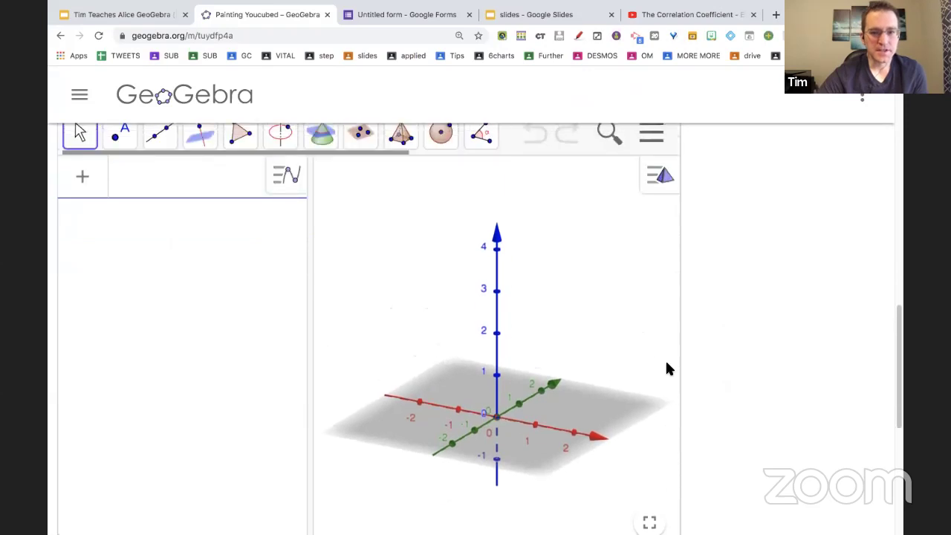
scroll(667, 369, up, 1)
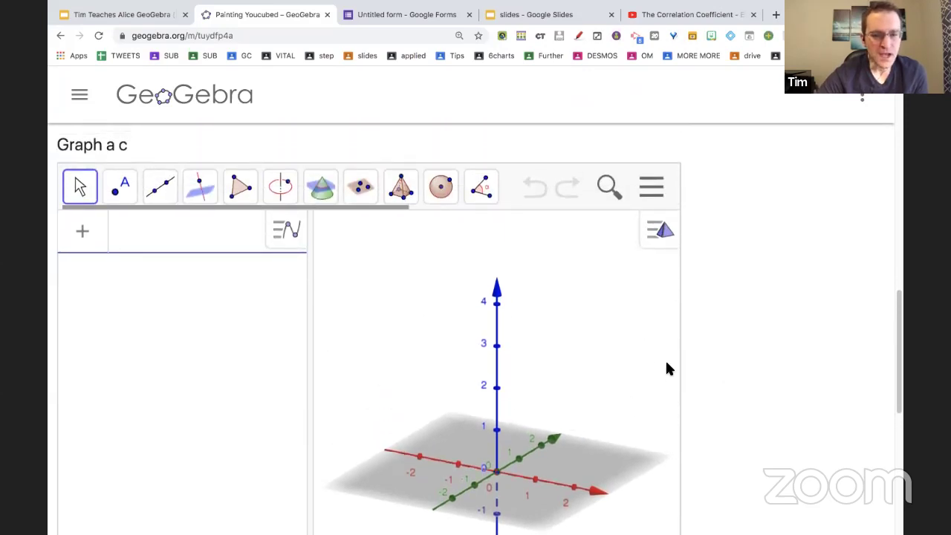
click(404, 194)
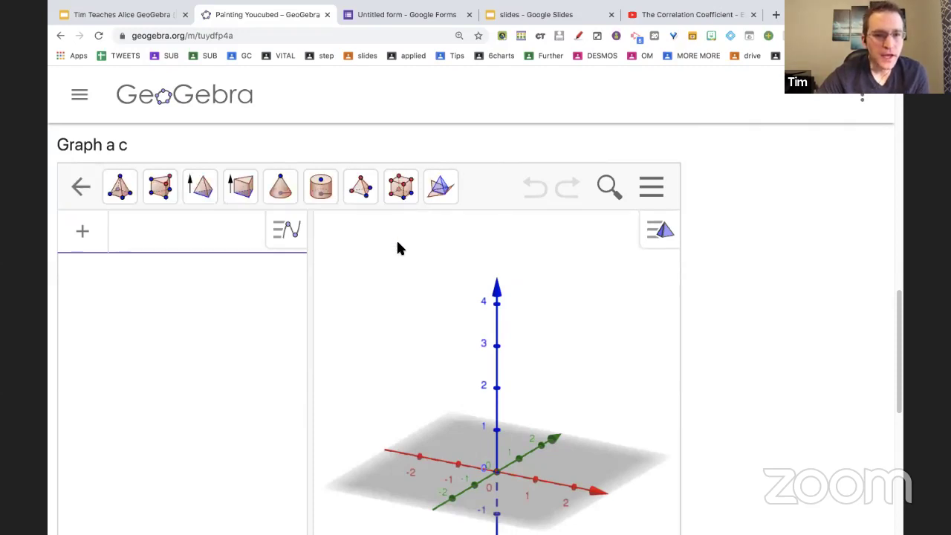
Build a cube on A (0,0,0) and B (2,0,0) with the Cube tool, then switch to Move.
scroll(397, 248, down, 1)
click(404, 168)
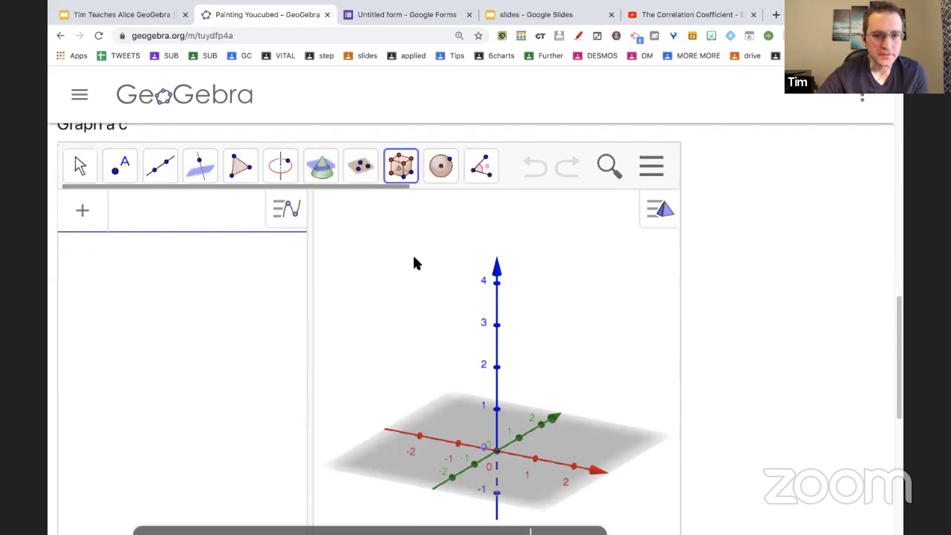
scroll(415, 267, down, 1)
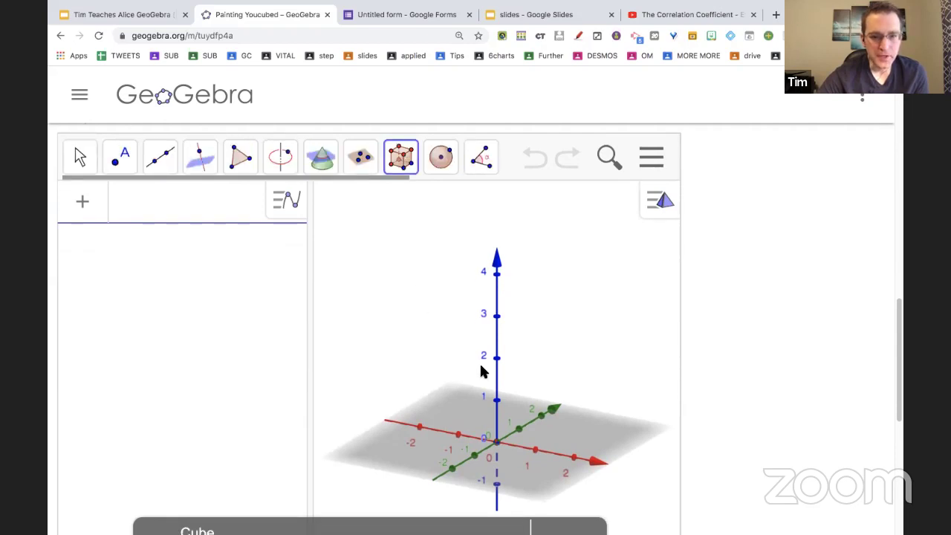
click(498, 438)
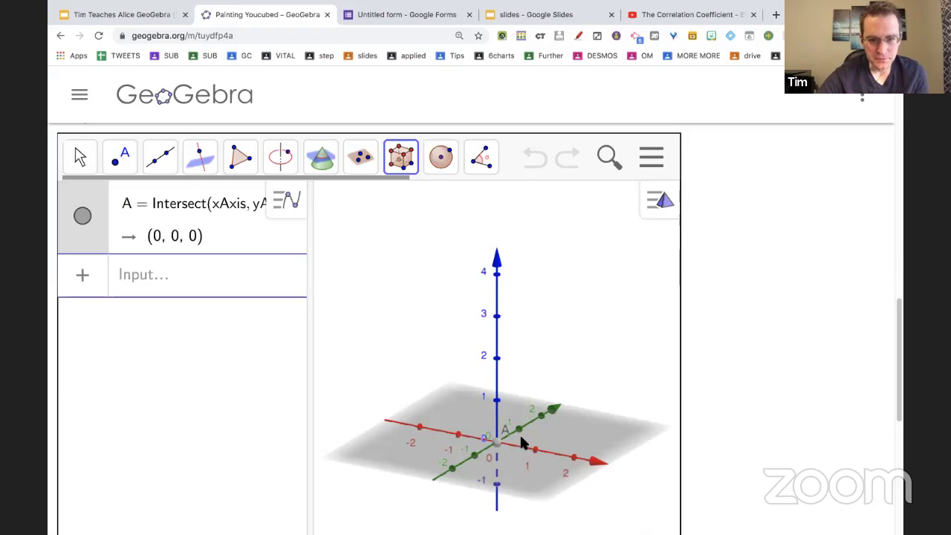
click(572, 456)
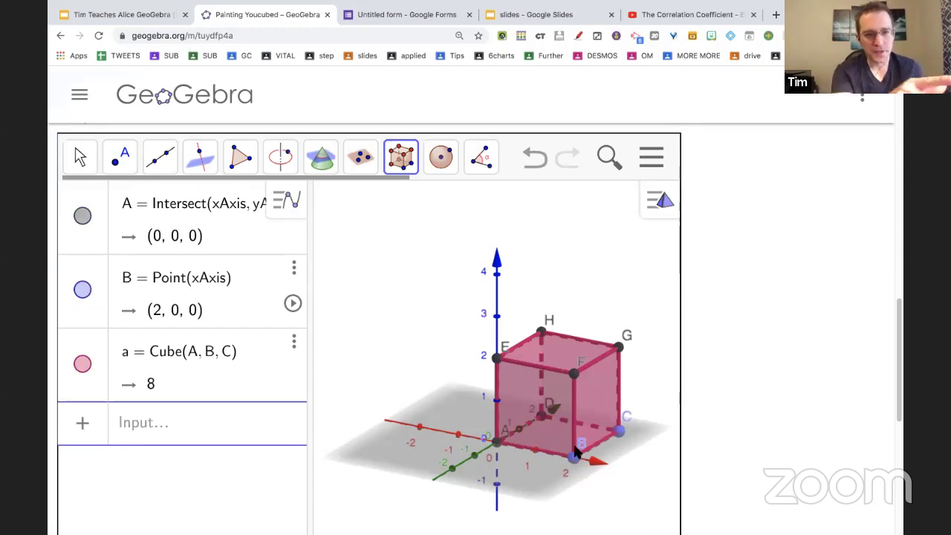
click(80, 156)
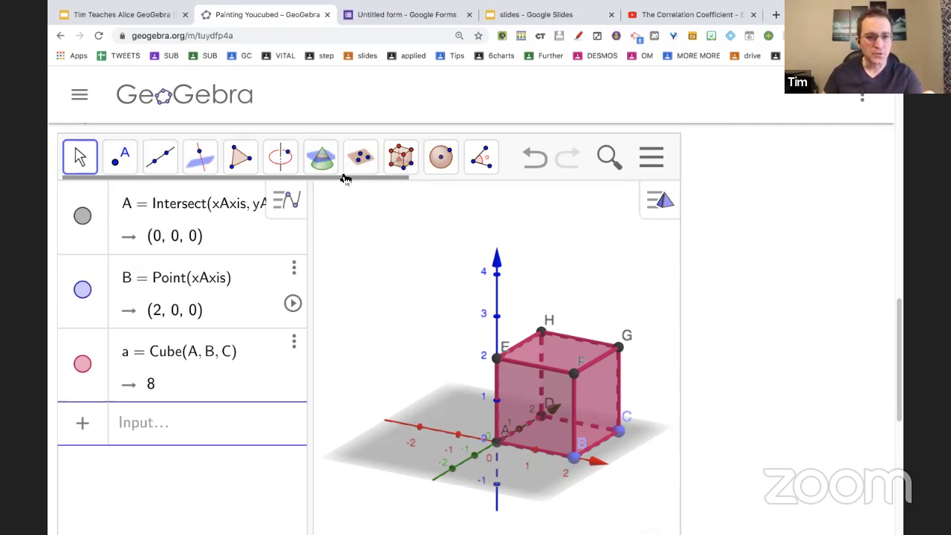
click(322, 160)
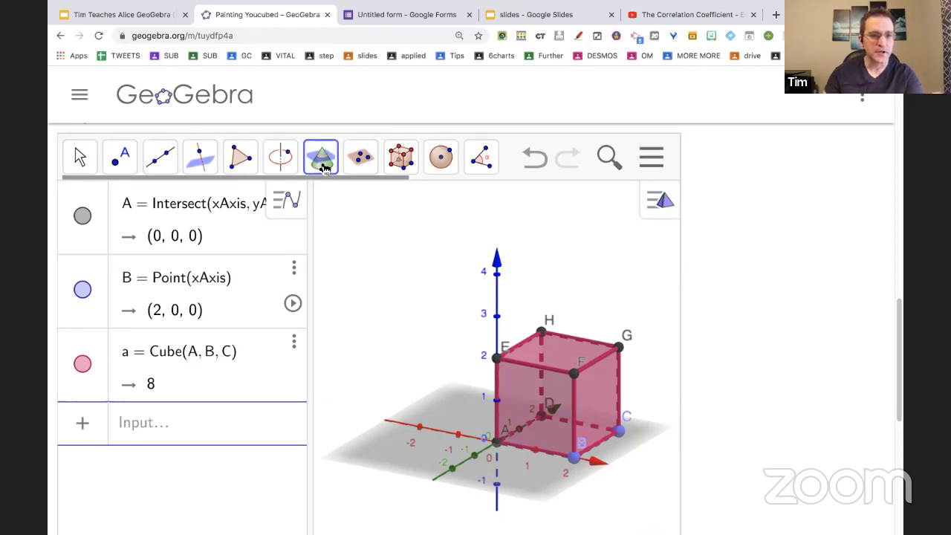
click(95, 156)
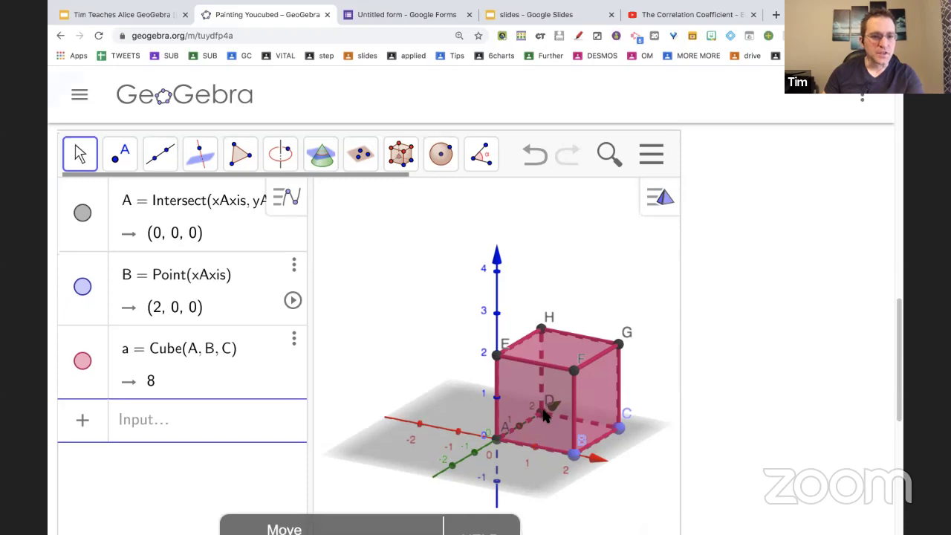
scroll(545, 416, down, 1)
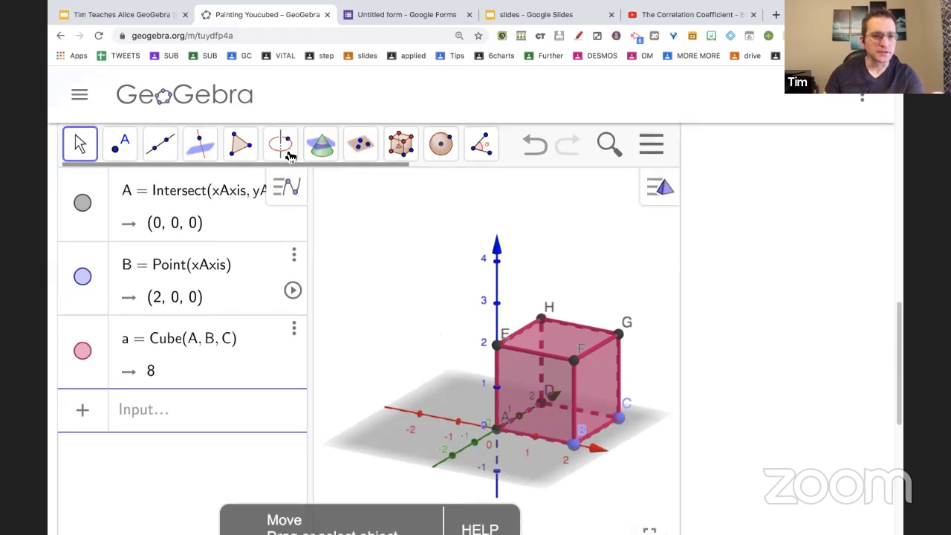
click(134, 149)
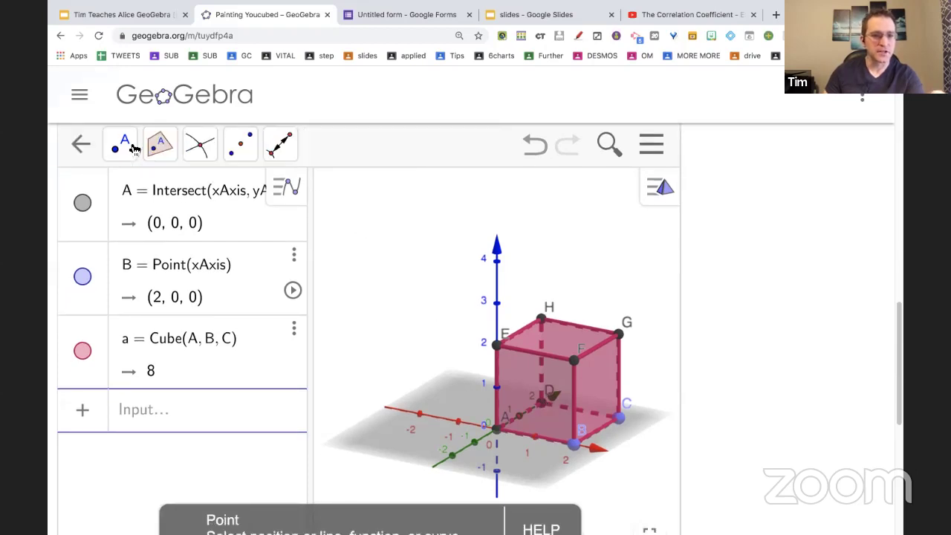
click(80, 144)
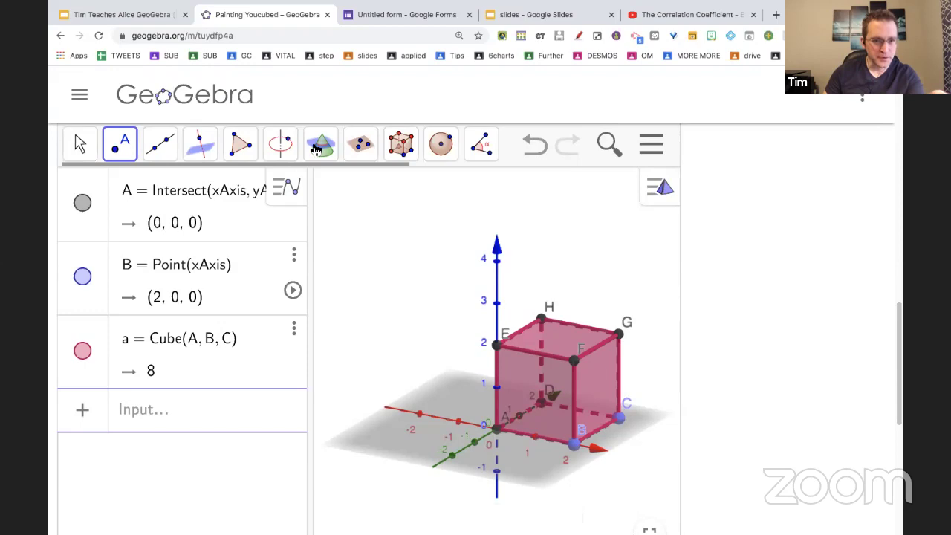
click(362, 148)
click(200, 144)
click(81, 144)
click(199, 146)
click(199, 151)
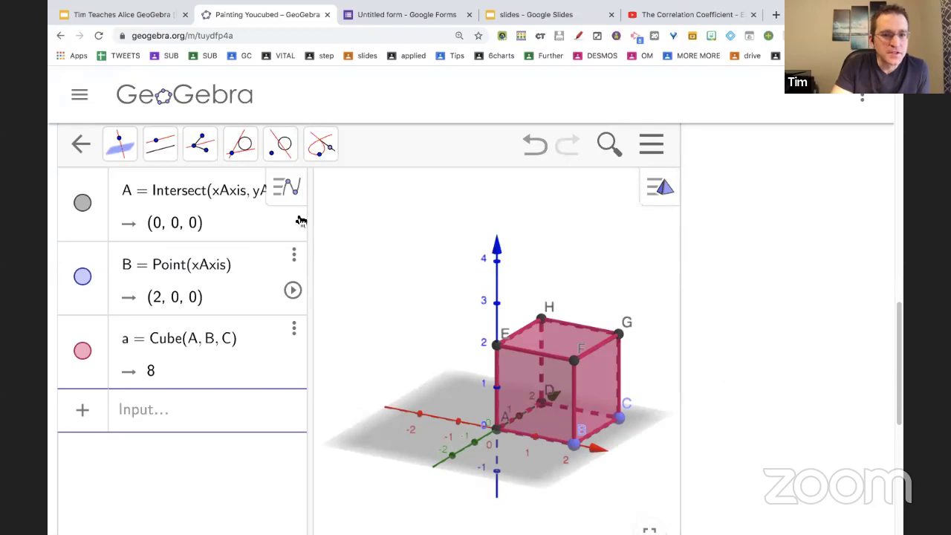
click(76, 147)
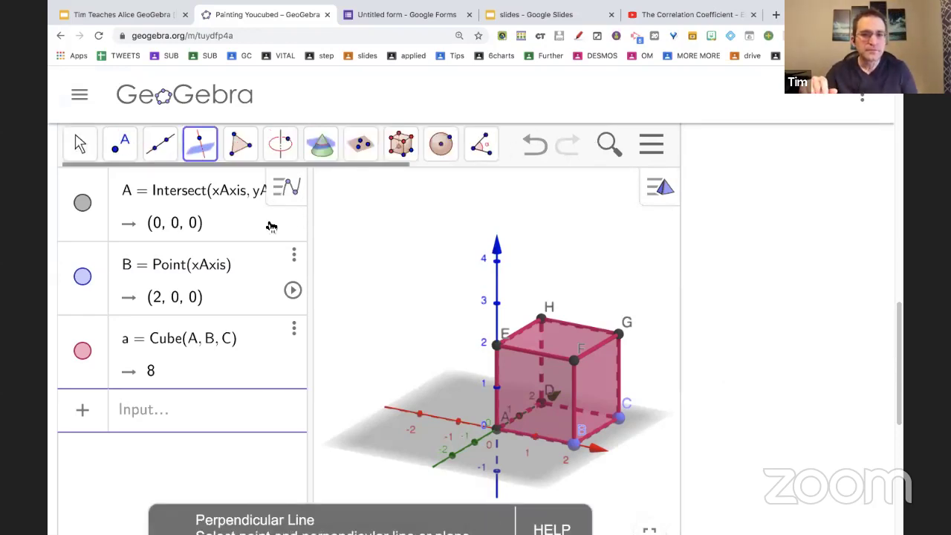
Try entering net(a) in a new algebra row and check the Net command's help page.
click(153, 407)
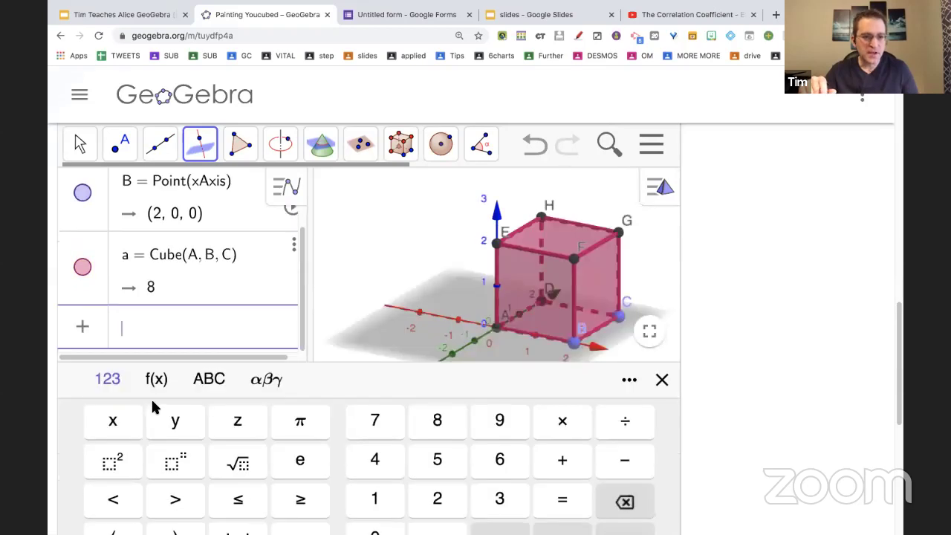
text(nets)
key(BackSpace)
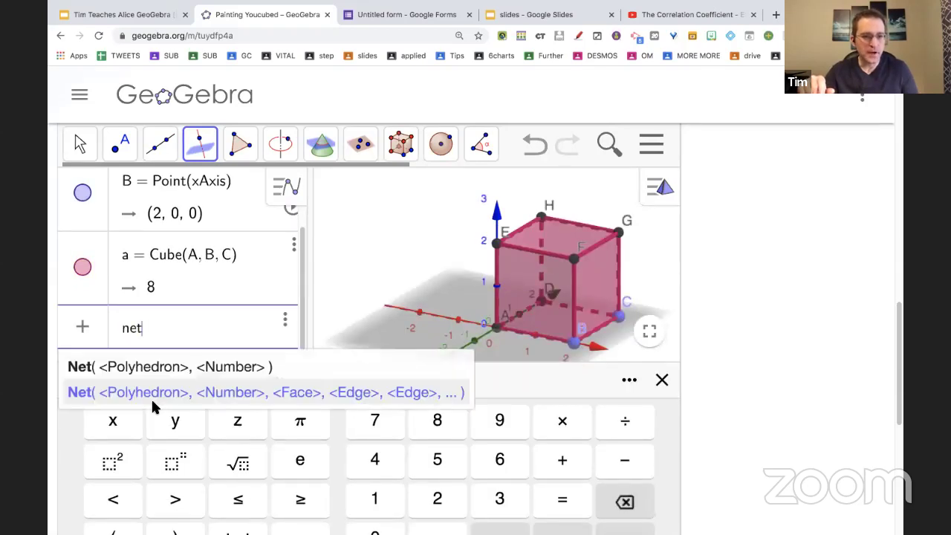
click(155, 367)
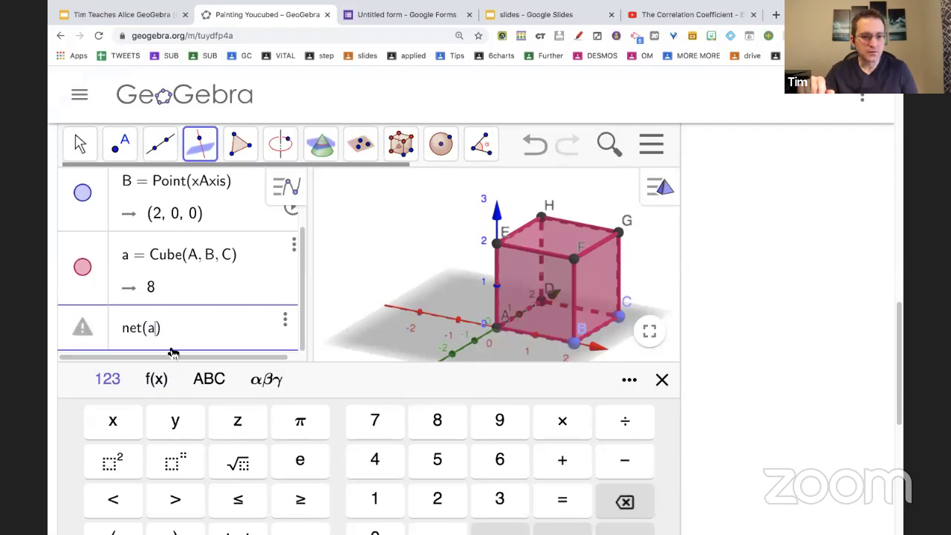
text(a)
key(Return)
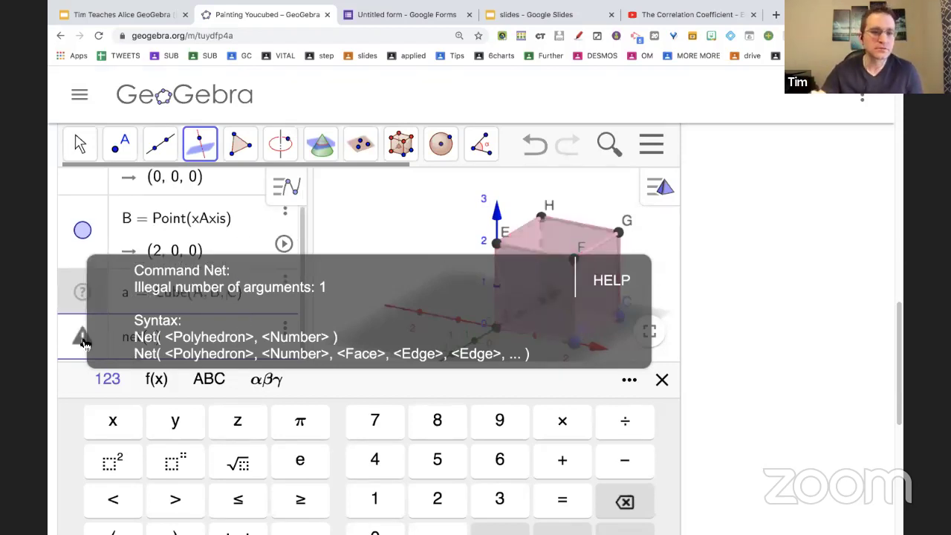
scroll(93, 341, down, 1)
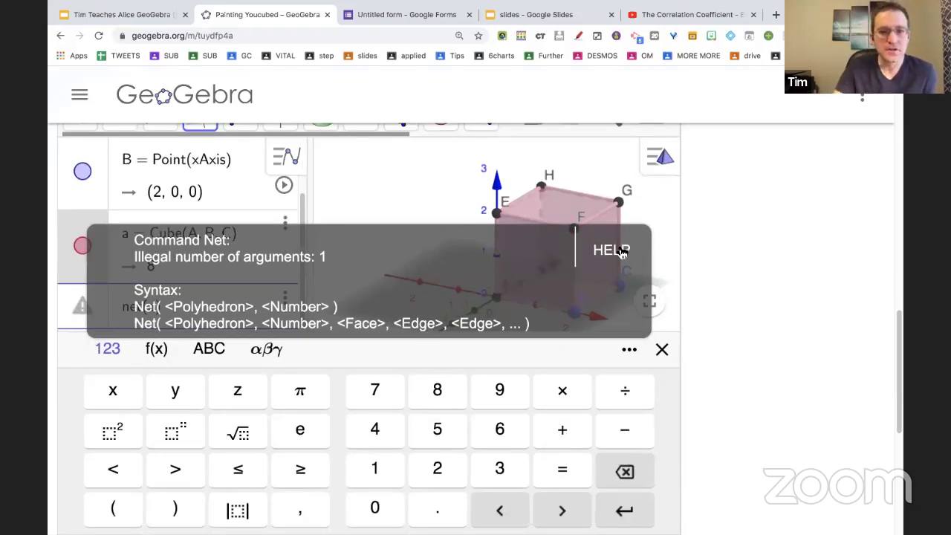
click(623, 251)
click(250, 16)
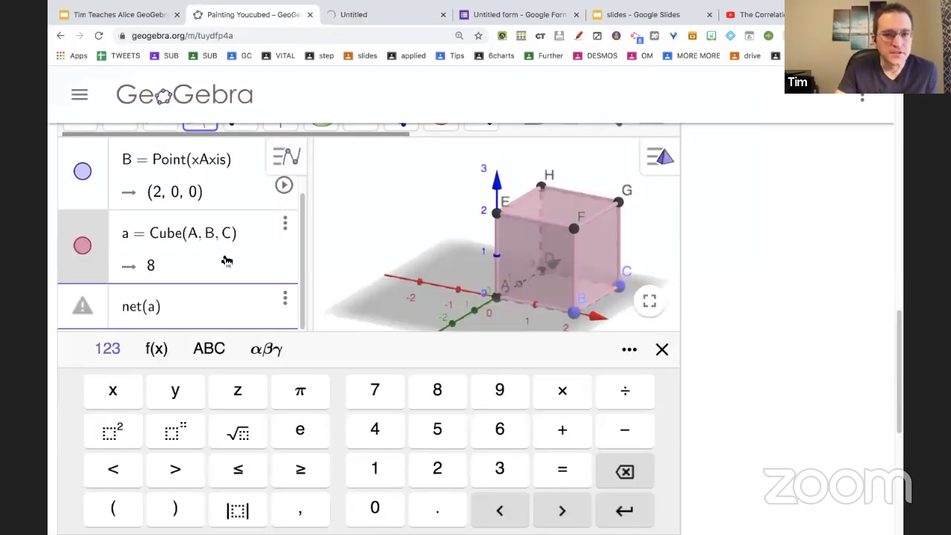
Clear the failed entry and insert the Net(<Polyhedron>, <Number>) command template.
key(Escape)
text(net)
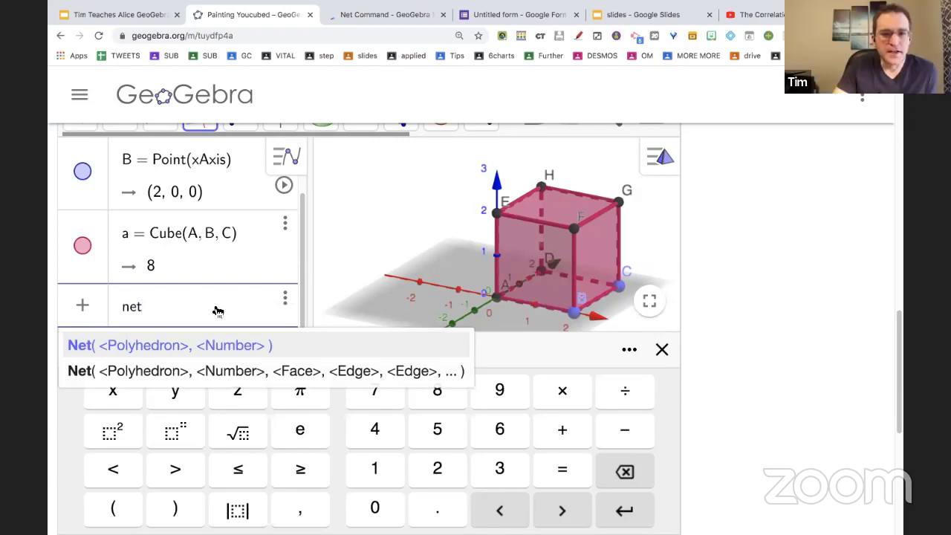
key(BackSpace)
key(BackSpace)
key(BackSpace)
text(Net)
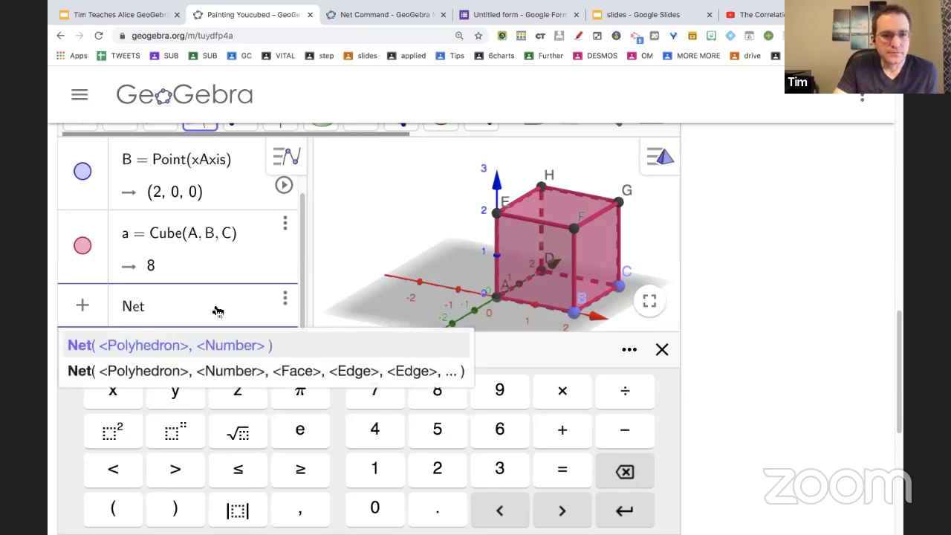
text(()
key(BackSpace)
key(BackSpace)
key(BackSpace)
key(BackSpace)
text(net)
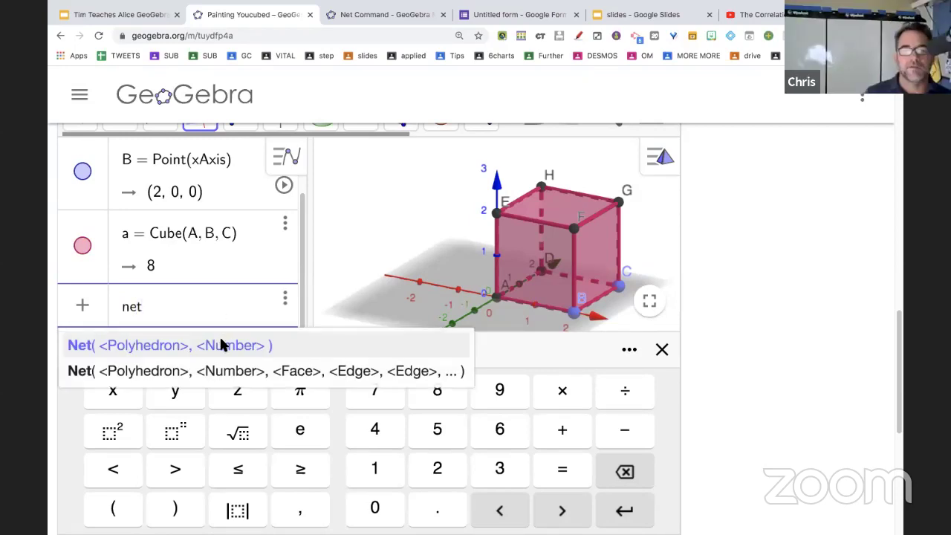
scroll(220, 369, down, 1)
scroll(225, 368, up, 1)
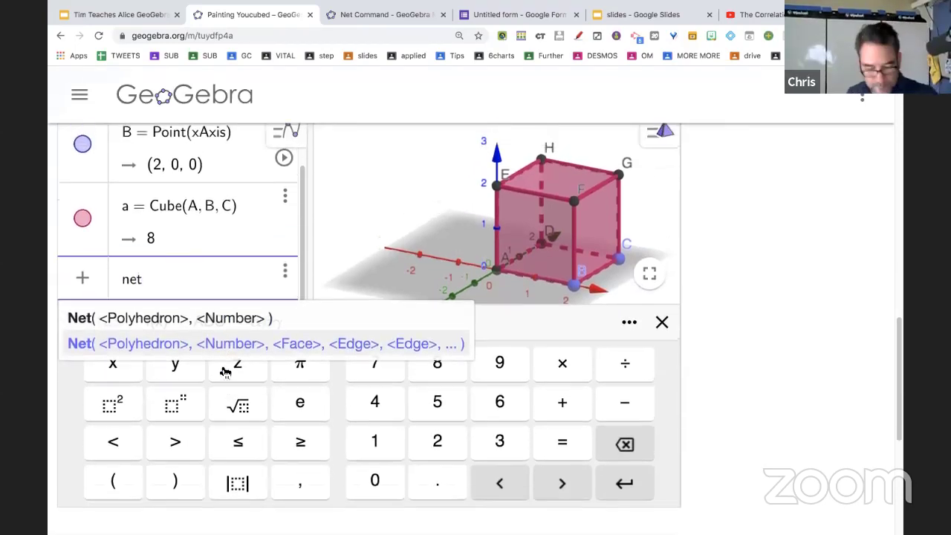
click(214, 344)
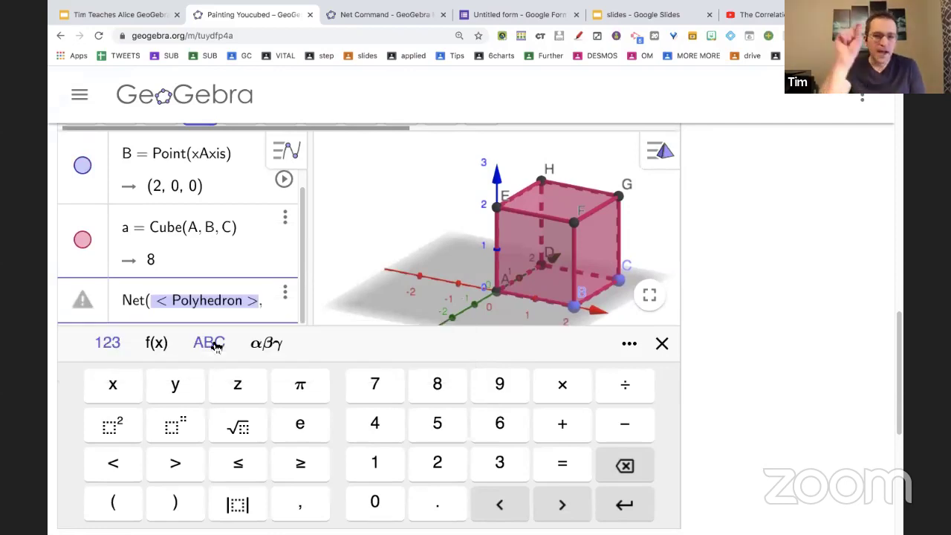
Delete the unfinished Net row, leaving only A, B and cube a.
click(286, 293)
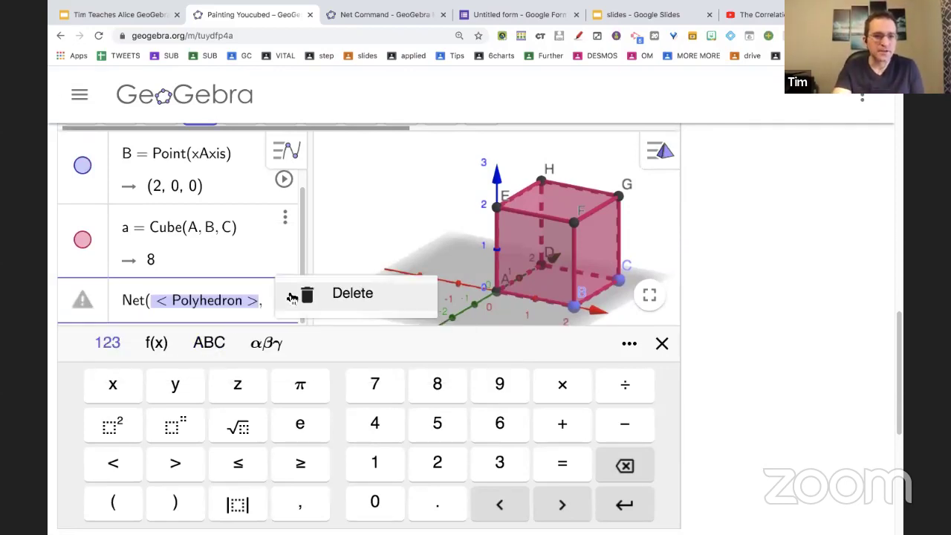
click(304, 300)
scroll(227, 282, up, 2)
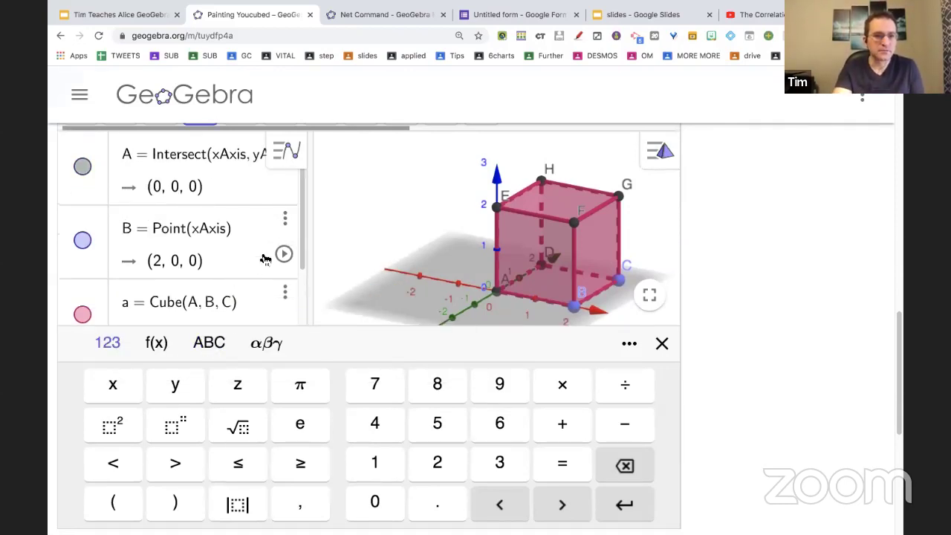
scroll(268, 255, up, 2)
scroll(263, 258, up, 1)
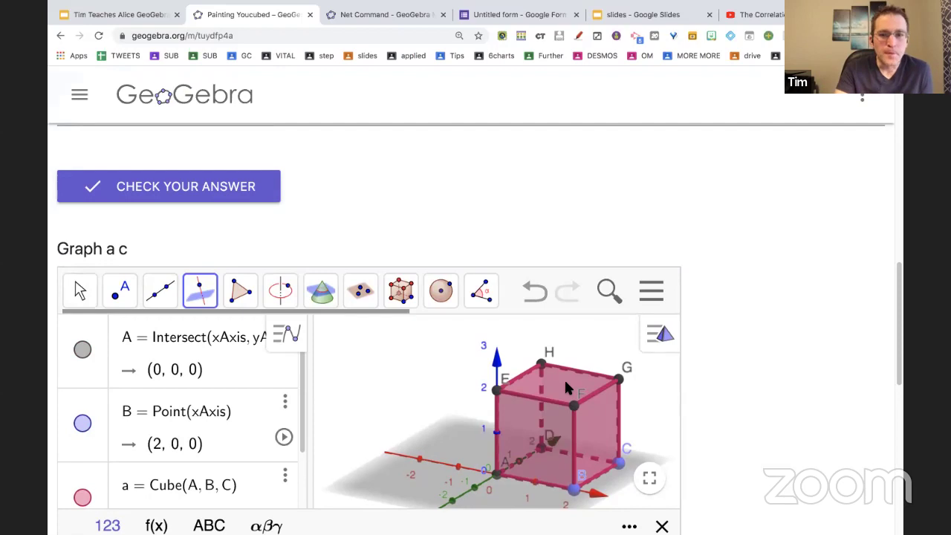
scroll(565, 384, down, 3)
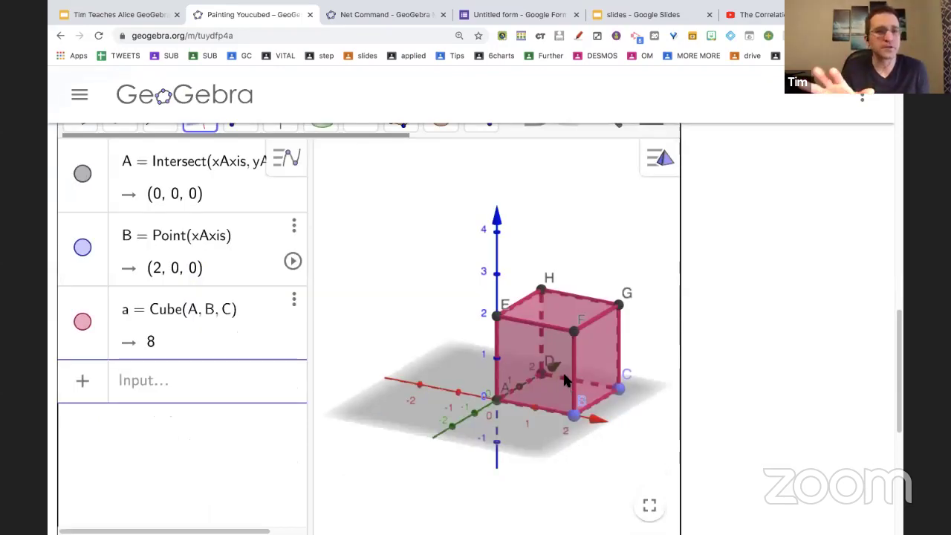
drag(554, 333, 450, 294)
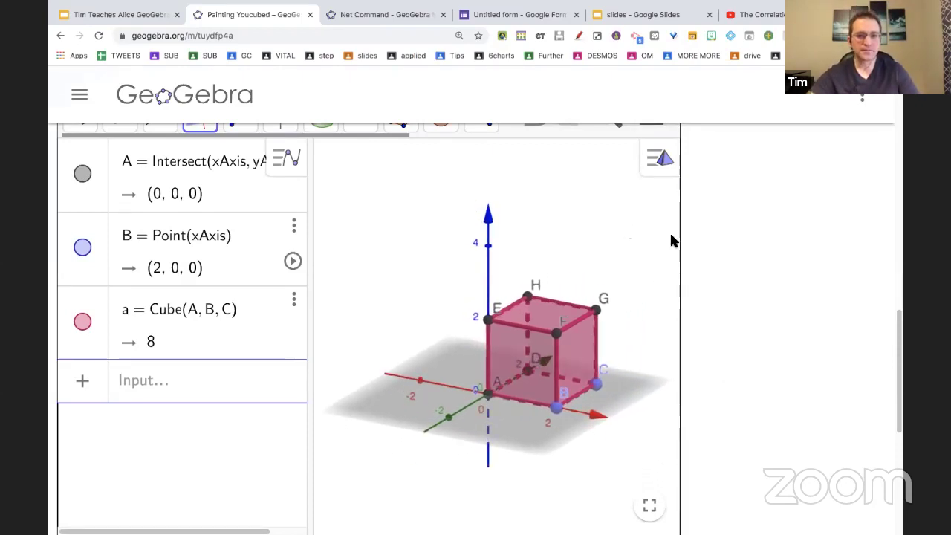
scroll(720, 260, up, 1)
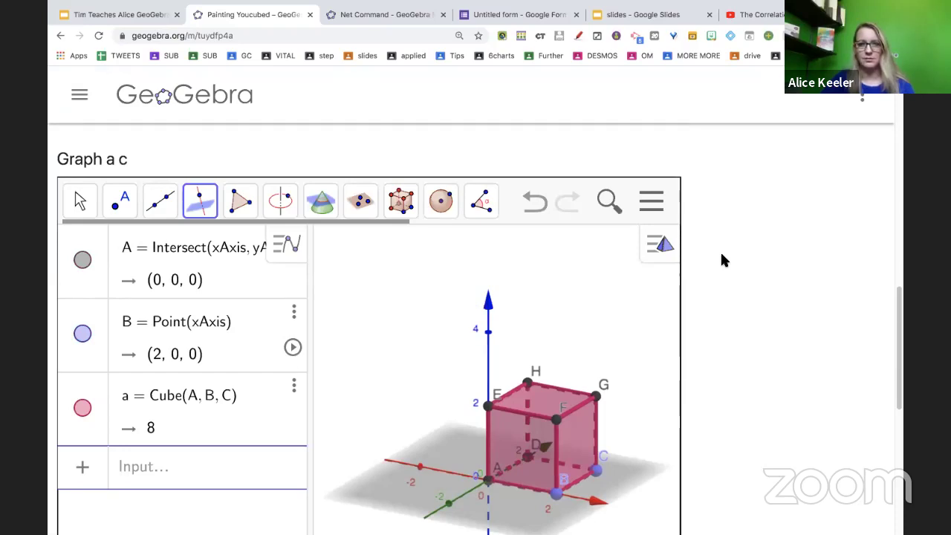
scroll(721, 255, up, 3)
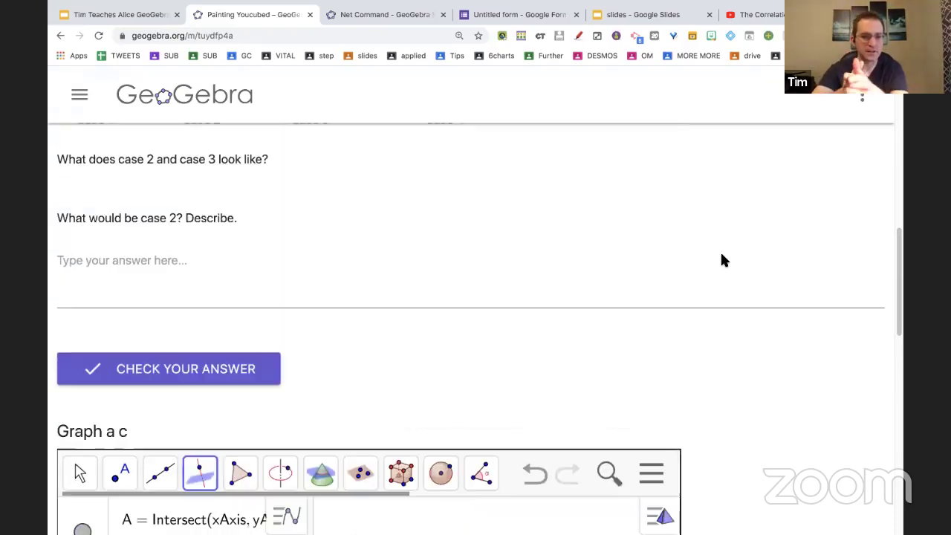
scroll(724, 260, down, 9)
scroll(725, 260, up, 3)
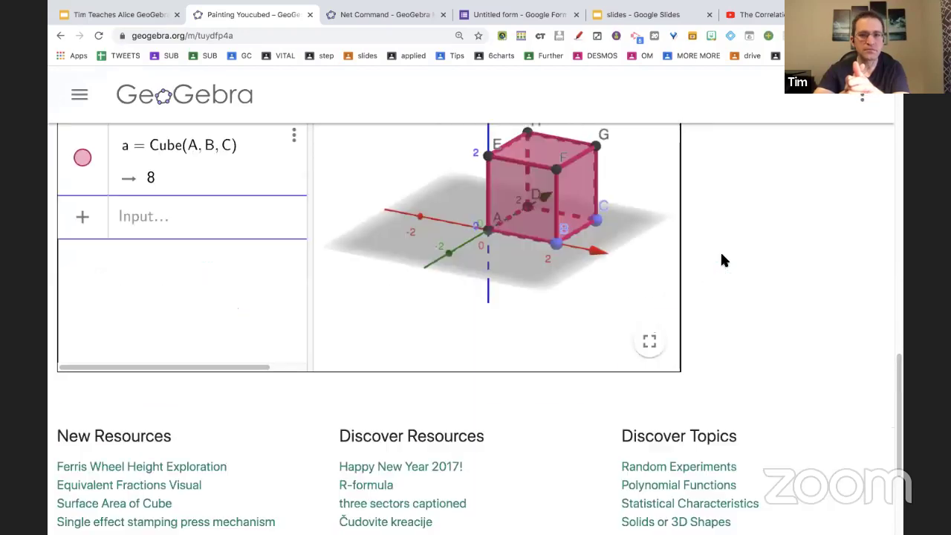
scroll(727, 275, up, 10)
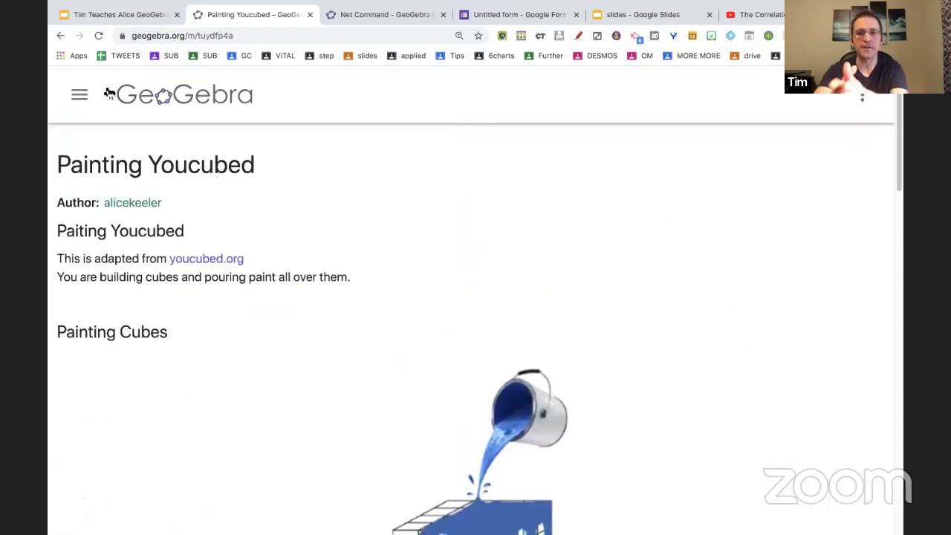
From the profile, open the Painting Youcubed activity and launch it in the Classic app.
click(74, 97)
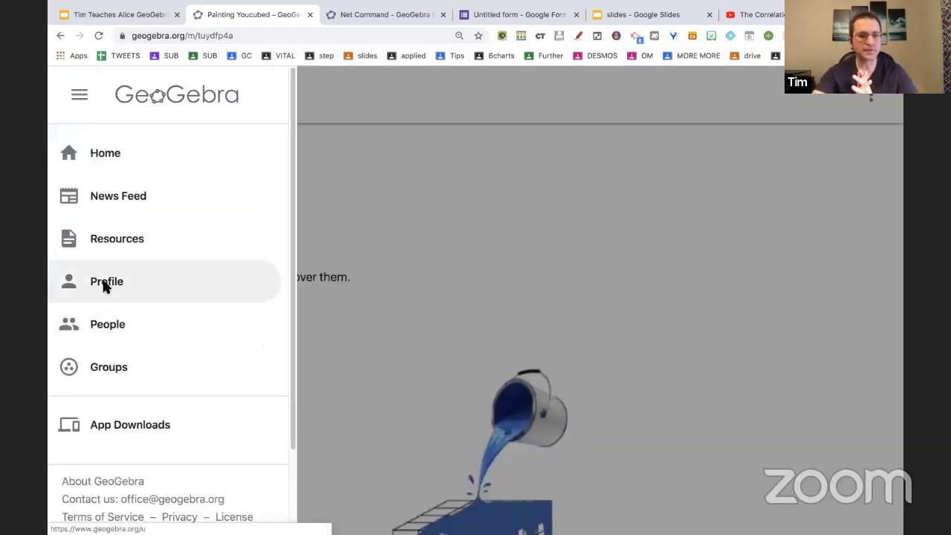
click(104, 286)
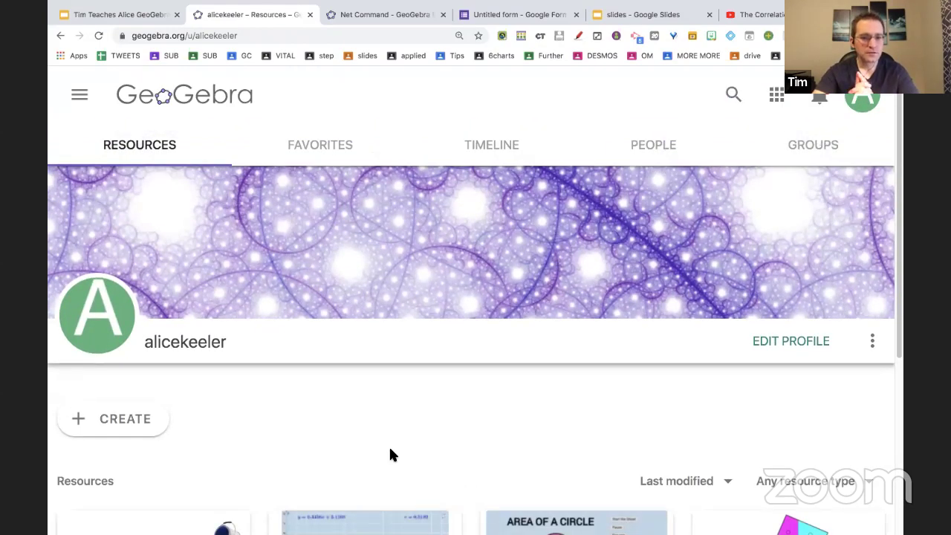
scroll(399, 408, down, 3)
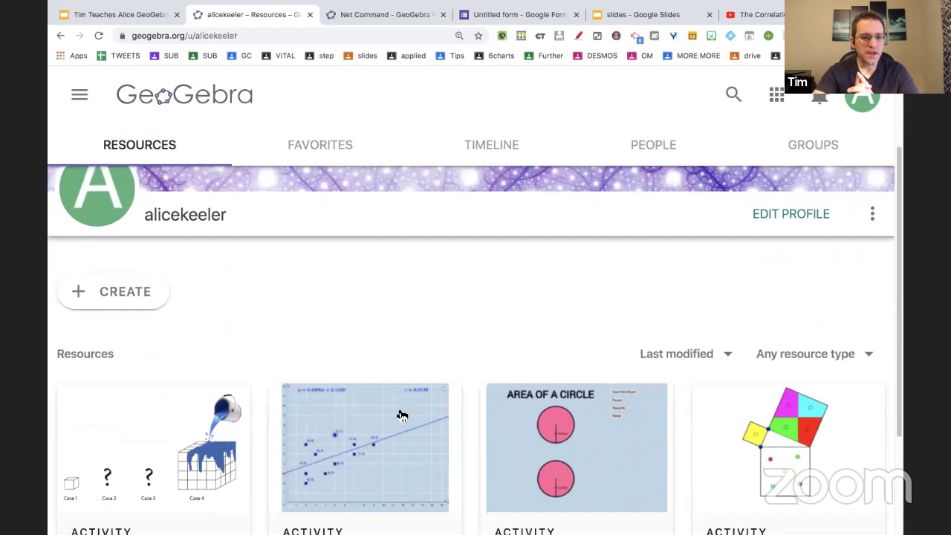
scroll(399, 414, down, 2)
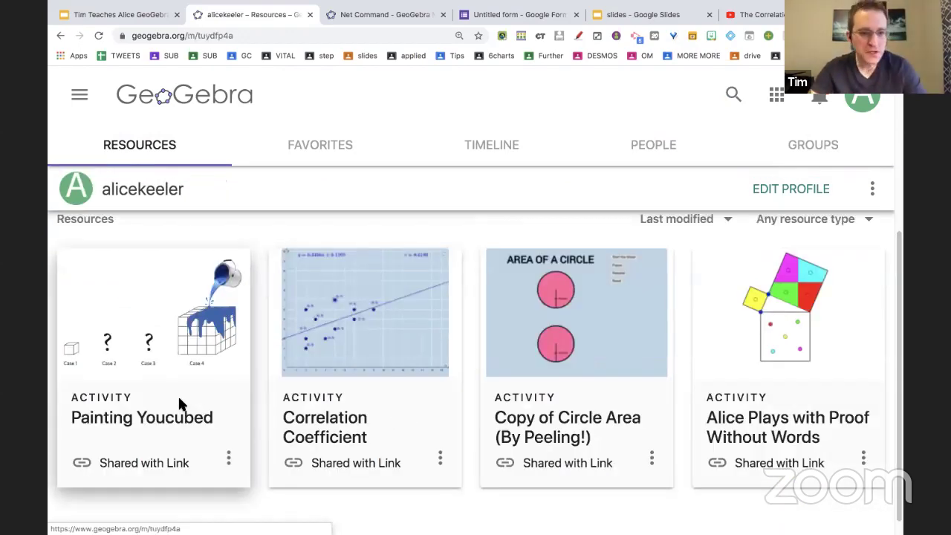
click(178, 404)
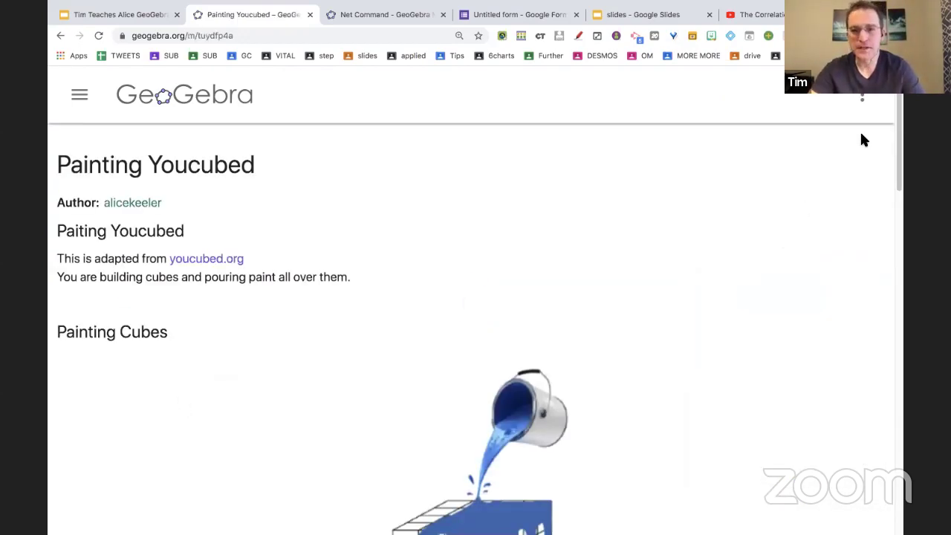
click(868, 101)
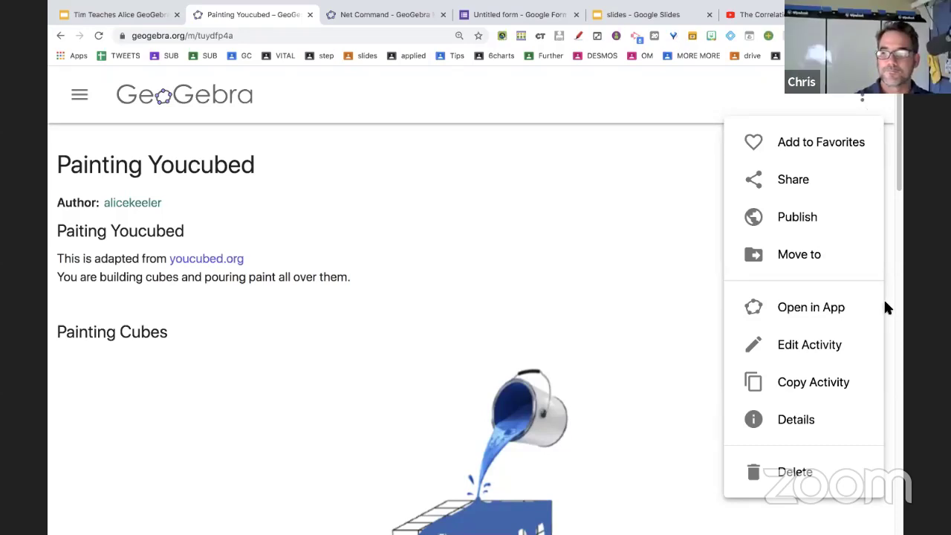
click(790, 307)
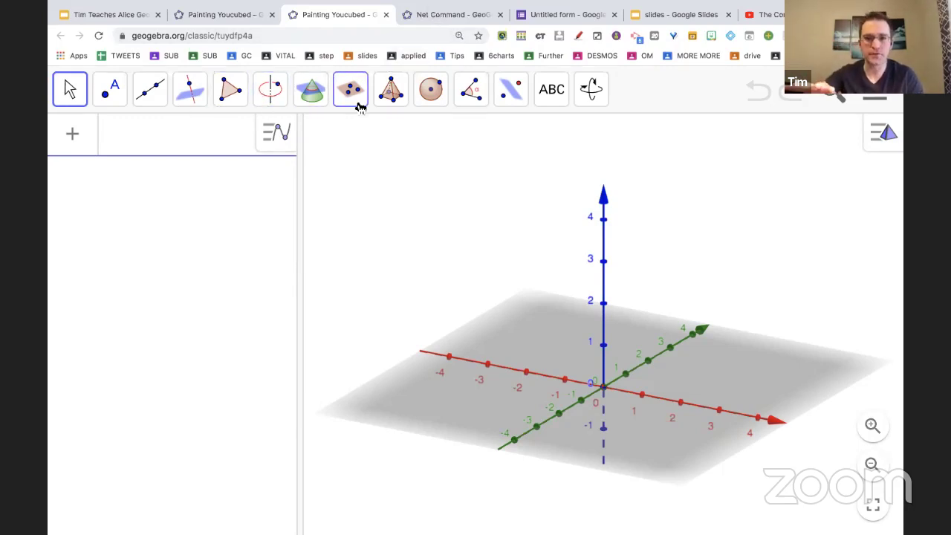
click(513, 95)
mouse_move(375, 102)
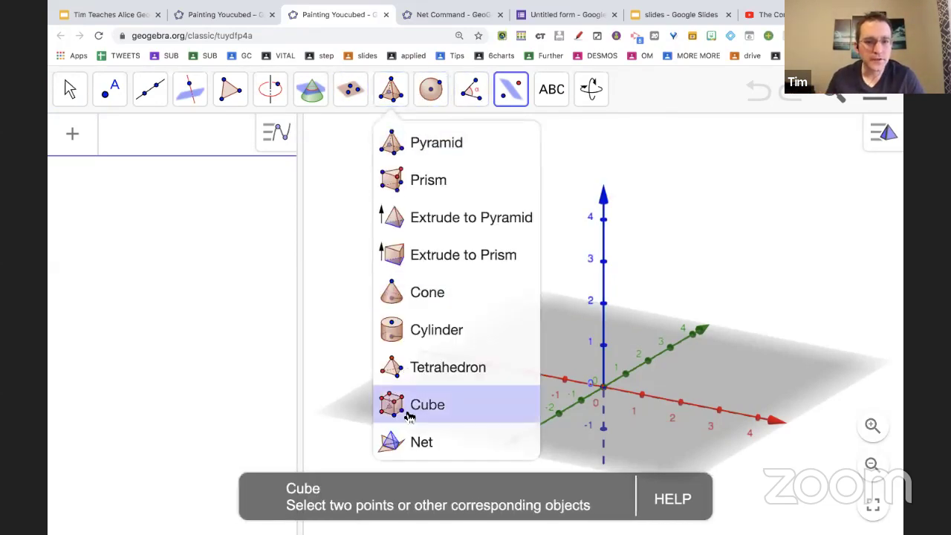
click(400, 442)
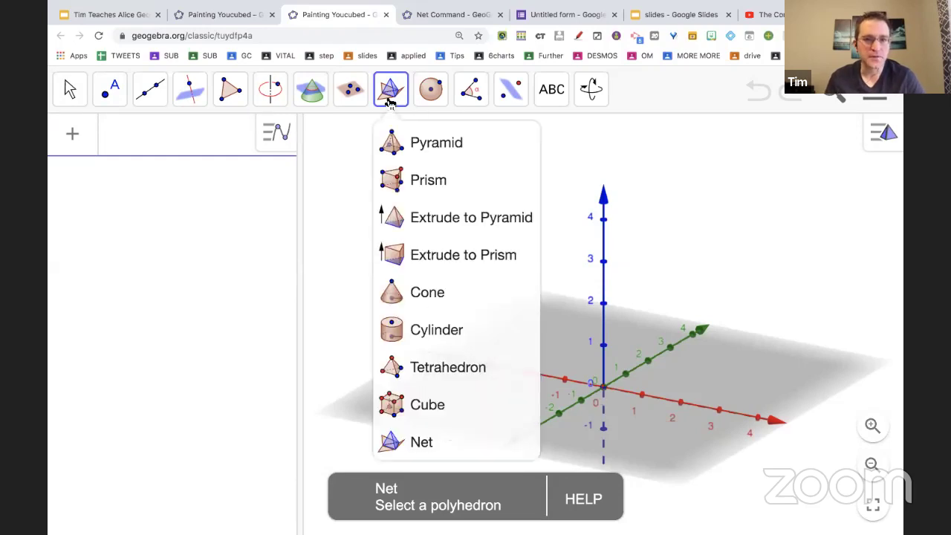
mouse_move(390, 93)
click(398, 145)
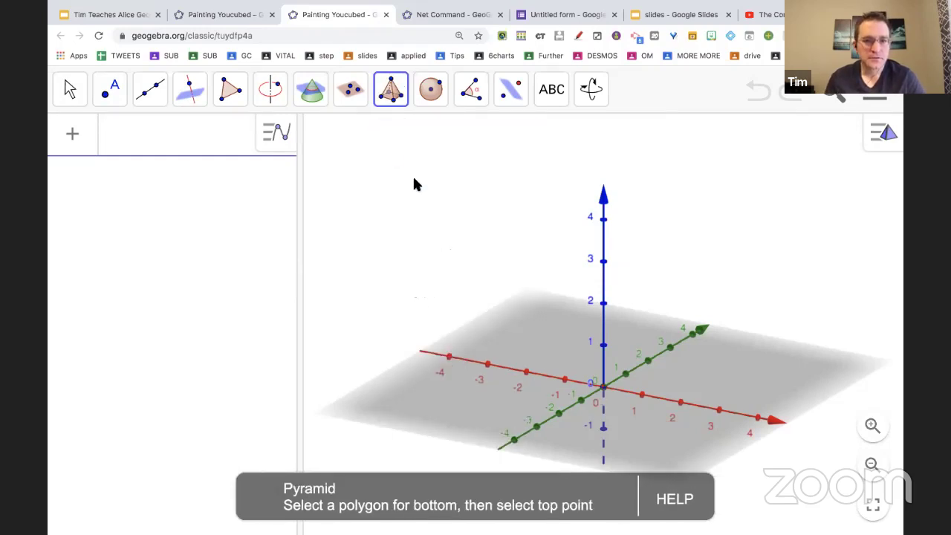
click(603, 388)
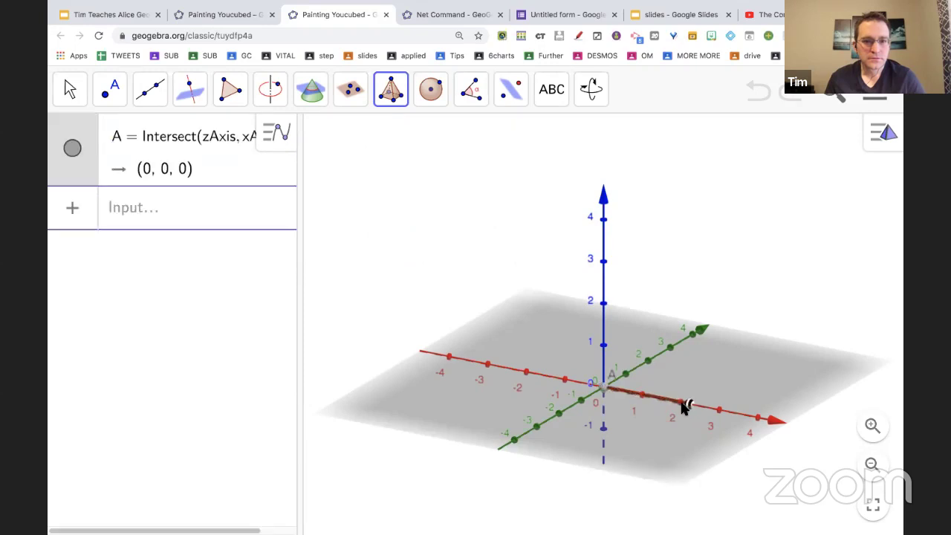
click(680, 402)
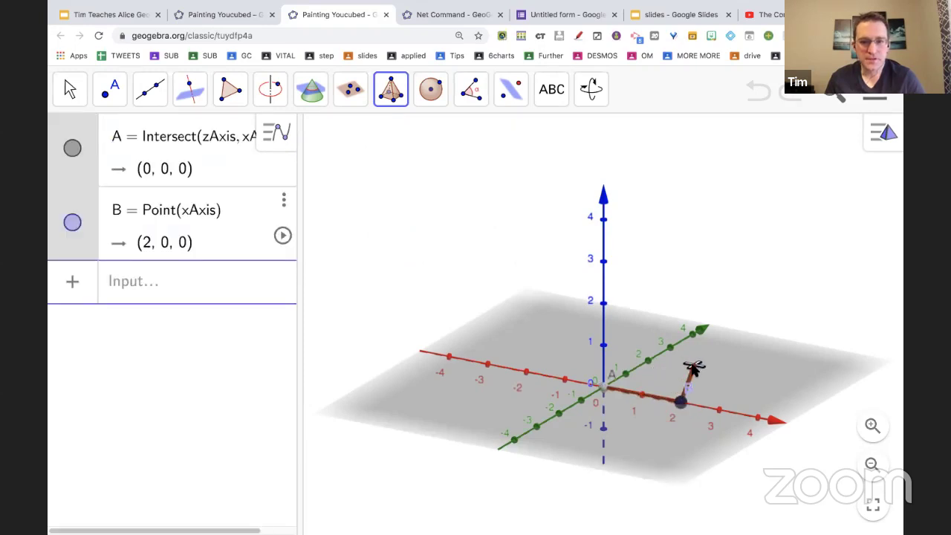
click(680, 402)
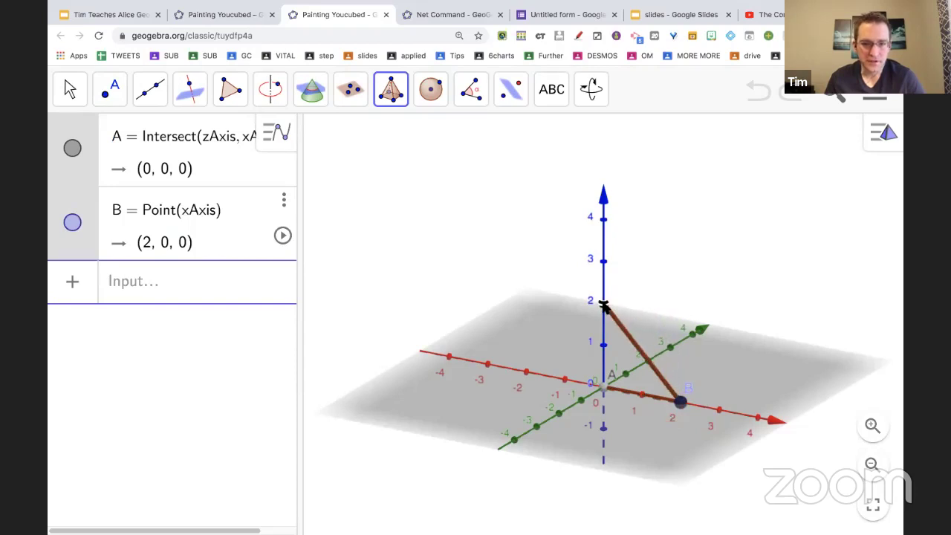
click(698, 358)
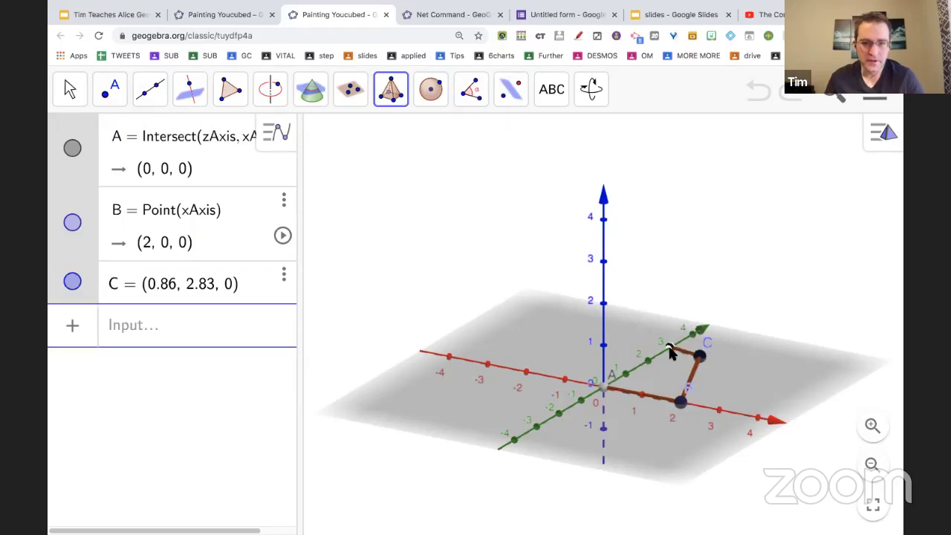
click(600, 390)
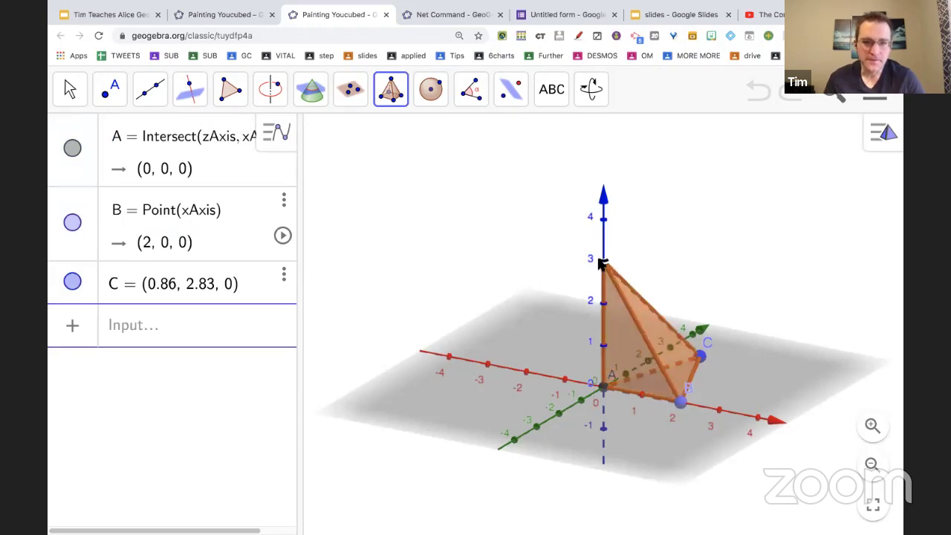
click(602, 260)
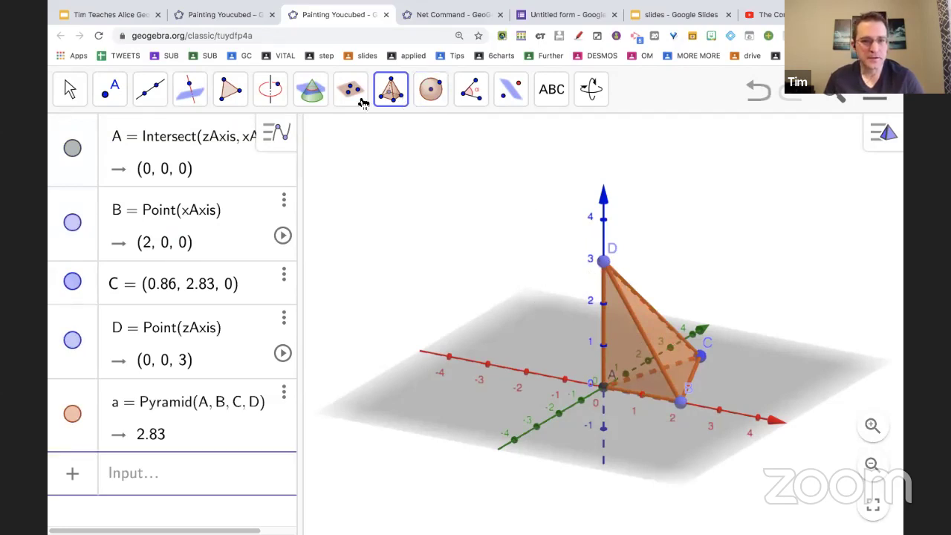
click(72, 90)
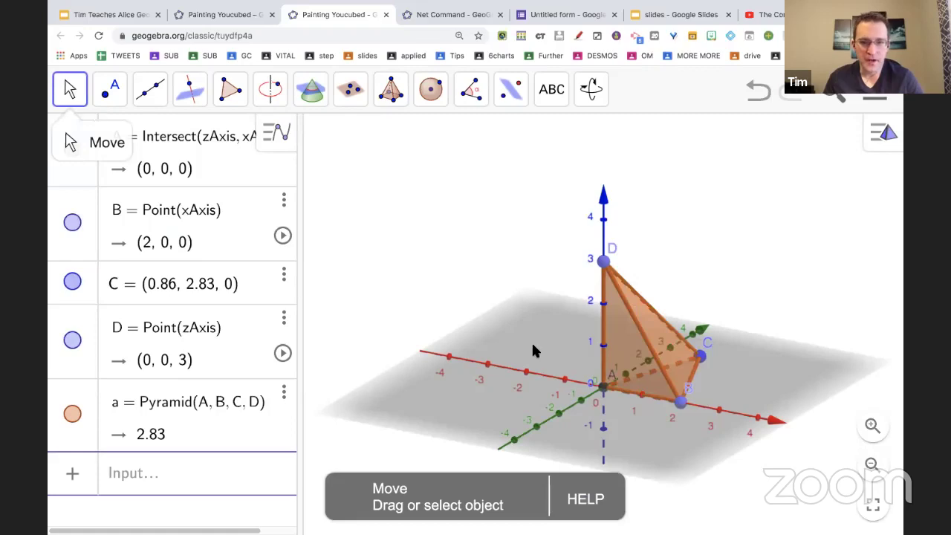
Rotate the 3D view so the x-axis faces the viewer and show the solid-building tools.
drag(607, 366, 625, 376)
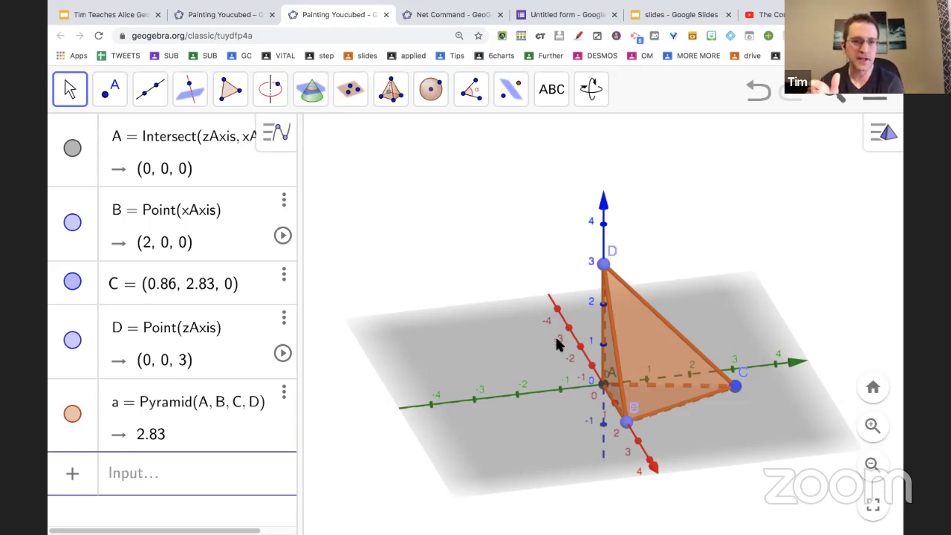
click(391, 89)
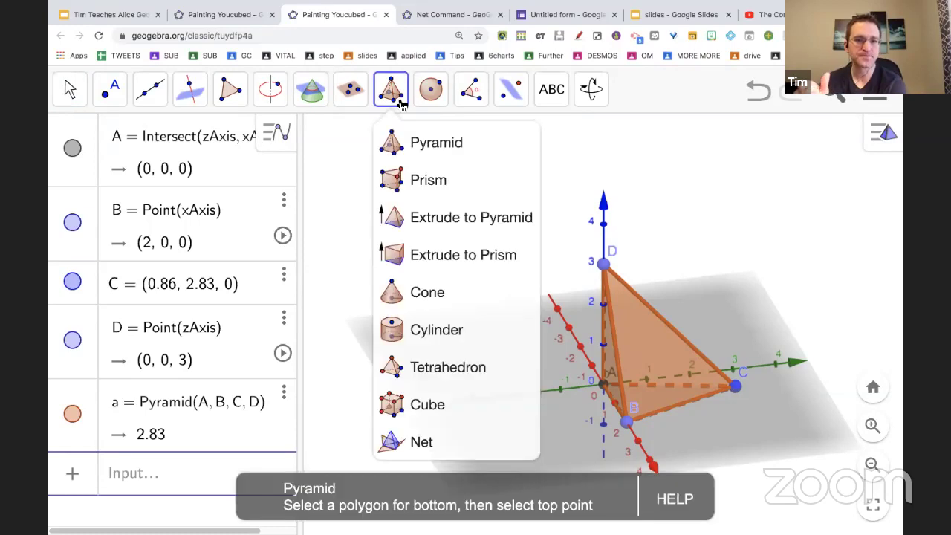
Create net c = Net(a, b) of the pyramid and fold it partway, slider b at 0.53.
click(409, 446)
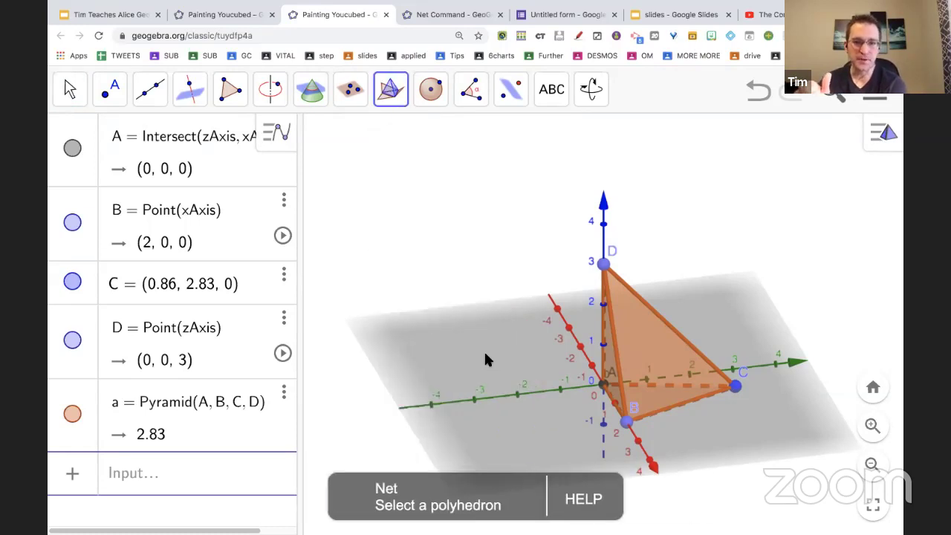
click(631, 300)
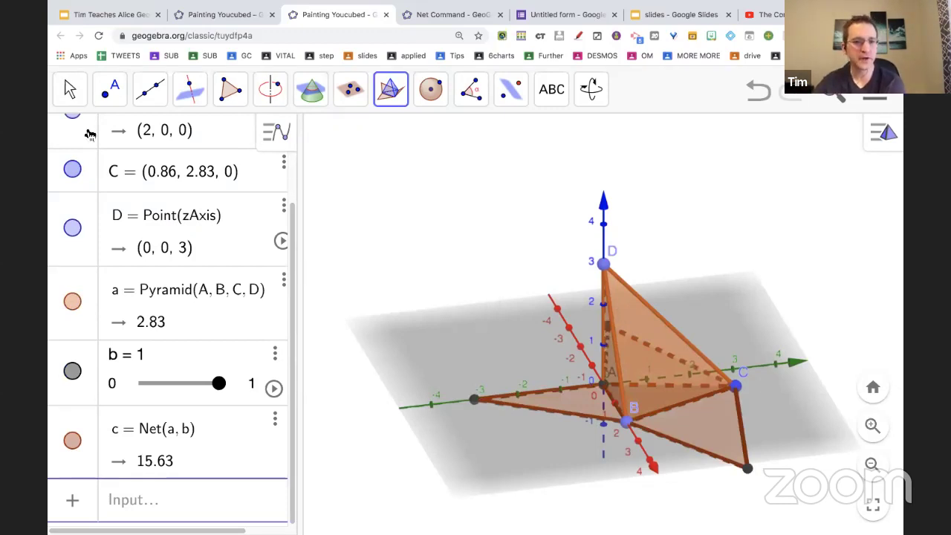
click(69, 90)
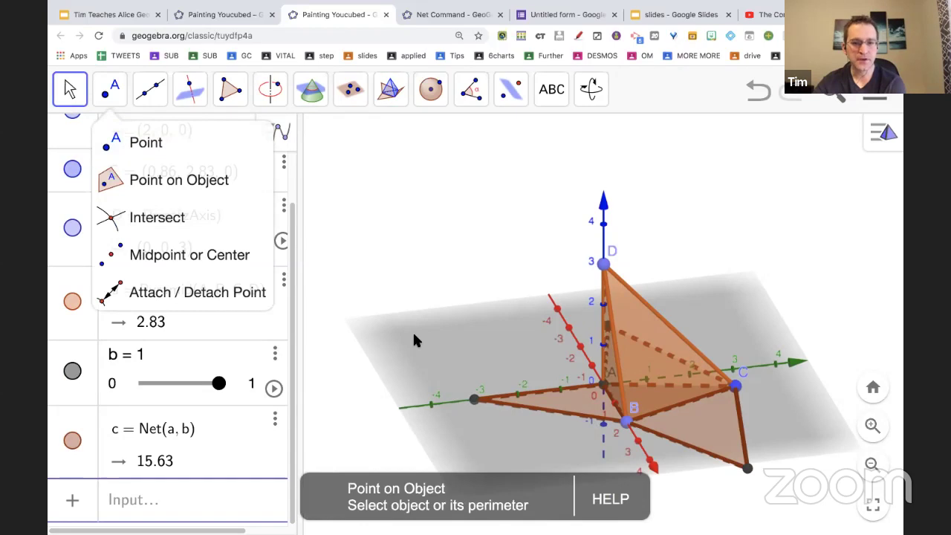
drag(416, 339, 438, 340)
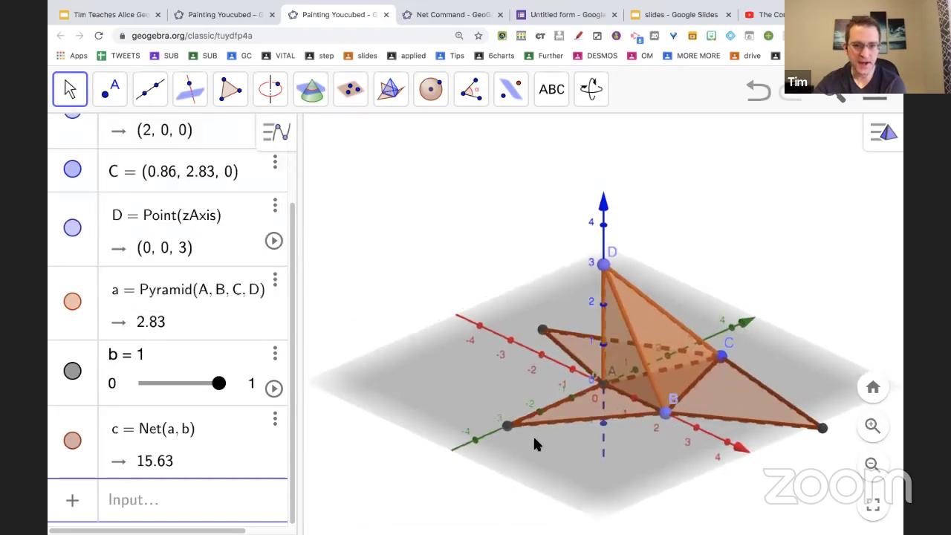
drag(509, 426, 579, 452)
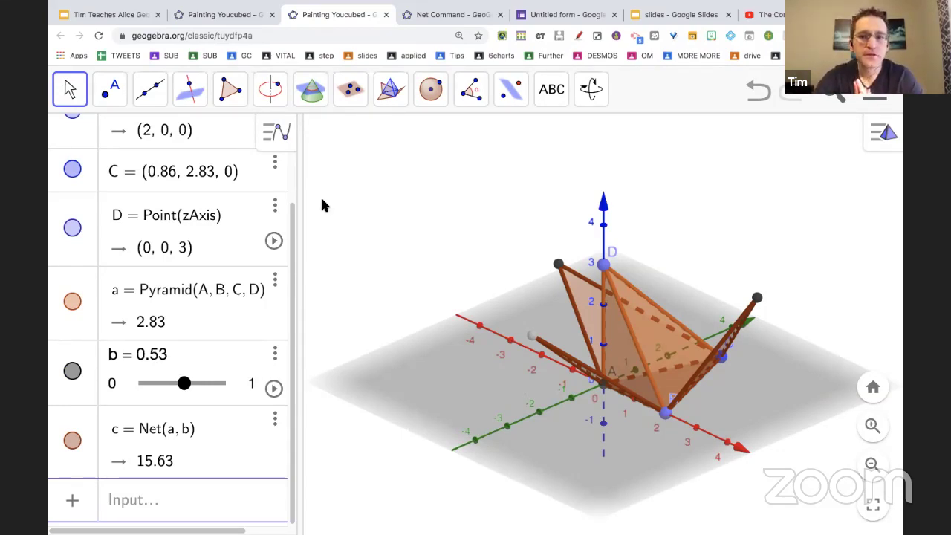
Change the address from geogebra.org/classic/tuydfp4a to geogebra.org/3d/tuydfp4a and leave the Classic page.
click(208, 36)
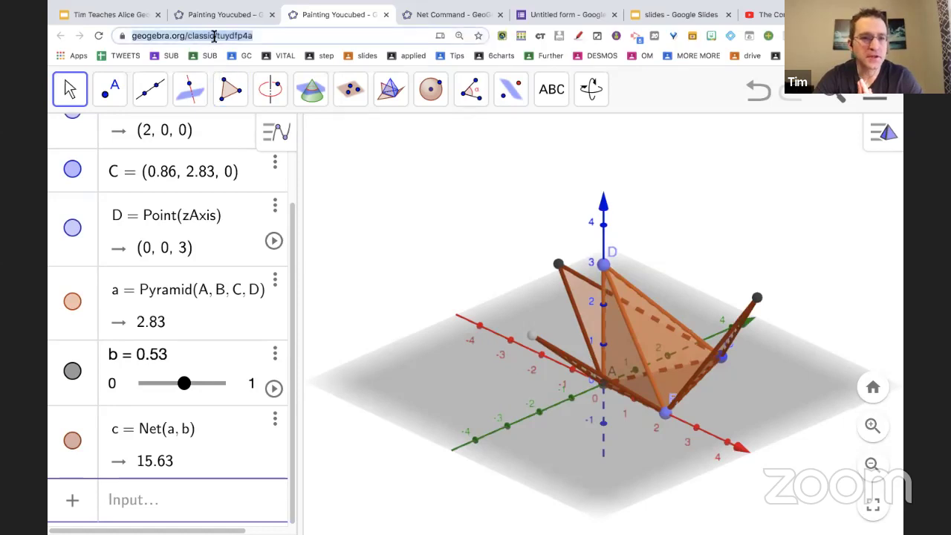
click(214, 36)
double_click(240, 37)
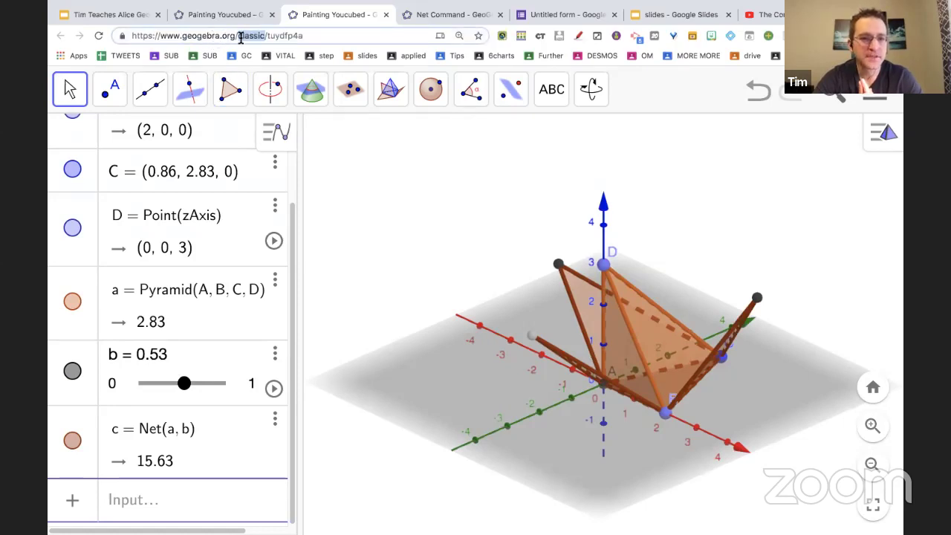
text(3d)
key(Return)
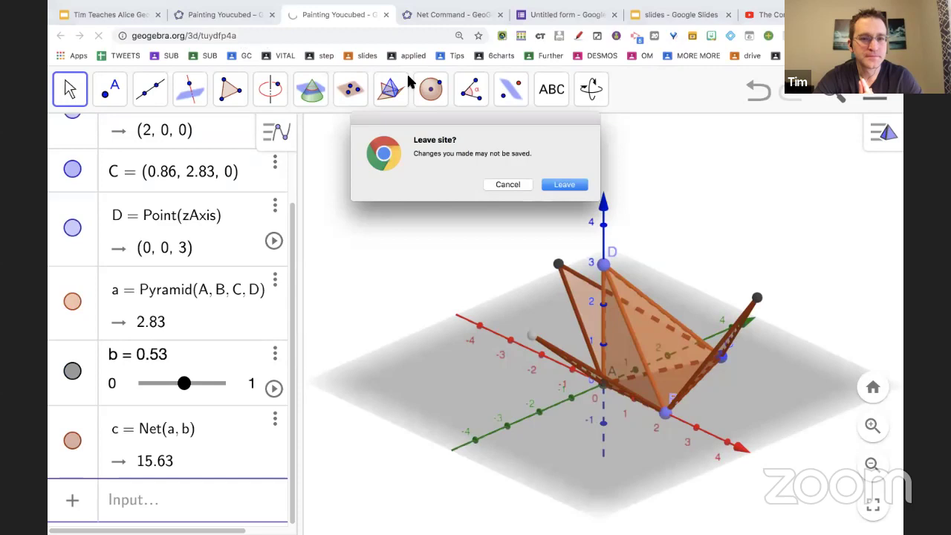
click(562, 186)
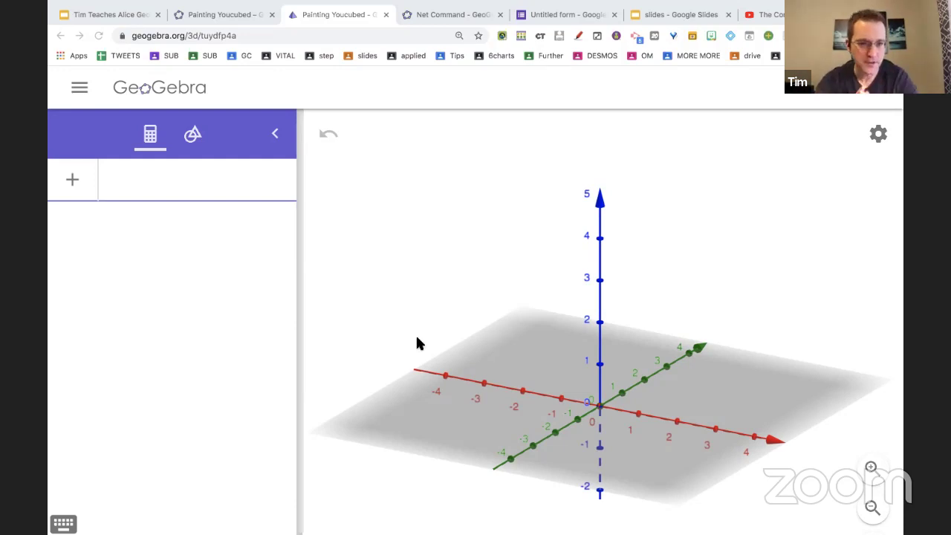
Build cube ABCDEFGH from the origin and a second point with the Cube tool.
click(193, 136)
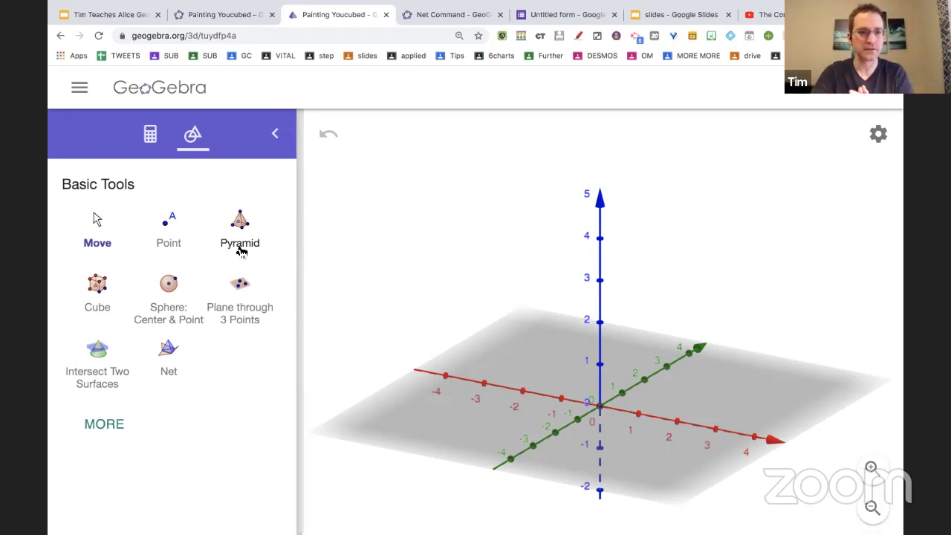
click(108, 290)
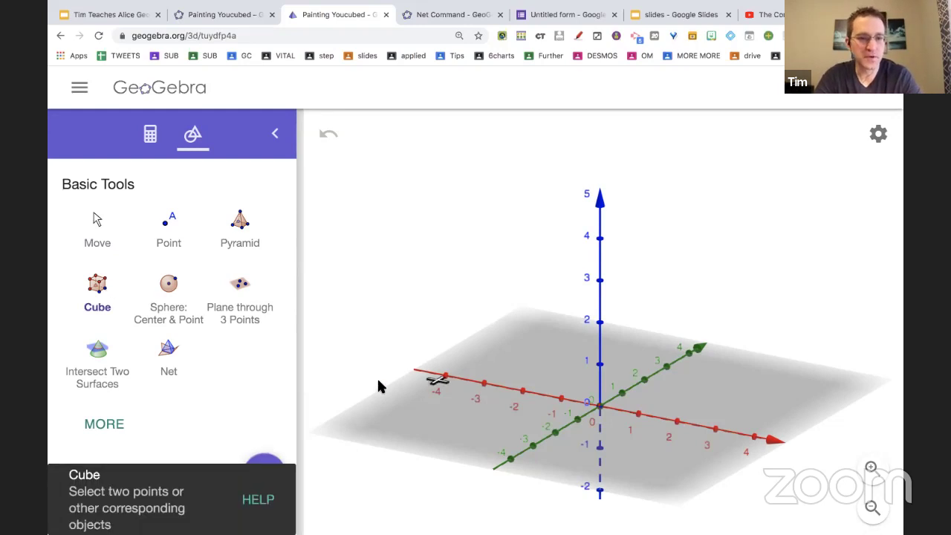
click(600, 407)
click(678, 421)
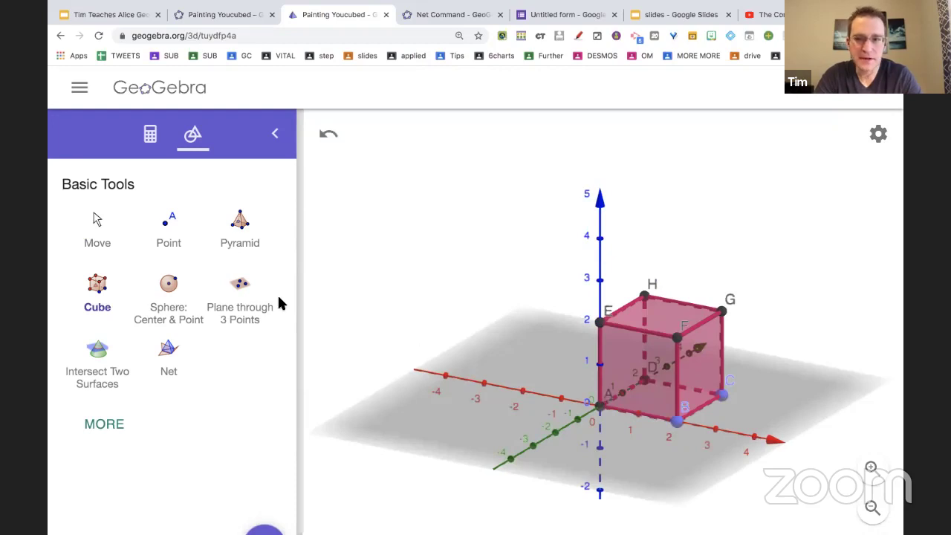
Unfold a net from the cube and drag its flaps until the net lies flat.
click(171, 350)
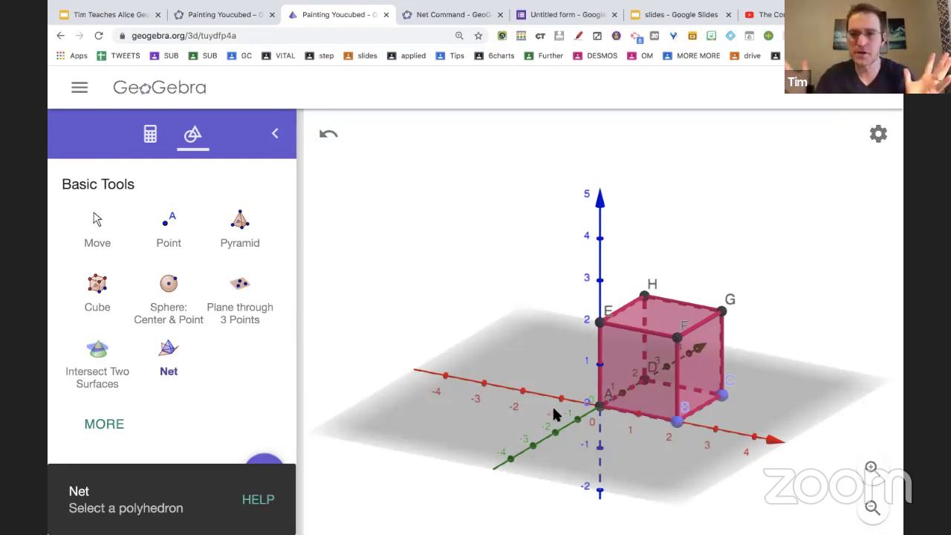
click(619, 378)
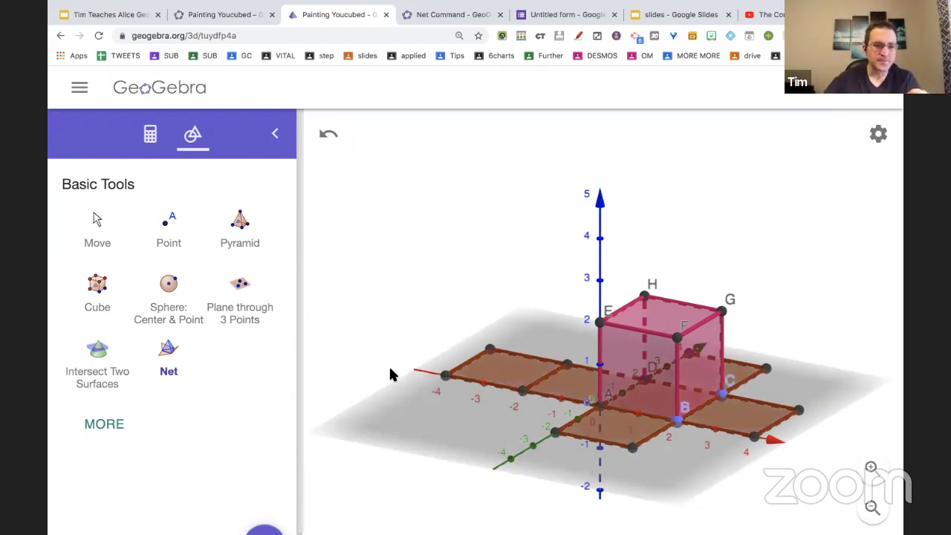
click(169, 354)
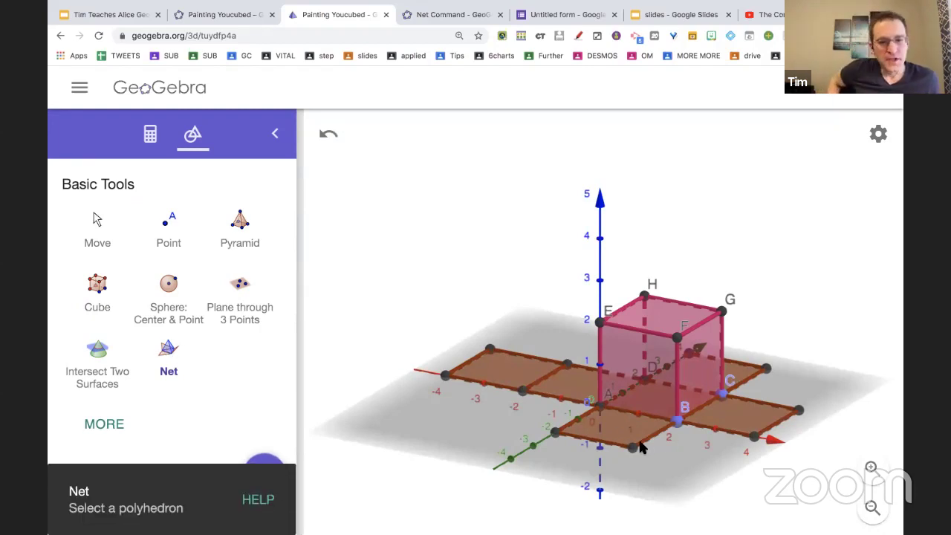
click(112, 239)
drag(632, 450, 659, 385)
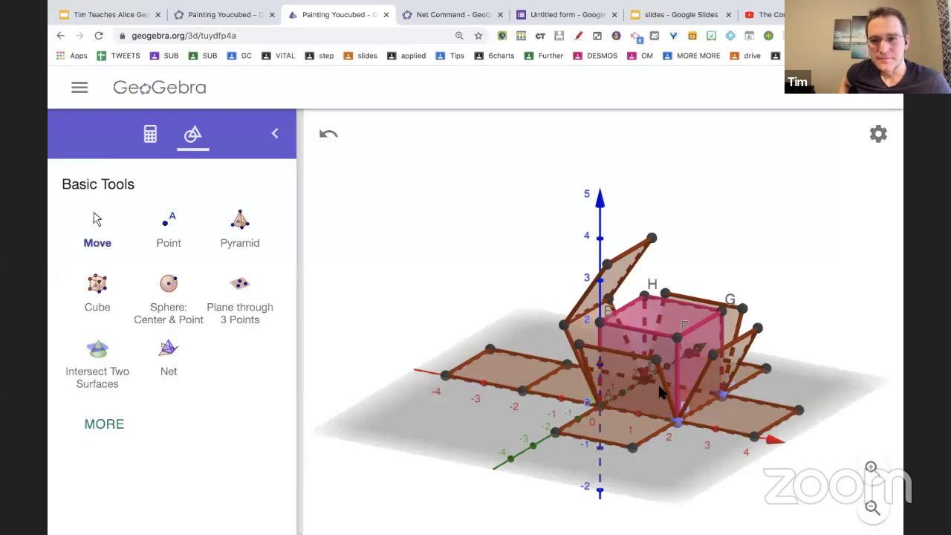
drag(658, 382, 684, 466)
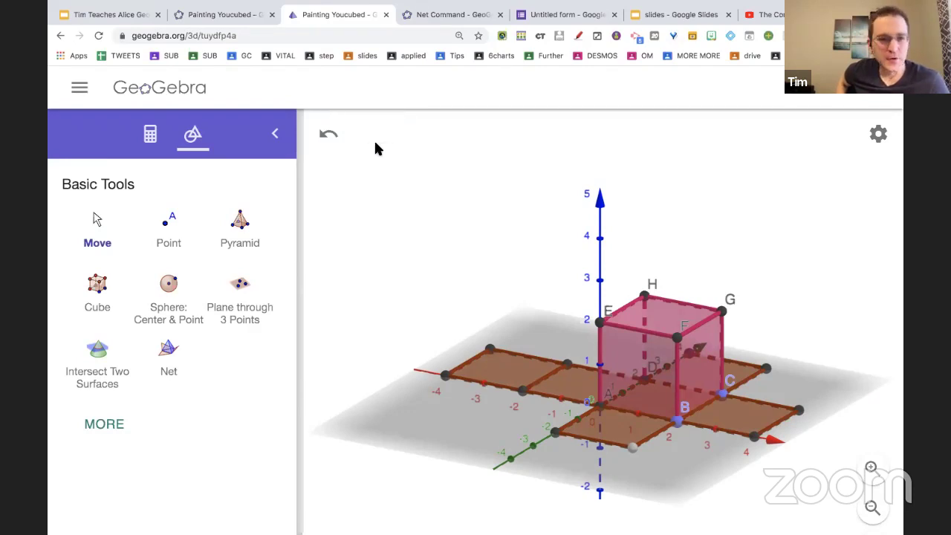
click(100, 422)
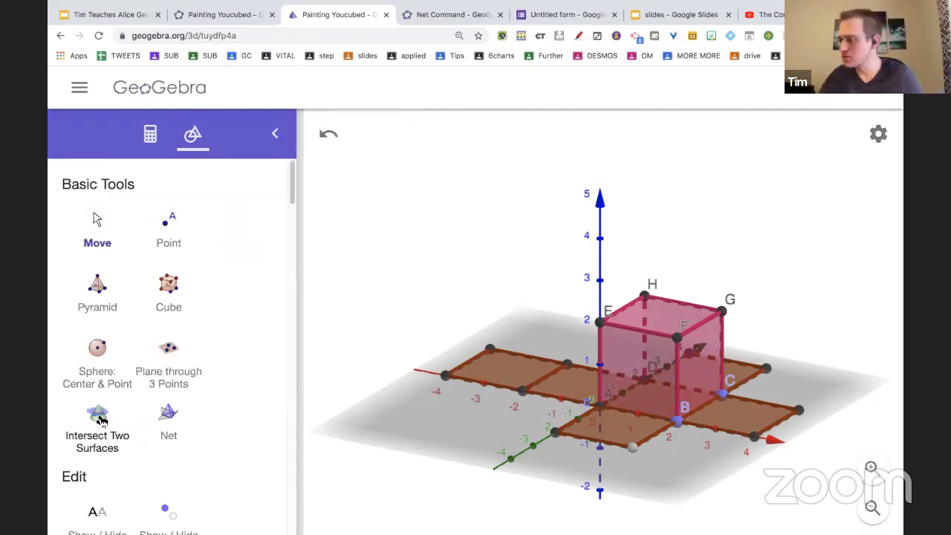
Place a midpoint at the centre of the cube's top face with Midpoint or Center.
scroll(179, 376, down, 3)
scroll(184, 375, down, 3)
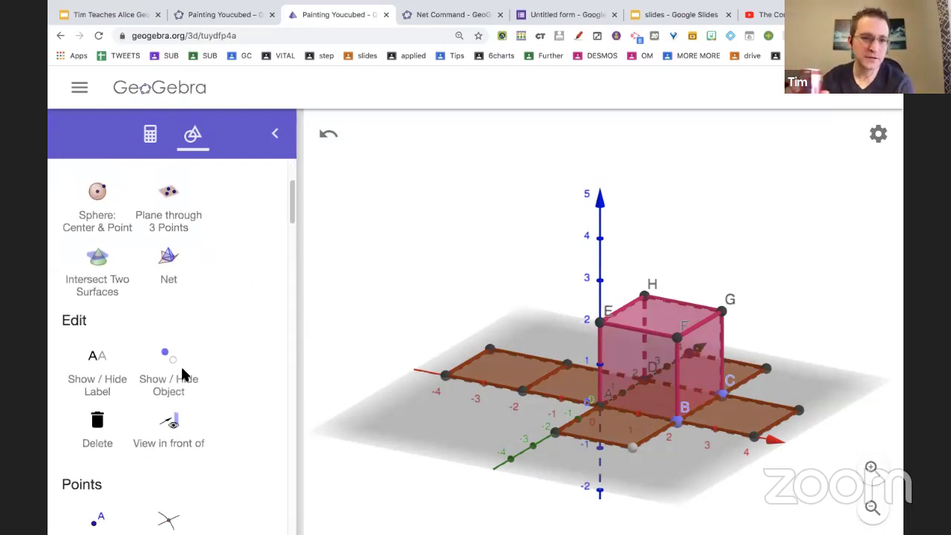
scroll(184, 375, down, 4)
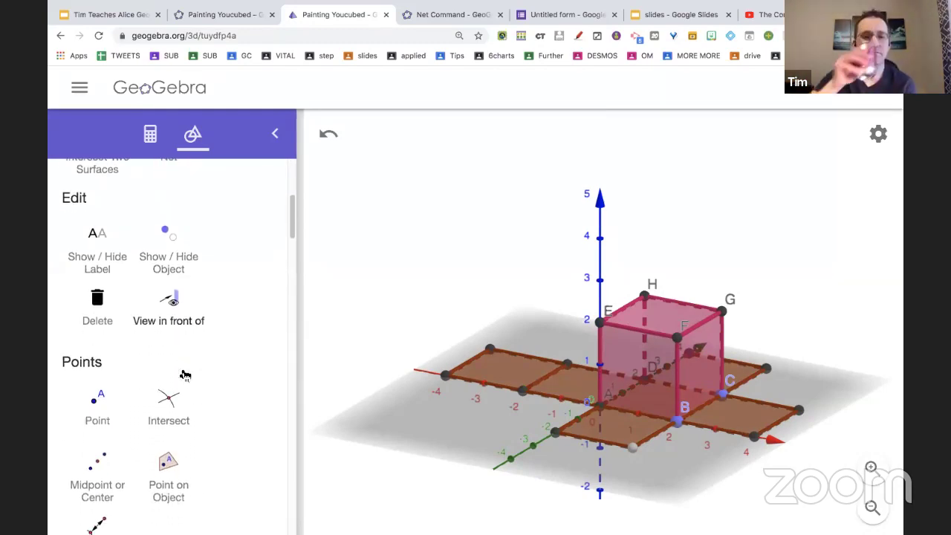
scroll(185, 376, down, 8)
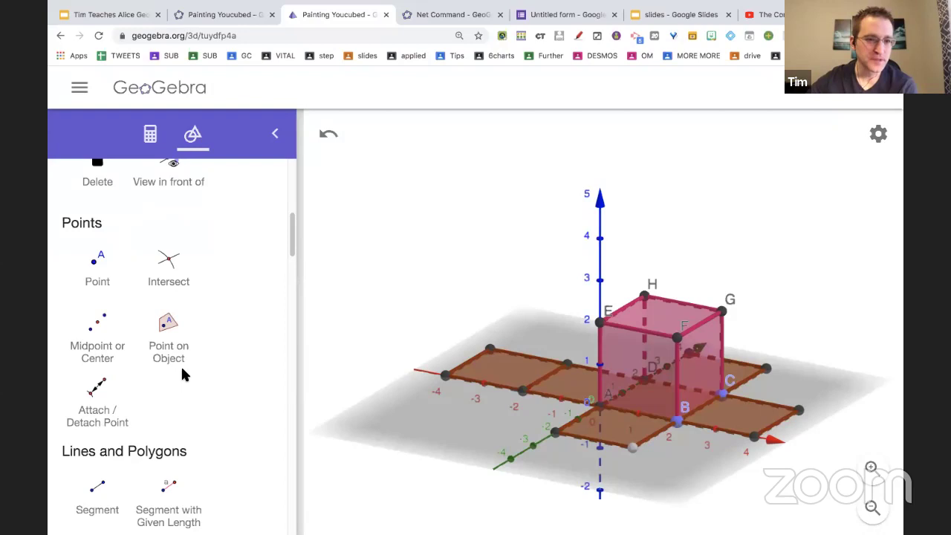
scroll(184, 375, down, 7)
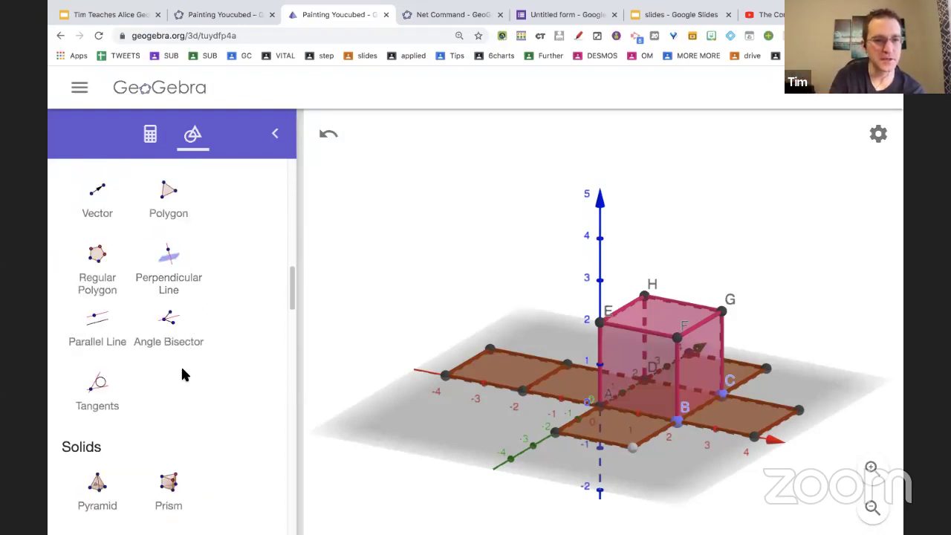
scroll(182, 368, up, 15)
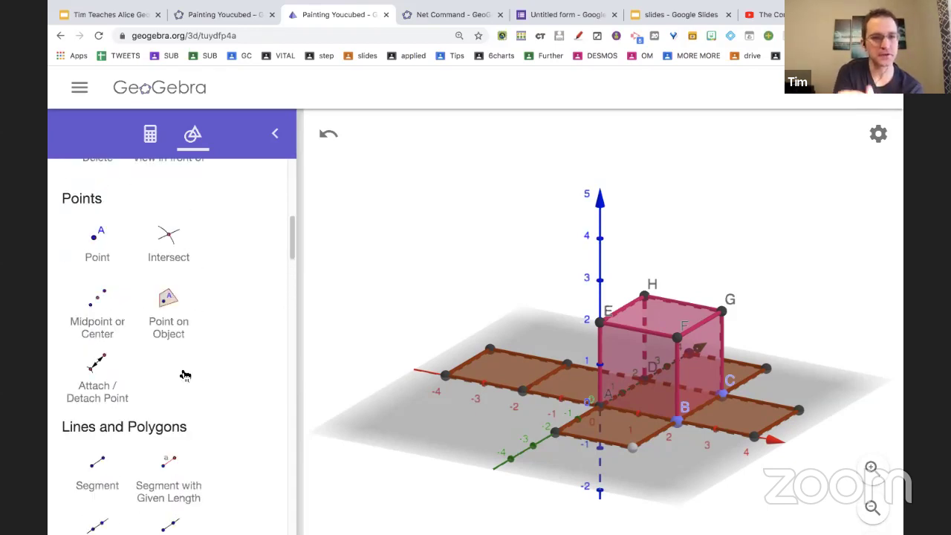
click(106, 333)
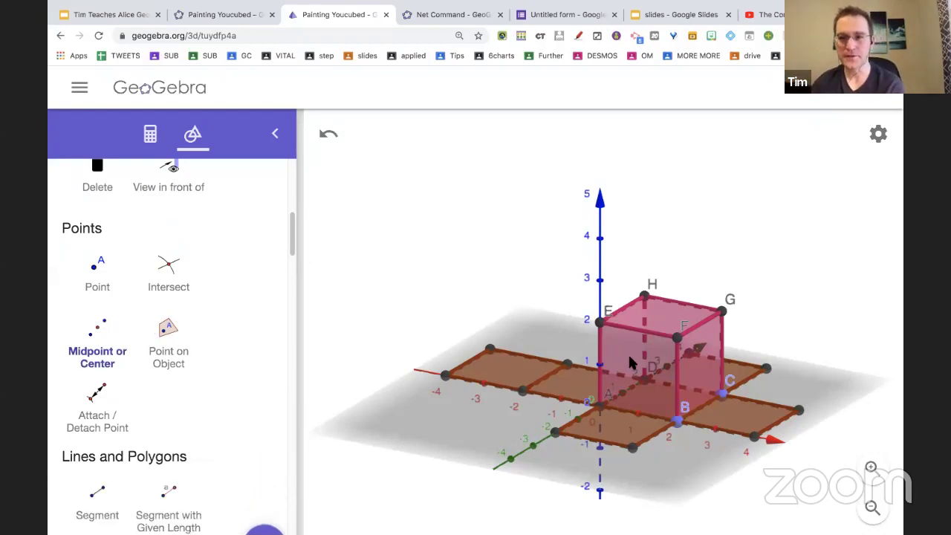
click(92, 339)
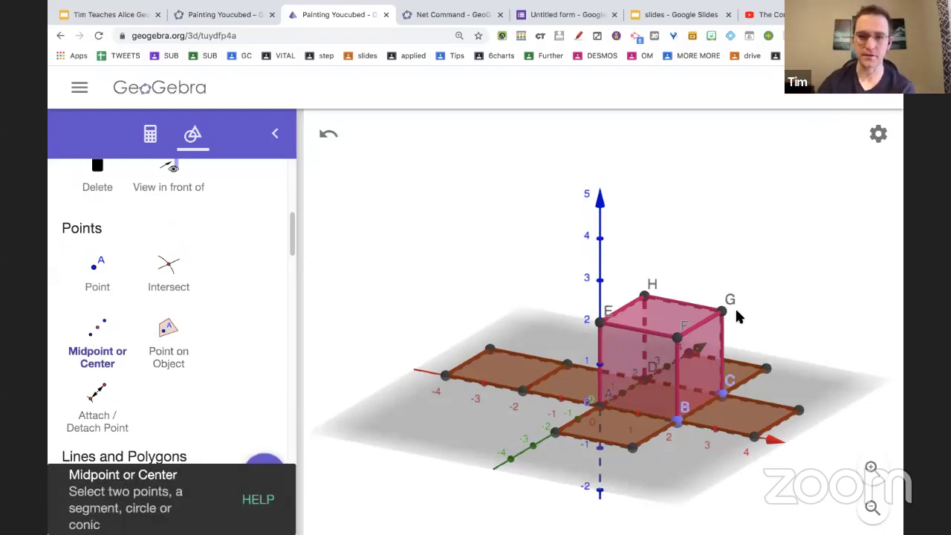
click(660, 318)
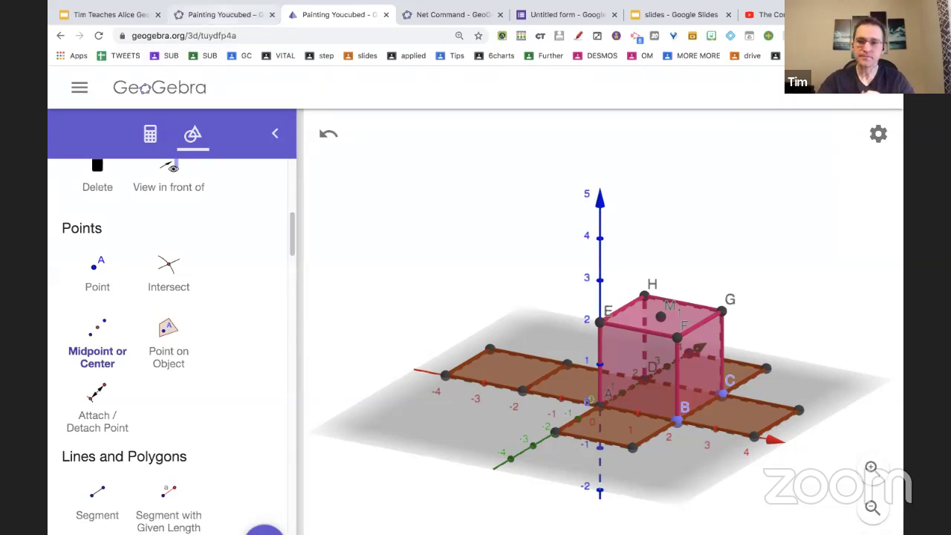
Flip between the Painting Youcubed material page and the 3D cube net app tabs, ending on the app.
click(225, 22)
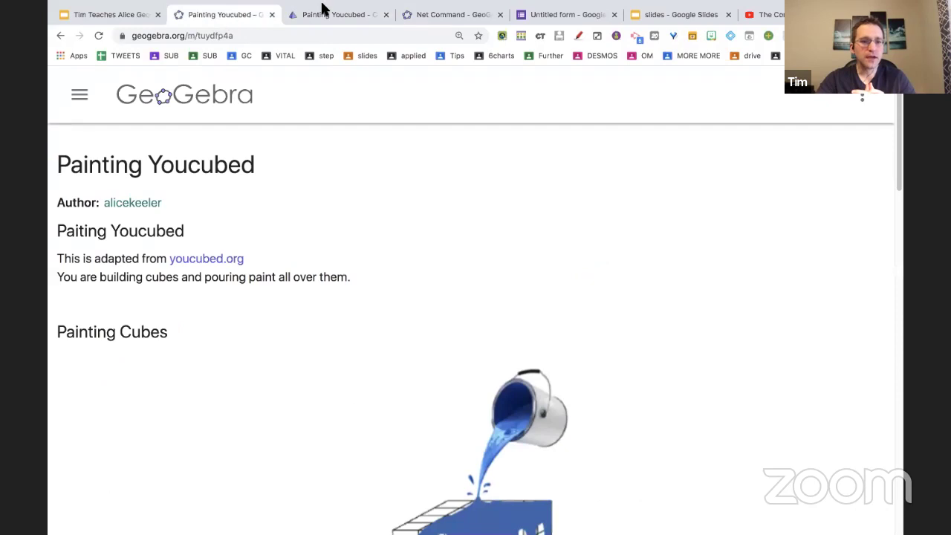
click(321, 13)
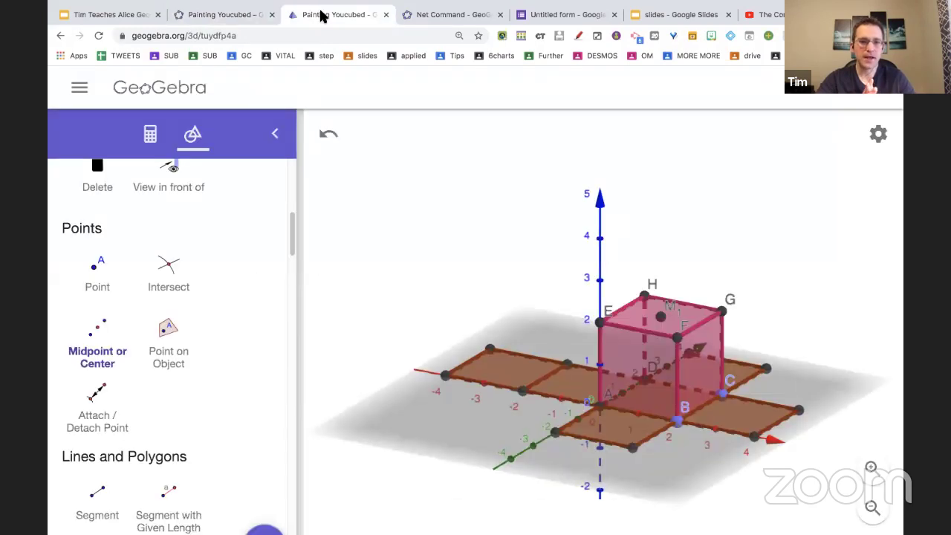
click(238, 15)
scroll(413, 247, down, 2)
scroll(410, 246, up, 2)
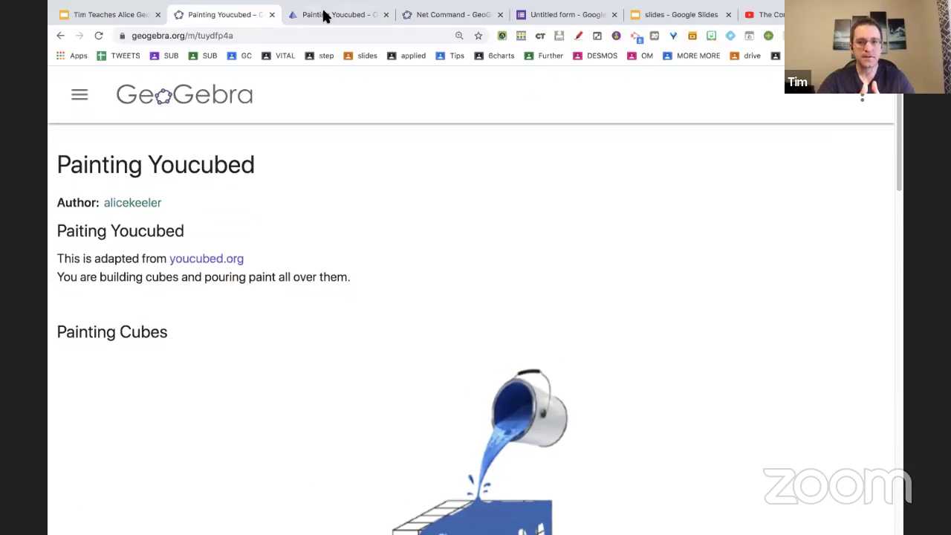
click(324, 16)
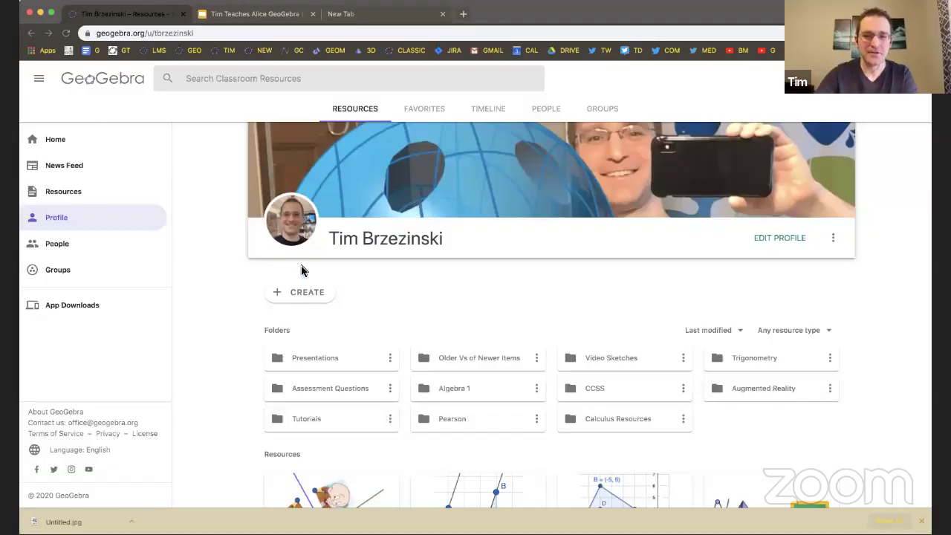
Open the GeoGebra 3D Calculator activity from the profile and rotate its empty 3D axes.
scroll(301, 265, down, 3)
scroll(300, 266, down, 5)
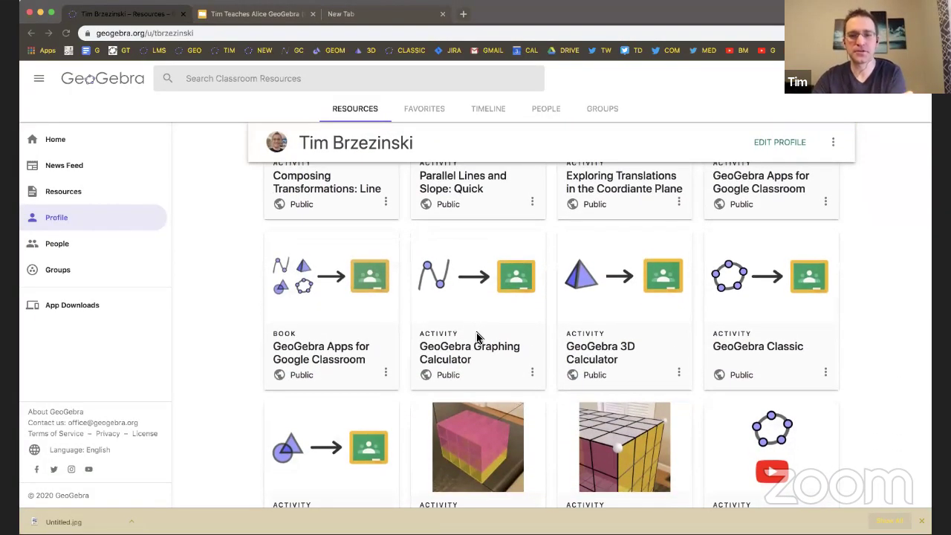
scroll(476, 337, up, 1)
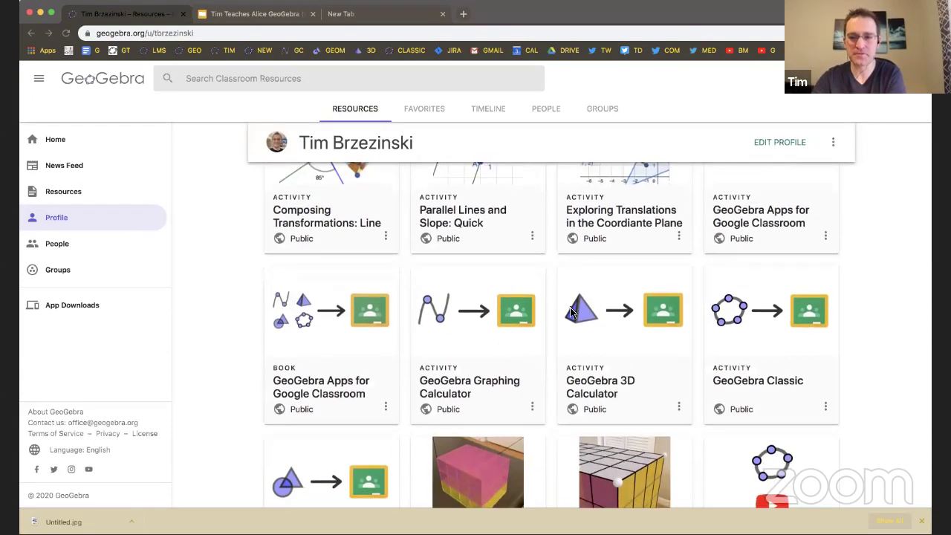
click(645, 321)
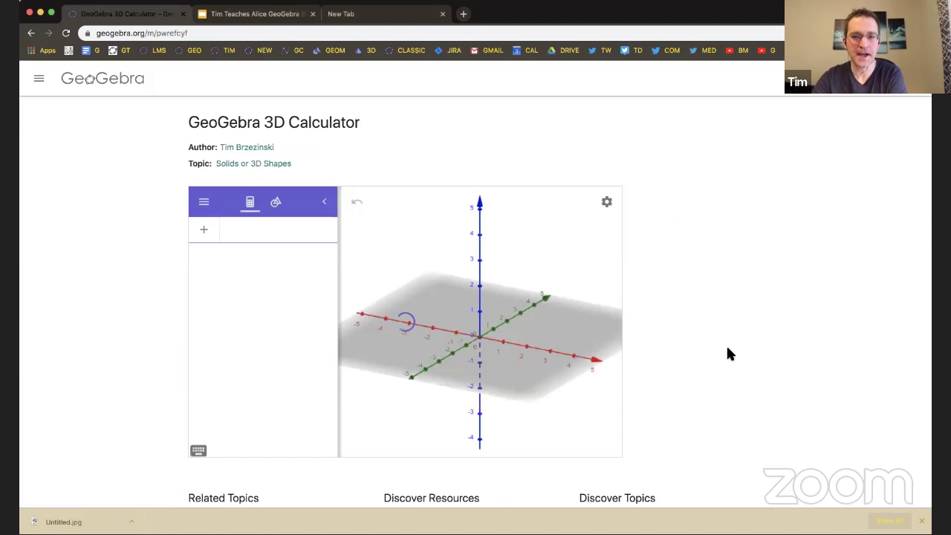
scroll(728, 355, down, 1)
scroll(728, 355, up, 1)
scroll(726, 344, down, 2)
scroll(726, 344, up, 2)
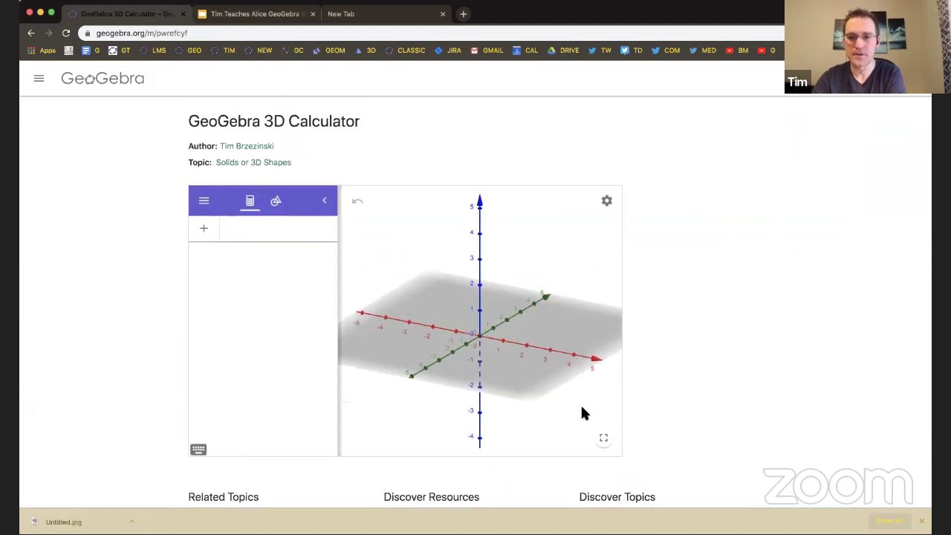
mouse_move(571, 407)
mouse_down()
mouse_move(591, 406)
mouse_move(566, 404)
mouse_move(582, 409)
mouse_up()
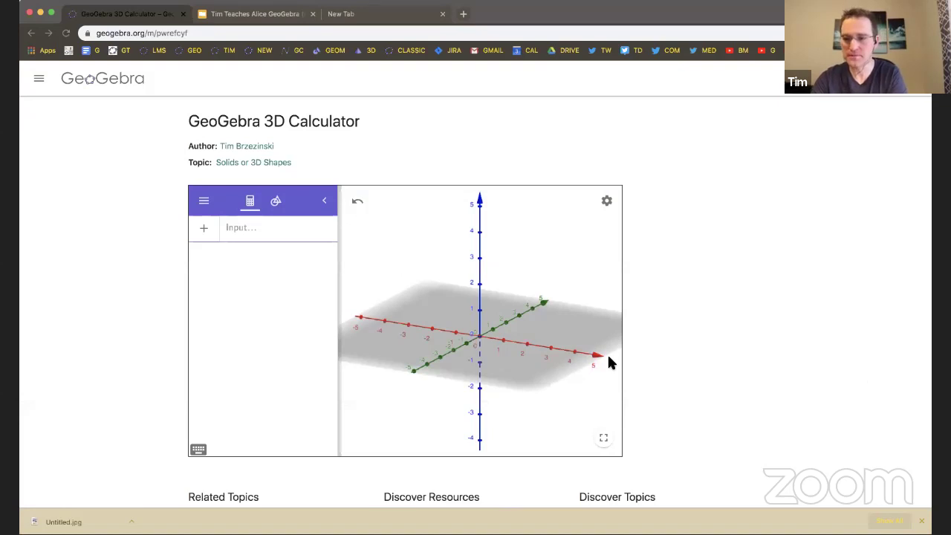
mouse_move(576, 406)
mouse_down()
mouse_move(565, 402)
mouse_move(575, 412)
mouse_up()
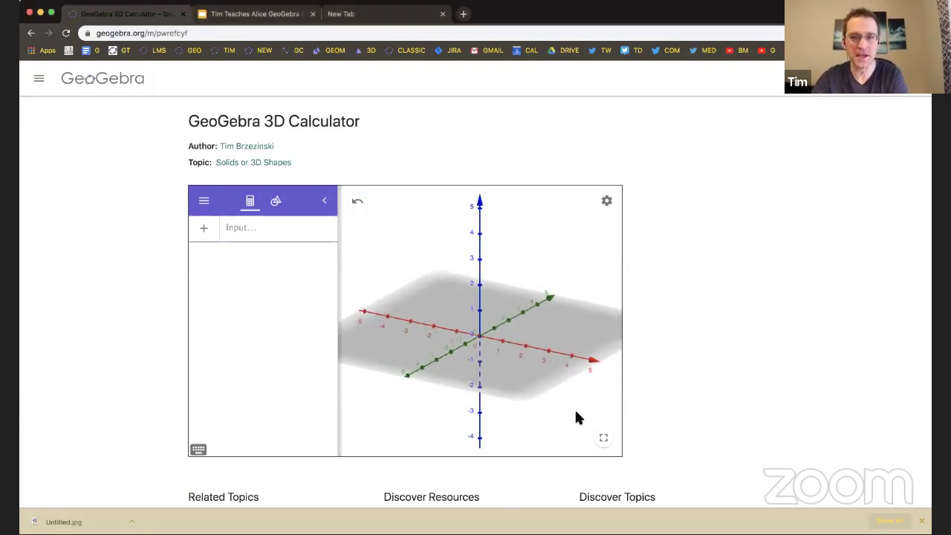
Open and dismiss the activity's options menu, then return to the teacher's profile.
click(912, 80)
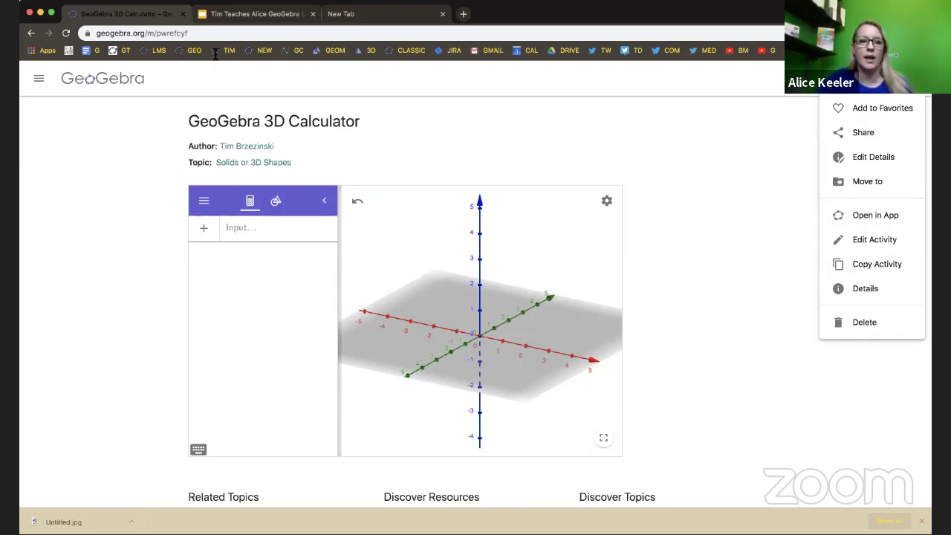
click(718, 191)
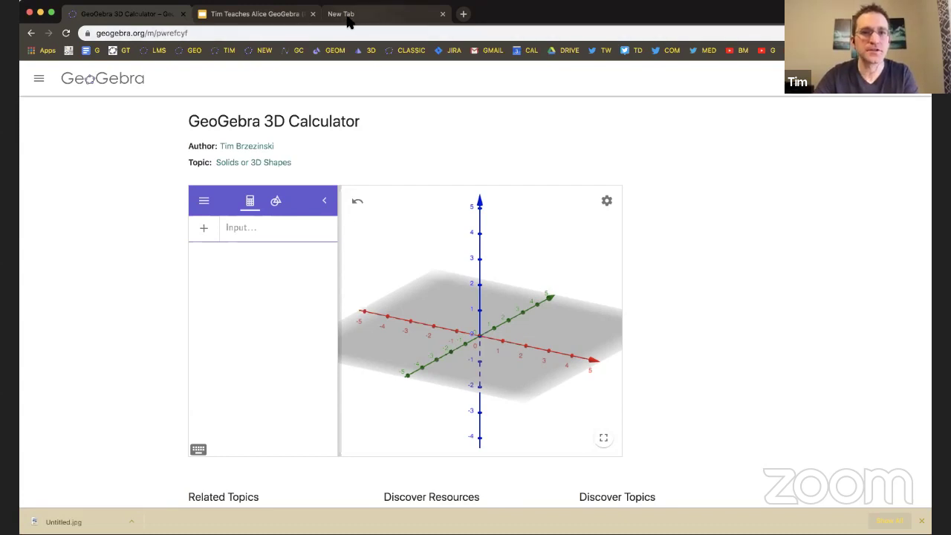
scroll(134, 230, down, 2)
scroll(134, 230, up, 2)
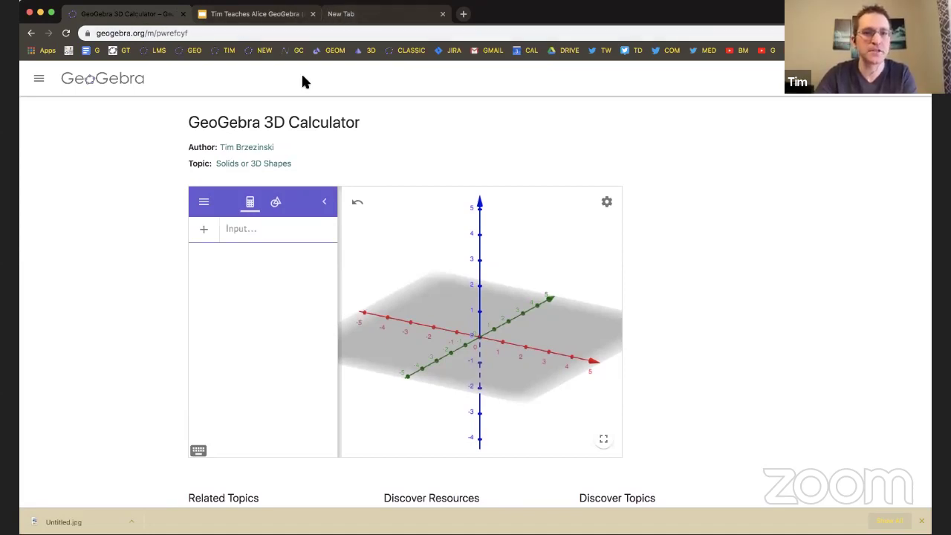
click(230, 52)
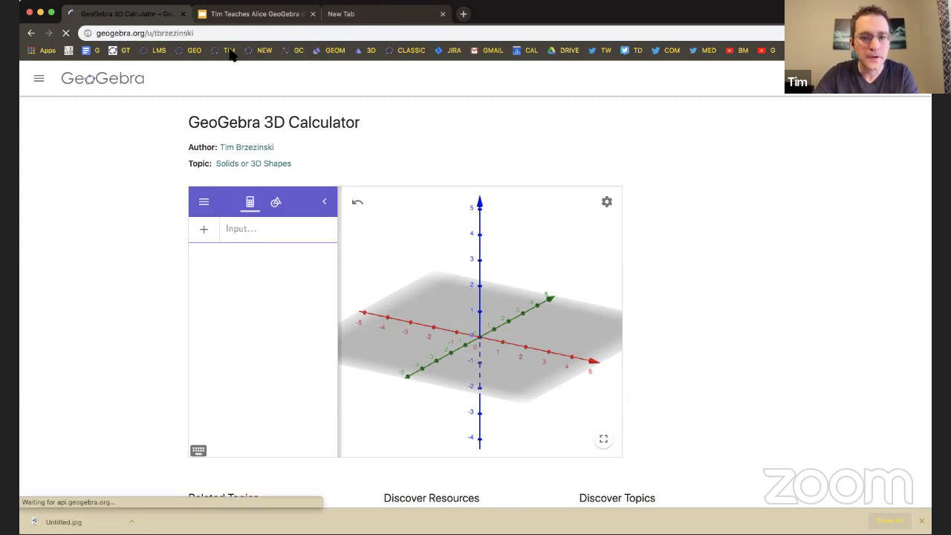
Open the GeoGebra 3D Calculator card under Activity Templates in the GeoGebra Apps for Google Classroom book.
scroll(126, 298, down, 5)
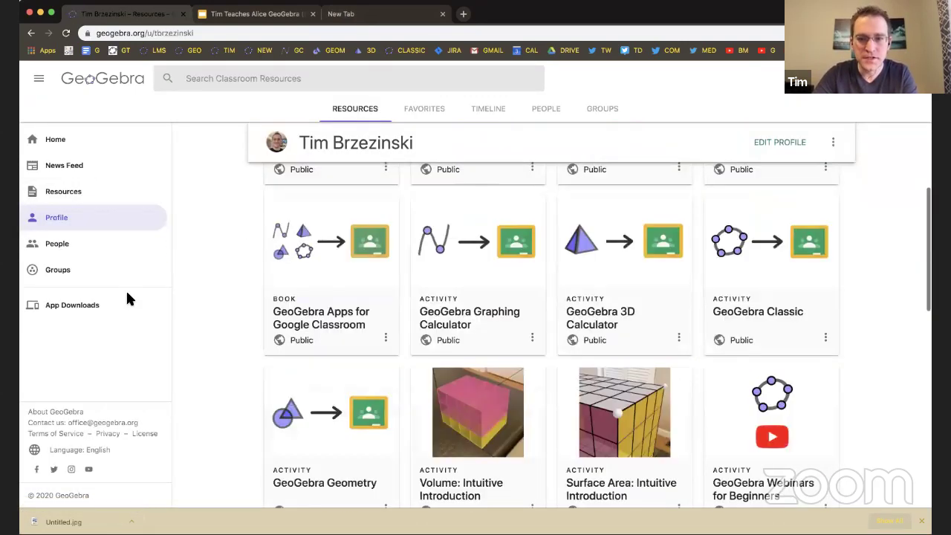
click(317, 263)
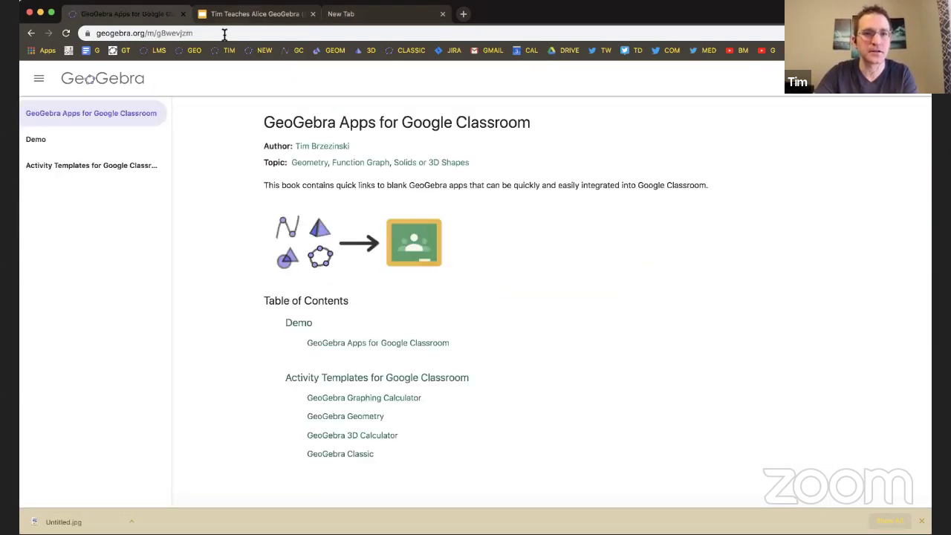
click(224, 33)
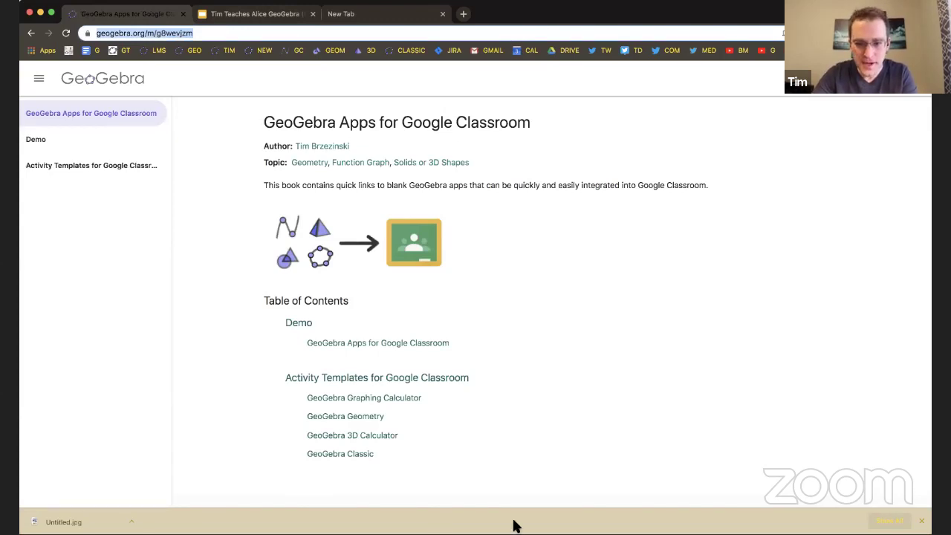
click(606, 15)
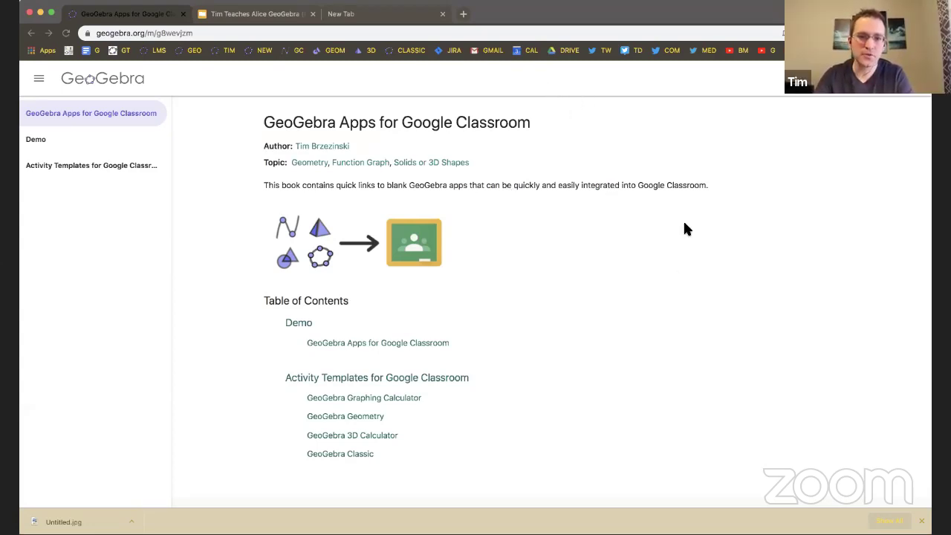
click(389, 376)
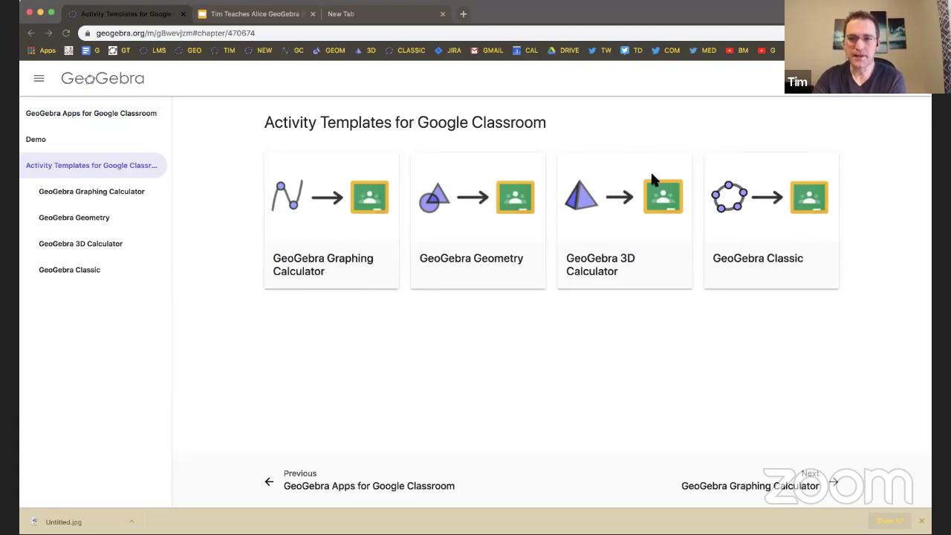
click(629, 233)
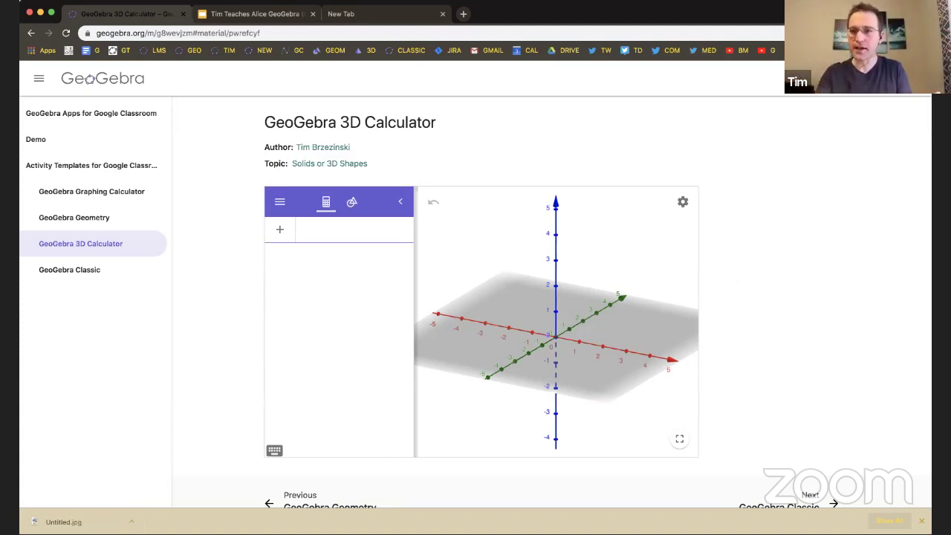
click(915, 78)
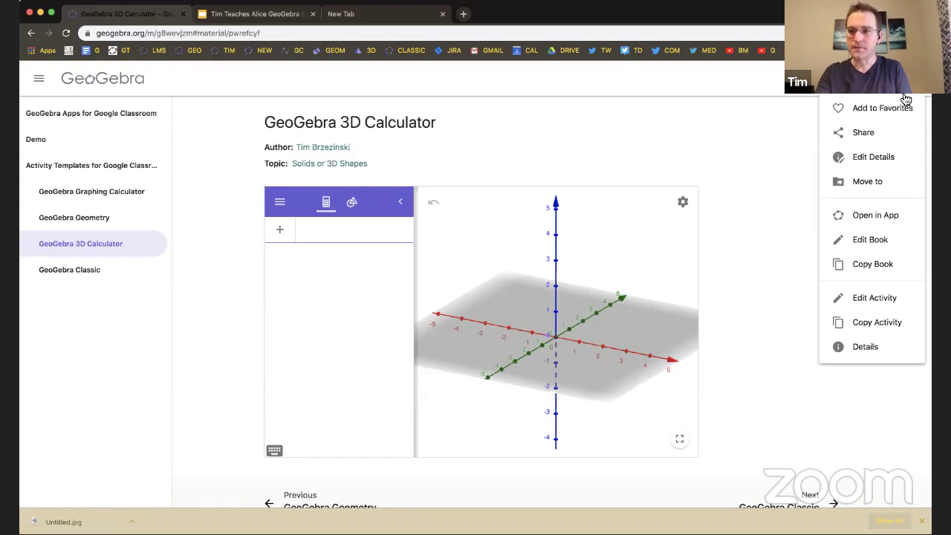
click(864, 131)
click(417, 175)
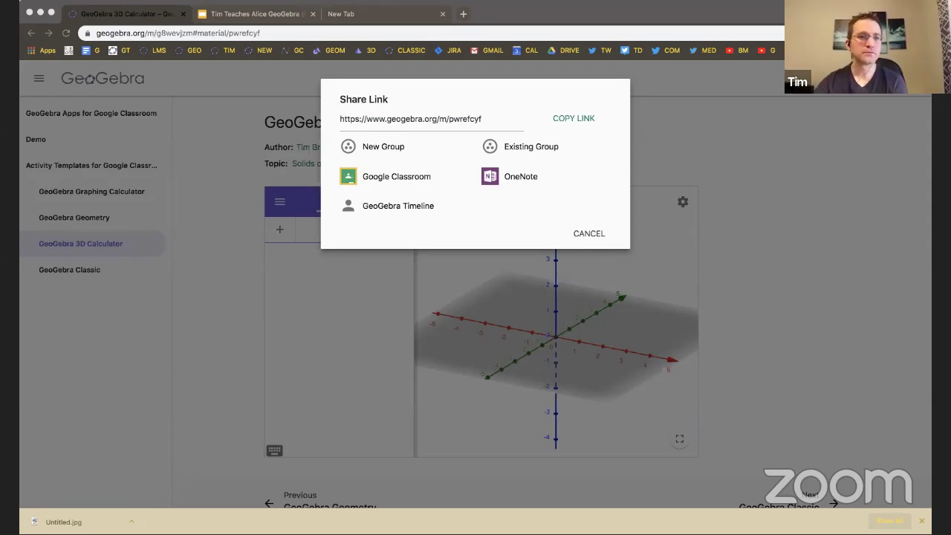
click(751, 226)
click(750, 228)
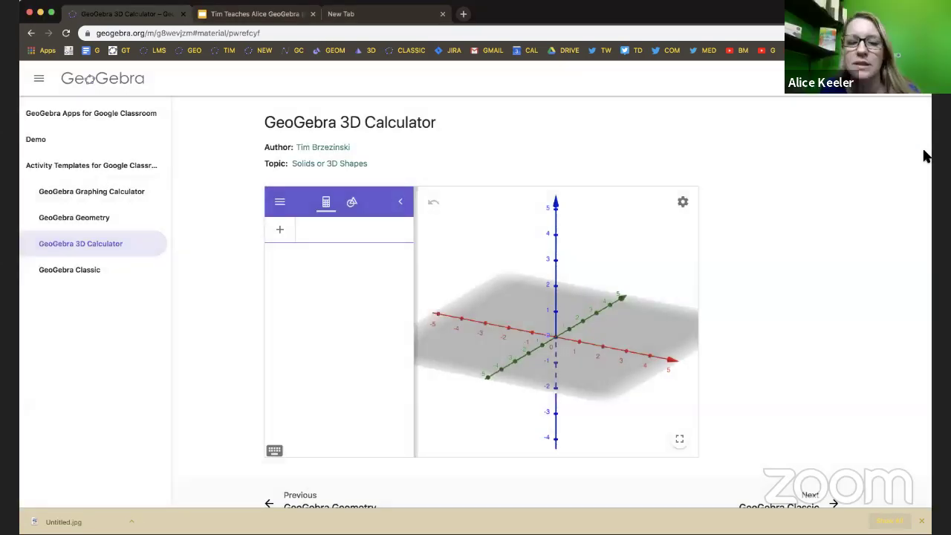
Bring the share link back up to review the Google Classroom option, then close it.
click(914, 95)
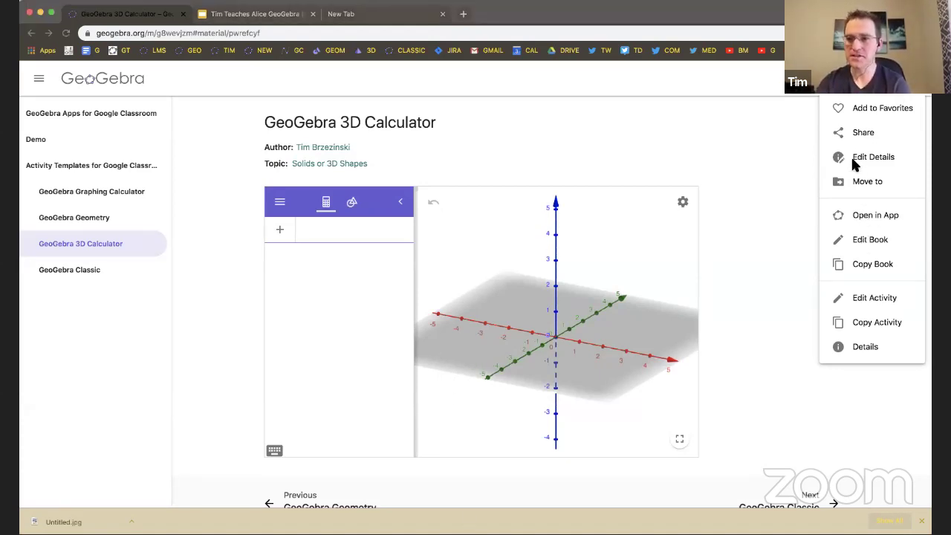
click(862, 133)
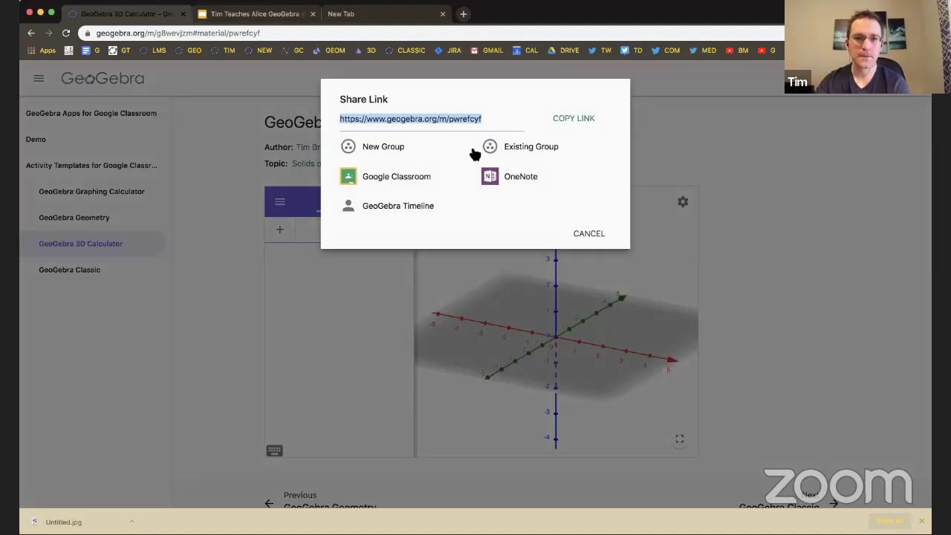
click(389, 183)
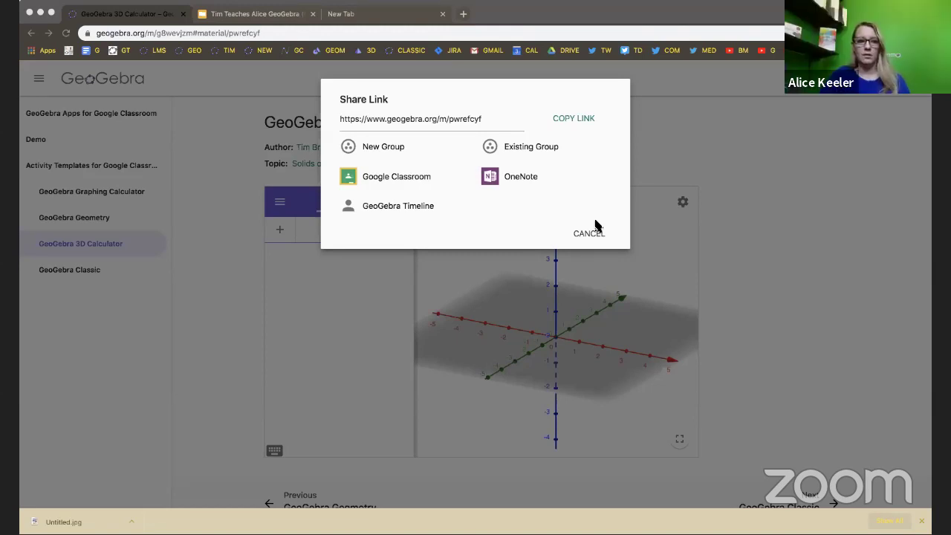
click(711, 182)
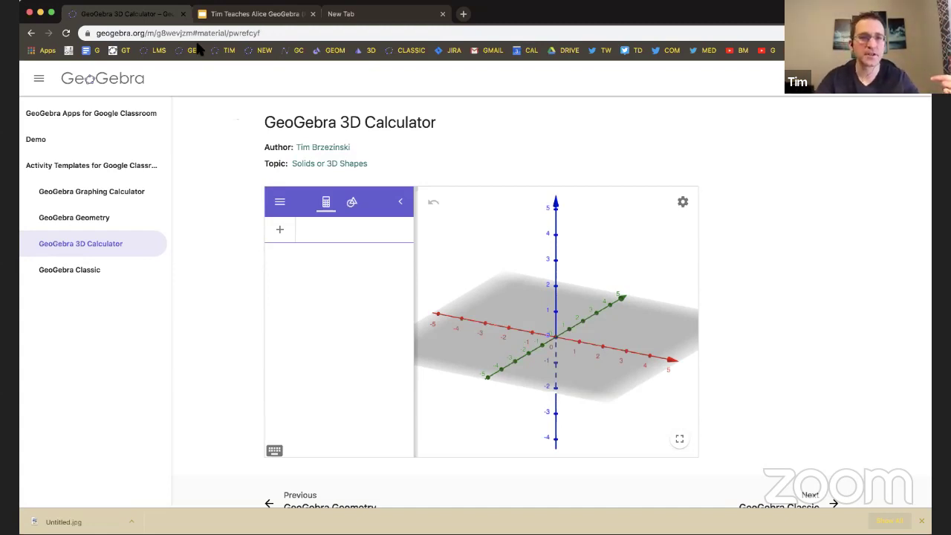
Select the activity ID pwrefcyf at the end of the page address.
drag(263, 32, 229, 33)
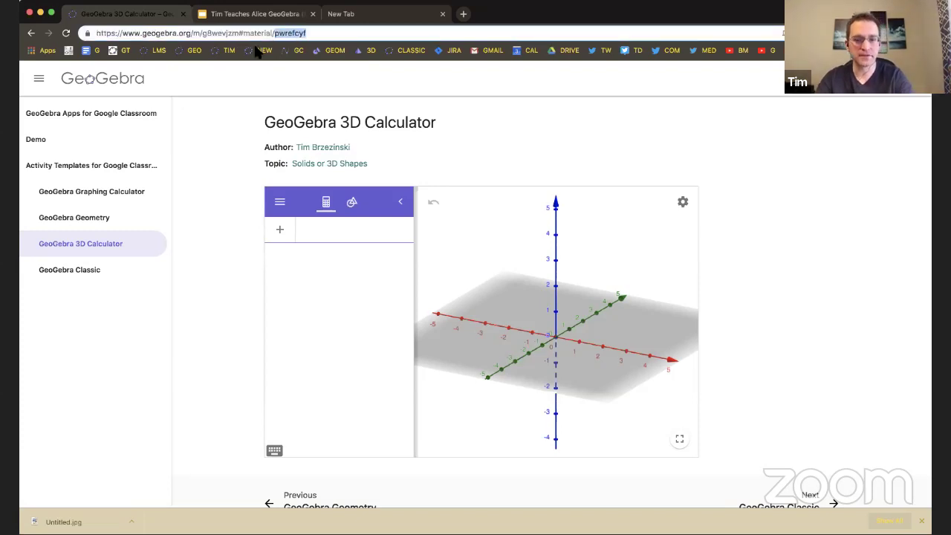
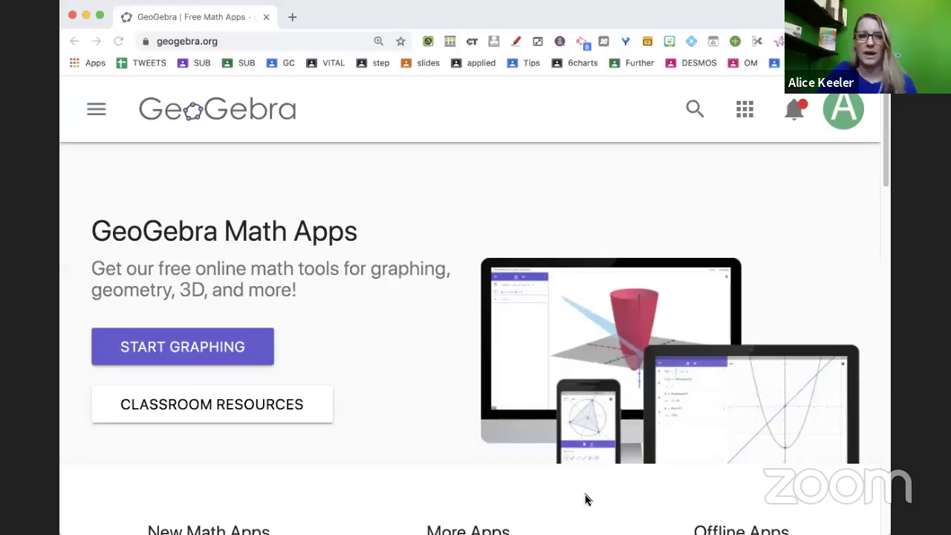
Go to the account's profile page and scroll down to its Resources activity cards.
click(96, 111)
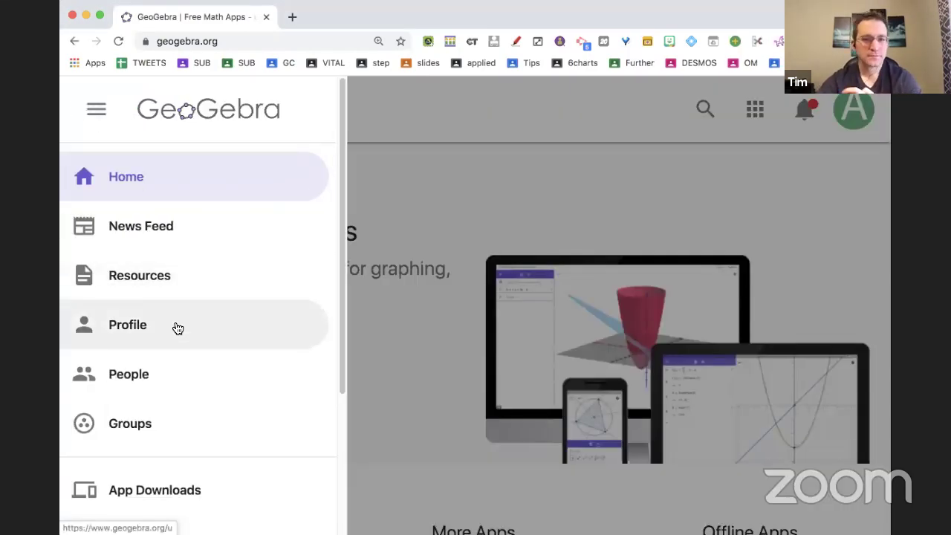
click(176, 327)
scroll(491, 286, down, 5)
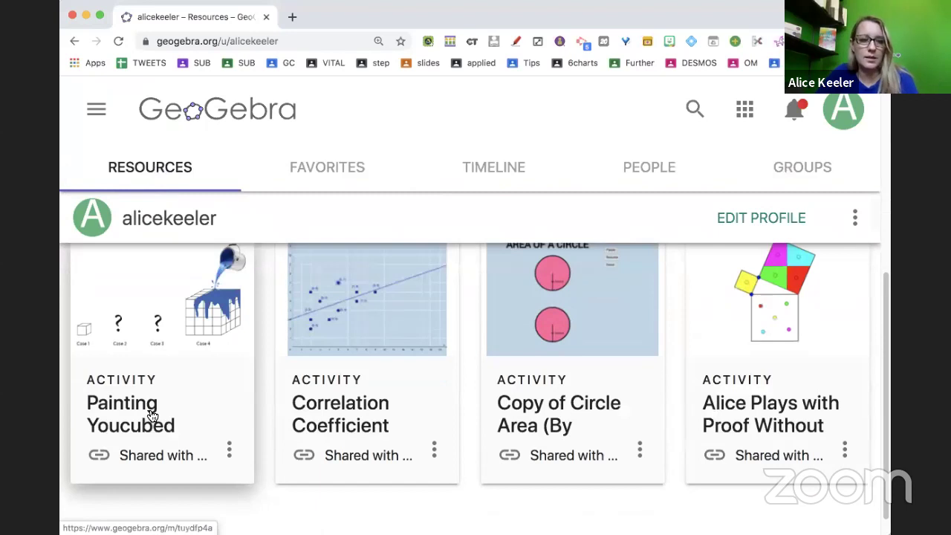
Open the Painting Youcubed activity and scroll through its introduction.
click(149, 414)
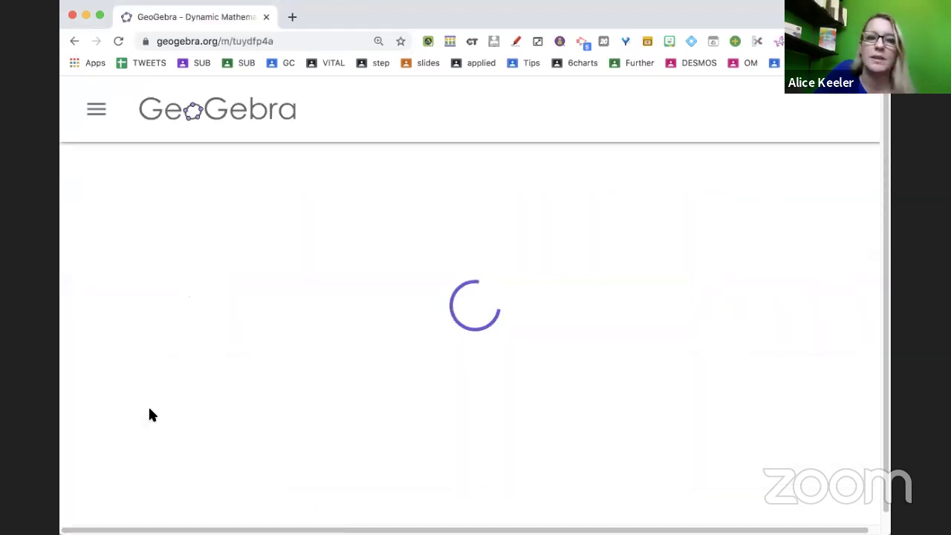
scroll(229, 431, down, 8)
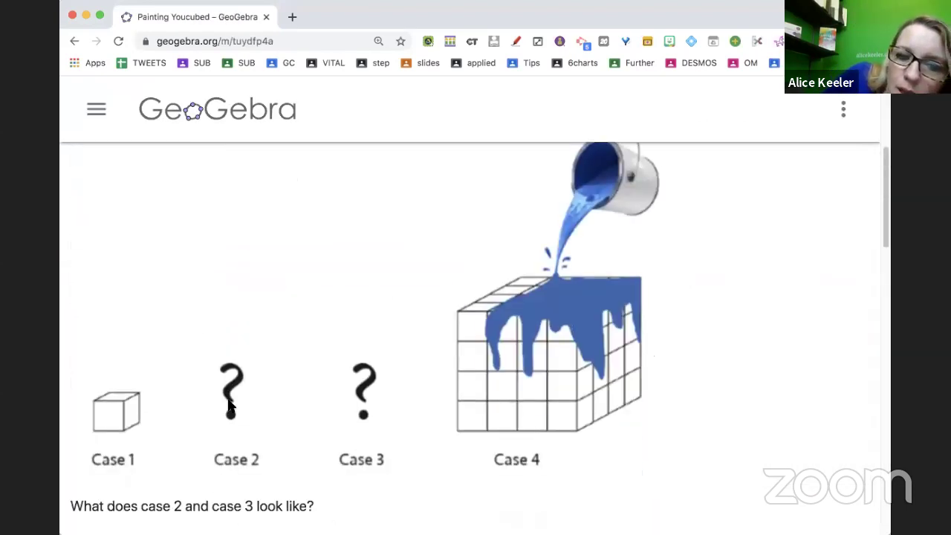
scroll(228, 403, down, 2)
scroll(243, 390, down, 1)
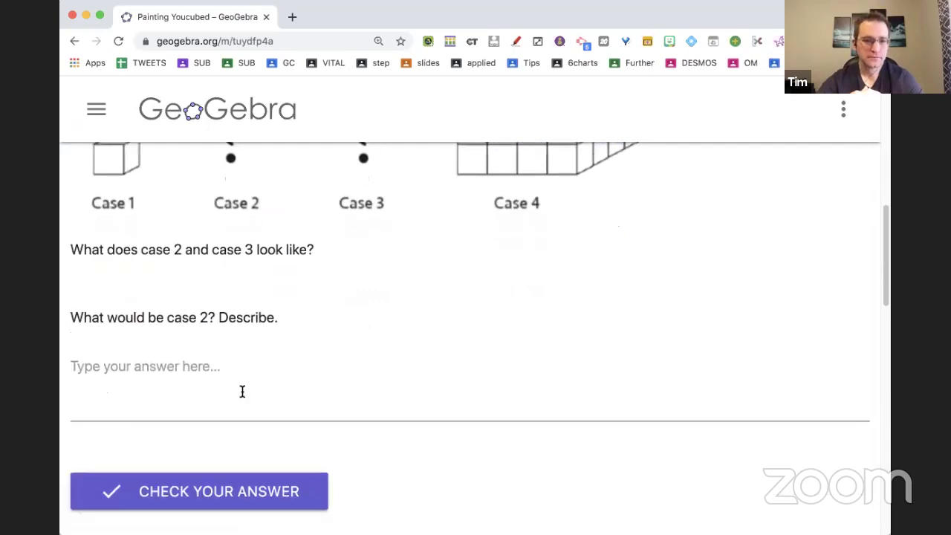
Start an answer to the case 2 question, then review the activity by scrolling up and down.
click(172, 364)
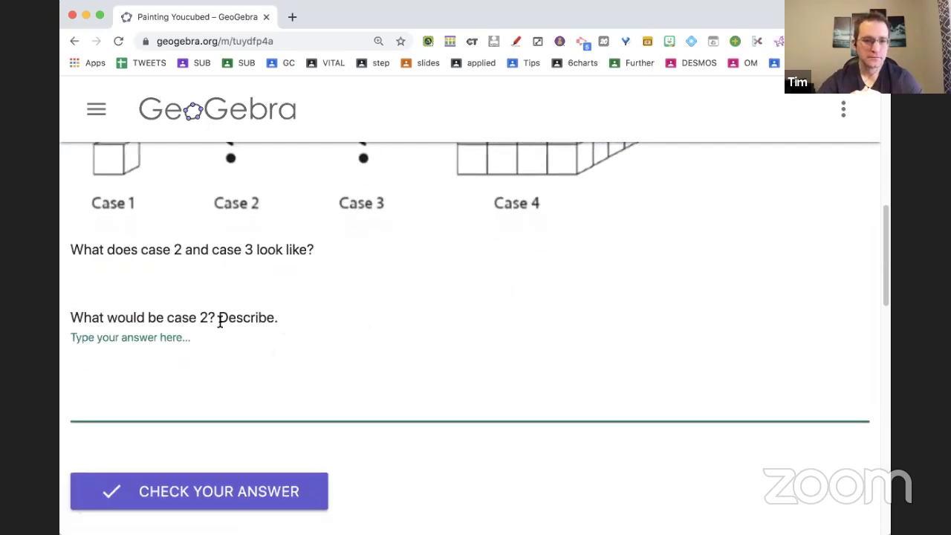
scroll(219, 327, down, 5)
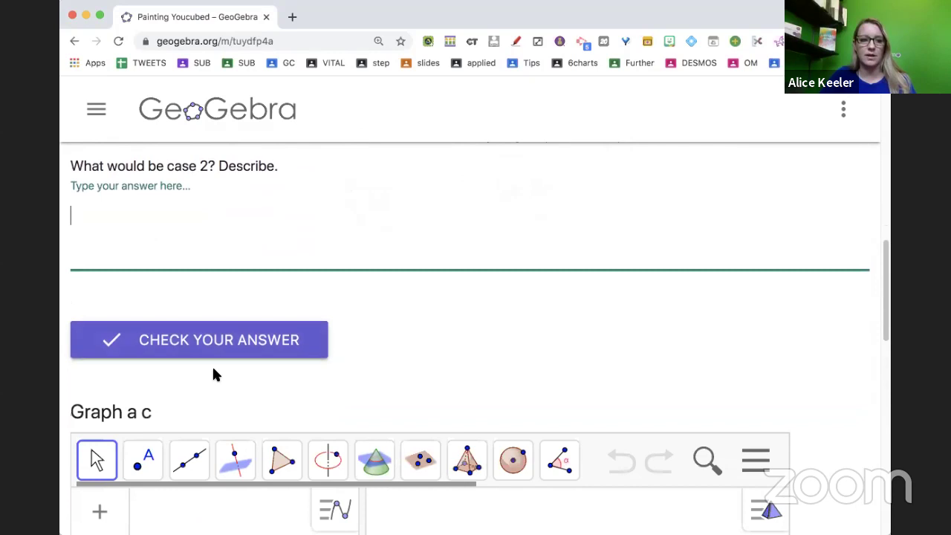
scroll(216, 393, down, 6)
scroll(214, 392, up, 1)
scroll(213, 392, up, 7)
scroll(232, 383, down, 12)
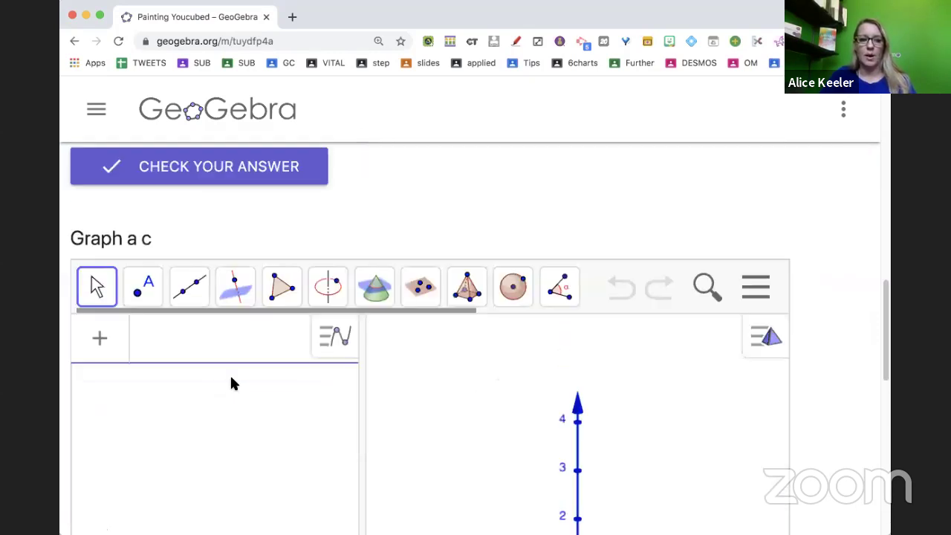
scroll(230, 383, down, 2)
scroll(230, 383, up, 15)
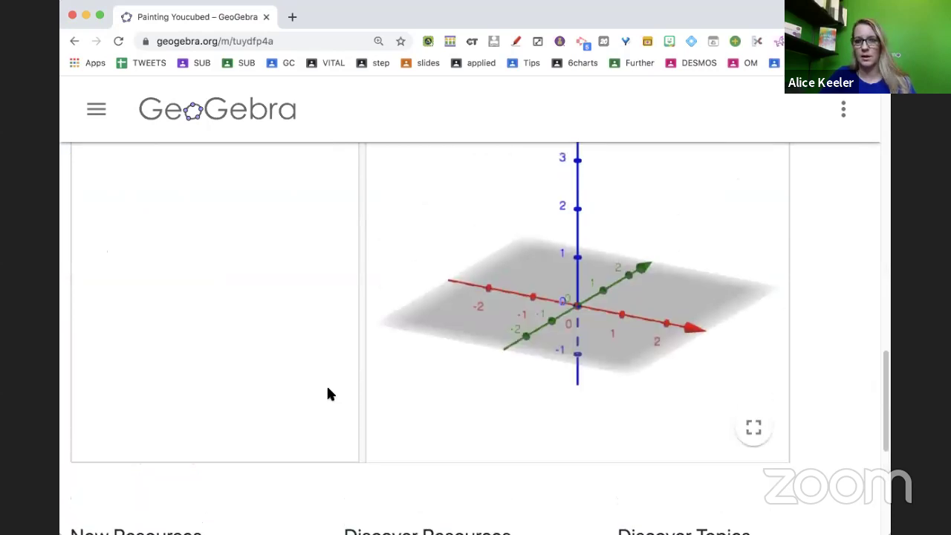
scroll(855, 149, down, 1)
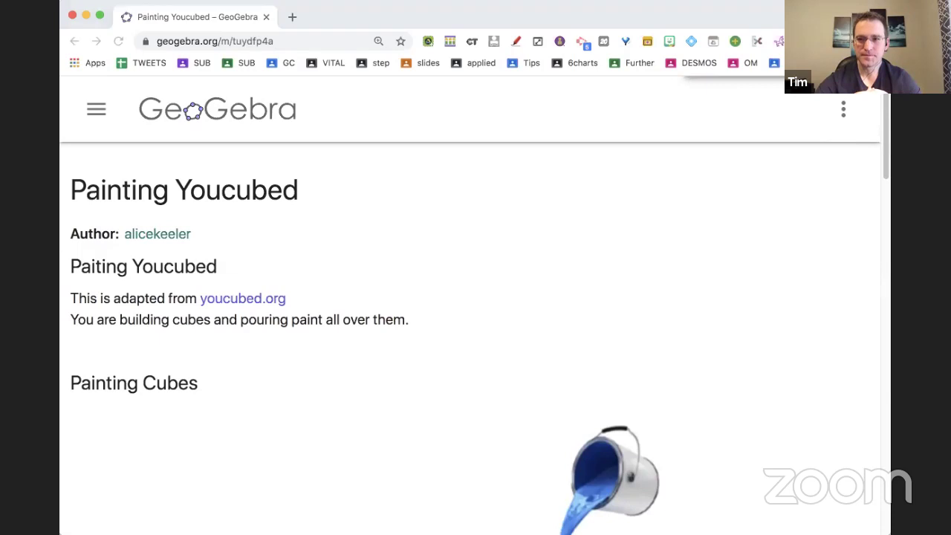
click(845, 109)
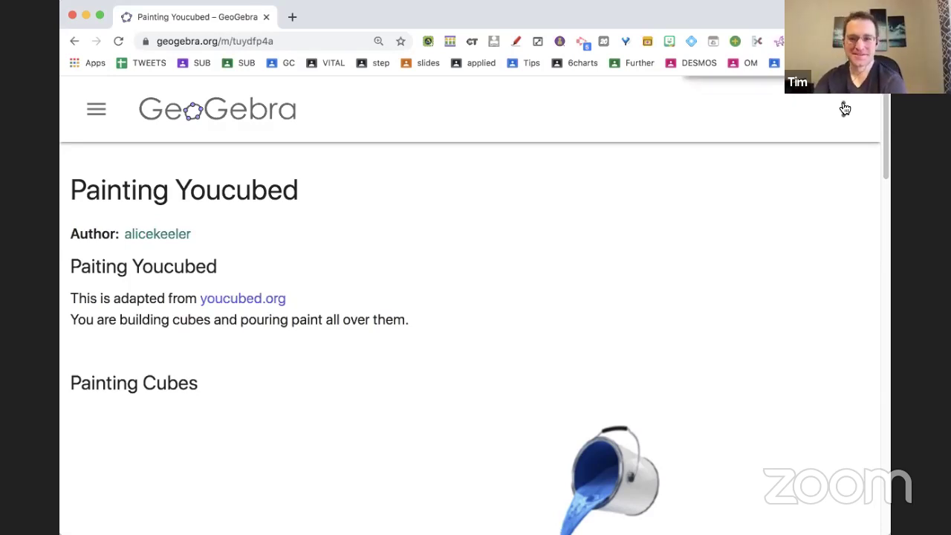
Dismiss the stray file Open dialog, reset page zoom to 100%, and open the activity for editing.
key(super+o)
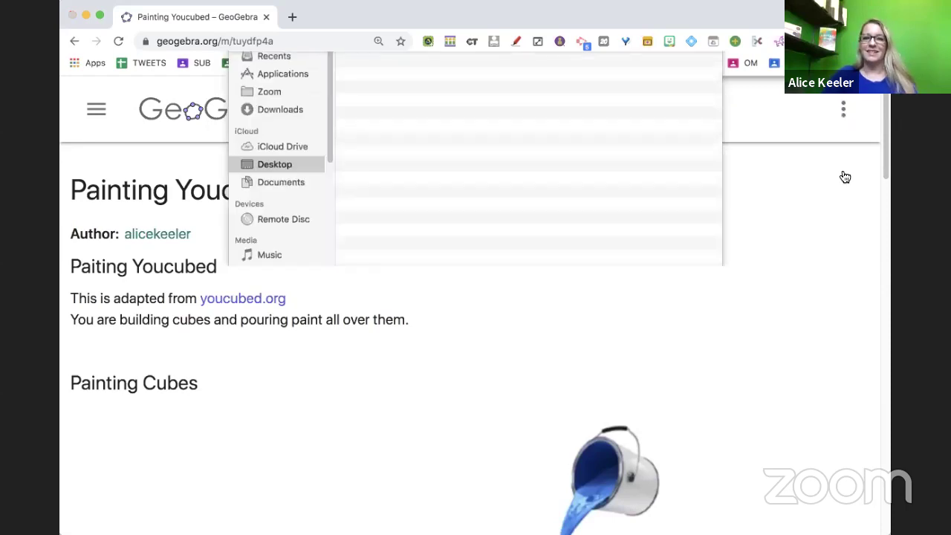
click(629, 346)
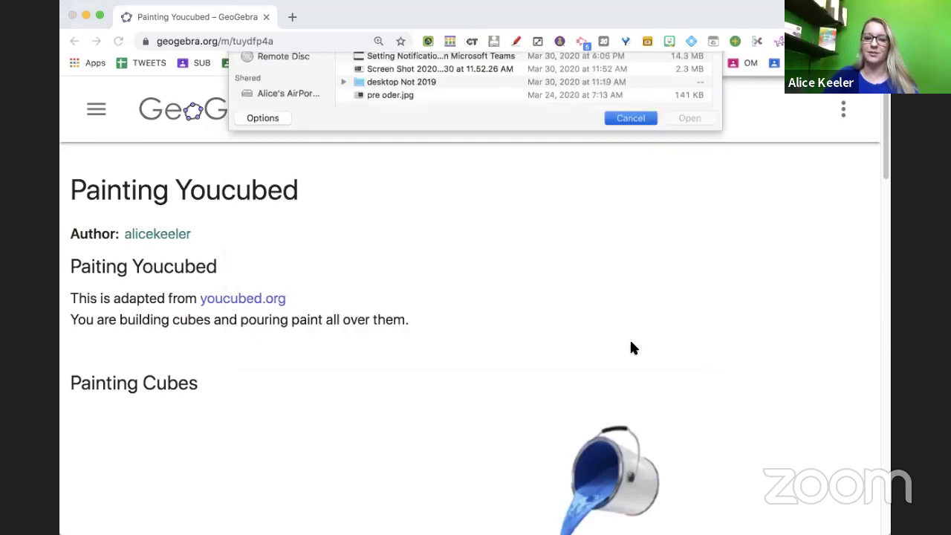
key(super+0)
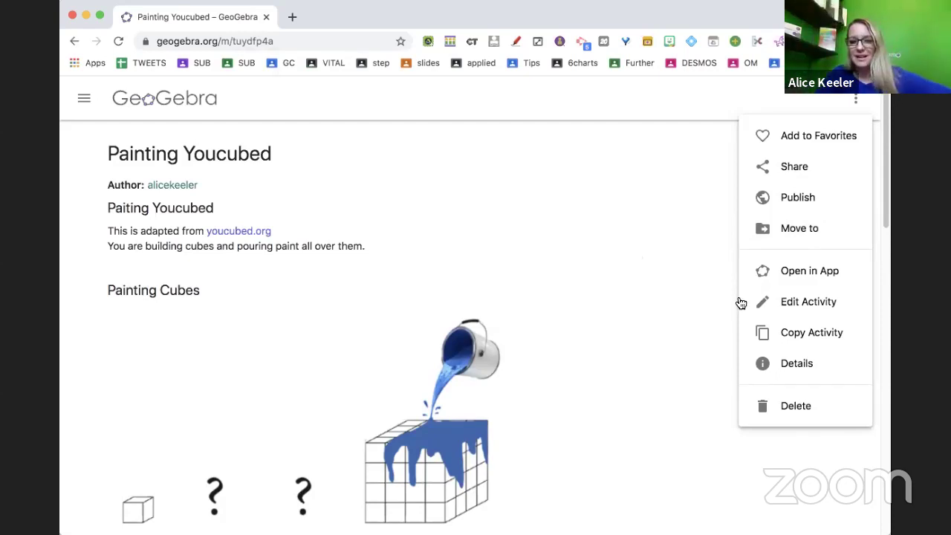
click(803, 305)
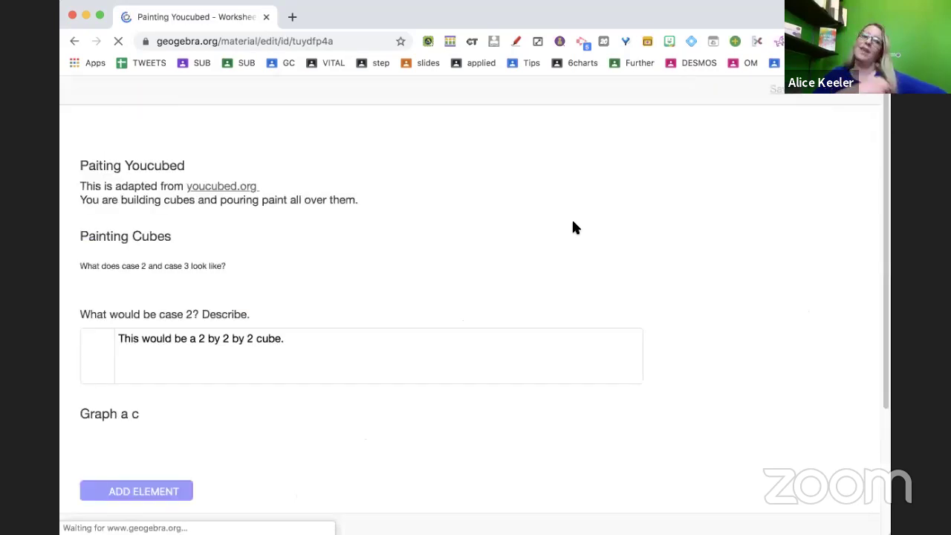
Move the Graph a c applet above the 'What would be case 2?' question.
scroll(573, 227, down, 7)
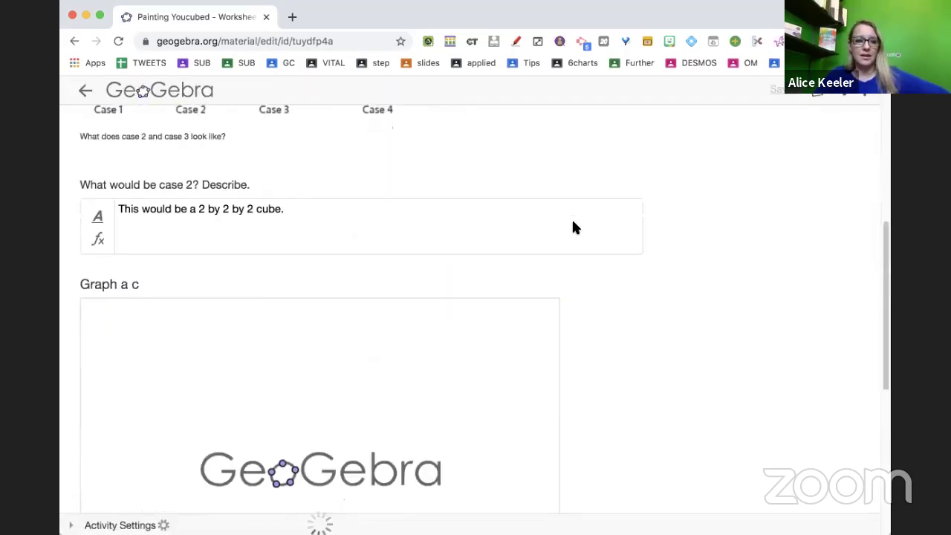
scroll(575, 223, down, 3)
scroll(576, 223, up, 4)
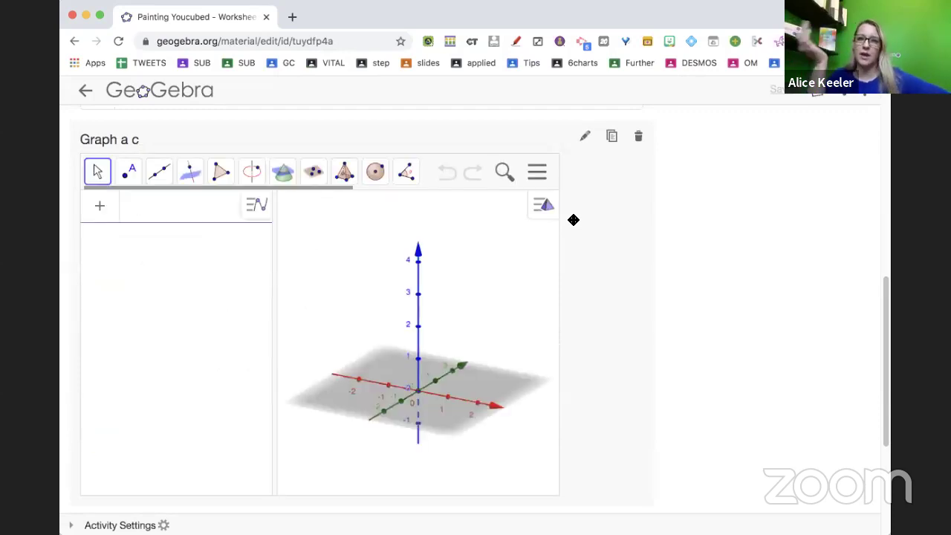
scroll(573, 220, up, 4)
drag(305, 253, 297, 313)
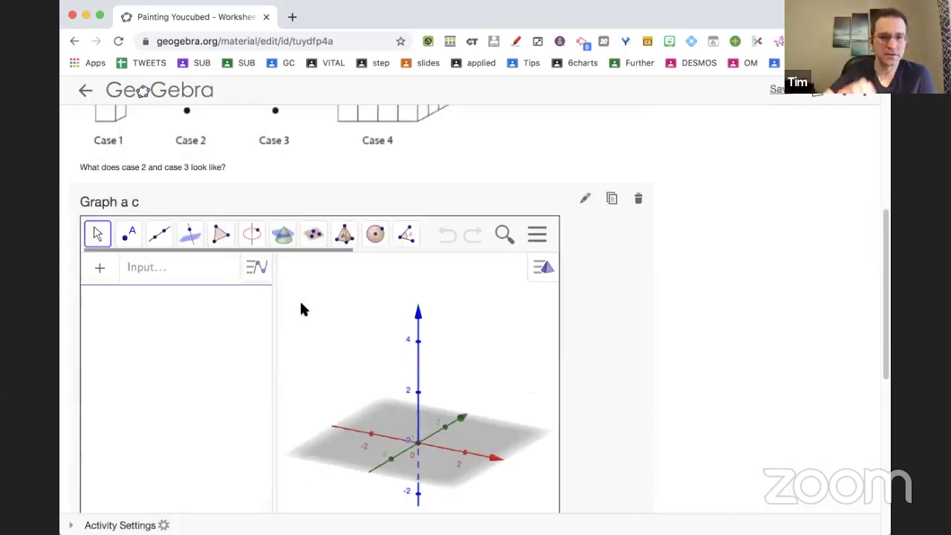
Bring up the list of element types that can be added below the case 2 answer.
scroll(755, 426, down, 3)
scroll(754, 425, up, 4)
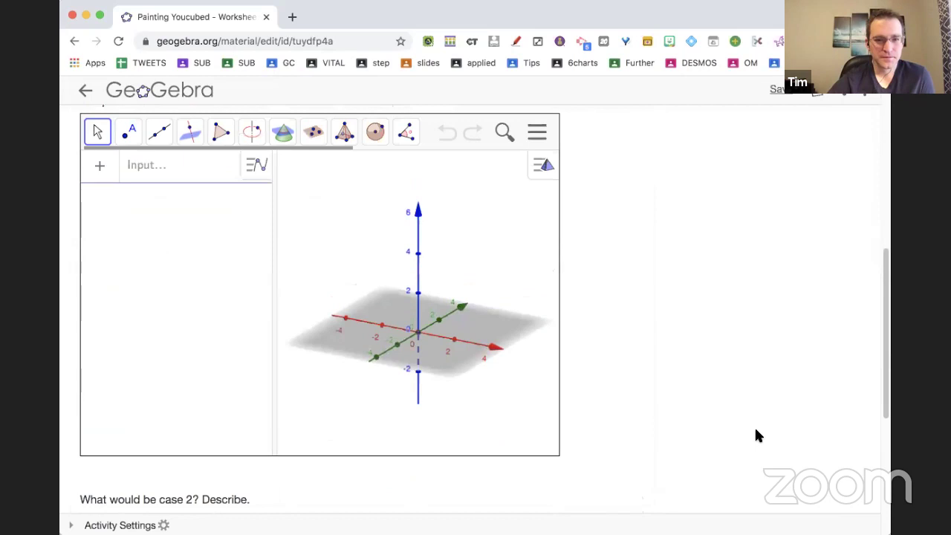
scroll(389, 216, down, 5)
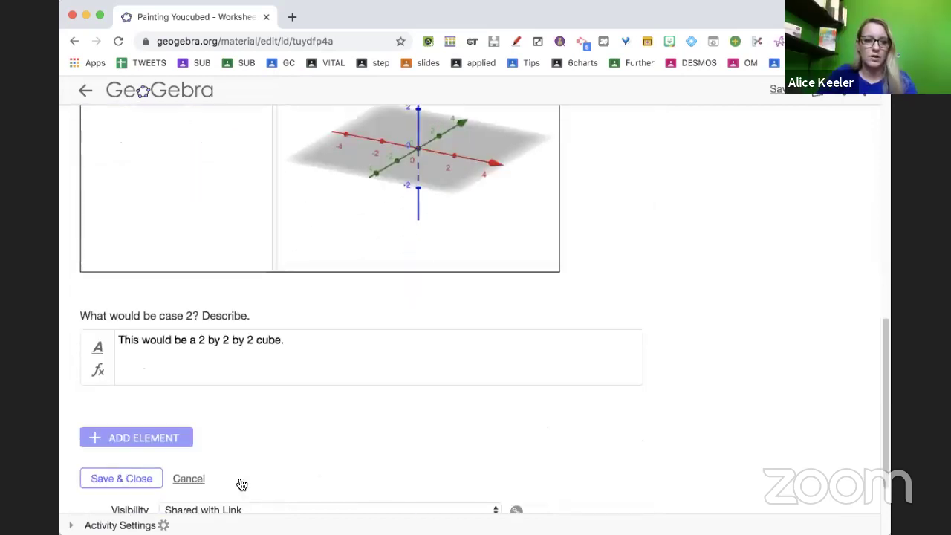
click(124, 440)
Add a Text element reading 'Create a cube in the applet.' and bring up the tool-icon picker.
click(131, 472)
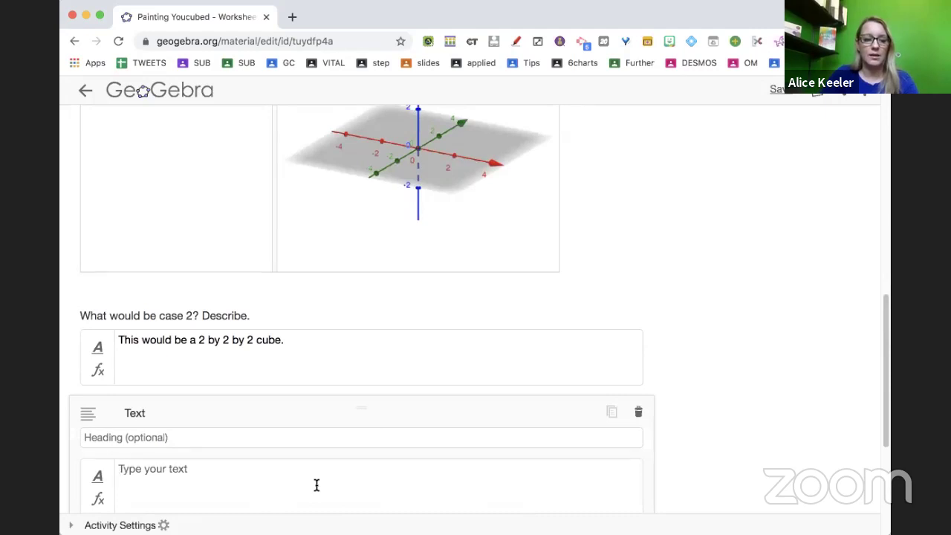
scroll(316, 485, down, 2)
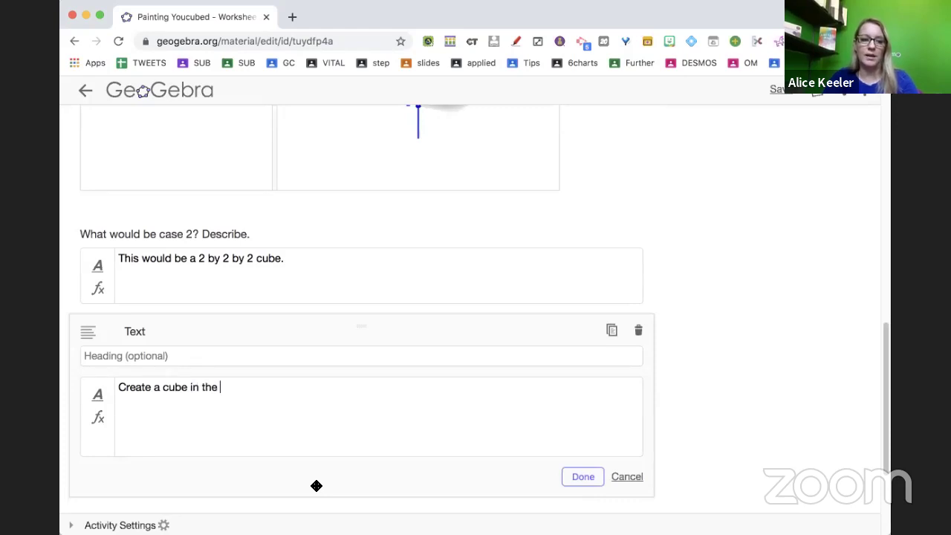
click(103, 404)
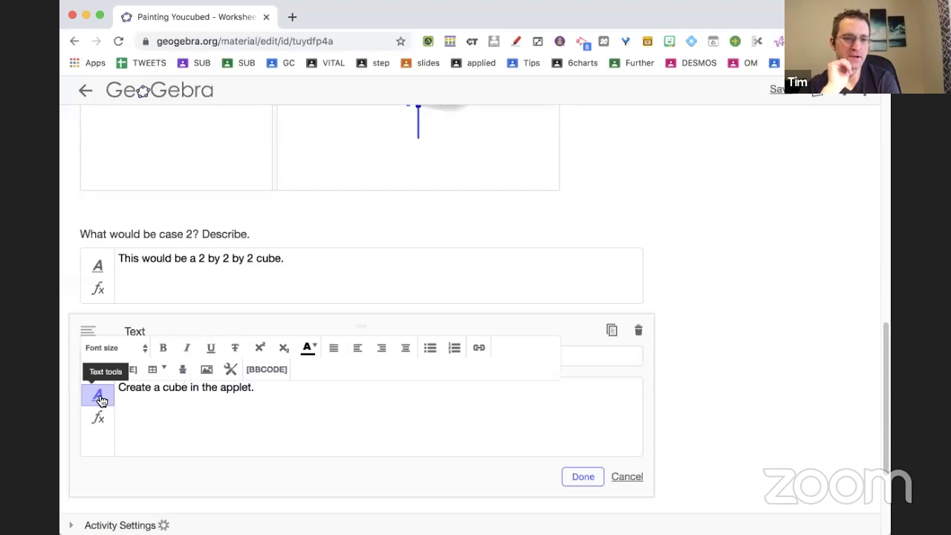
click(231, 370)
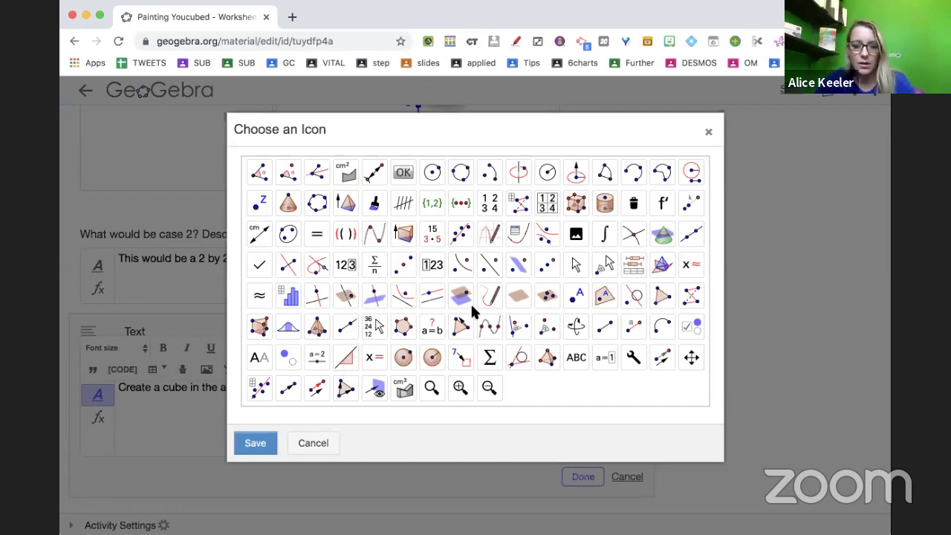
Insert the 3D cube tool icon after the 'Create a cube in the applet.' sentence.
key(super+equal)
key(super+equal)
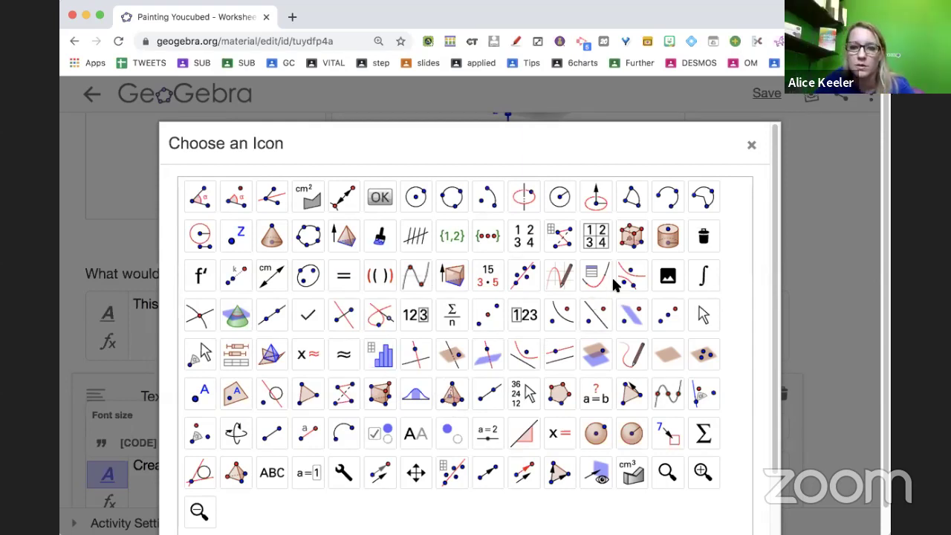
click(634, 245)
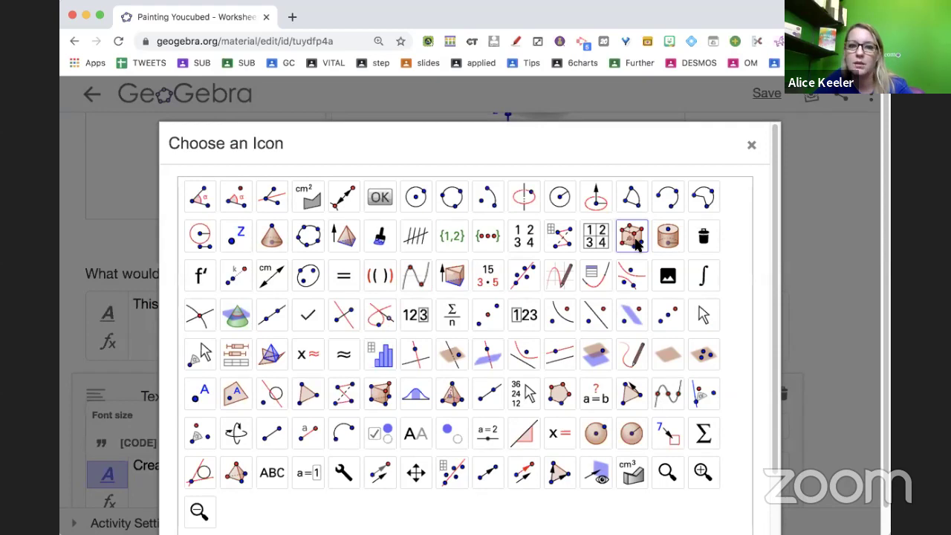
click(750, 143)
scroll(372, 427, down, 3)
click(317, 355)
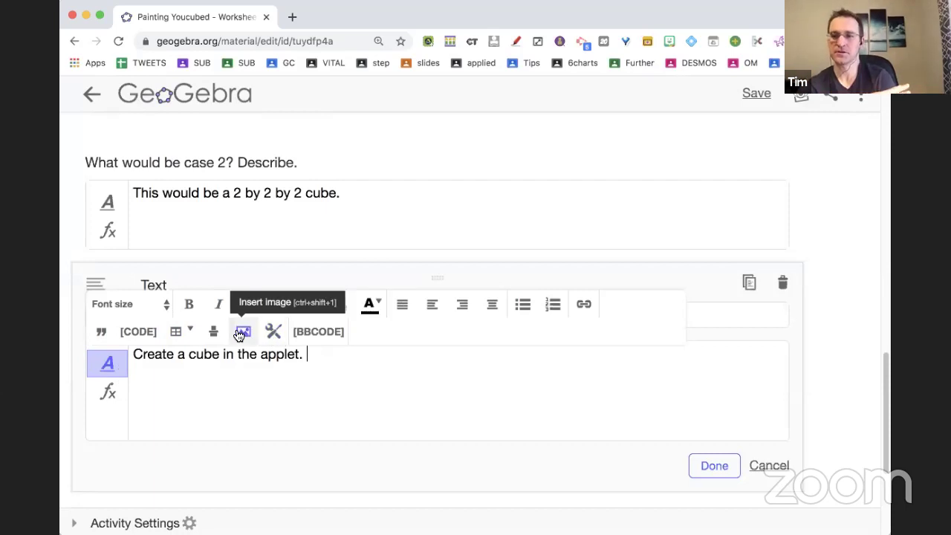
click(272, 332)
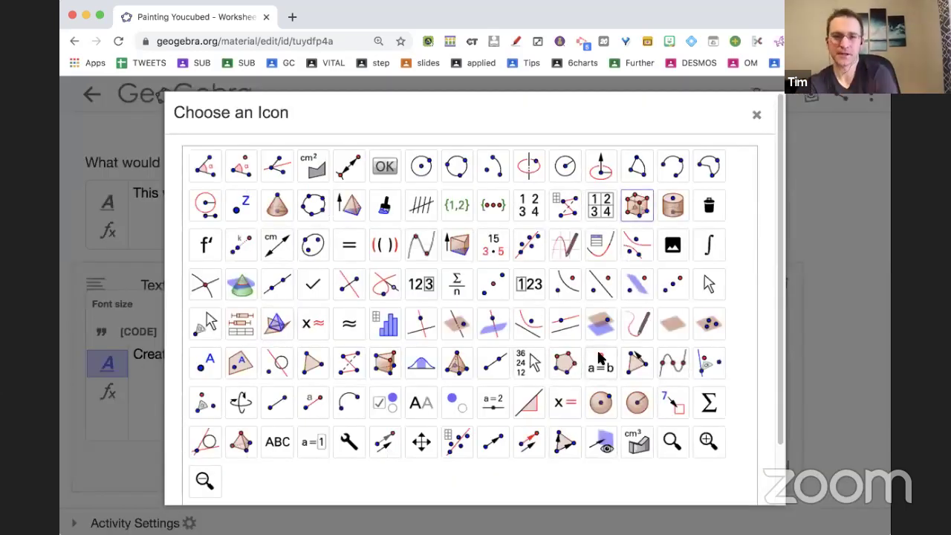
scroll(601, 358, down, 2)
click(205, 483)
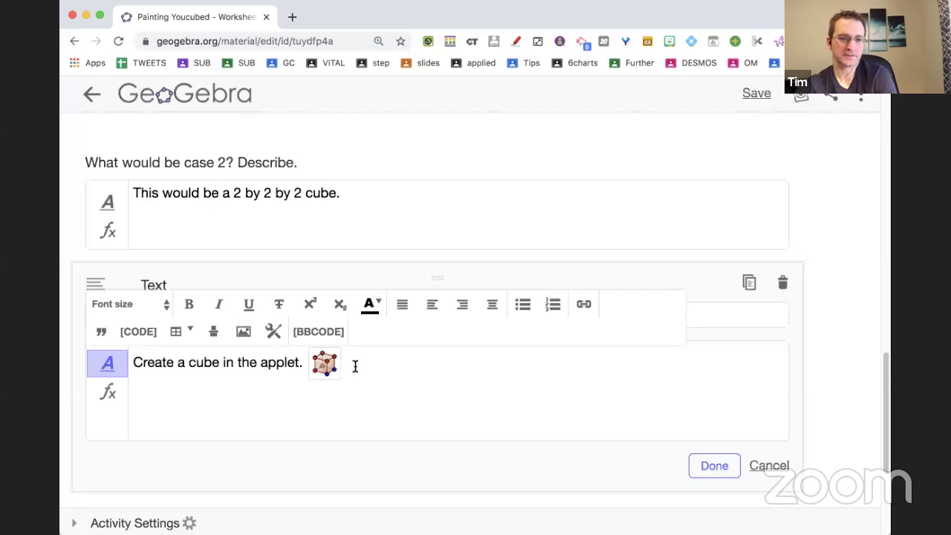
Continue the text with 'Use the cube icon to put a point at the origin and 0,2' and finish editing.
click(304, 362)
text(Use the c)
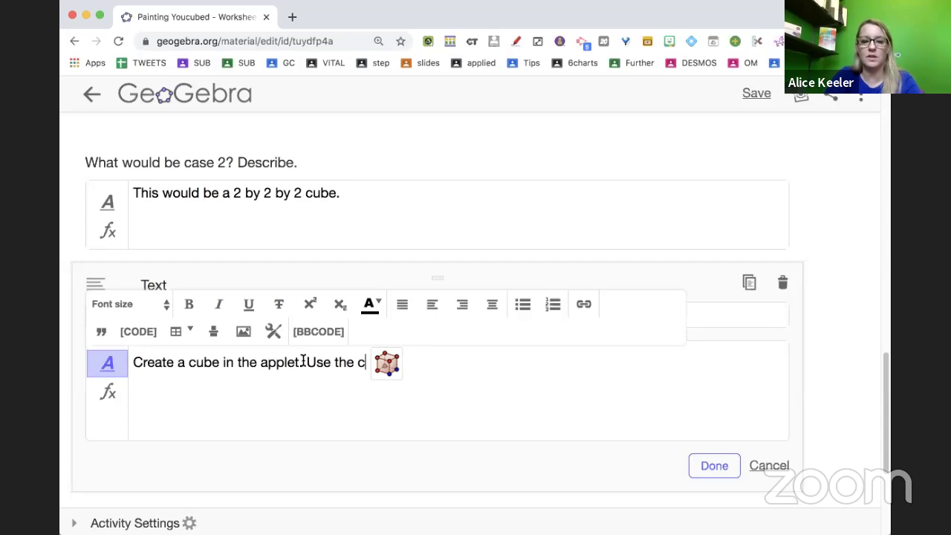
text(ube i)
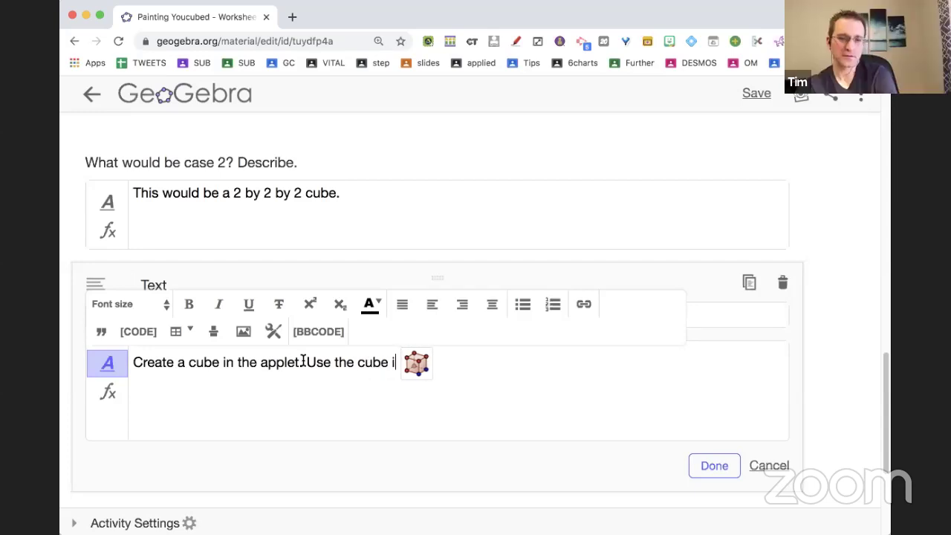
text(con t)
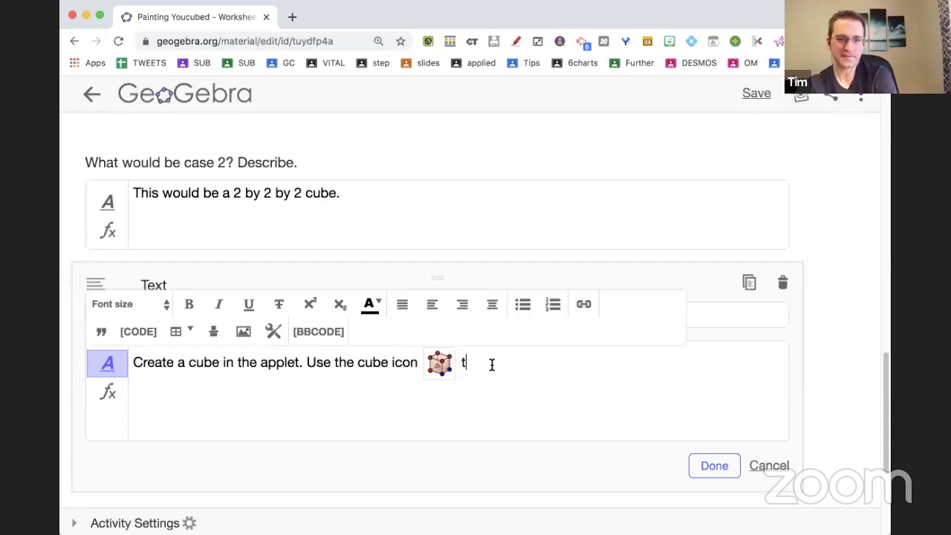
text(o put a poitn)
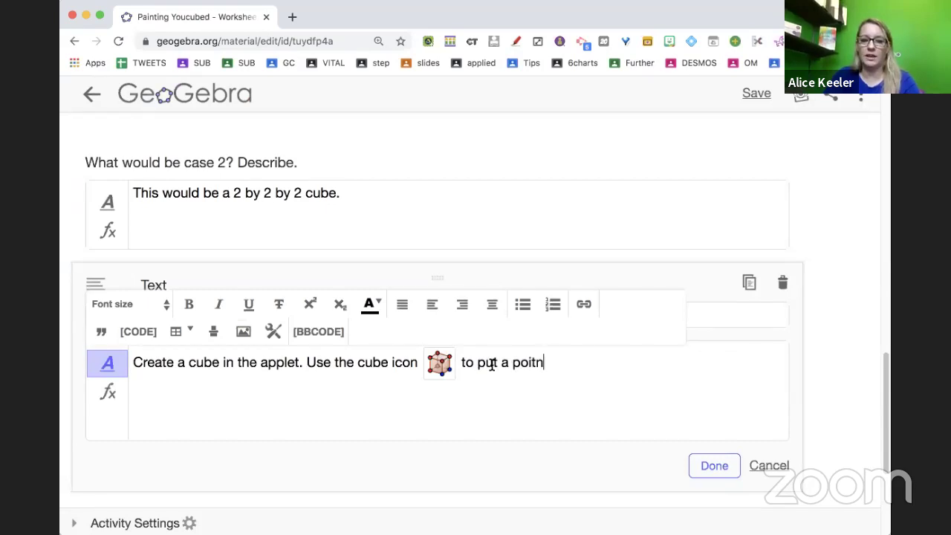
key(BackSpace)
text(t at)
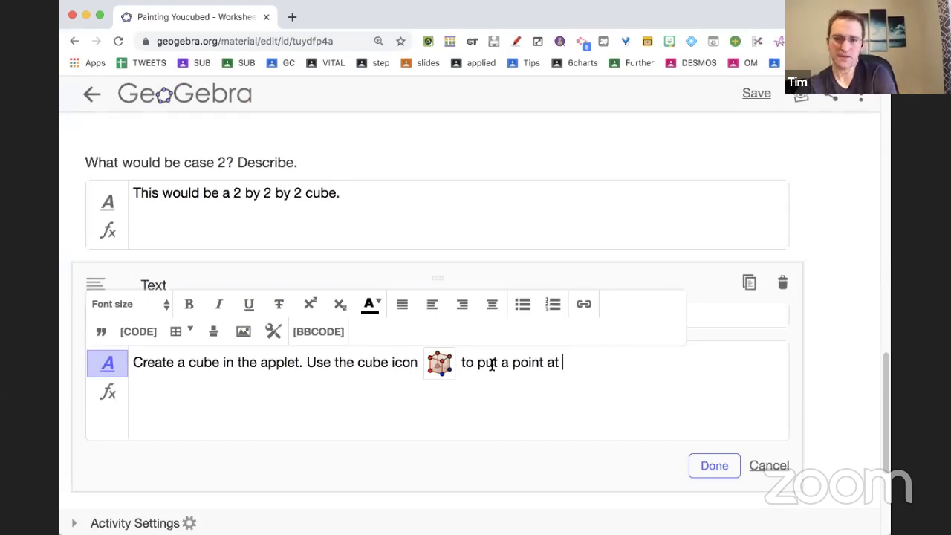
text(the origin and 0,2)
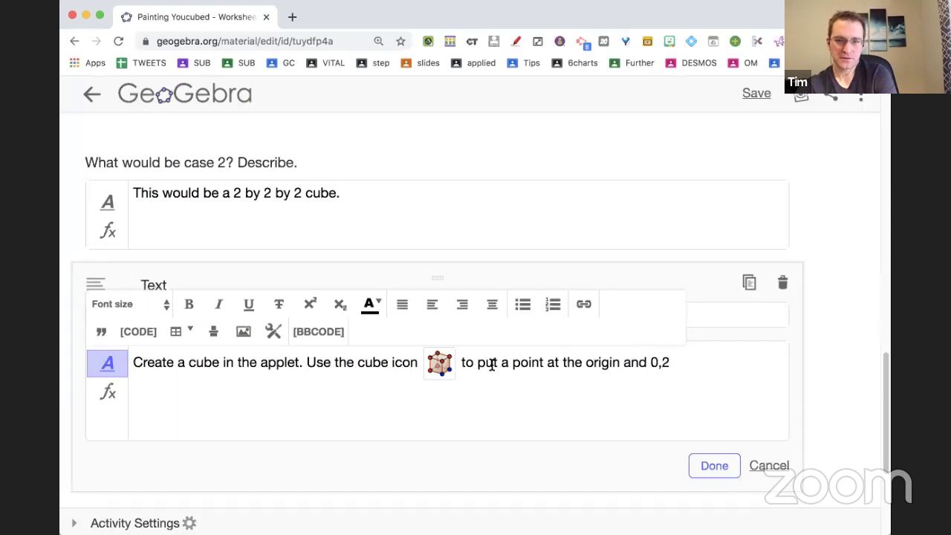
click(723, 470)
drag(155, 275, 193, 265)
Save and close the activity with the cube instruction above the applet, then reopen it for editing.
scroll(193, 268, down, 2)
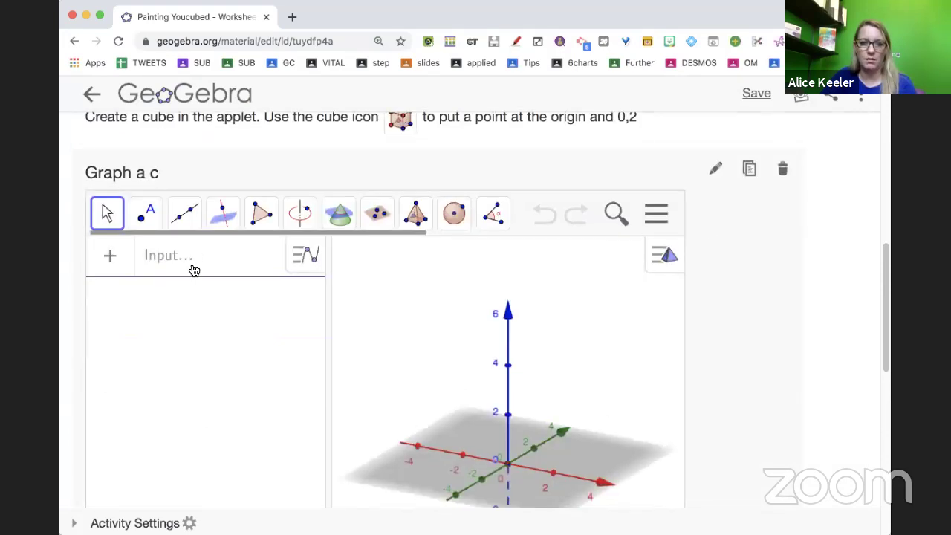
scroll(294, 391, down, 5)
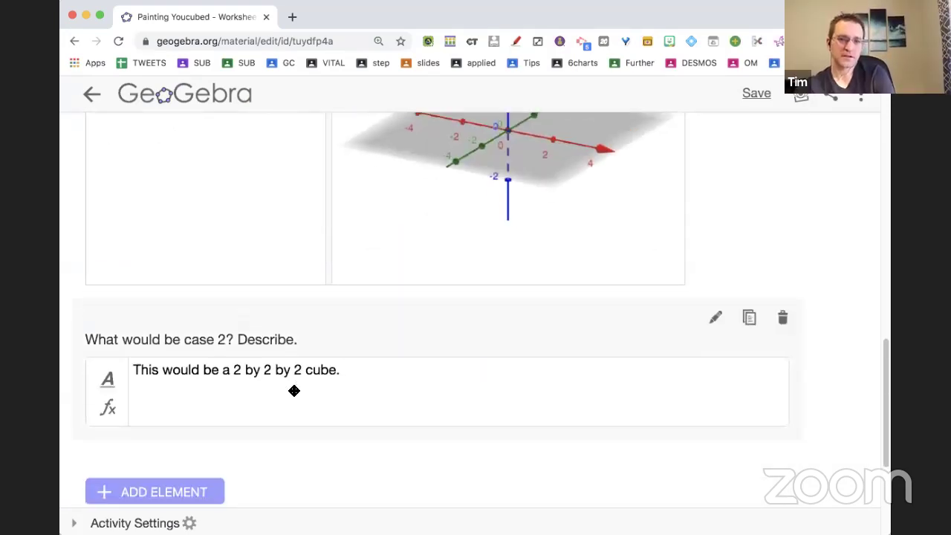
click(306, 307)
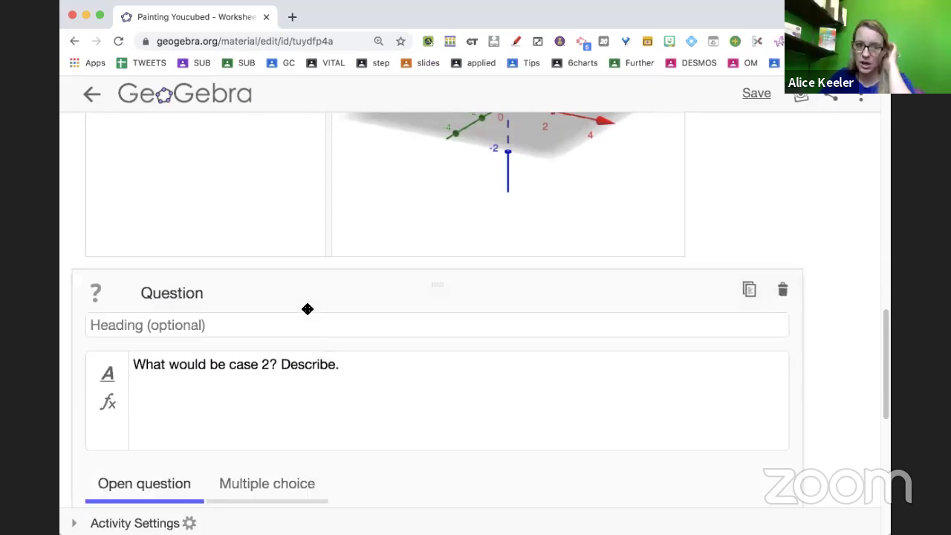
scroll(297, 419, down, 1)
scroll(298, 420, down, 5)
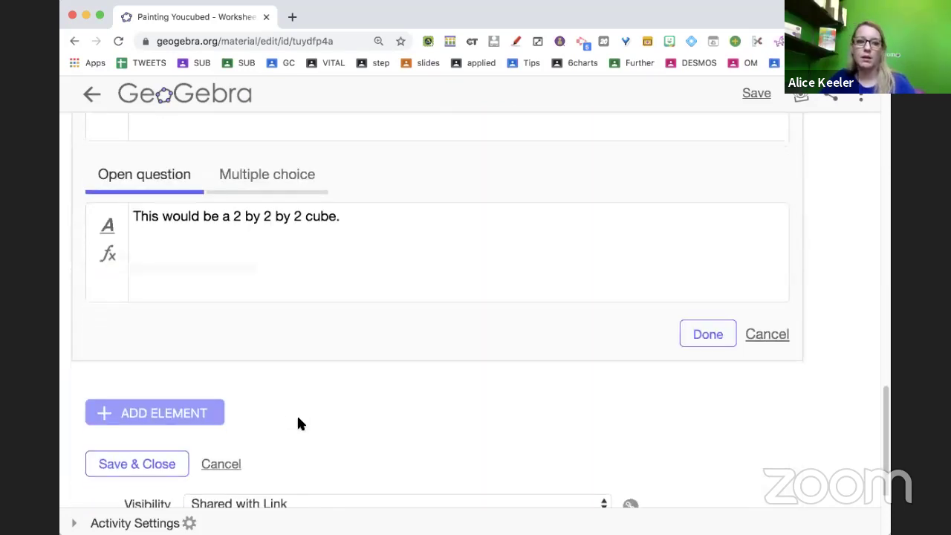
click(158, 321)
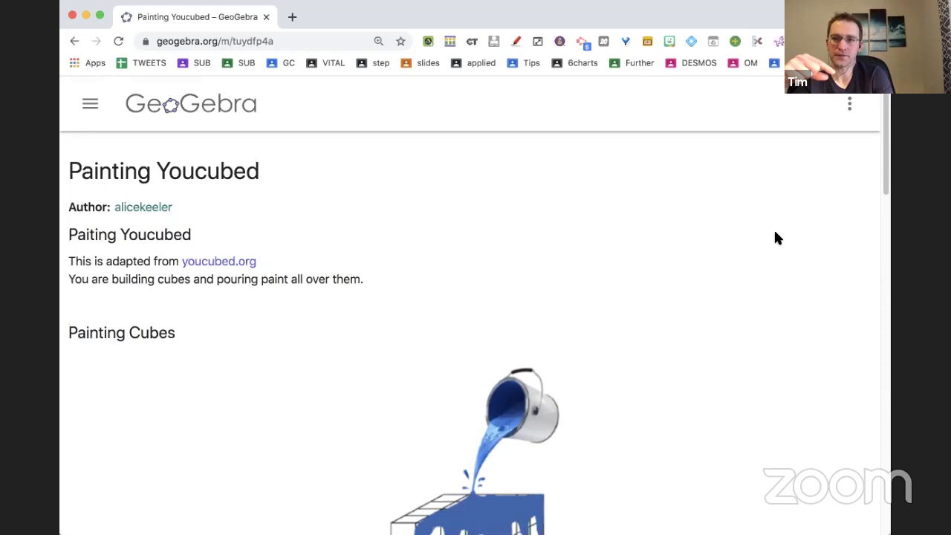
click(849, 104)
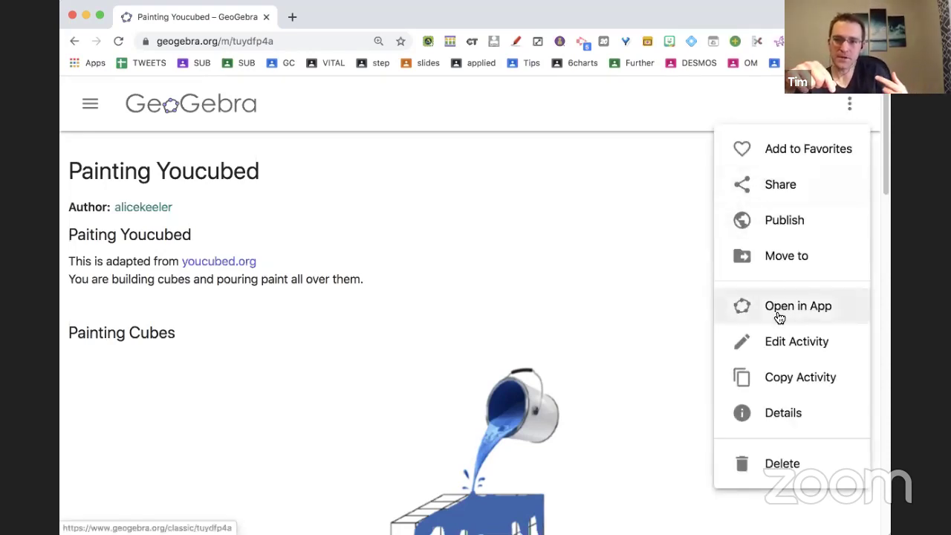
click(777, 341)
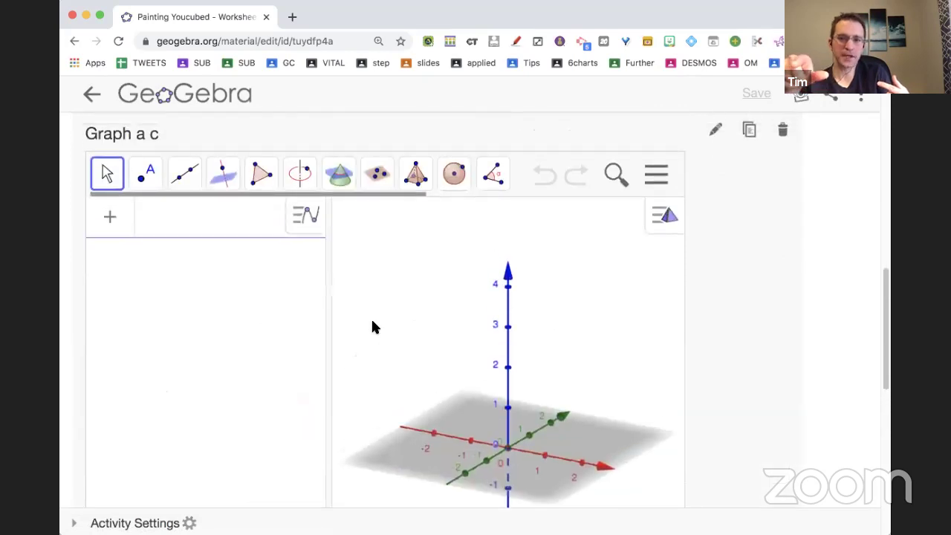
Set the Graph a c applet's Advanced Settings GeoGebra App to 3D Calculator, then Save & Close.
click(715, 131)
scroll(200, 156, down, 10)
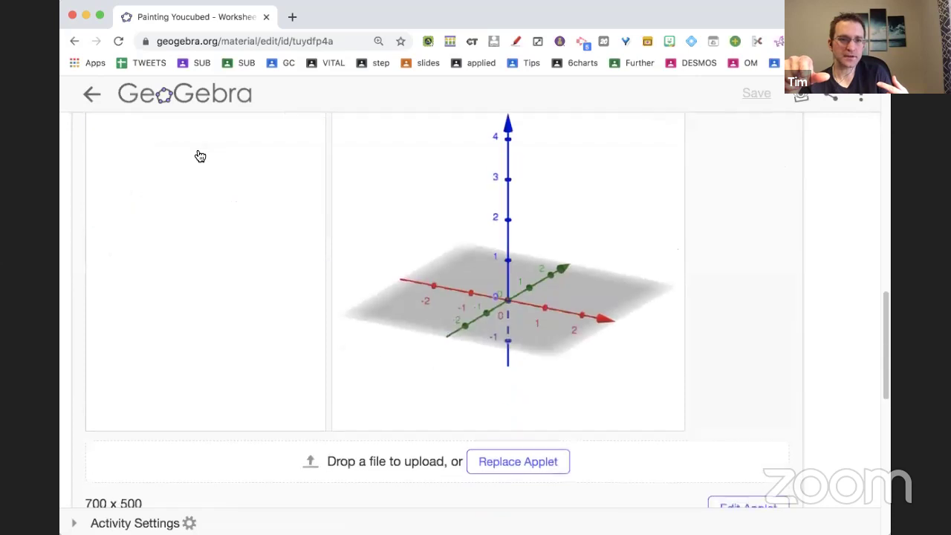
click(182, 314)
scroll(183, 312, down, 3)
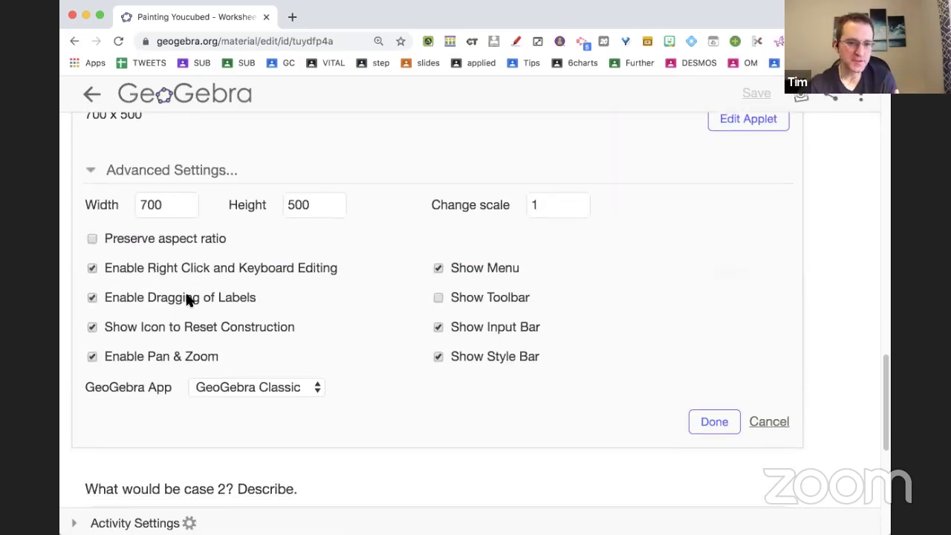
click(210, 389)
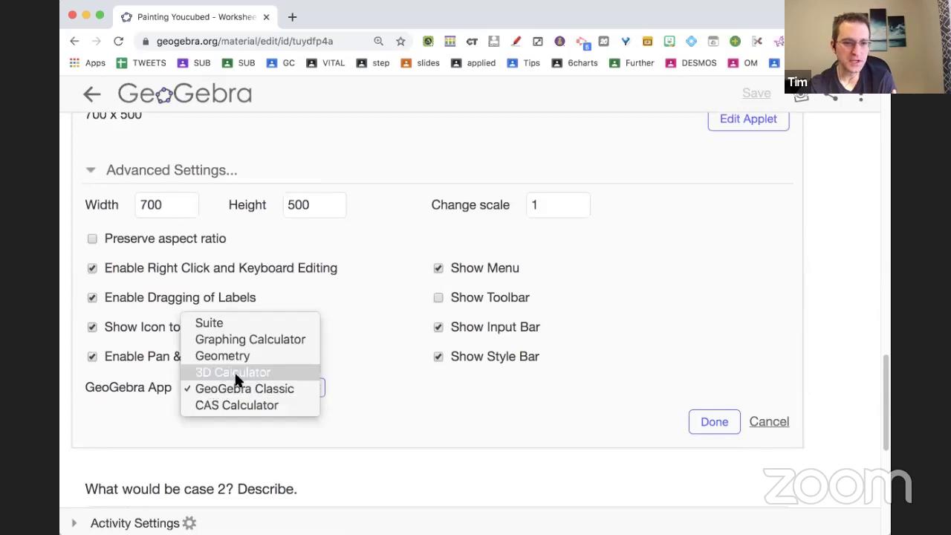
click(238, 373)
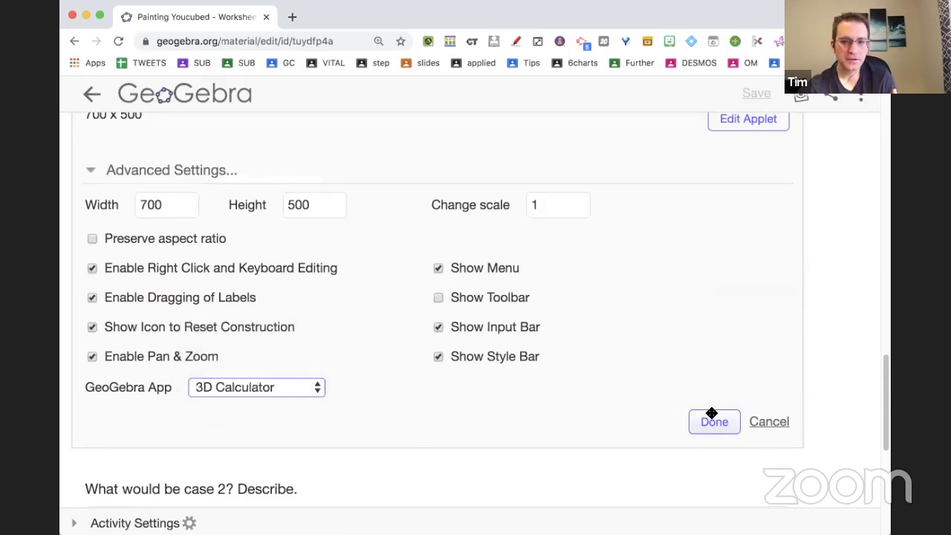
click(712, 421)
scroll(713, 421, down, 2)
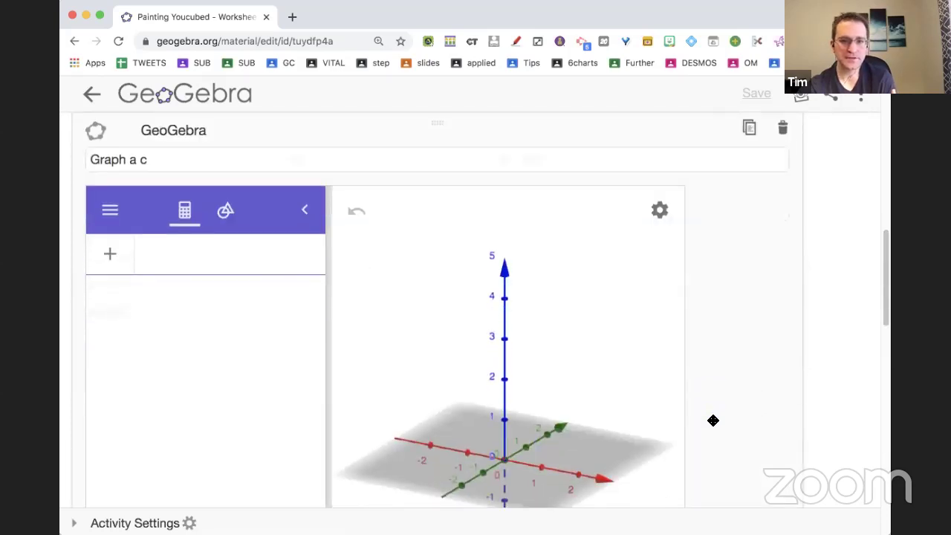
scroll(714, 421, down, 6)
scroll(667, 432, down, 4)
click(716, 247)
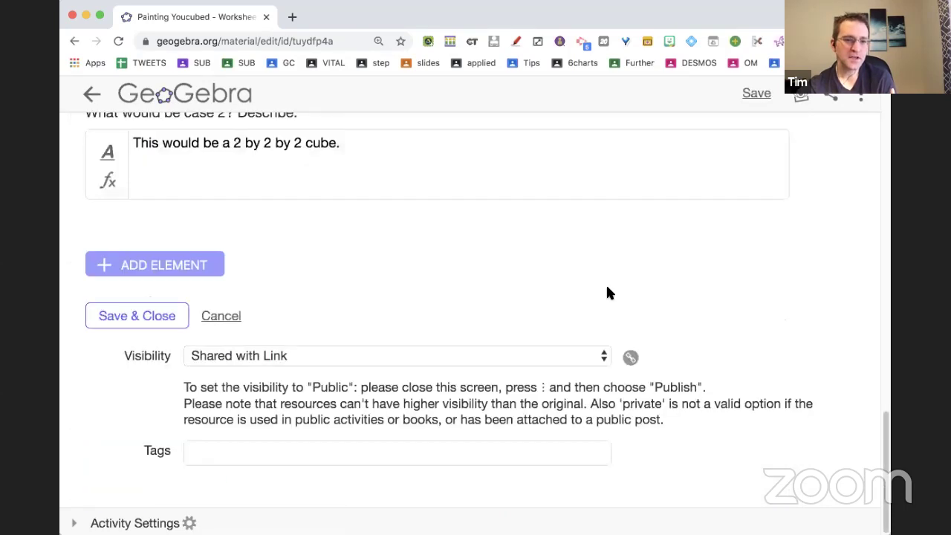
click(149, 314)
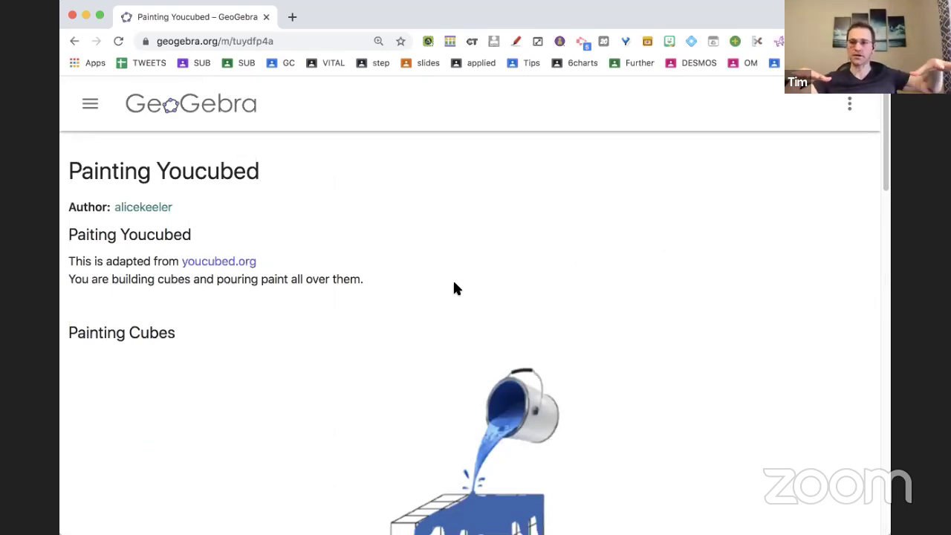
Scroll through the published Painting Youcubed page and open a new browser tab.
scroll(396, 357, down, 2)
scroll(396, 356, down, 3)
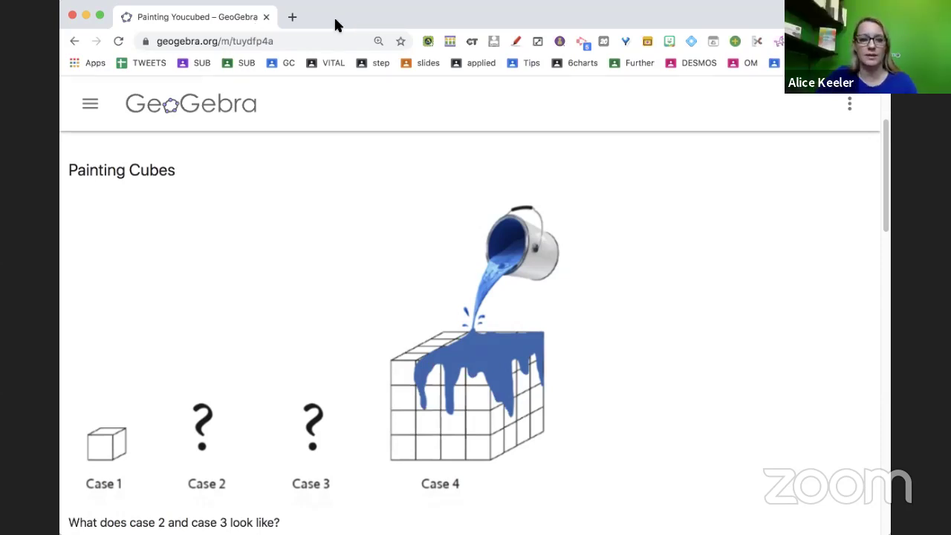
key(super+t)
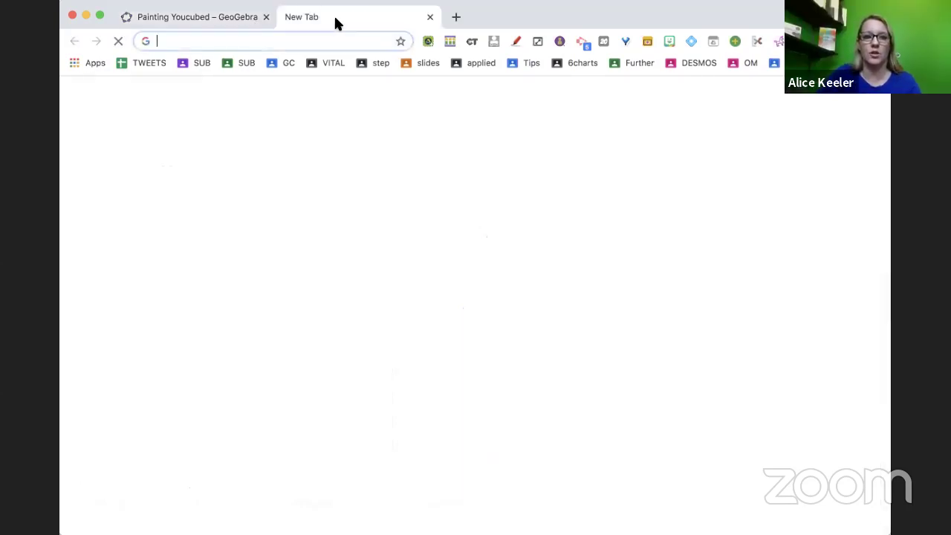
Go to slides.google.com and open the GeoGebra (Part 2) presentation from Recent presentations.
text(slides.)
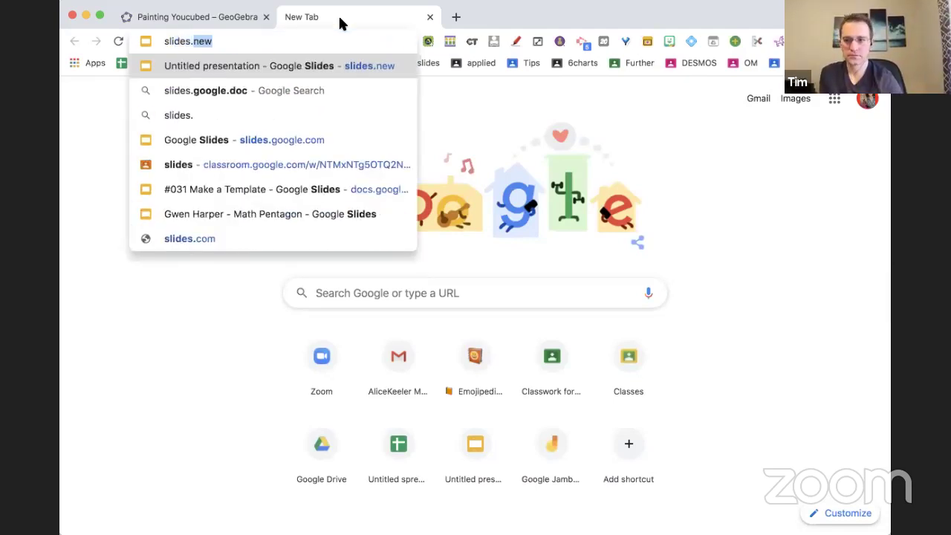
text(goo)
key(Return)
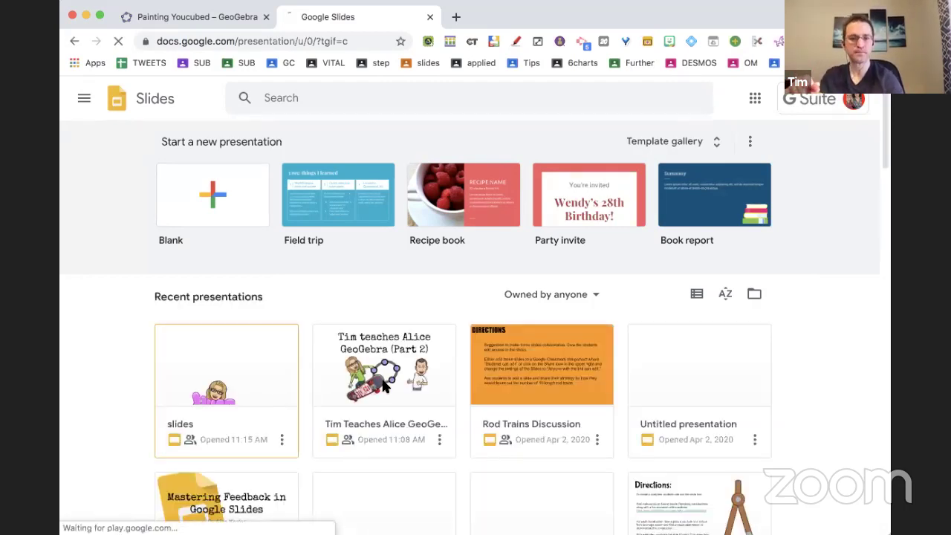
click(391, 368)
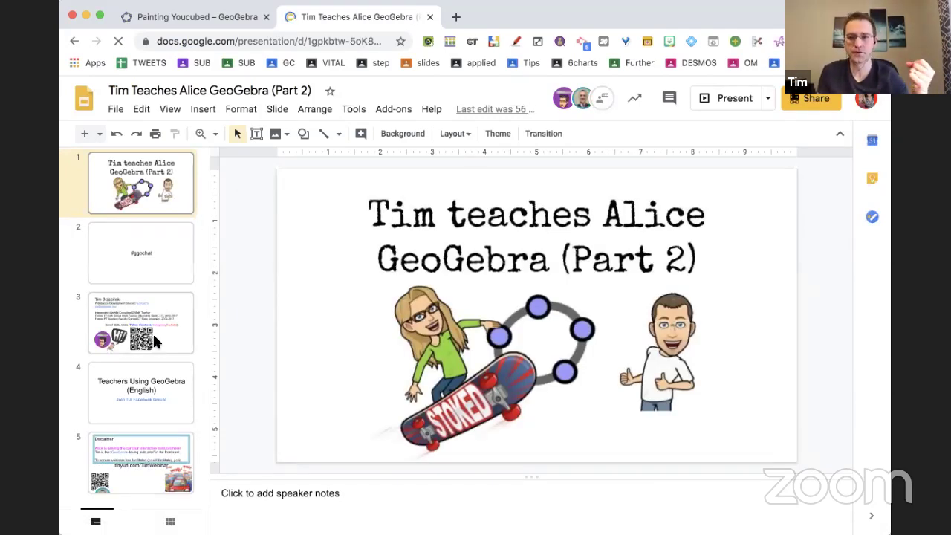
Present the GeoGebra (Part 2) deck full screen and advance to the 'Teachers Using GeoGebra (English)' slide.
click(732, 99)
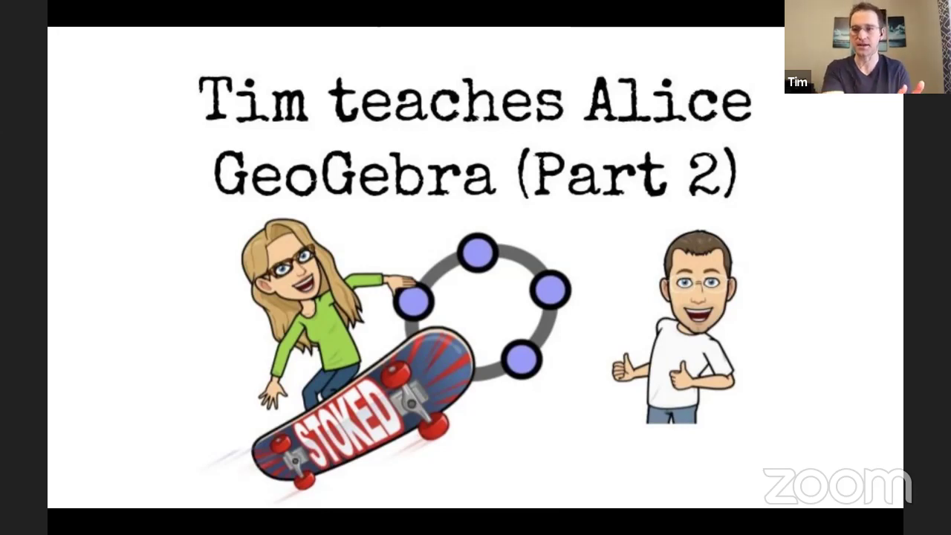
key(Right)
key(Right)
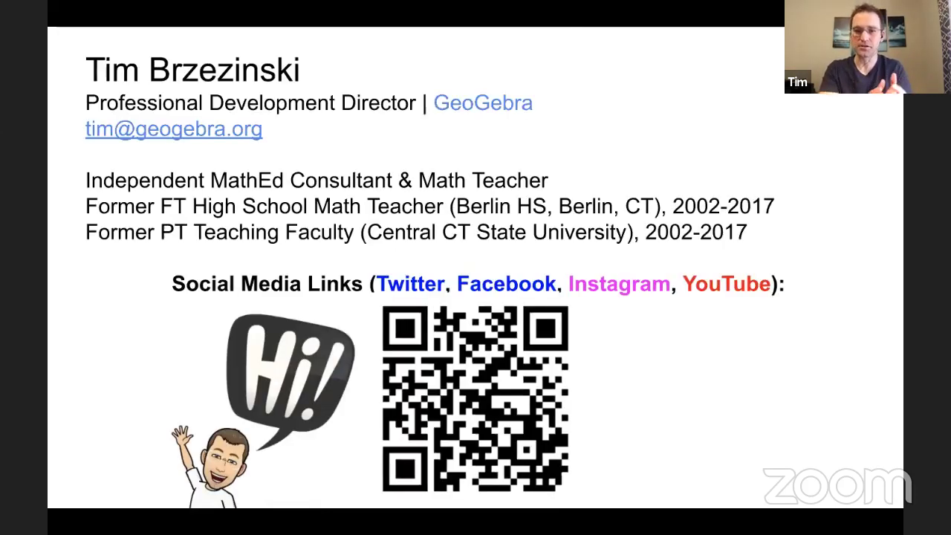
key(Right)
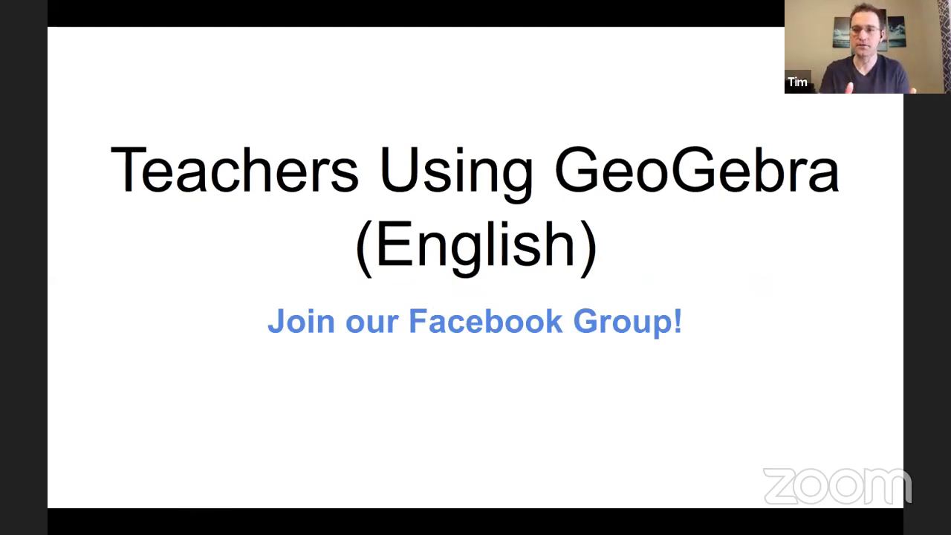